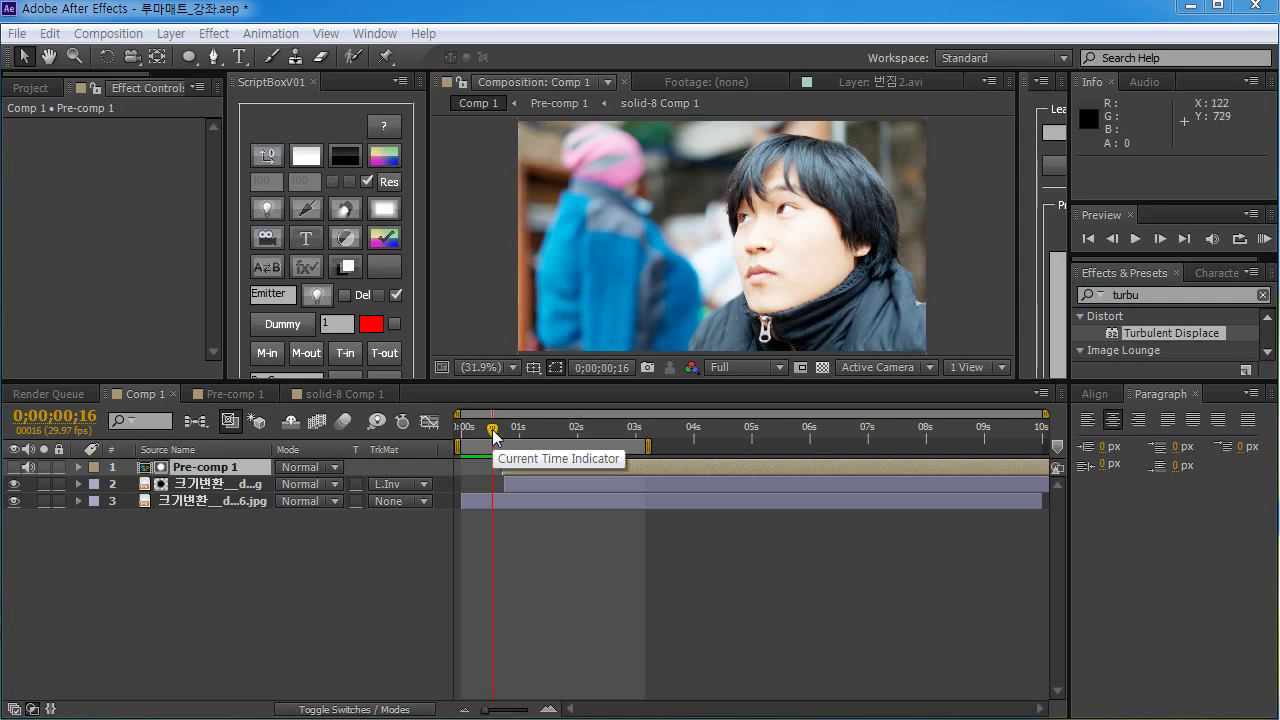
Preview the finished Comp 1 animation from its beginning and scrub through the reveal to 0;00;01;16
left_click_drag(493, 432, 466, 443)
key("KP_0")
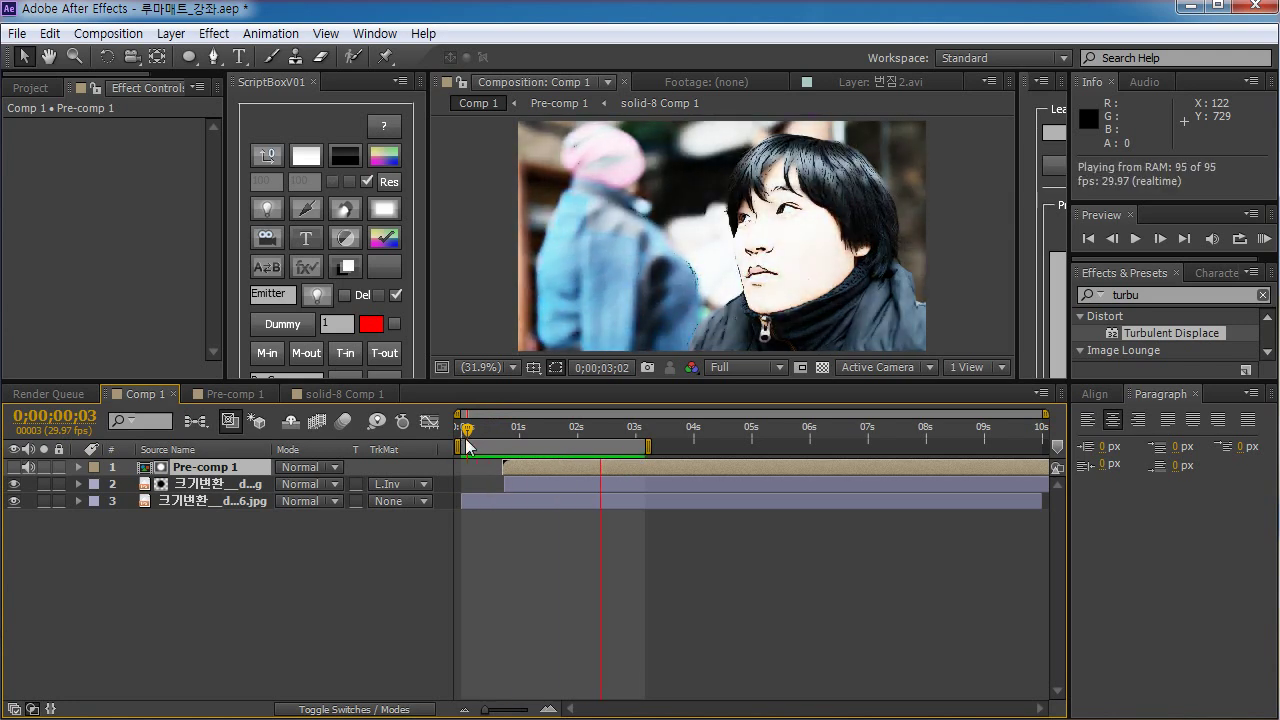
key("space")
left_click_drag(468, 437, 501, 470)
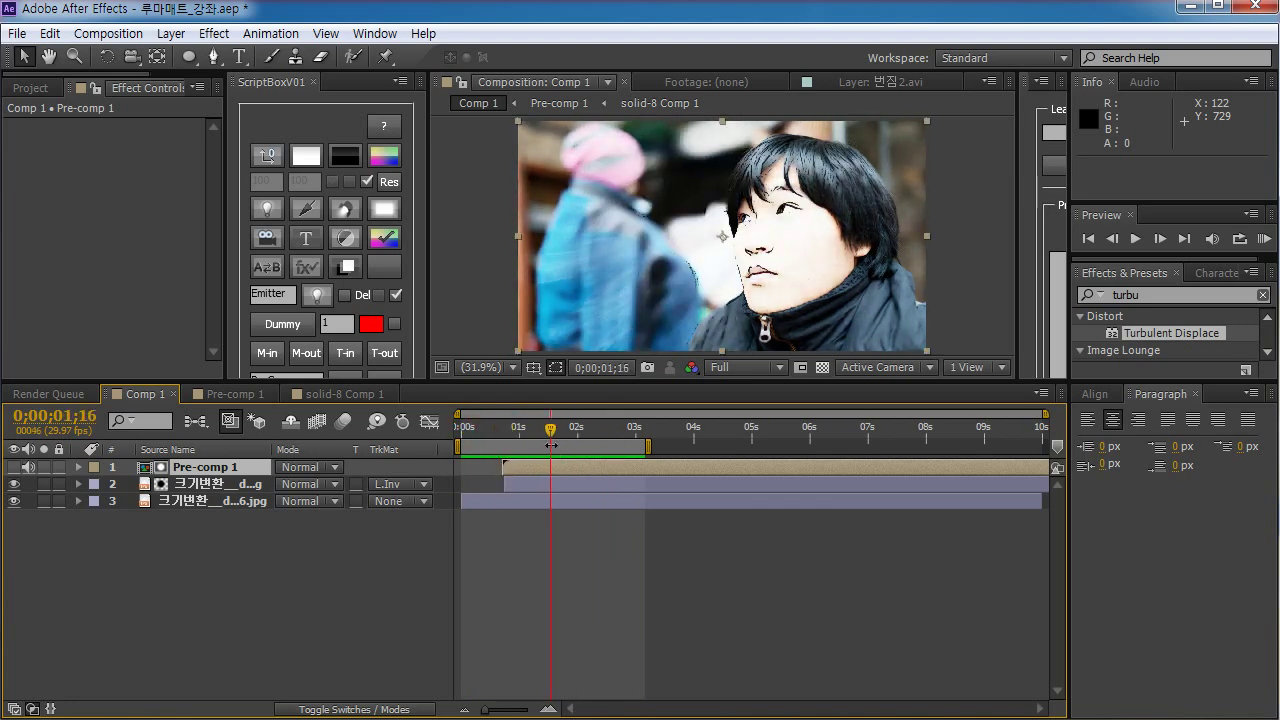
Make the solid-6 and Black Solid 1 Comp 1 layers visible in Pre-comp 1
left_click(230, 393)
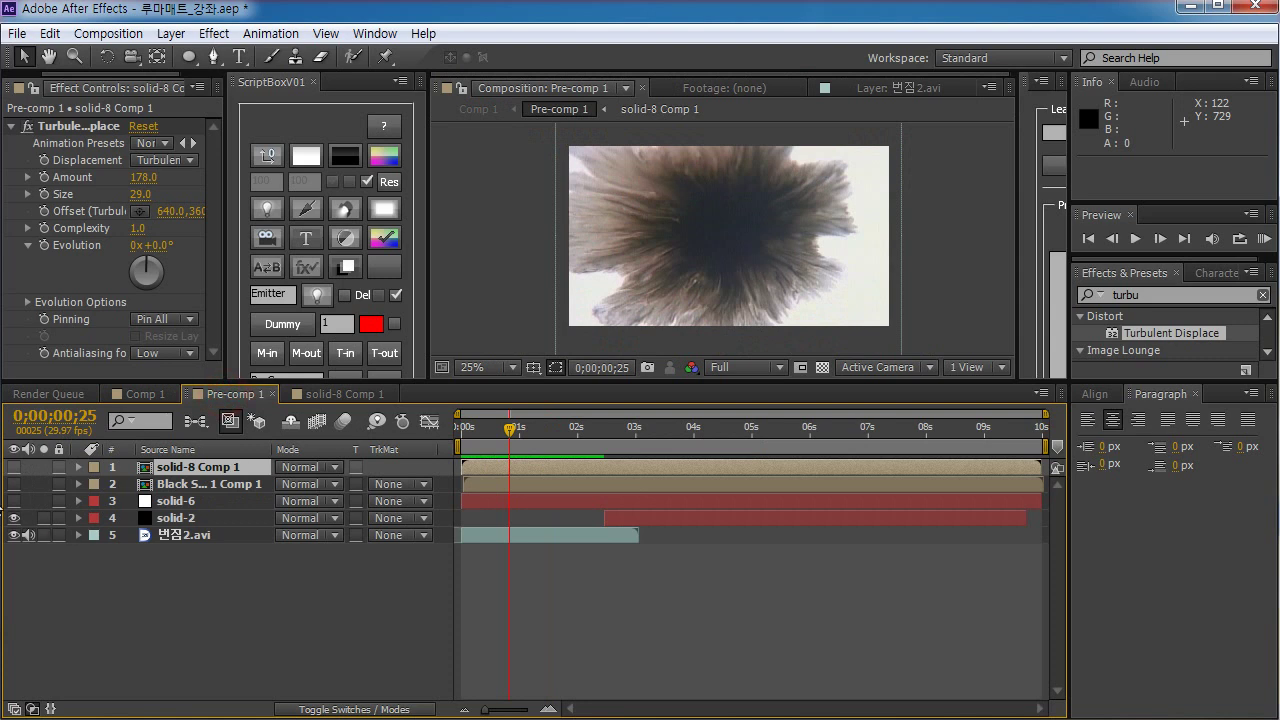
left_click(14, 501)
left_click(14, 484)
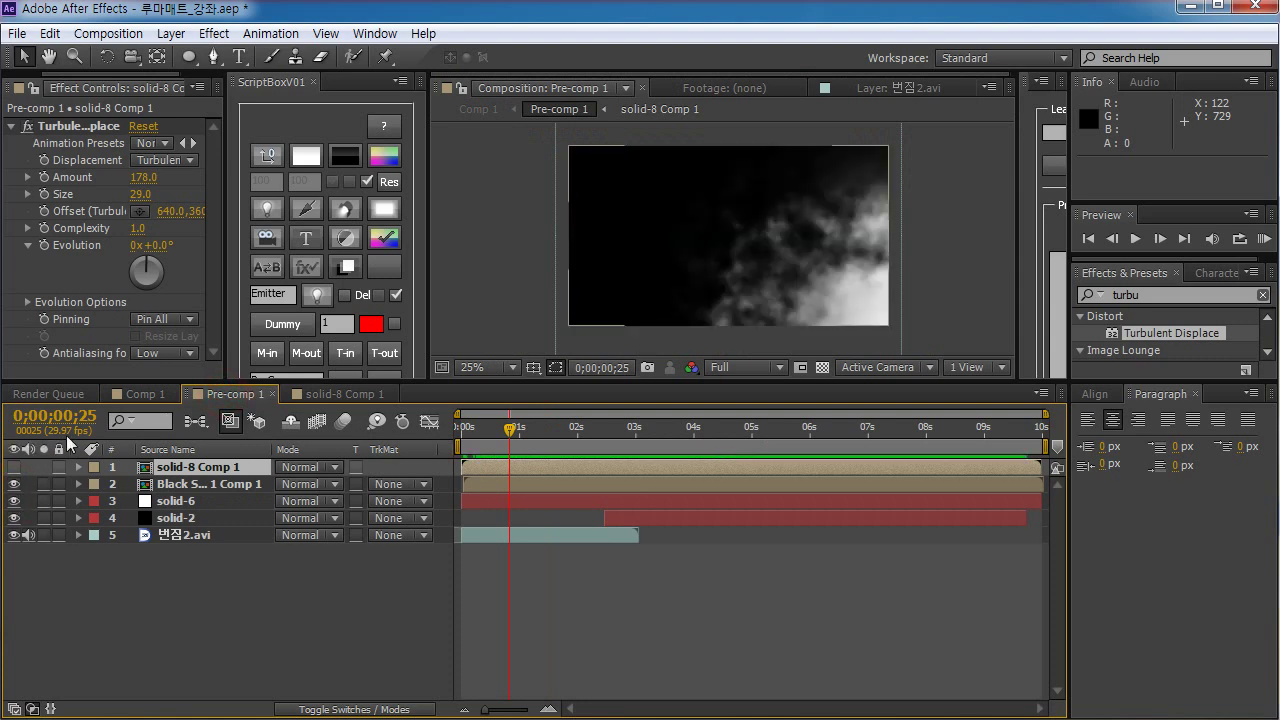
Preview the updated transition in Comp 1 and move the current time to 0;00;02;00
left_click(140, 393)
key("KP_0")
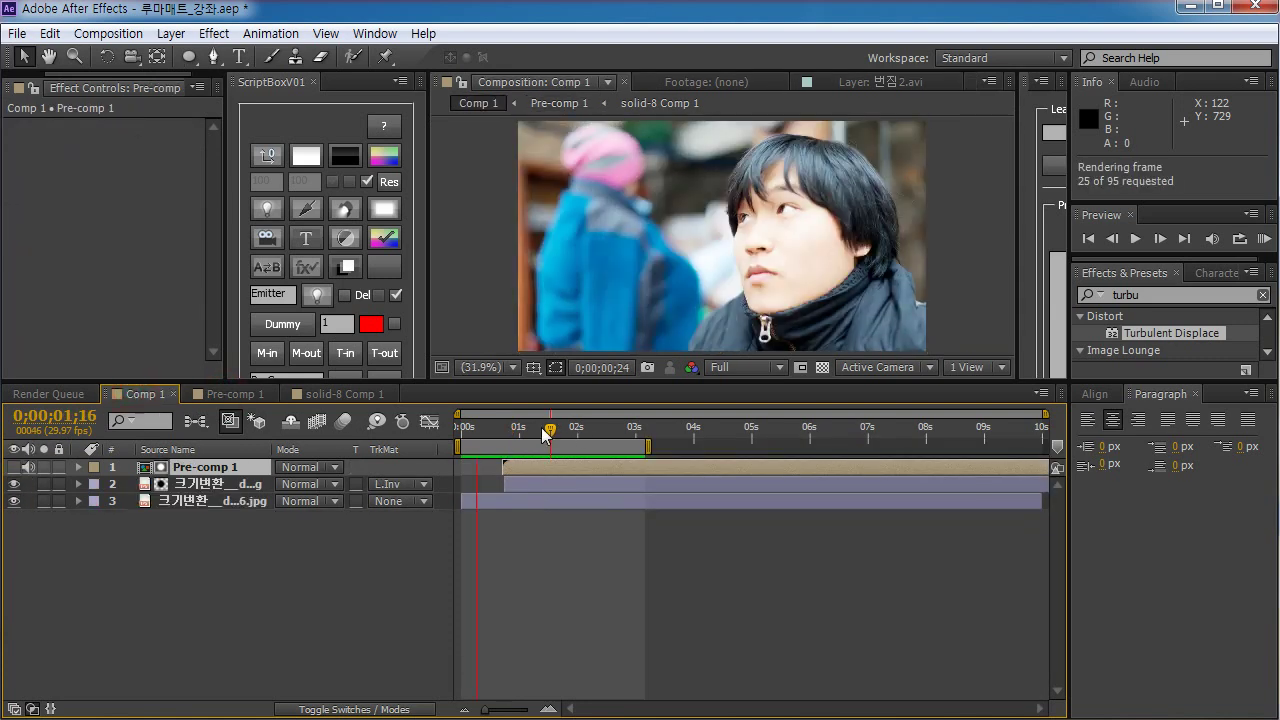
key("space")
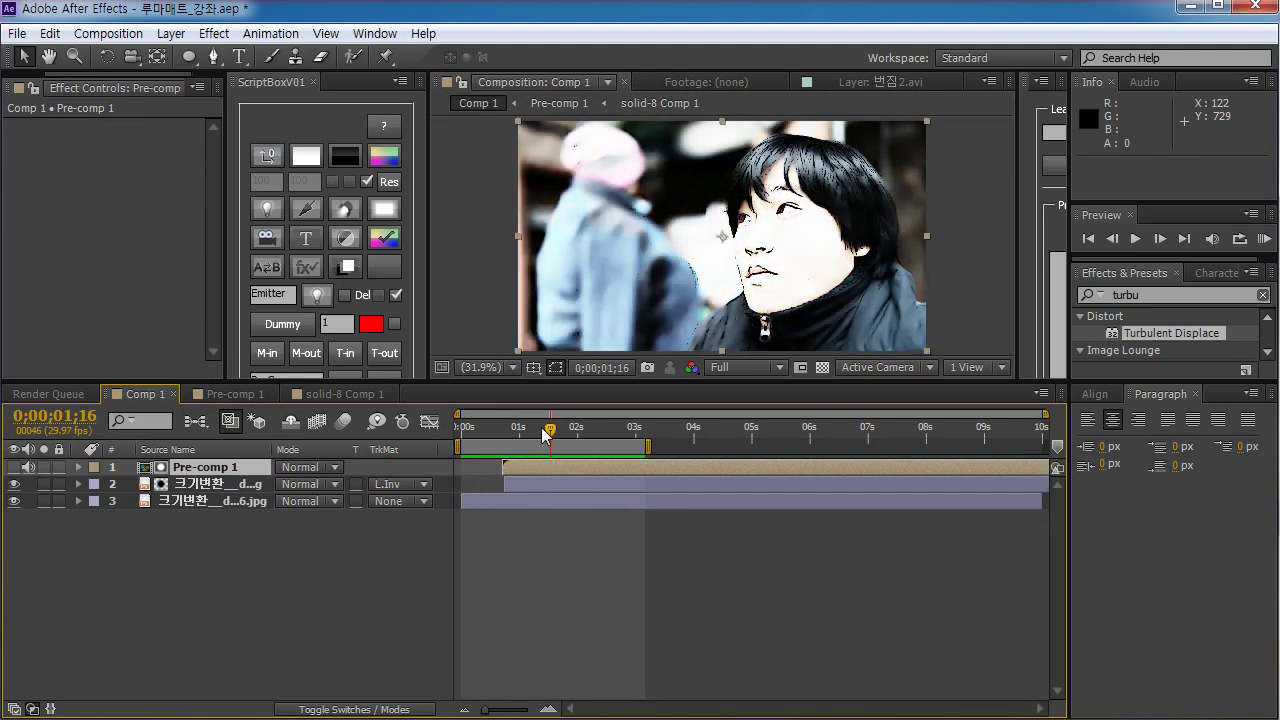
left_click_drag(545, 433, 574, 430)
key("space")
key("space")
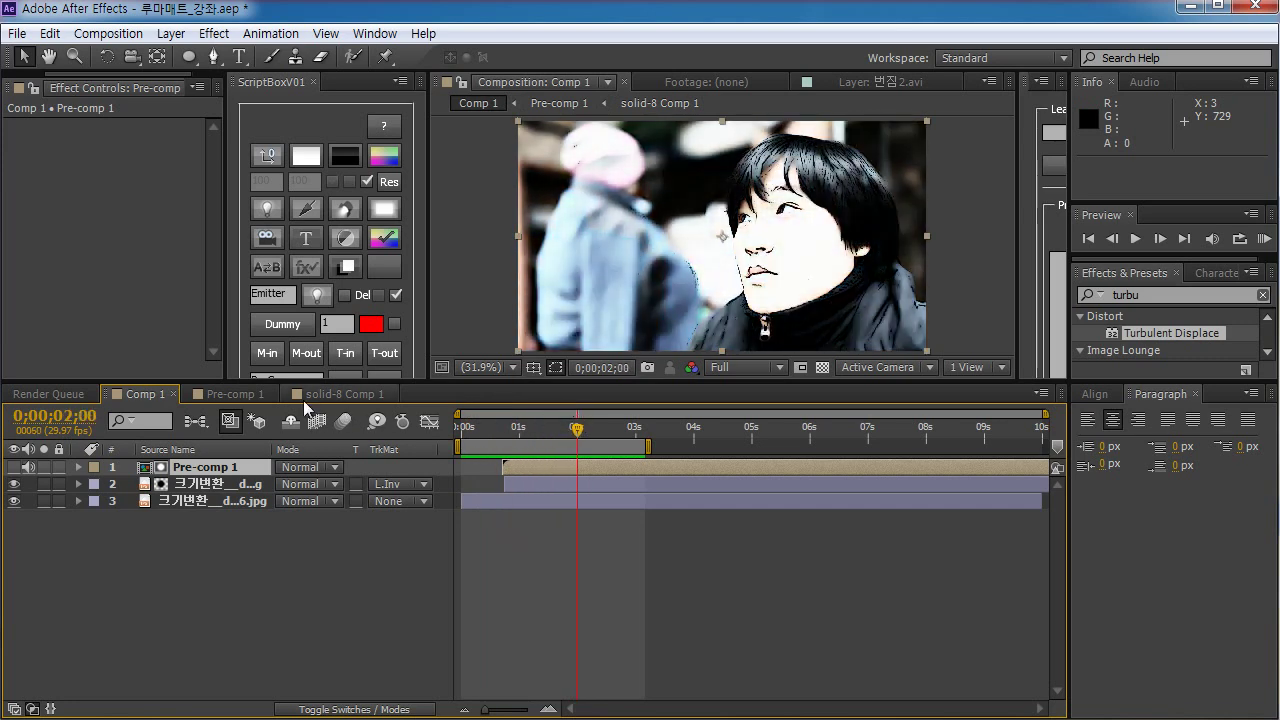
Make the solid-8 Comp 1 layer visible in Pre-comp 1 and preview the transition in Comp 1
left_click(249, 397)
left_click(14, 467)
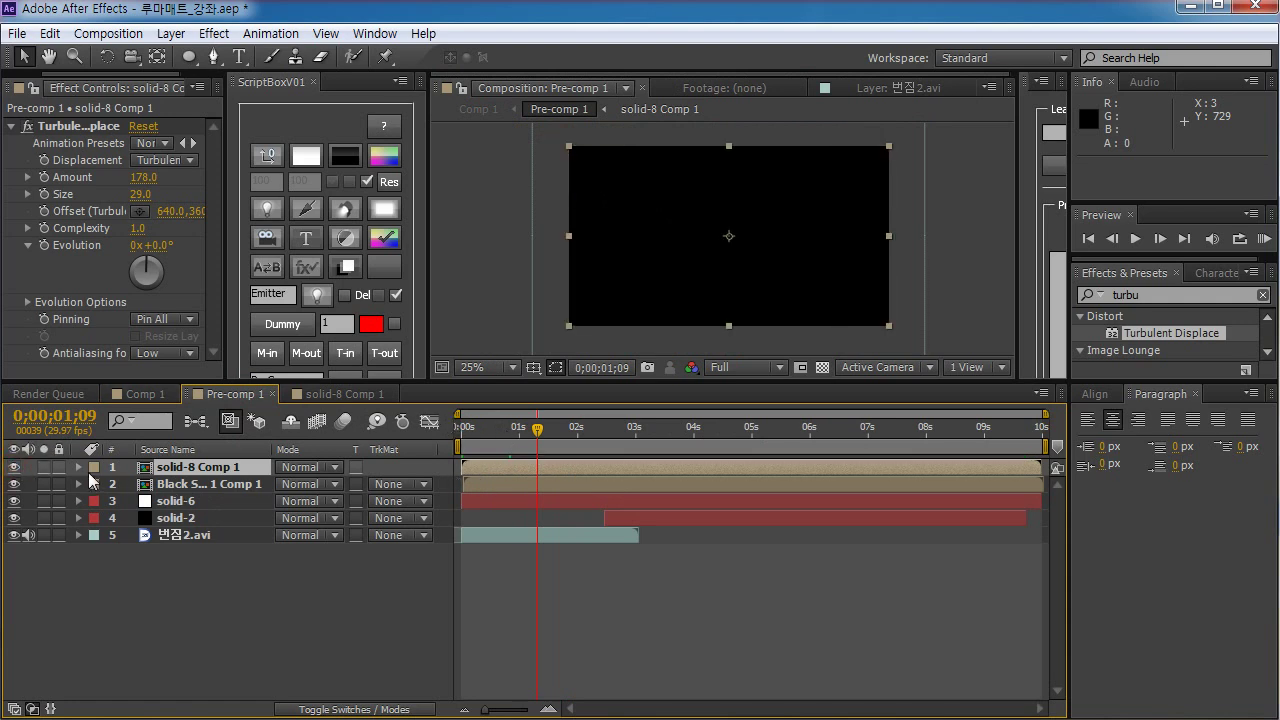
left_click(144, 396)
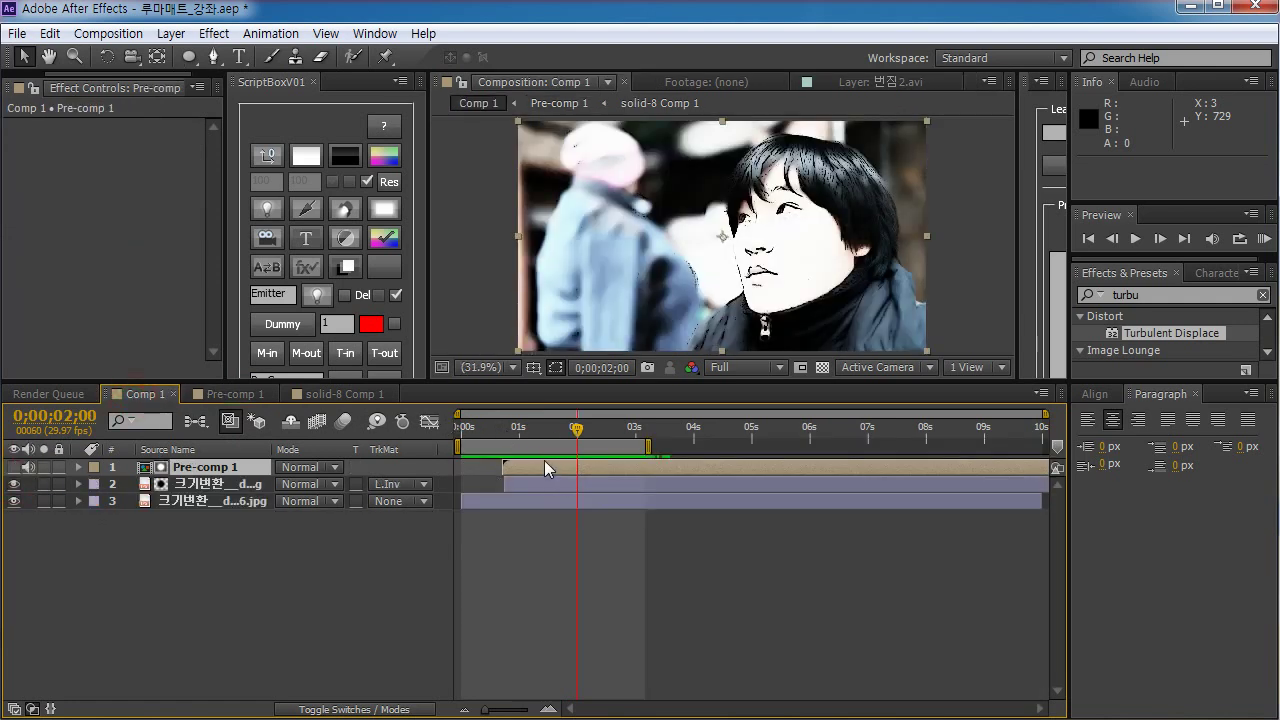
key("space")
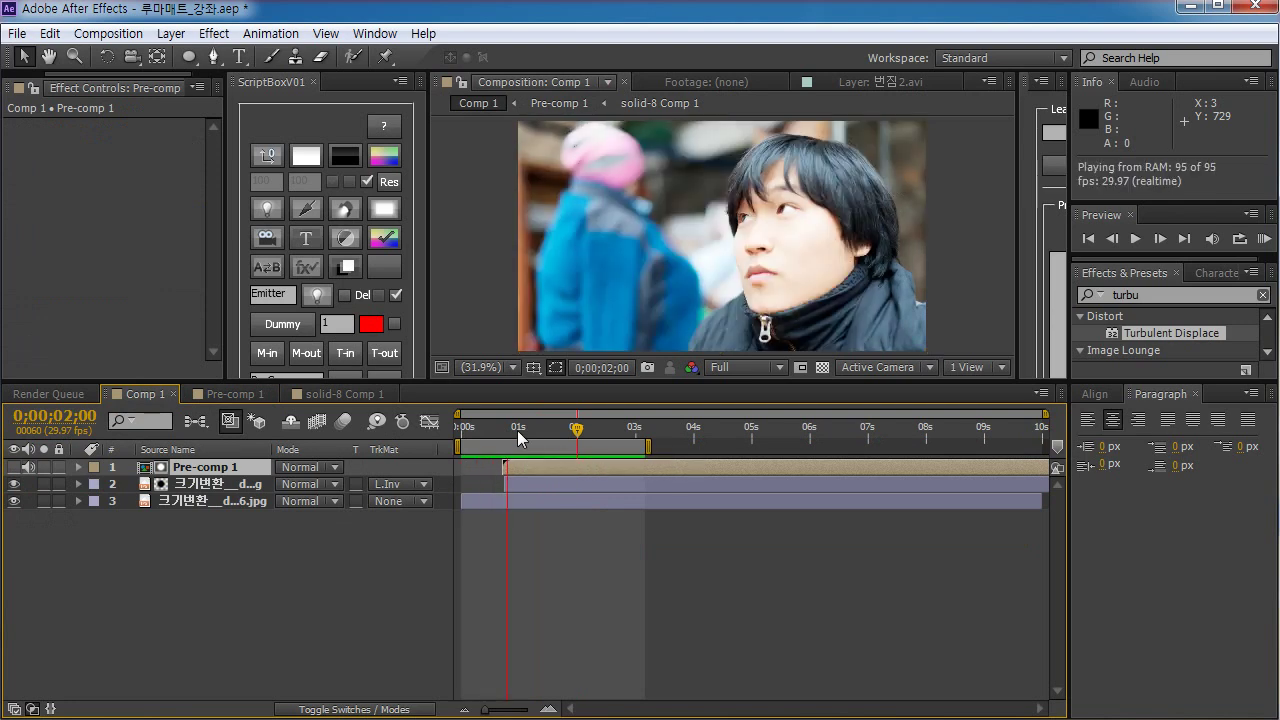
key("space")
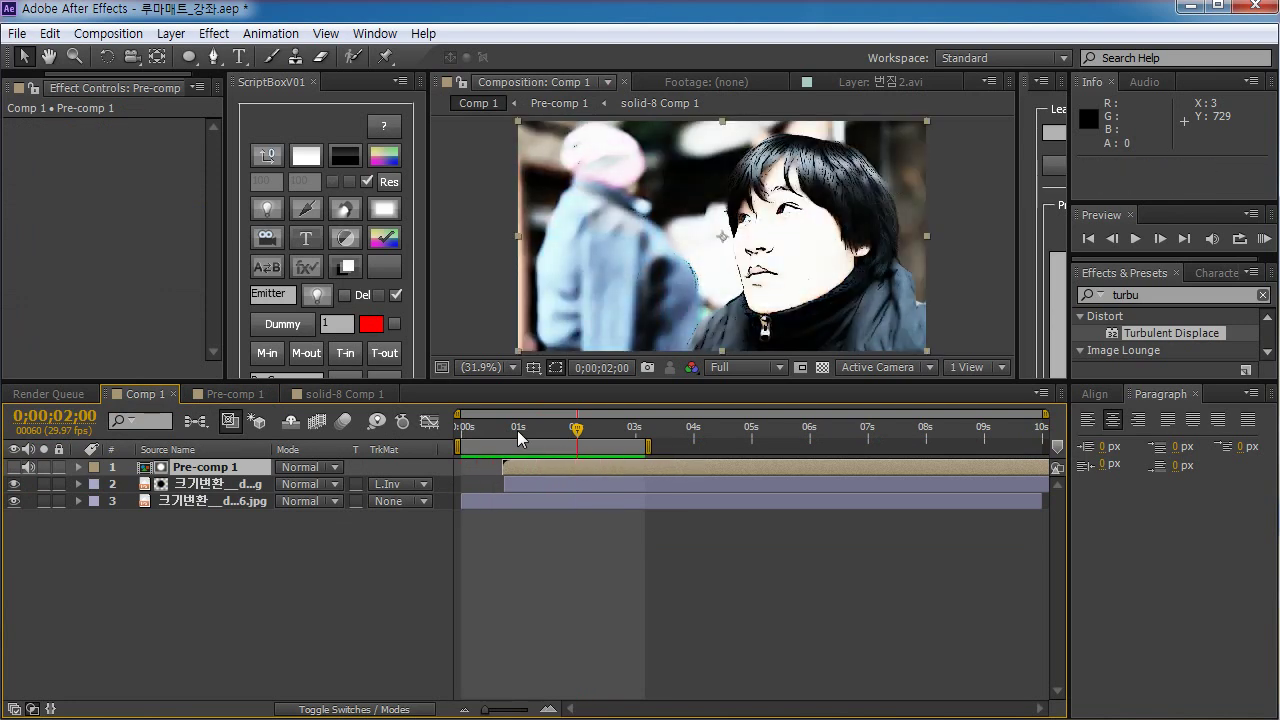
left_click_drag(517, 430, 546, 469)
left_click(590, 574)
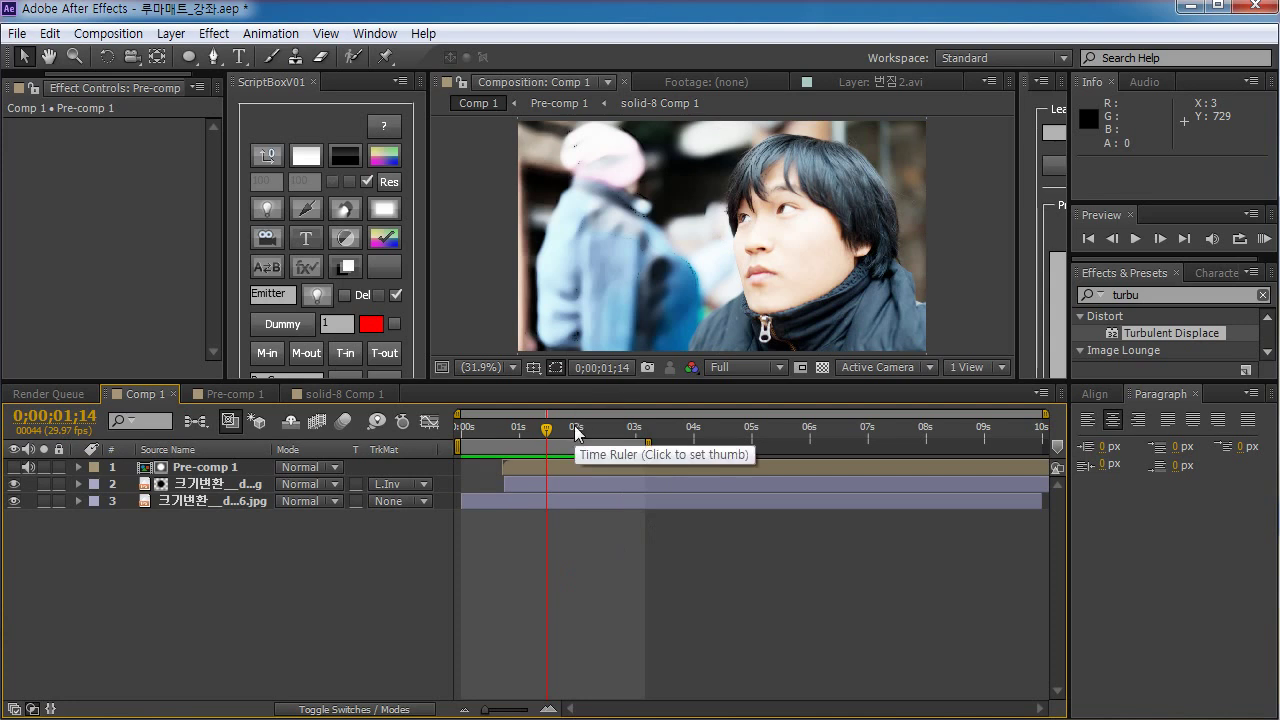
left_click_drag(549, 429, 549, 433)
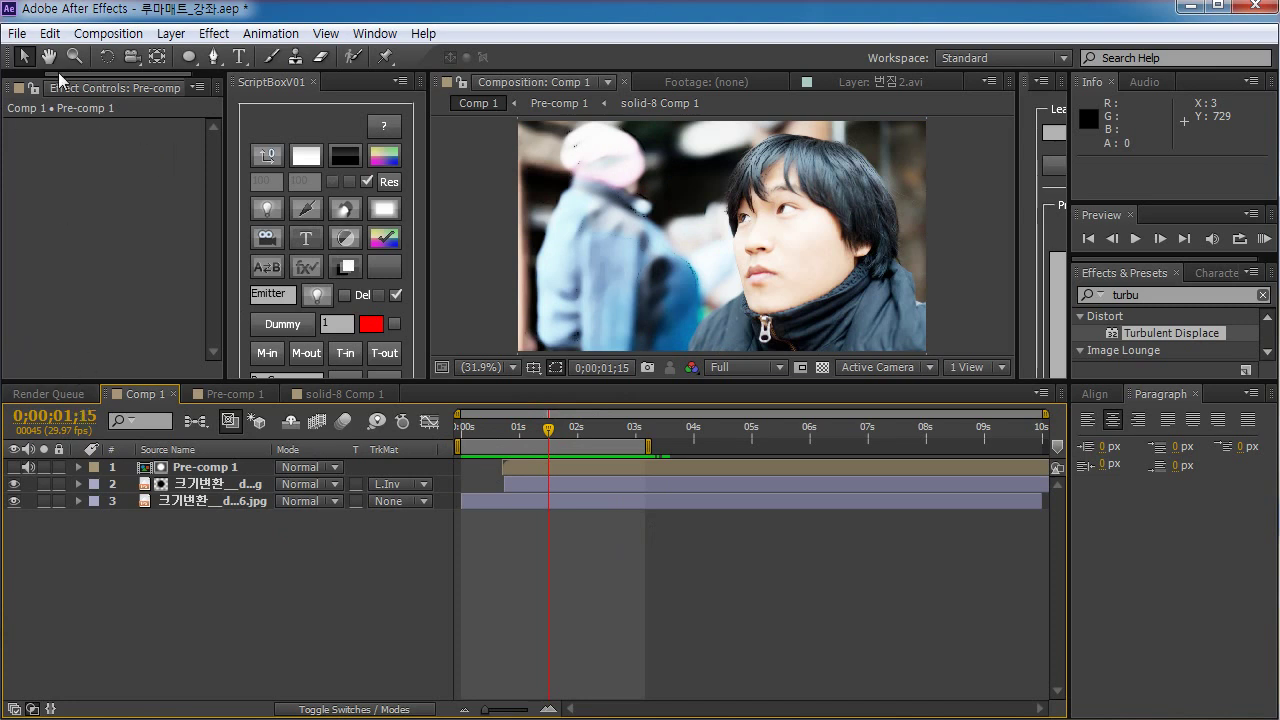
Create a new composition Comp 2 with the HDV/HDTV 720 29.97 preset and a 10-second duration
left_click_drag(58, 73, 18, 73)
left_click(30, 88)
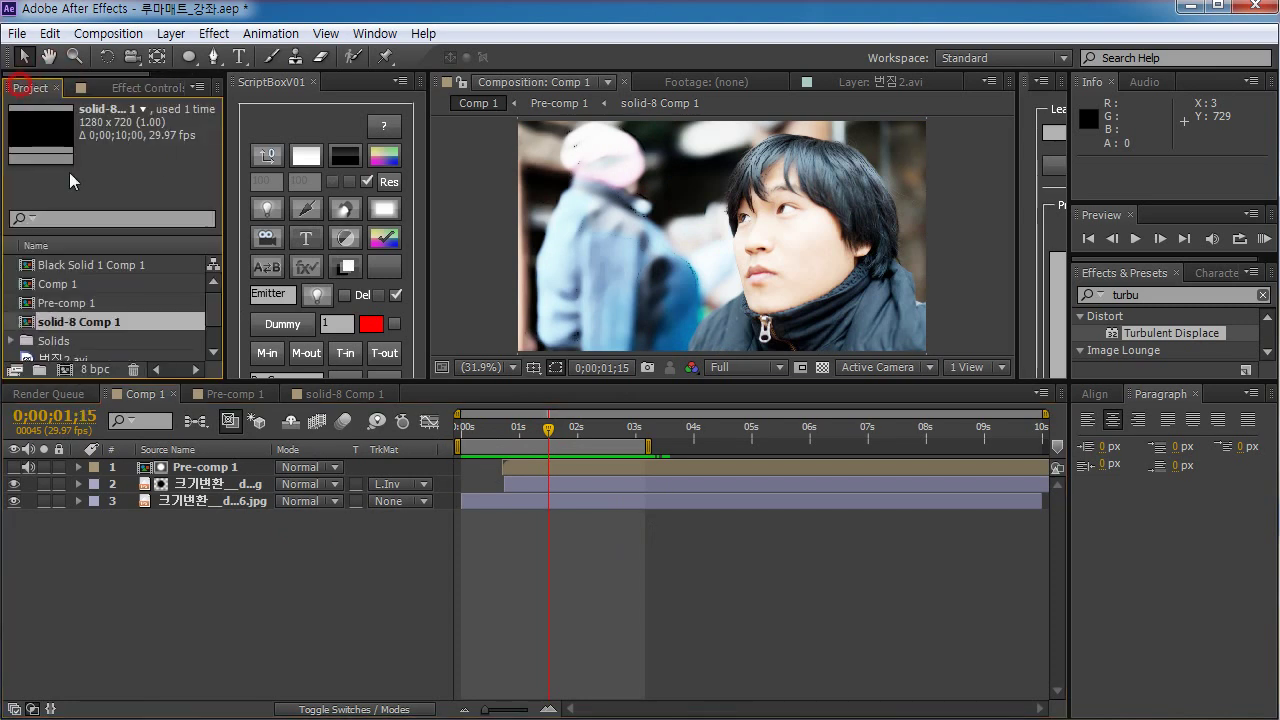
left_click(71, 372)
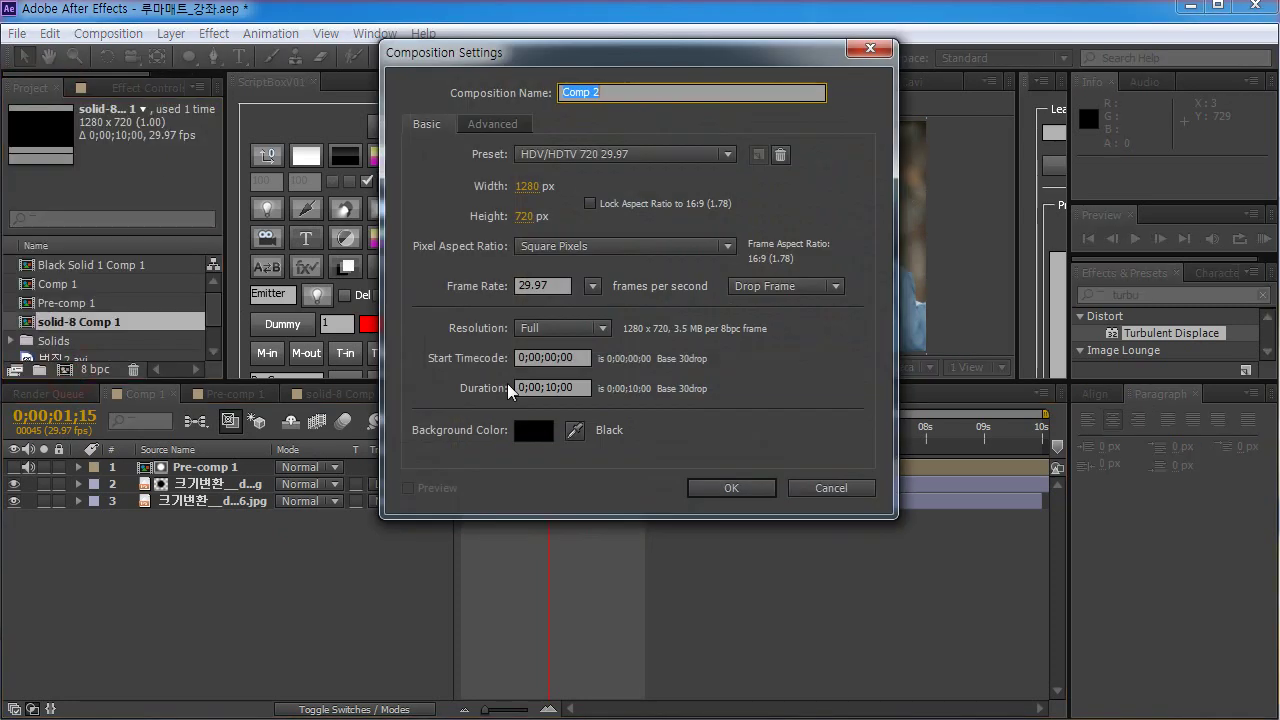
left_click(743, 490)
left_click_drag(487, 425, 716, 427)
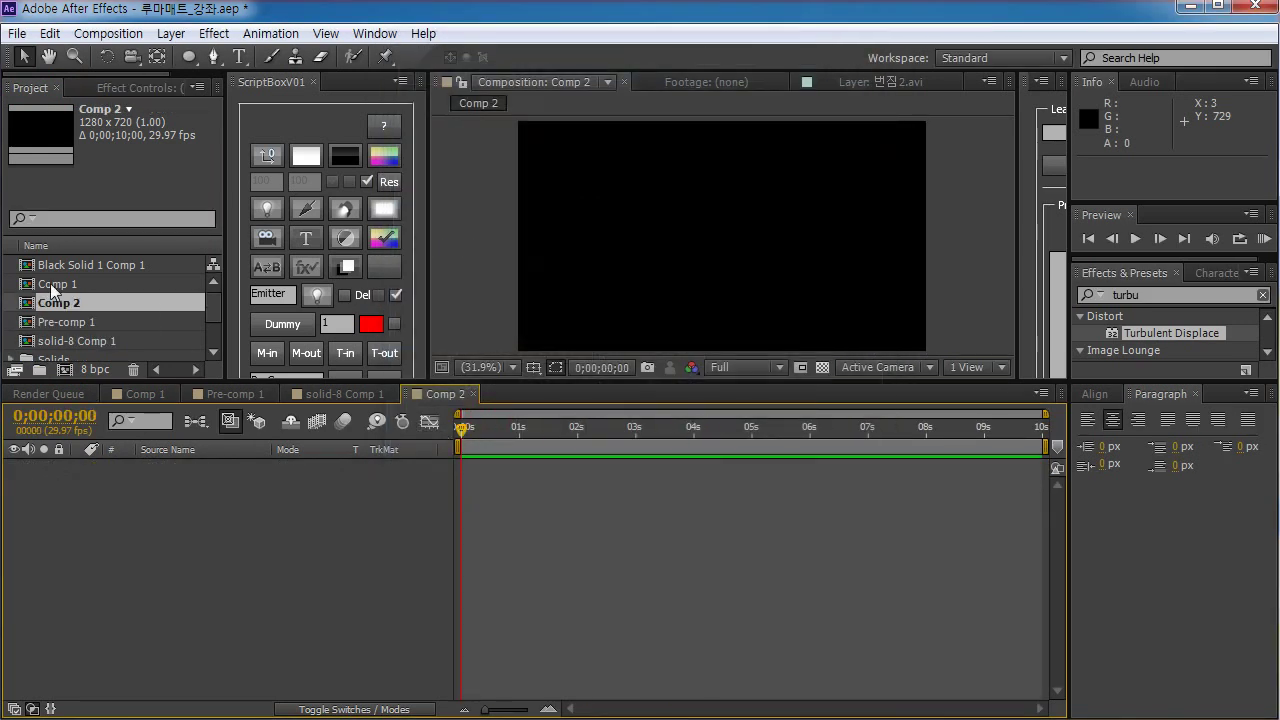
Add the 크기변환__dsc0356.jpg photo to Comp 2 and duplicate its layer
left_click_drag(214, 297, 217, 343)
left_click(72, 341)
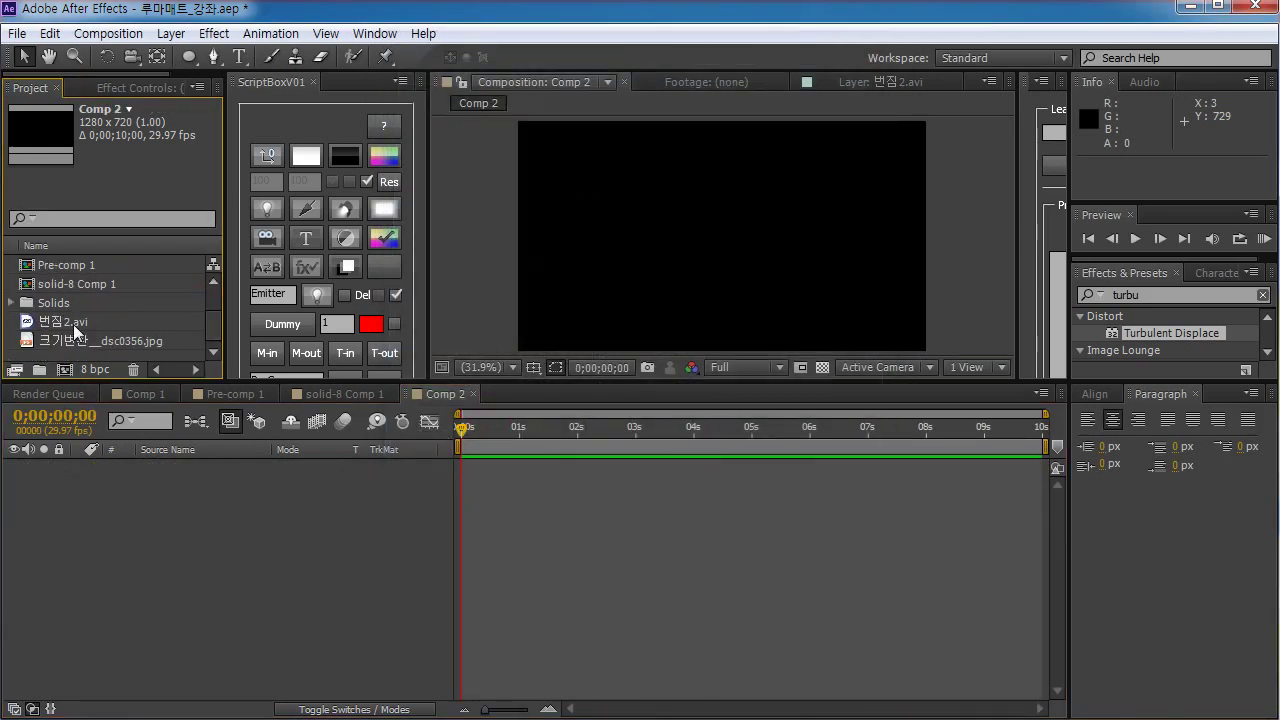
left_click_drag(83, 347, 372, 493)
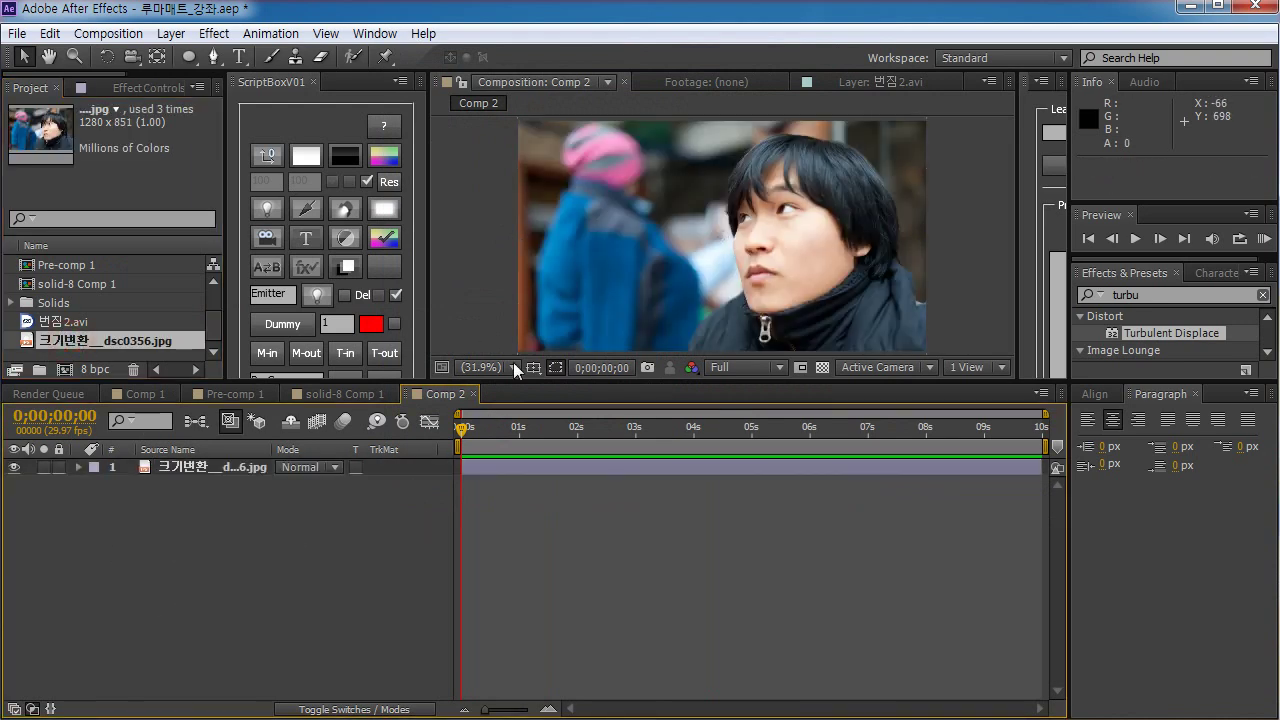
left_click(213, 469)
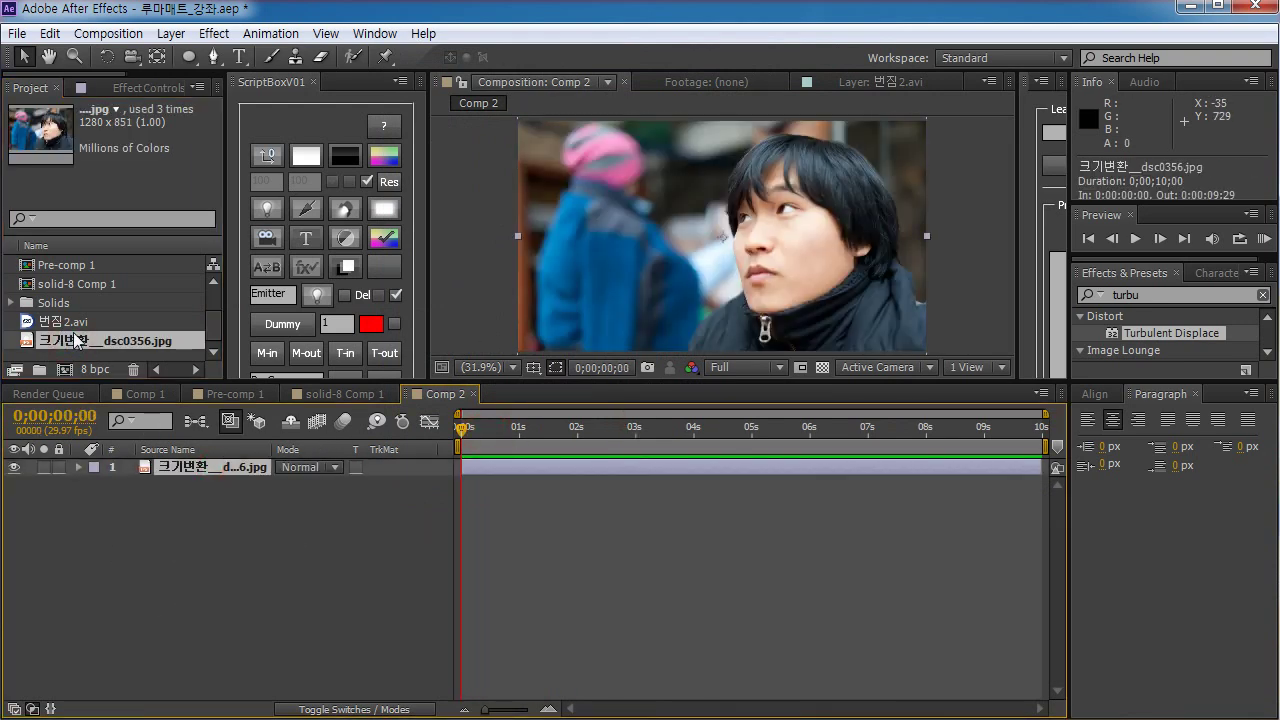
key("ctrl+d")
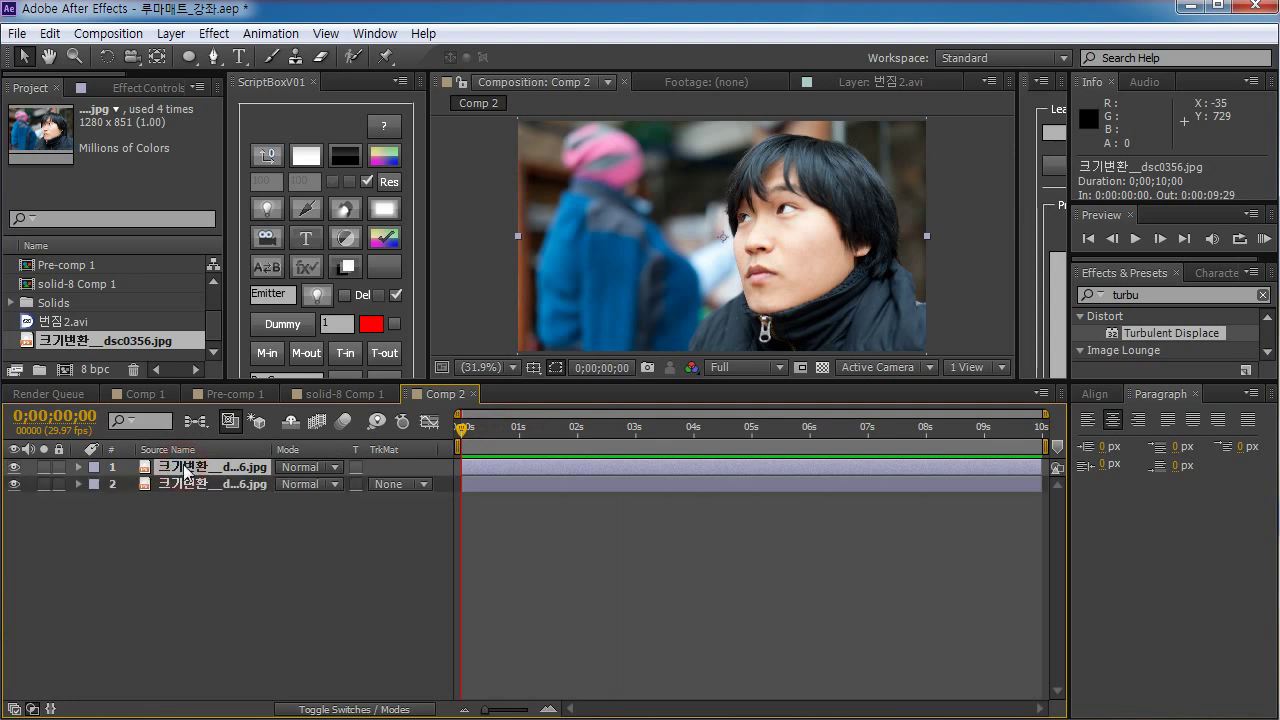
Apply the NewBlue Cartoonr effect to the upper photo layer and return the current time to the start
left_click(1154, 294)
left_click(213, 33)
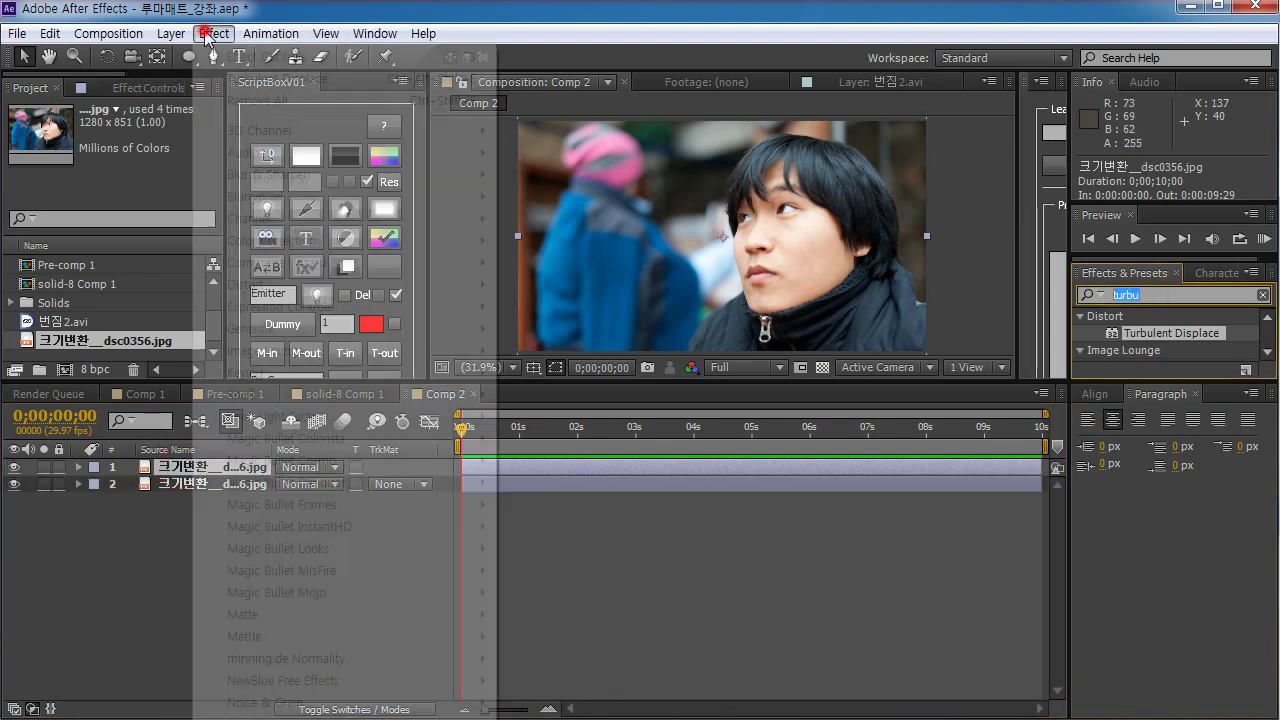
left_click(50, 553)
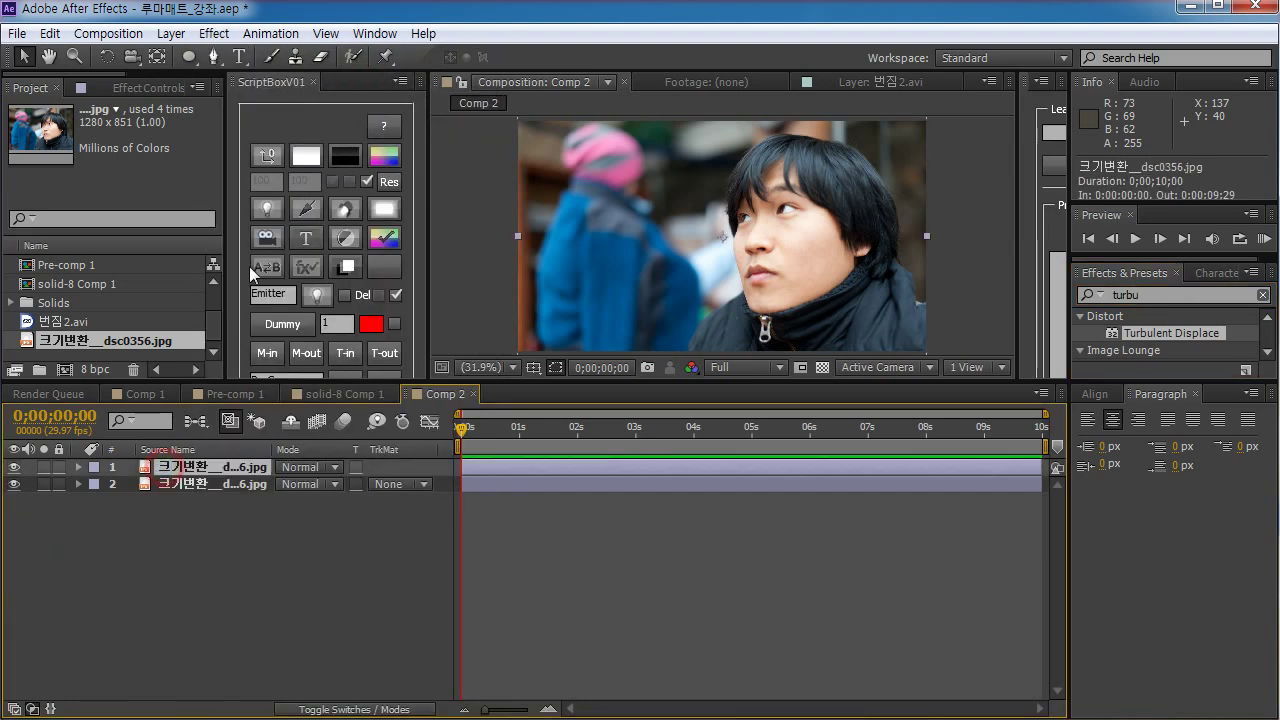
left_click(213, 33)
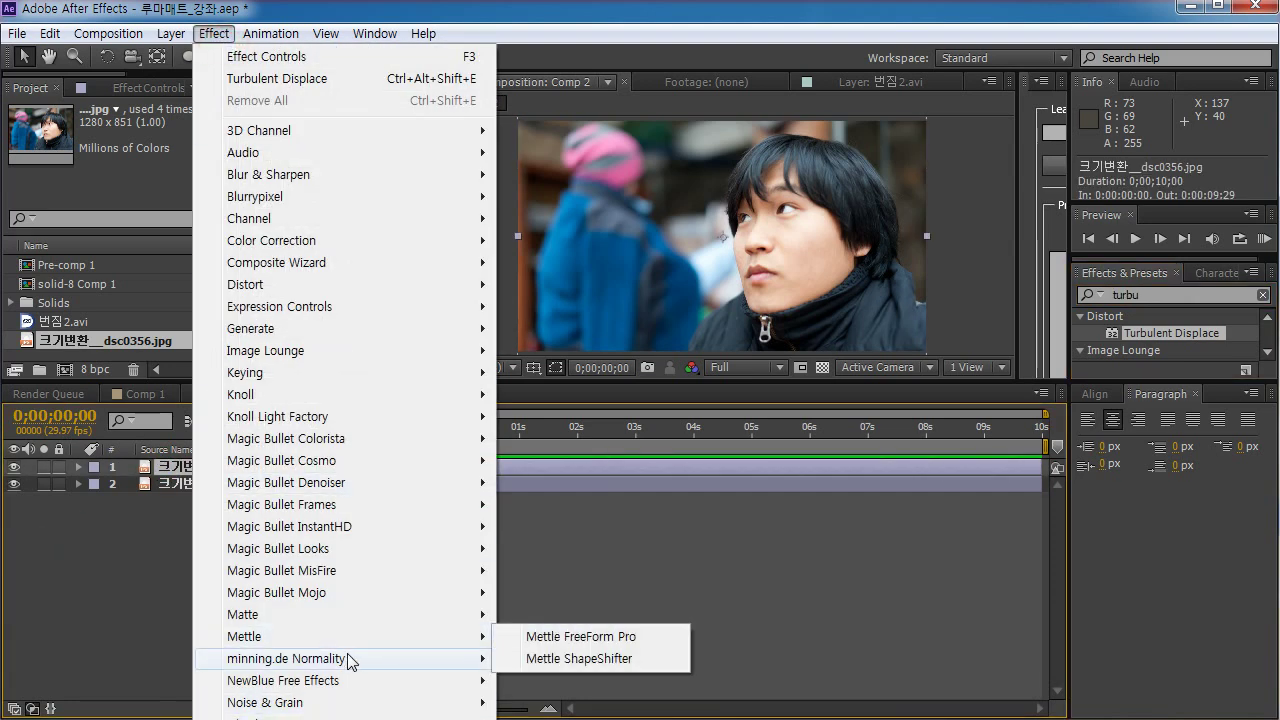
left_click(347, 679)
left_click(540, 680)
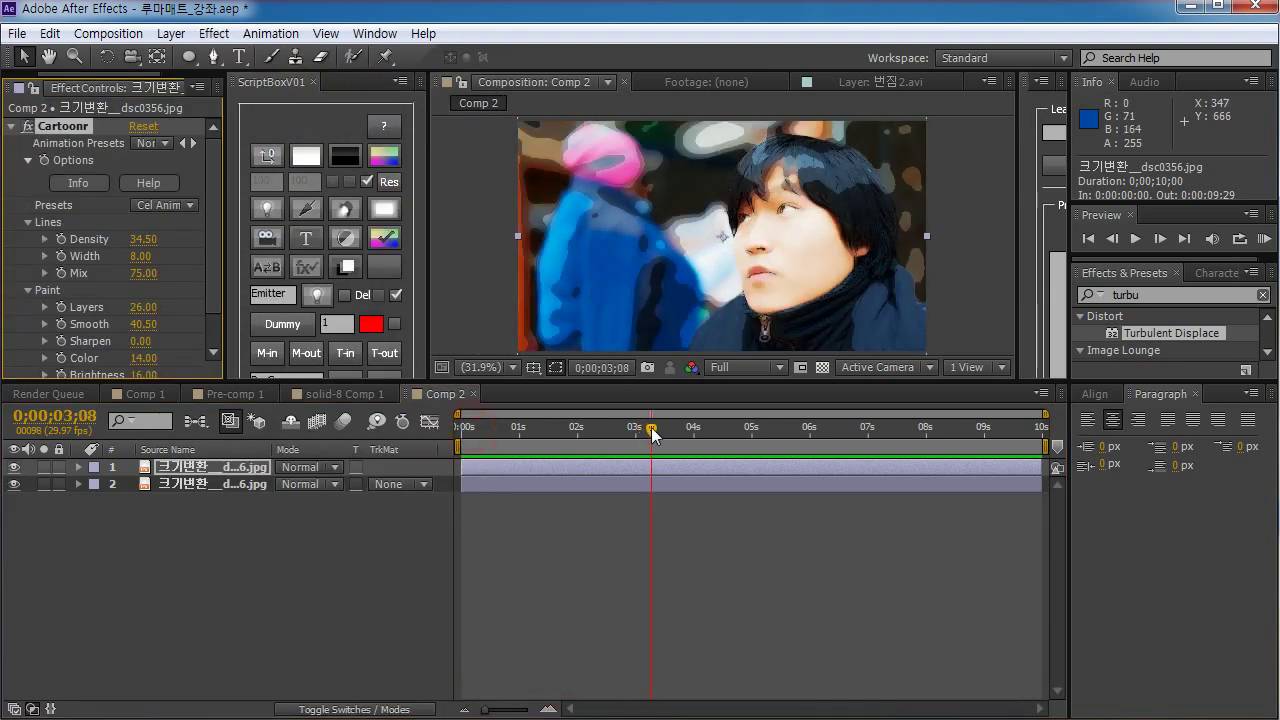
left_click_drag(651, 427, 393, 432)
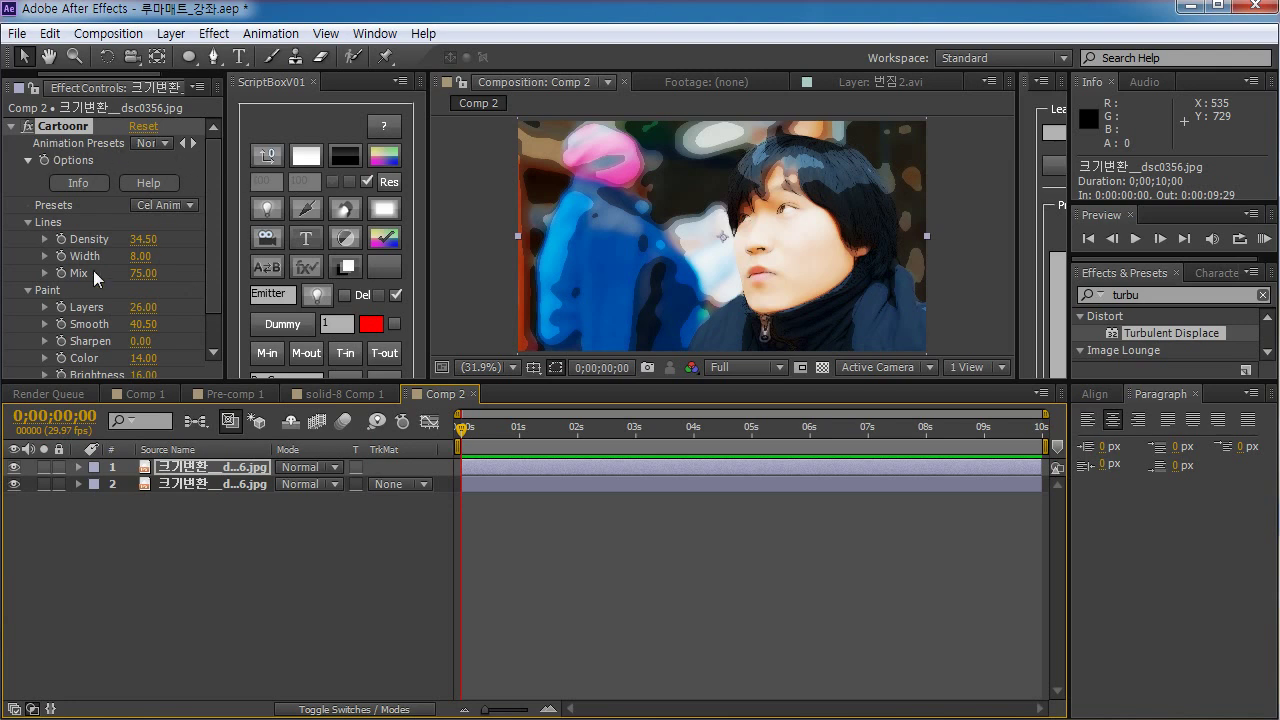
Try the Light Cartoon preset of the Cartoonr effect and settle on the Illustrations preset
left_click(162, 204)
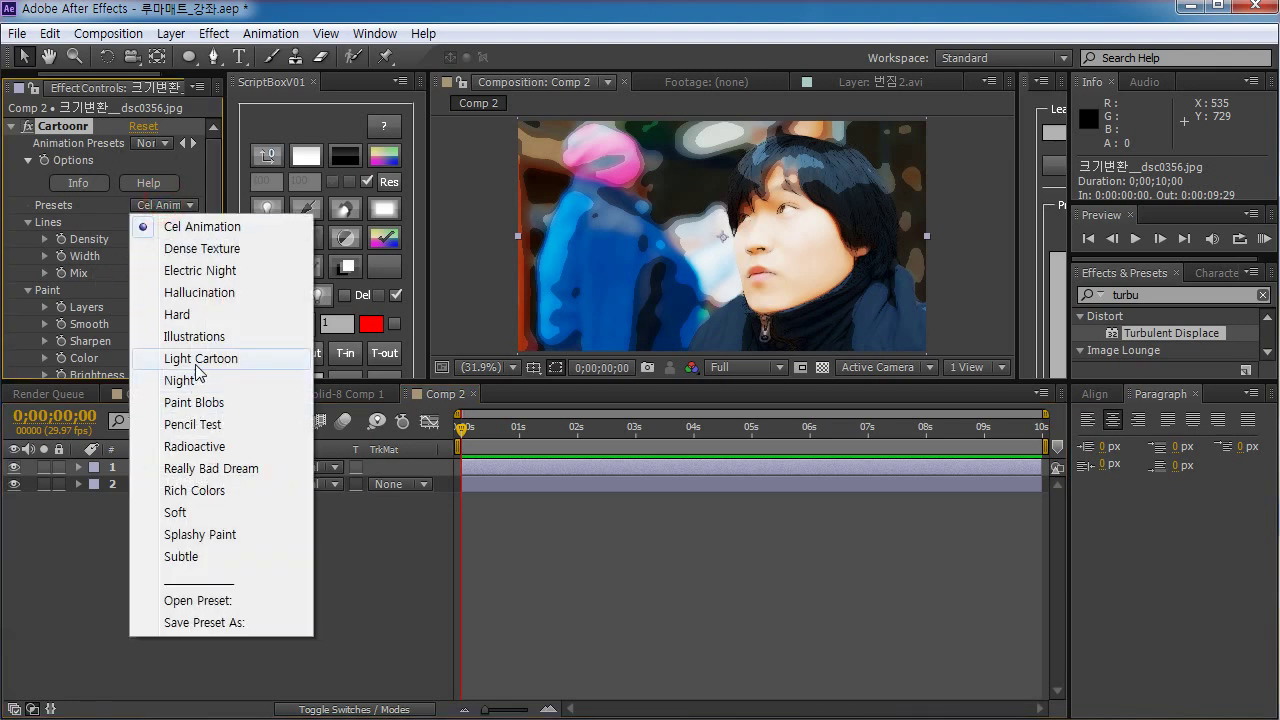
left_click(196, 362)
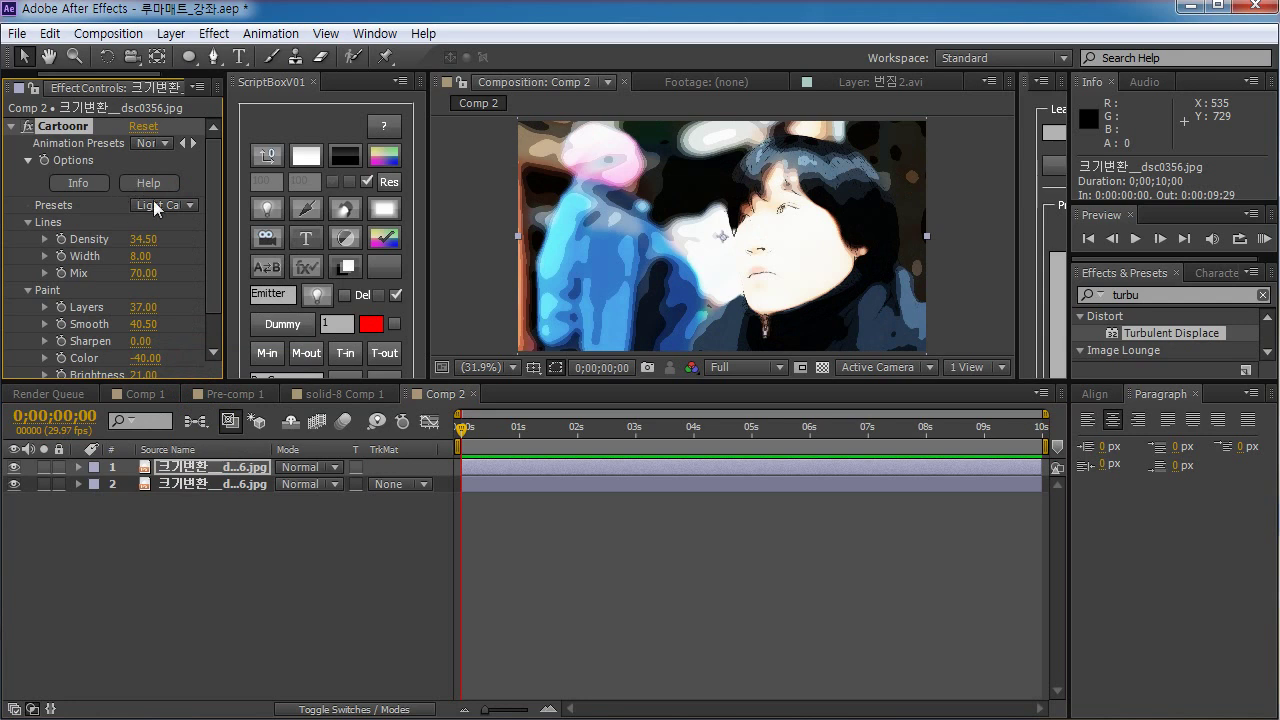
left_click(153, 202)
left_click(176, 362)
left_click(170, 203)
left_click(190, 337)
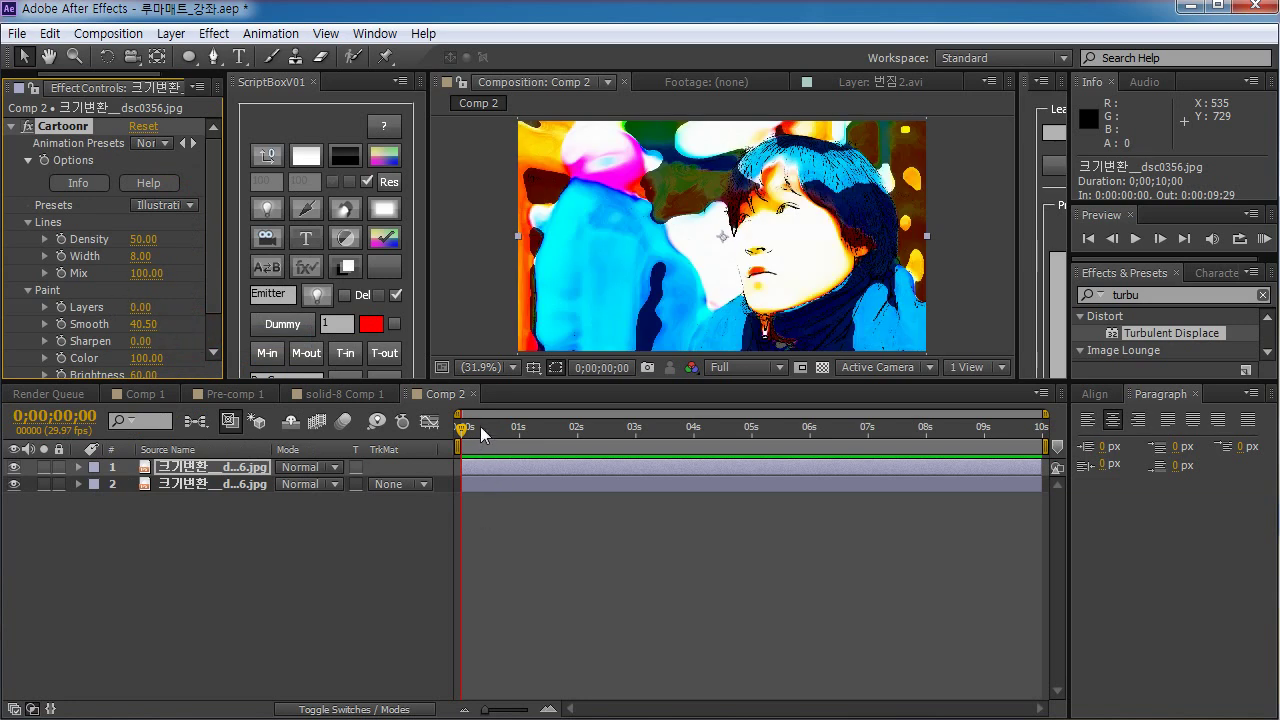
Compare the cartoon-styled upper photo layer with the original below by toggling the upper layer's visibility
left_click_drag(590, 432, 232, 506)
left_click(227, 480)
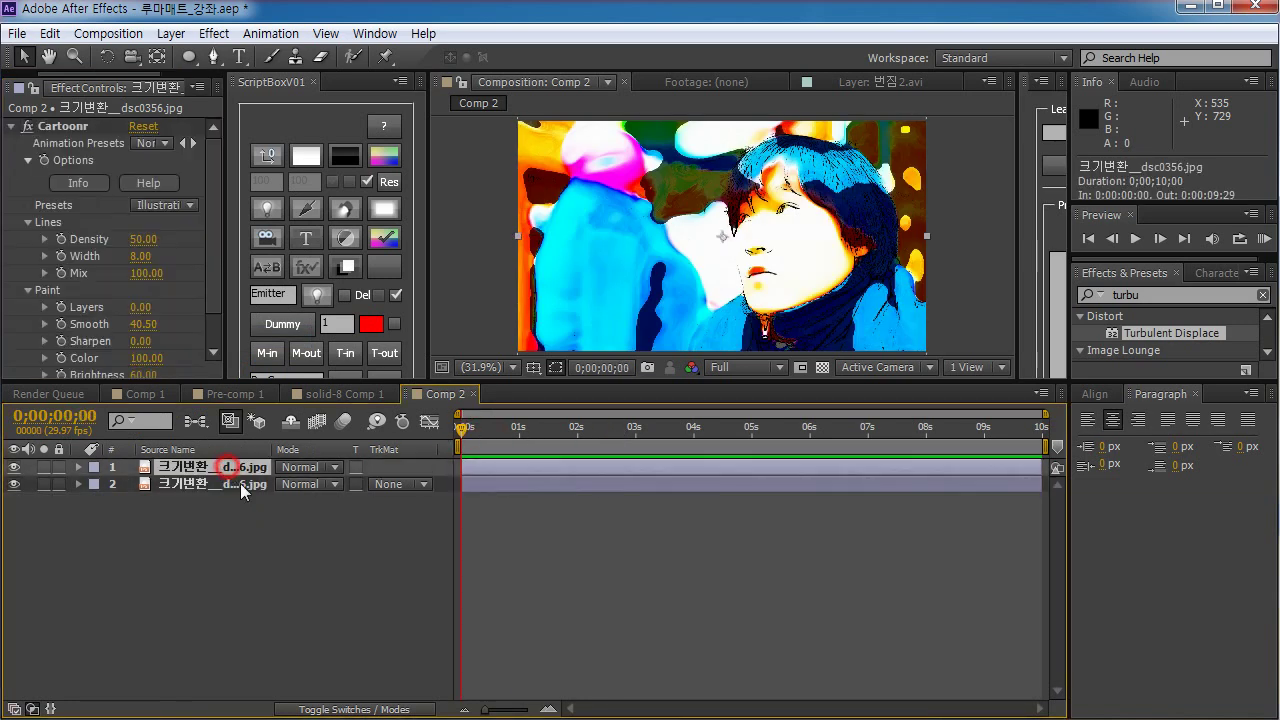
left_click(244, 576)
left_click(216, 481)
left_click(214, 467)
left_click_drag(646, 440, 424, 446)
left_click(14, 467)
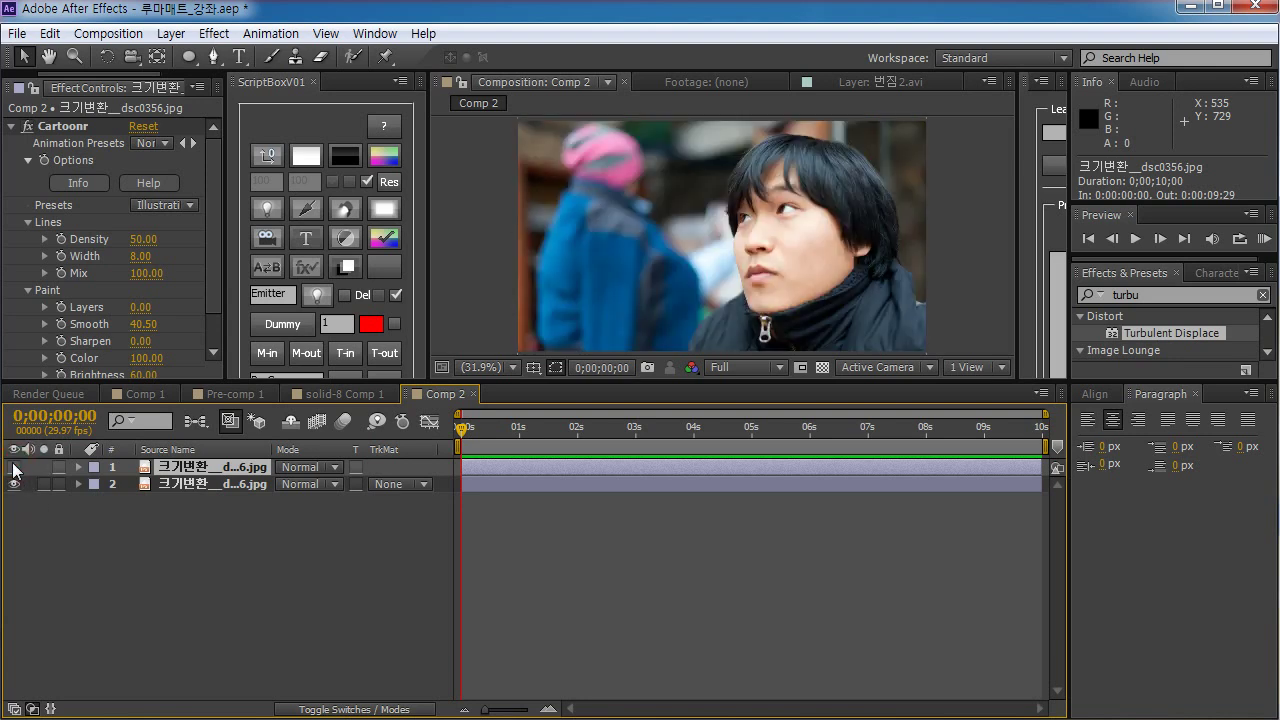
left_click(14, 467)
left_click(14, 467)
left_click(14, 467)
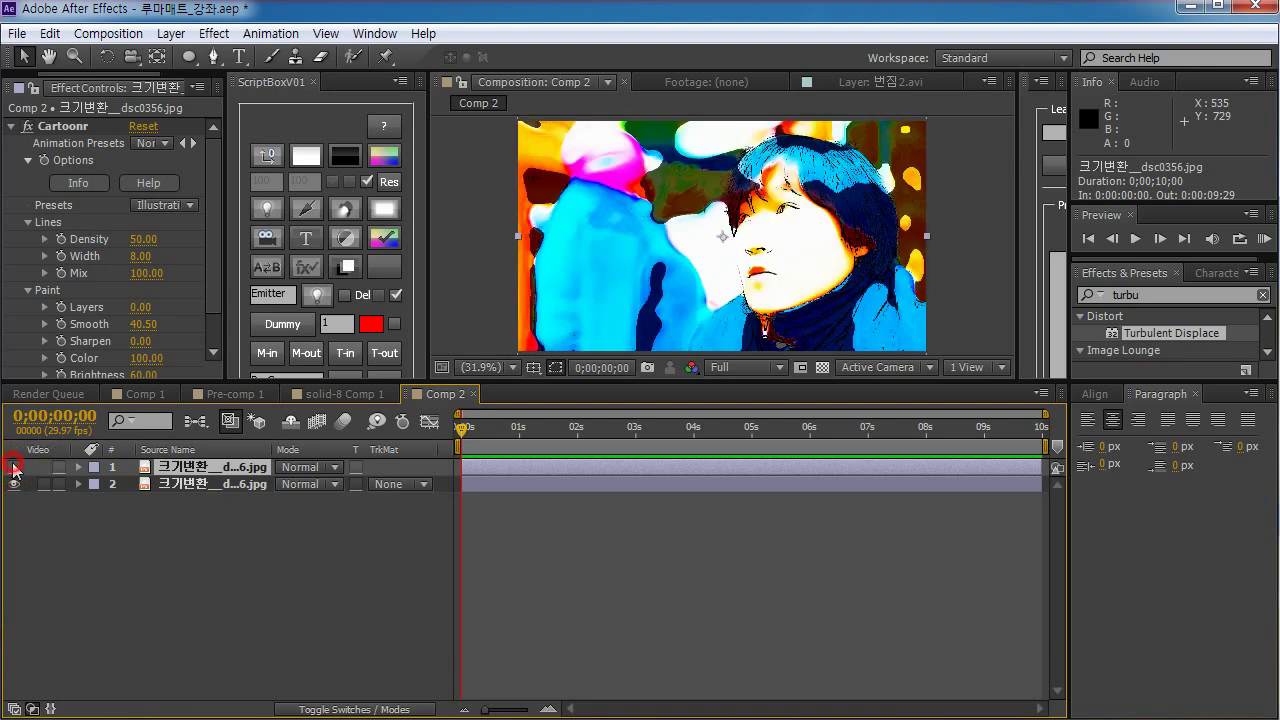
left_click(14, 467)
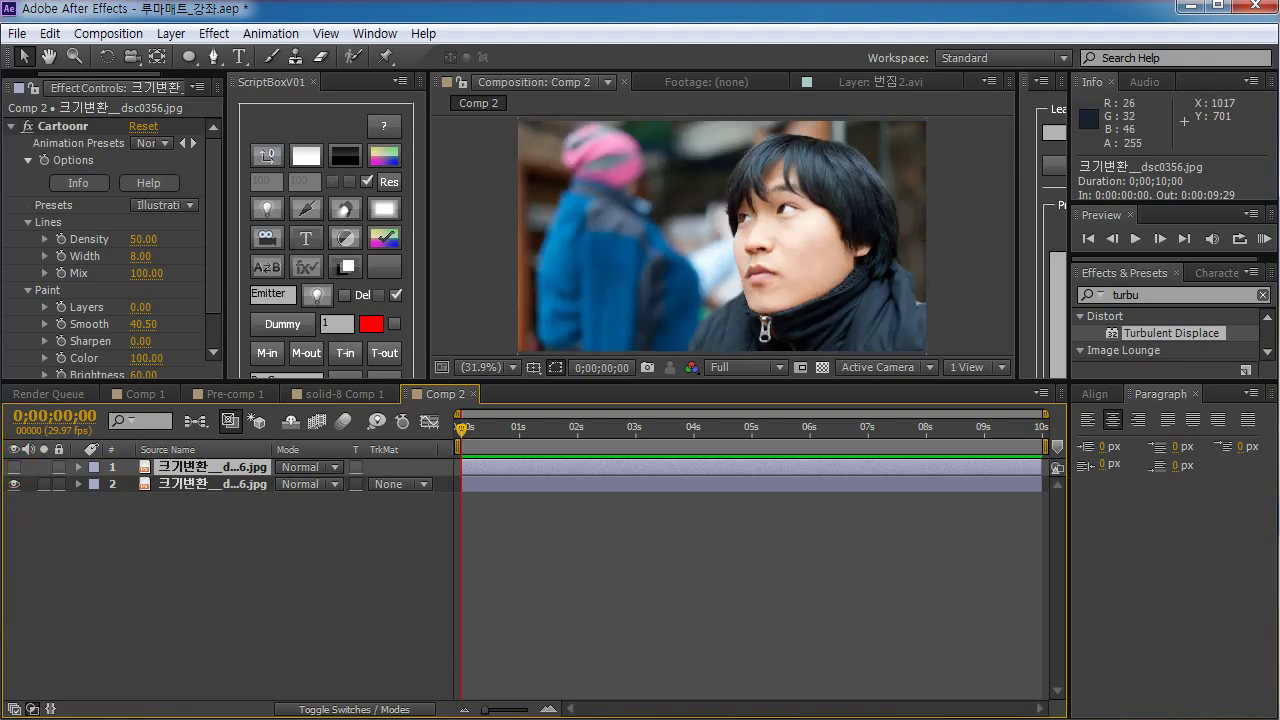
left_click(14, 467)
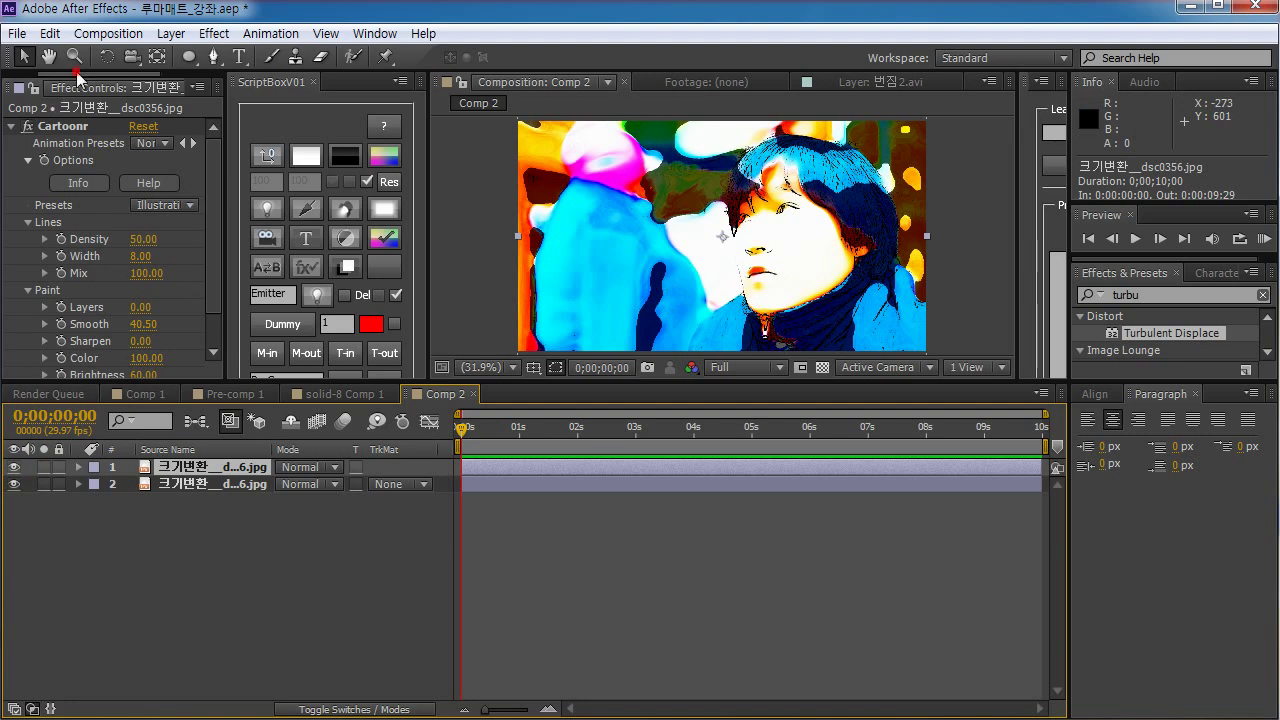
Add the 번짐2.avi ink-spread clip to Comp 2 above both photo layers, starting at 0 seconds
left_click(24, 88)
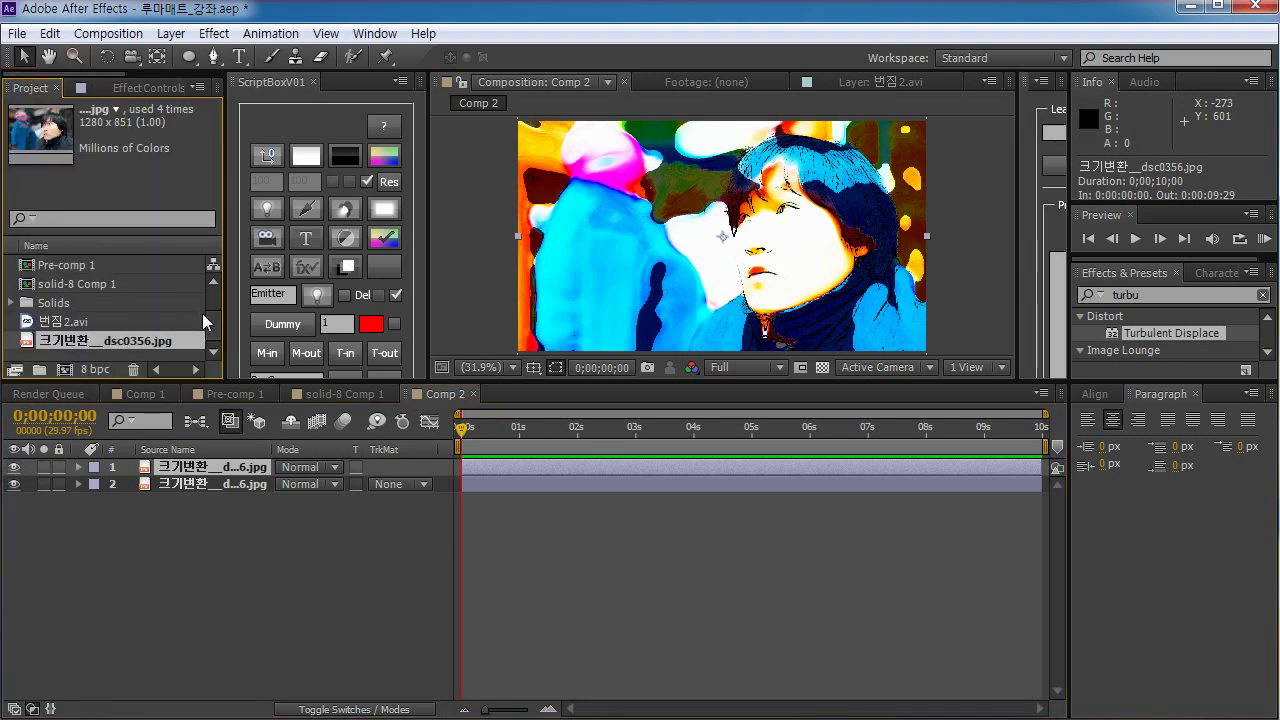
left_click_drag(79, 318, 300, 458)
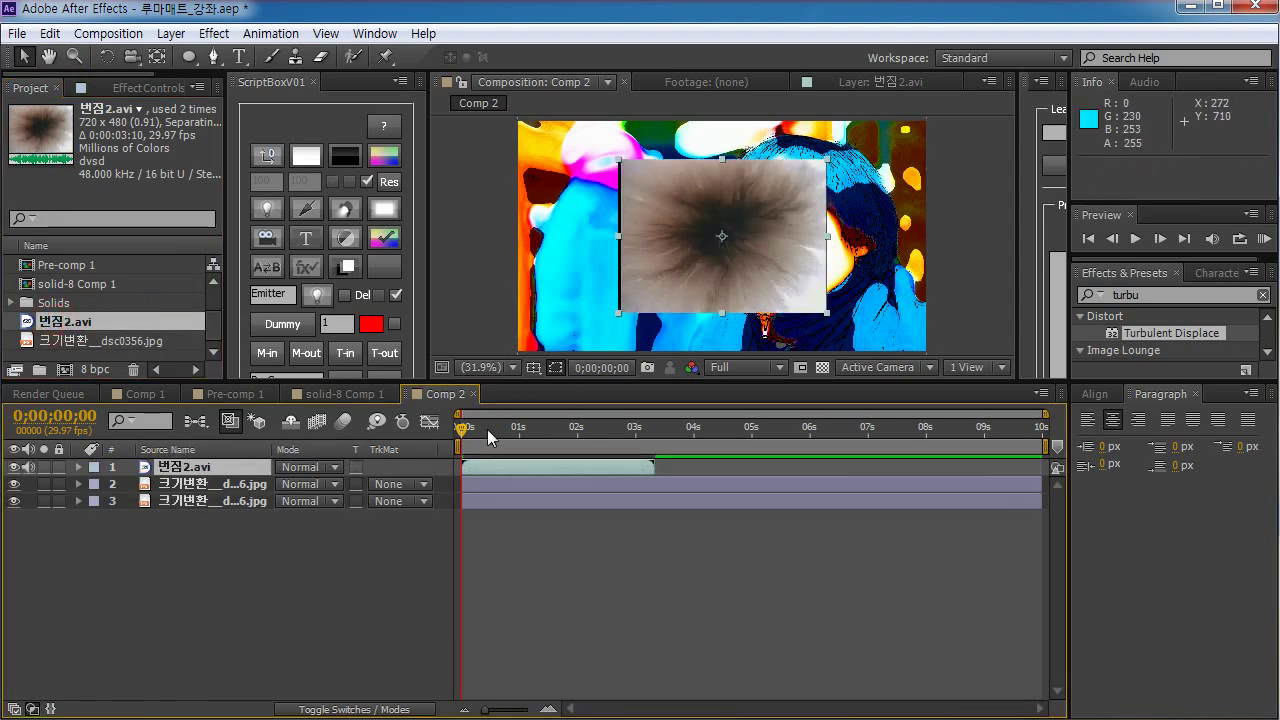
Trim the first 8 frames off the 번짐2.avi layer and shift the trimmed layer to start at 0 seconds
mouse_move(486, 430)
left_mouse_down()
mouse_move(605, 434)
mouse_move(461, 432)
mouse_move(500, 436)
mouse_move(468, 438)
mouse_move(477, 443)
mouse_move(590, 437)
mouse_move(478, 460)
left_mouse_up()
left_click(472, 466)
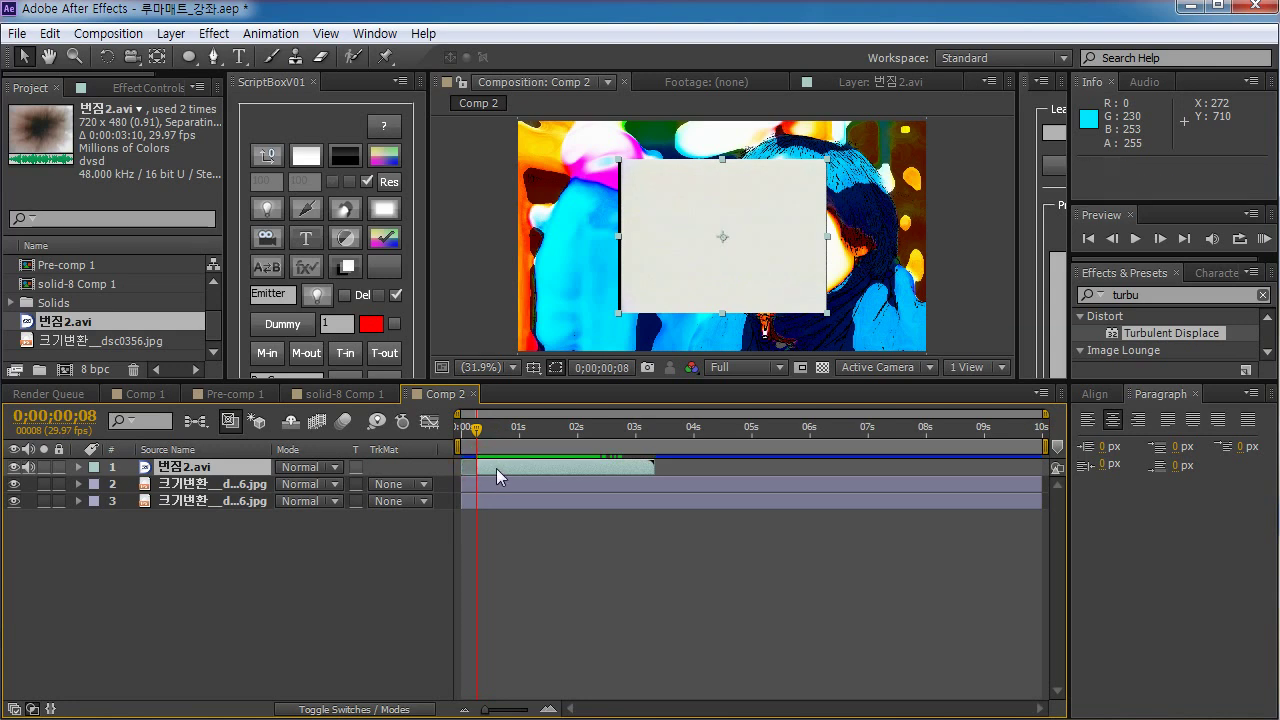
mouse_move(496, 468)
left_mouse_down()
mouse_move(483, 473)
mouse_move(461, 438)
mouse_move(491, 472)
left_mouse_up()
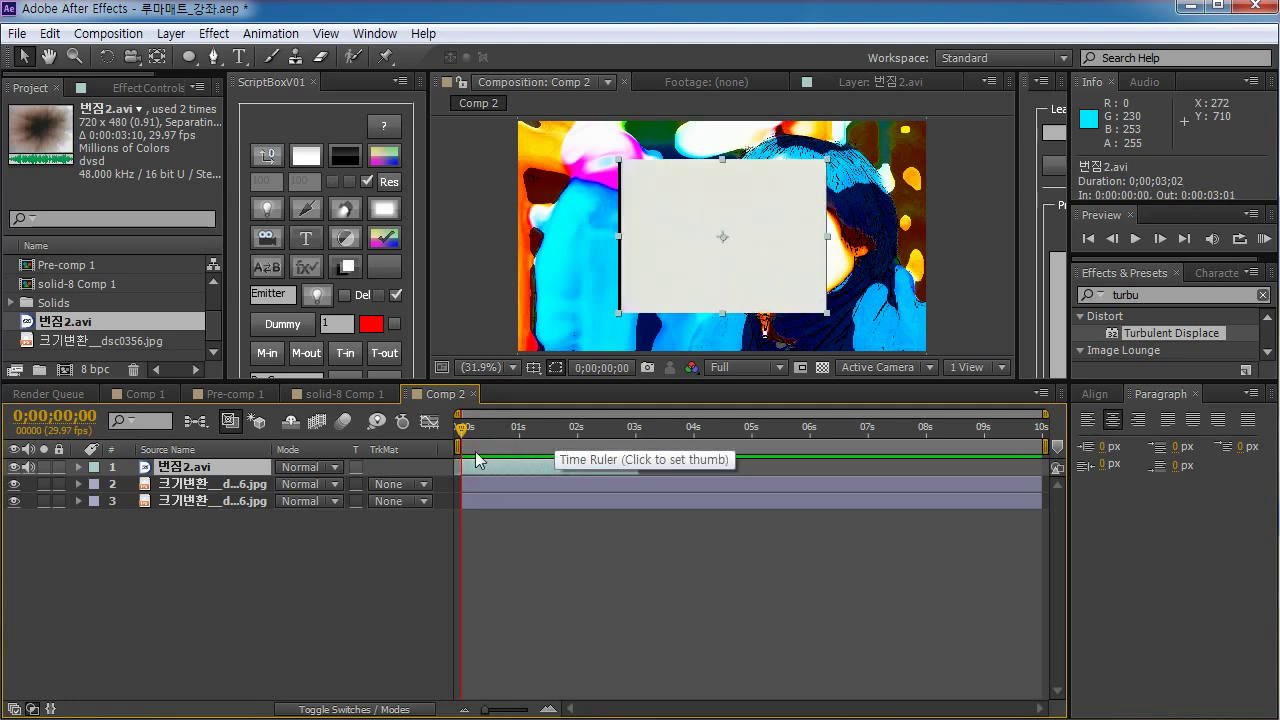
Scale the 번짐2.avi layer to 202% so it fills the frame, and play back the ink spread
key("s")
left_click_drag(305, 495, 407, 495)
mouse_move(489, 427)
left_mouse_down()
mouse_move(589, 428)
mouse_move(432, 452)
mouse_move(628, 427)
mouse_move(433, 433)
left_mouse_up()
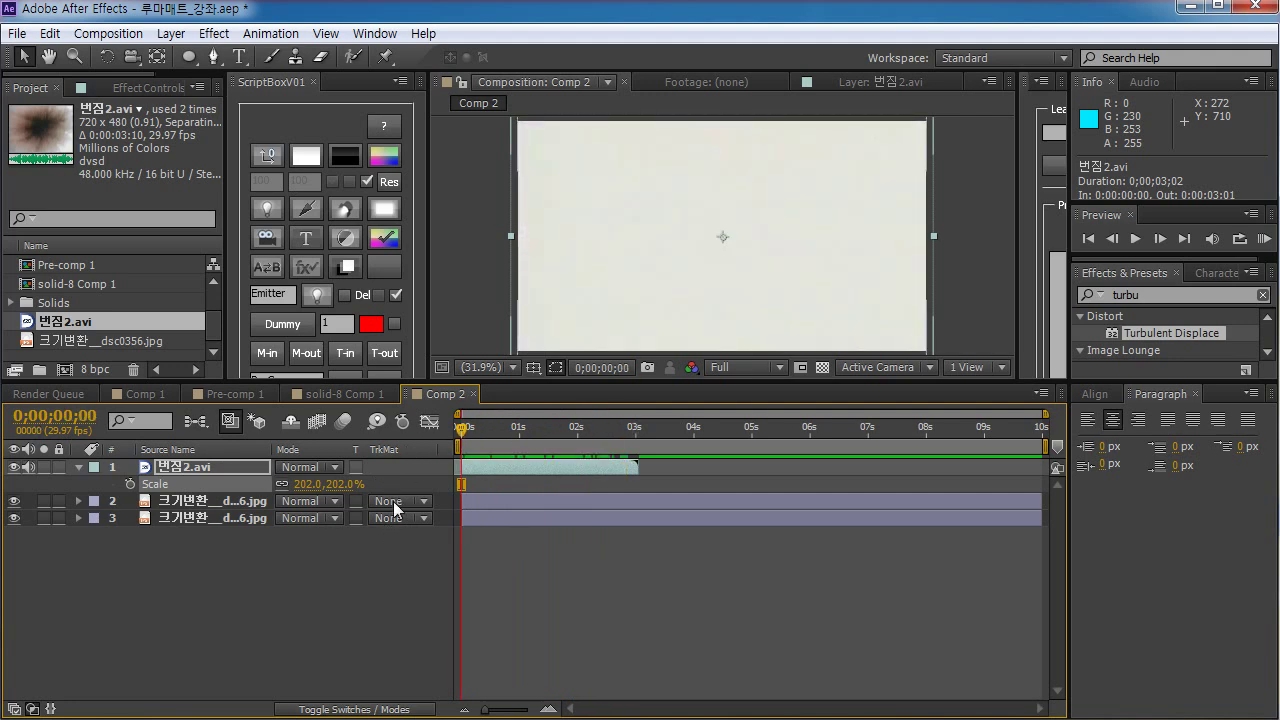
left_click(205, 501)
left_click(200, 467)
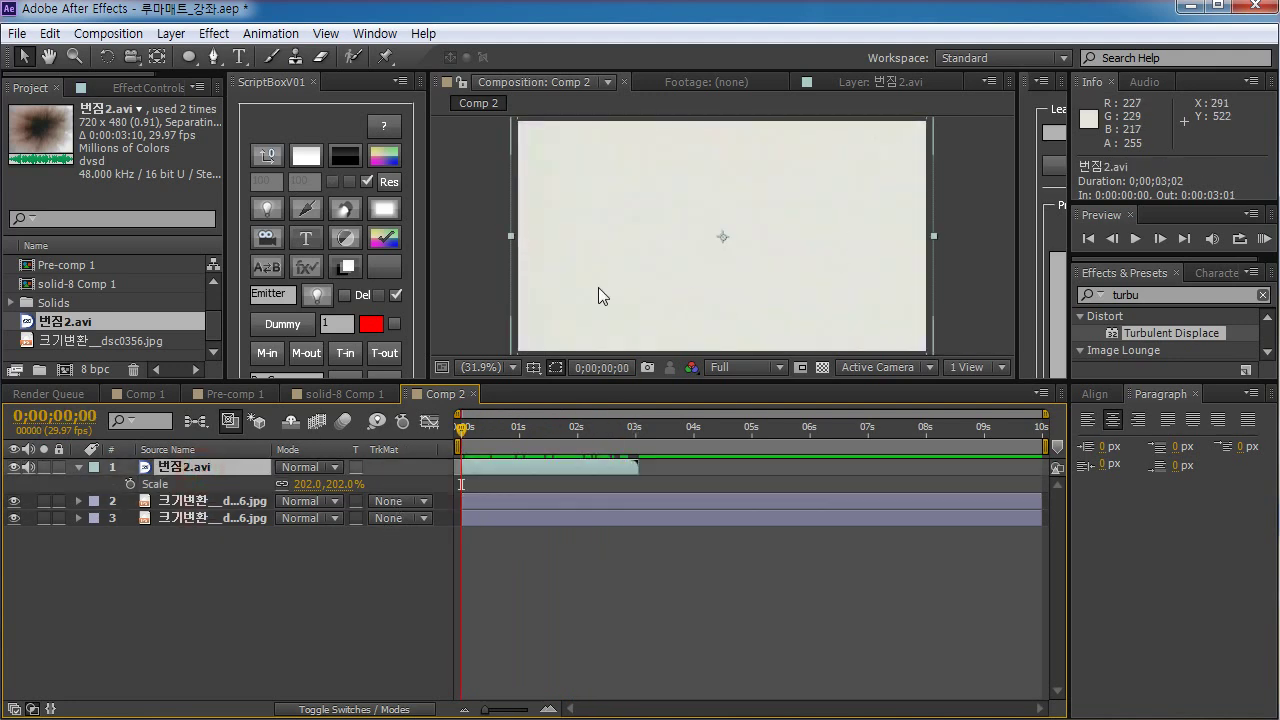
key("space")
key("space")
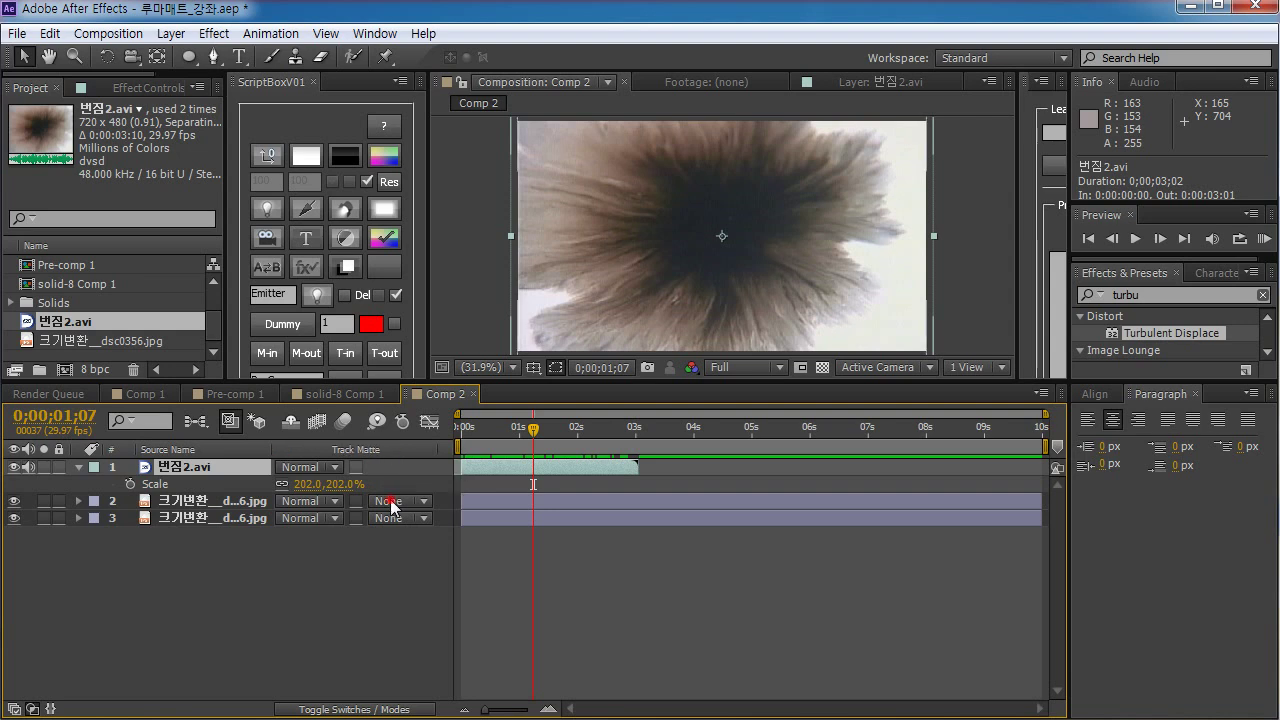
Hide the 번짐2.avi layer above the cartoon-styled photo layer
left_click(392, 501)
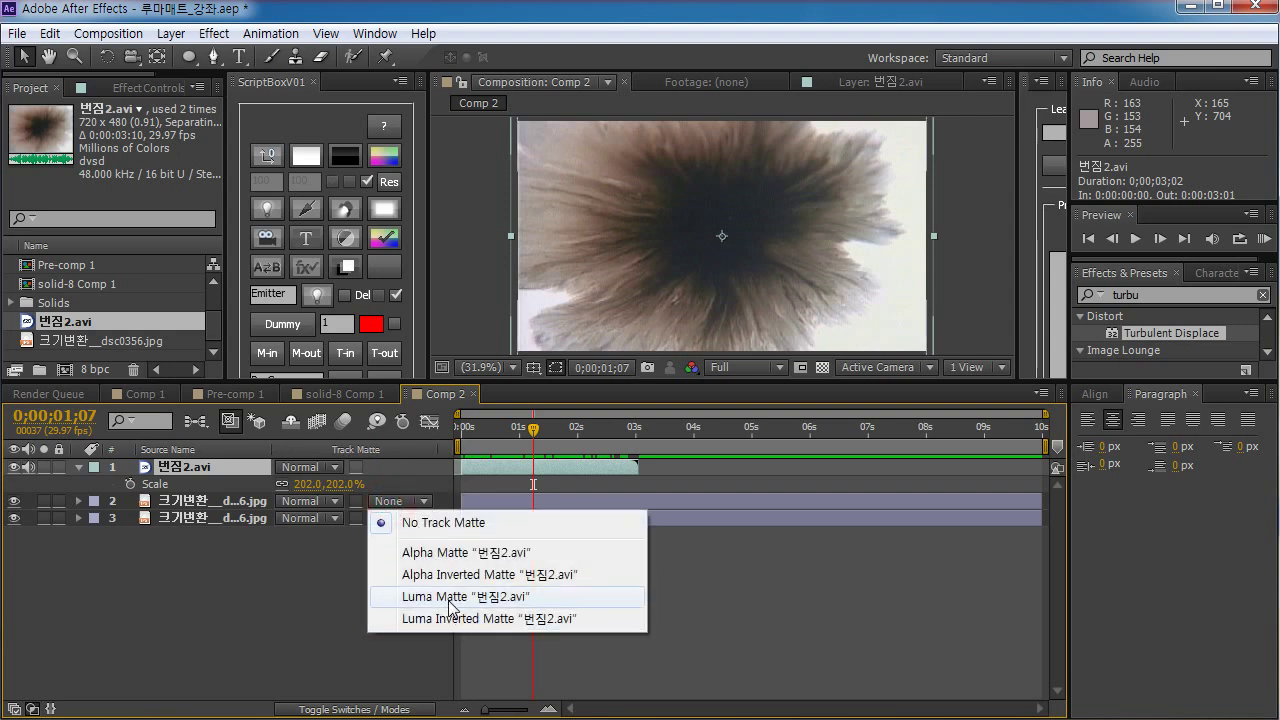
left_click(270, 569)
left_click(226, 503)
left_click(13, 467)
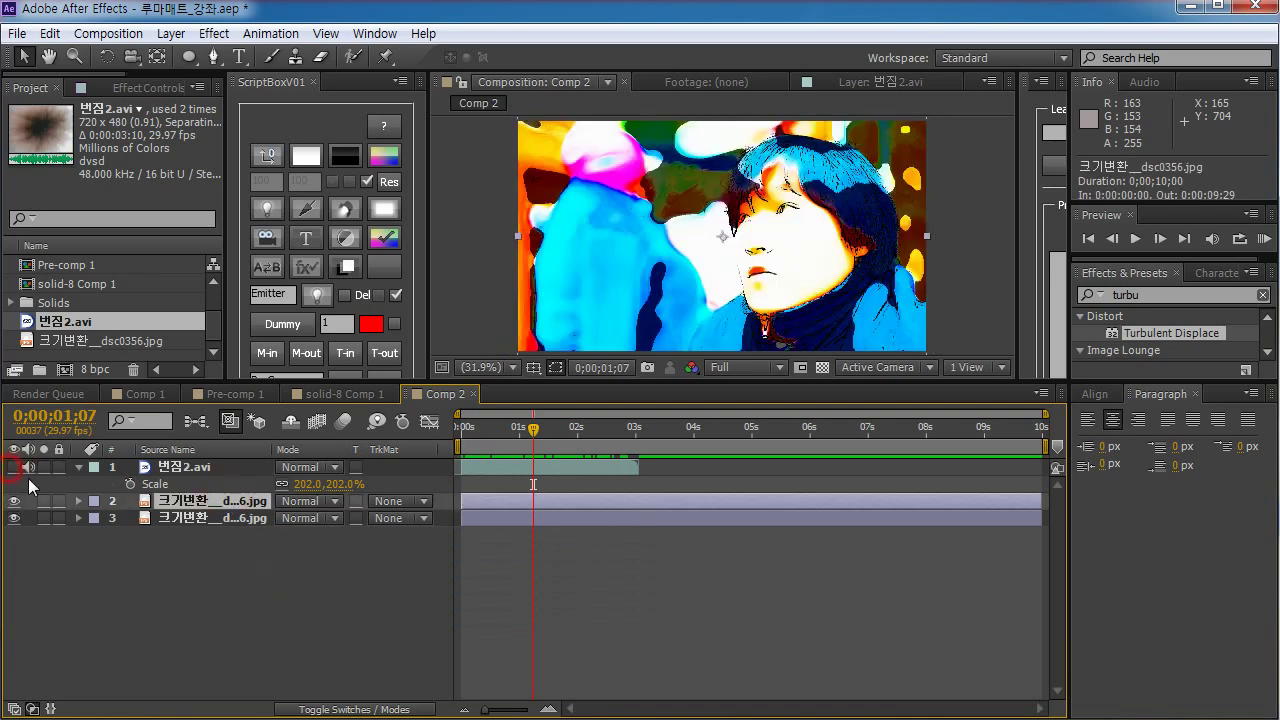
Set the upper photo layer's track matte to Luma Matte "번짐2.avi" and scrub through the reveal back to the start
left_click(190, 467)
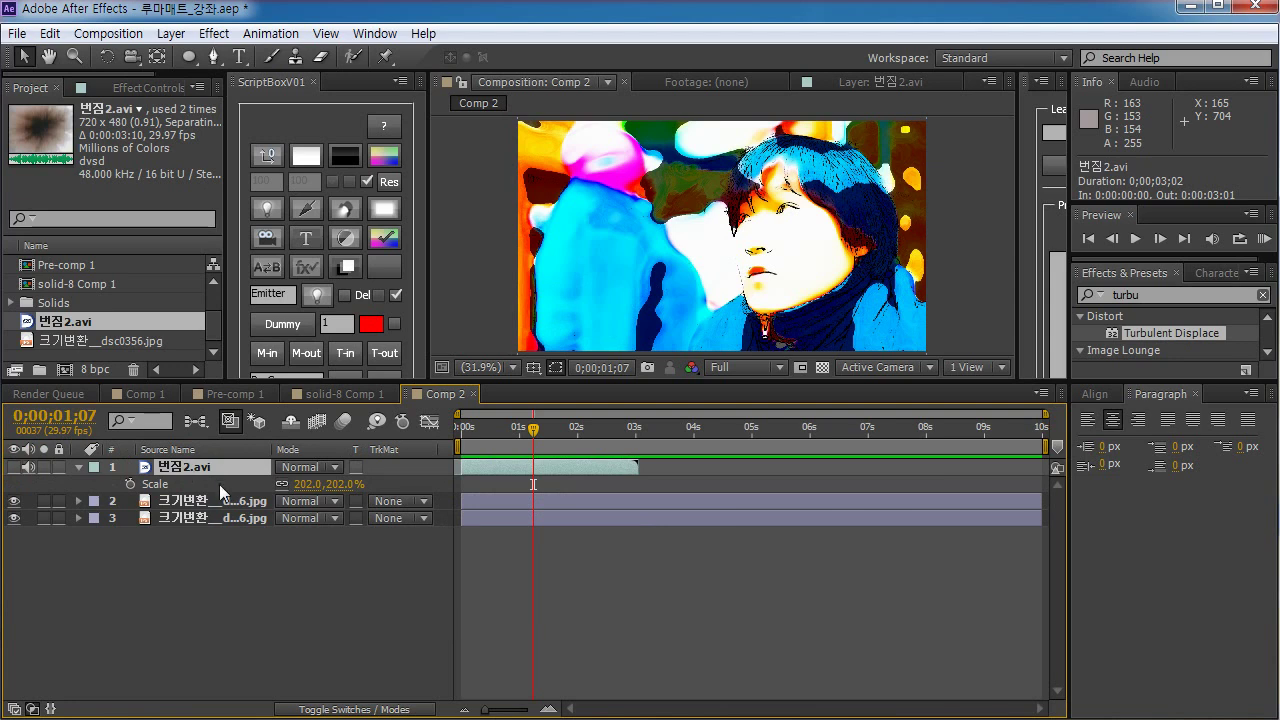
left_click(225, 500)
left_click(395, 501)
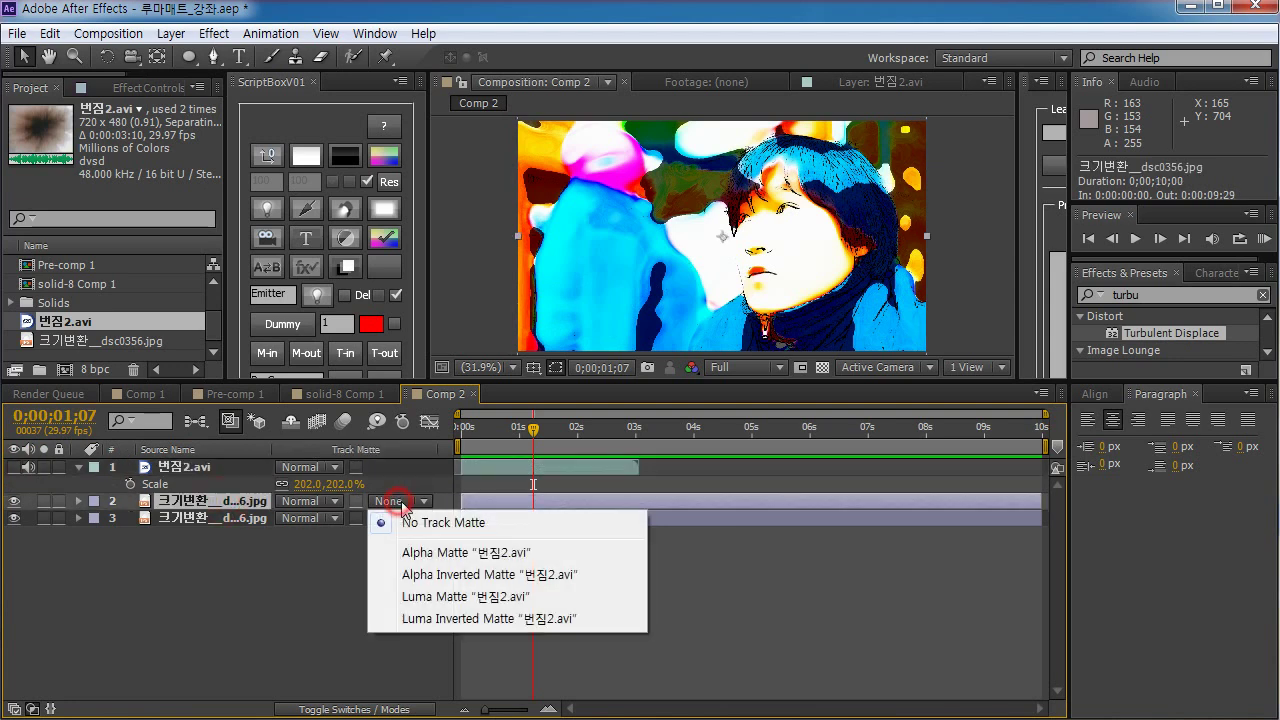
left_click(433, 597)
left_click(528, 430)
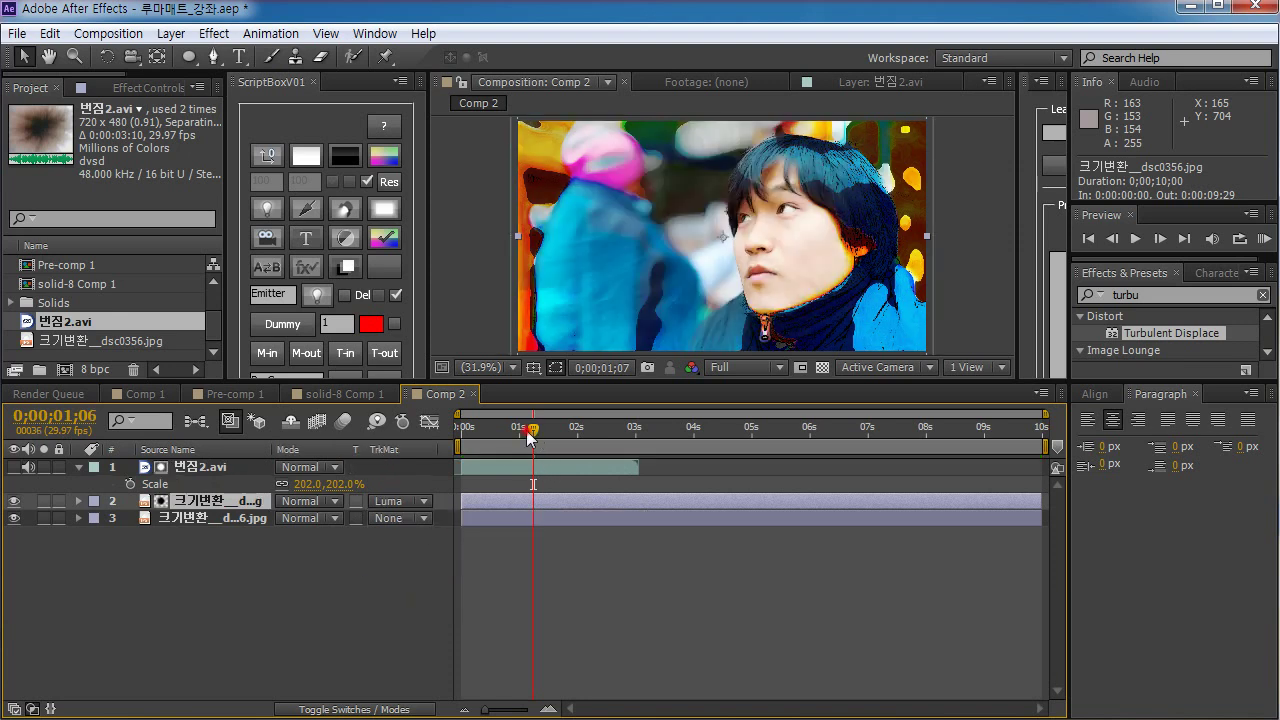
left_click_drag(528, 436, 455, 458)
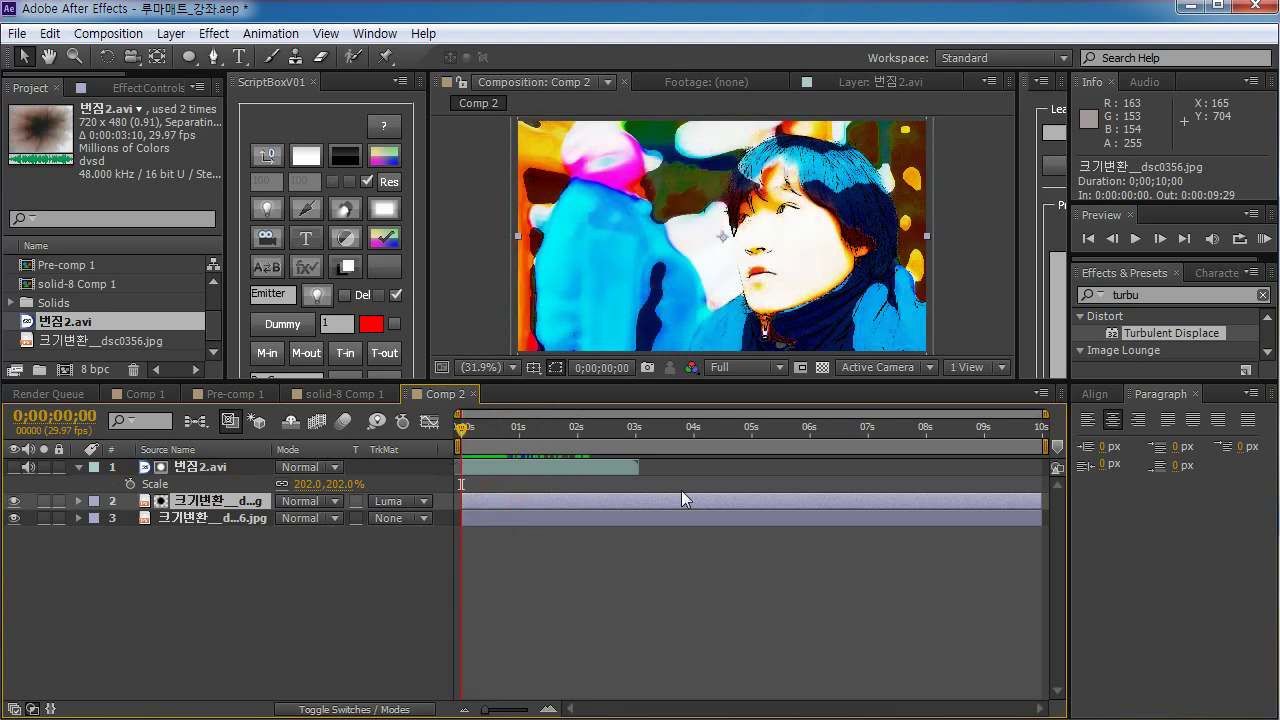
left_click_drag(463, 440, 447, 464)
Clear the upper photo layer's track matte, try Alpha Matte "번짐2.avi", and switch it to Luma Matte
left_click(395, 501)
left_click(417, 521)
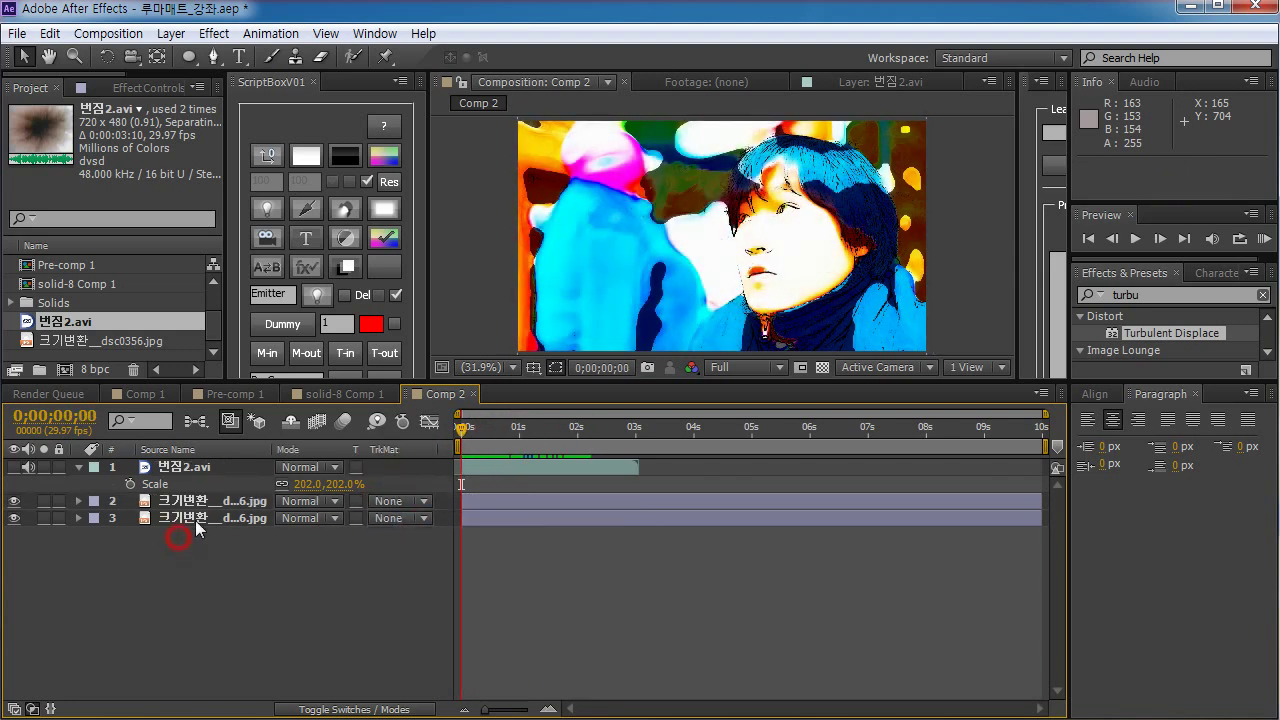
left_click_drag(197, 520, 212, 500)
left_click(398, 501)
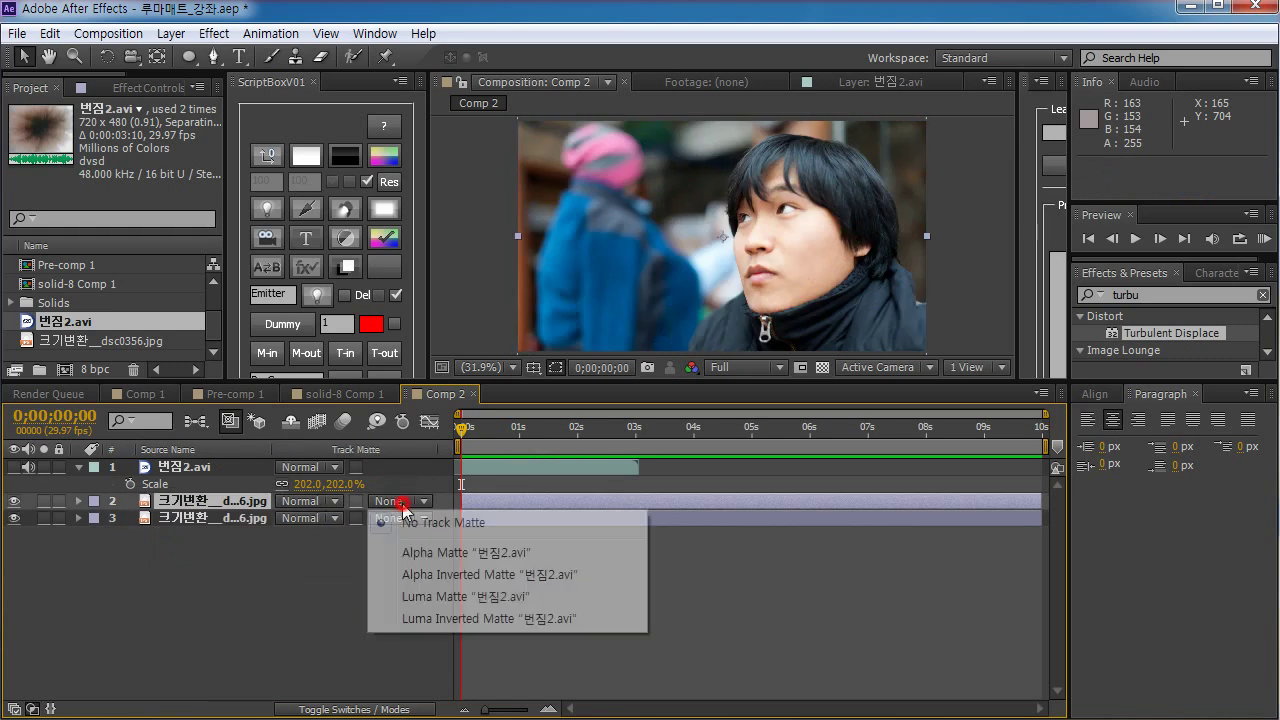
left_click(455, 555)
left_click(395, 501)
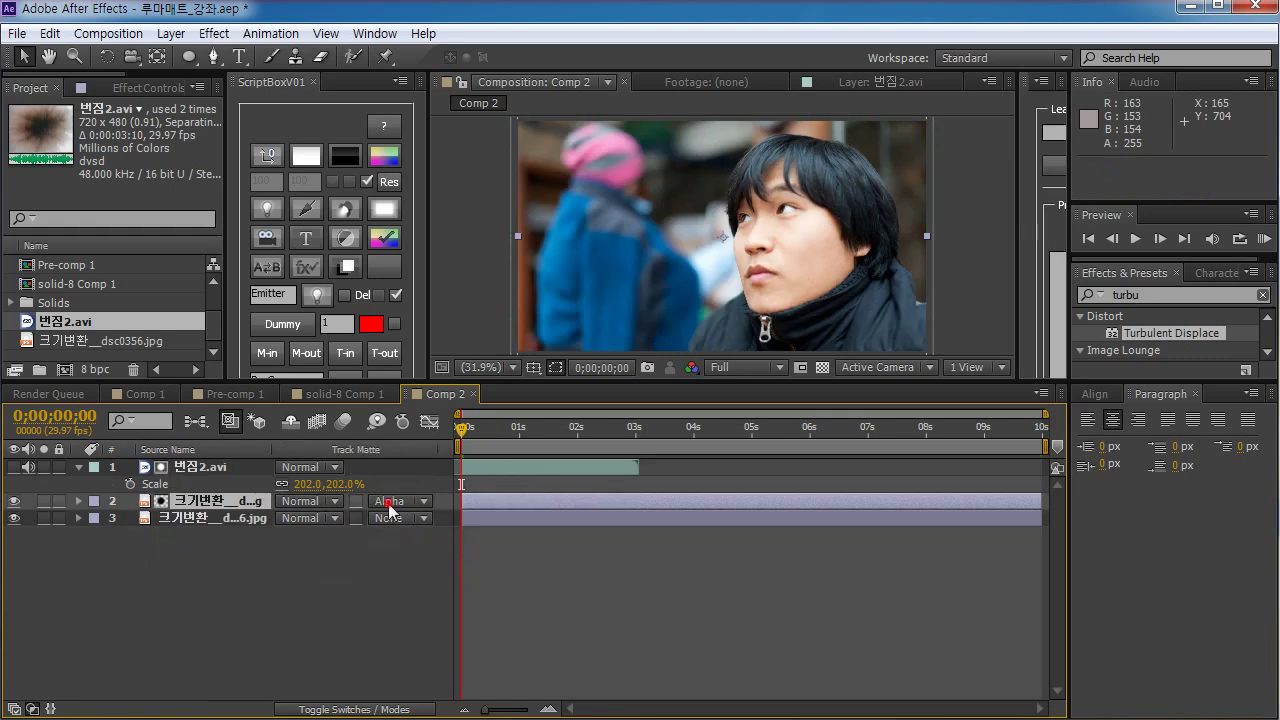
left_click(455, 596)
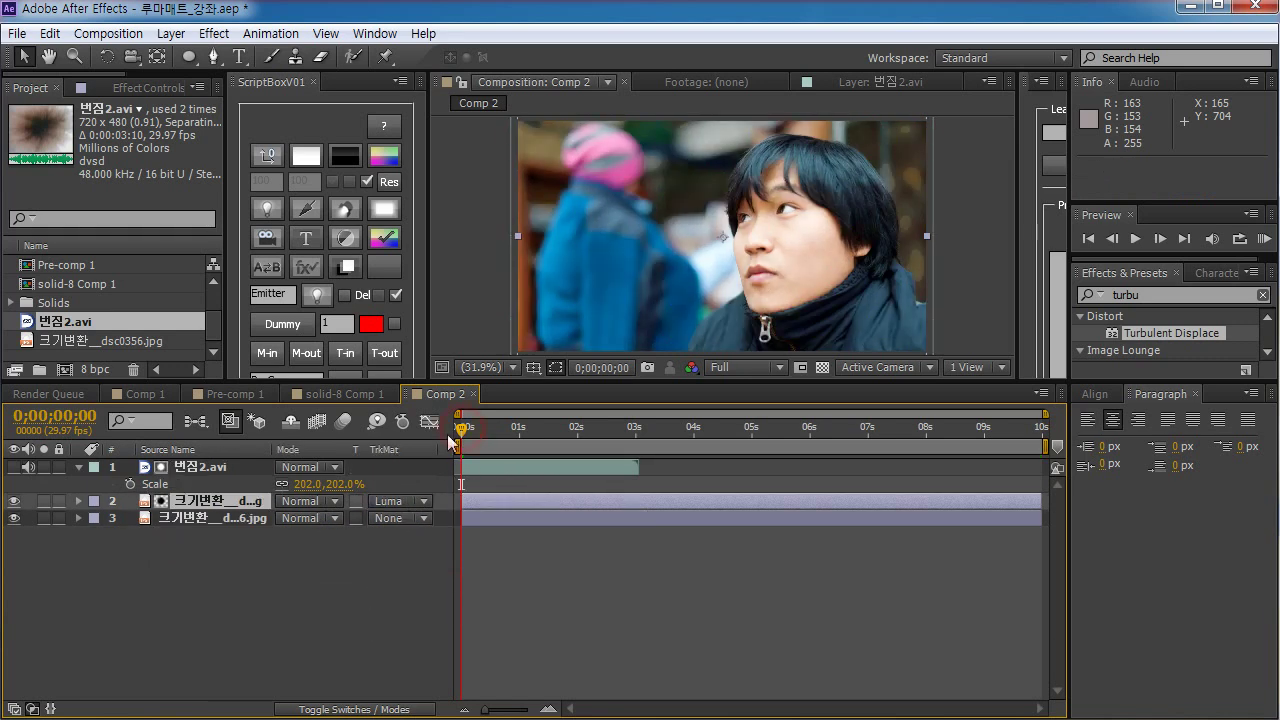
Scrub the luma matte transition past the end of the 번짐2.avi clip and back to 0;00;00;24
left_click_drag(450, 438, 649, 440)
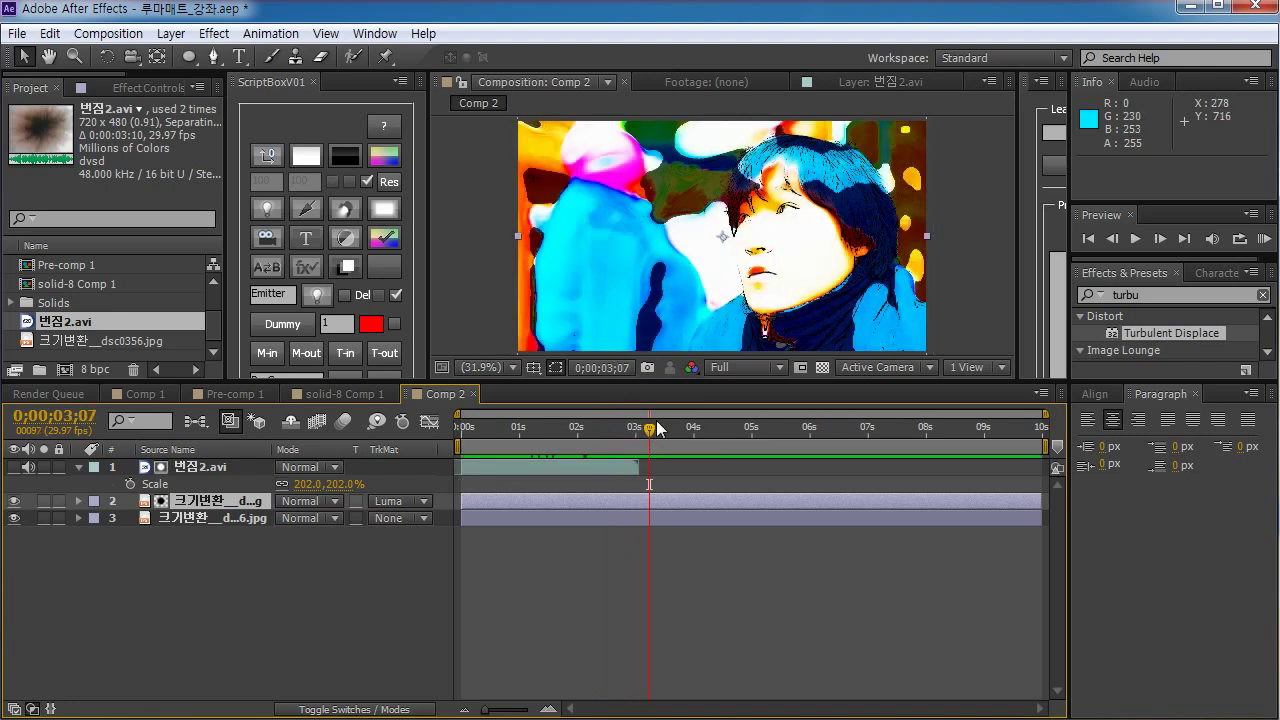
left_click_drag(651, 428, 647, 461)
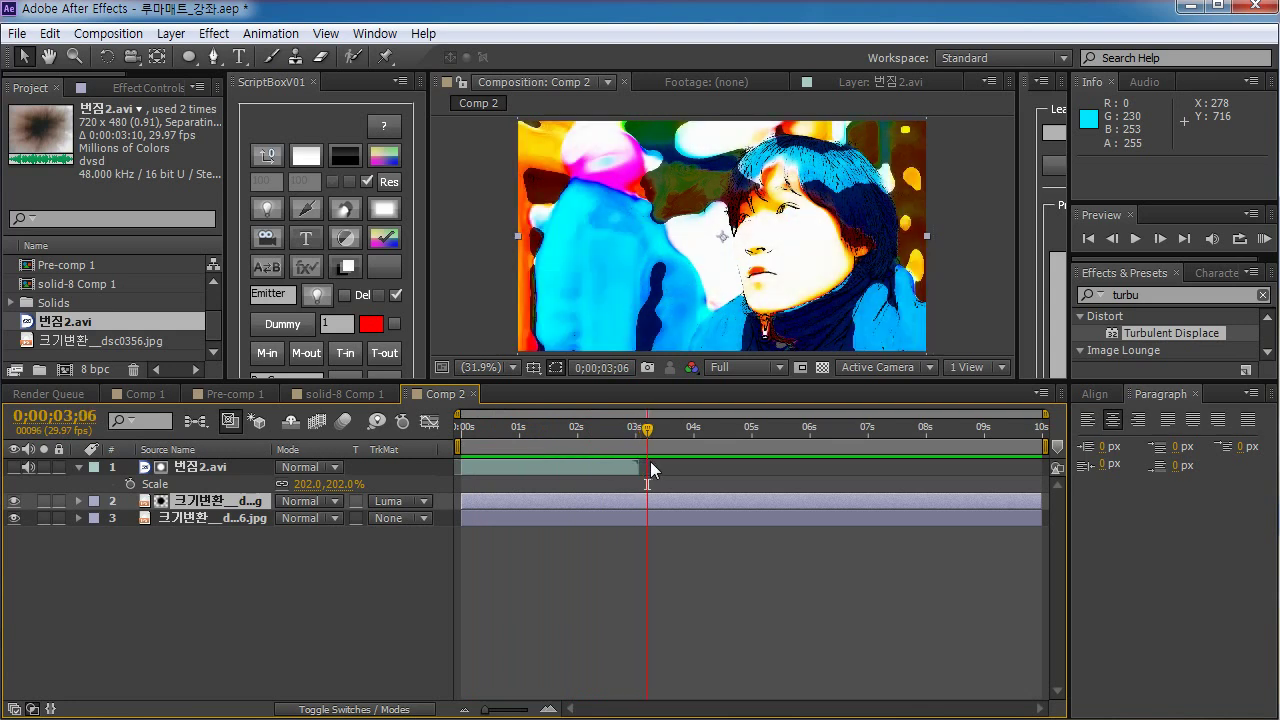
left_click(595, 469)
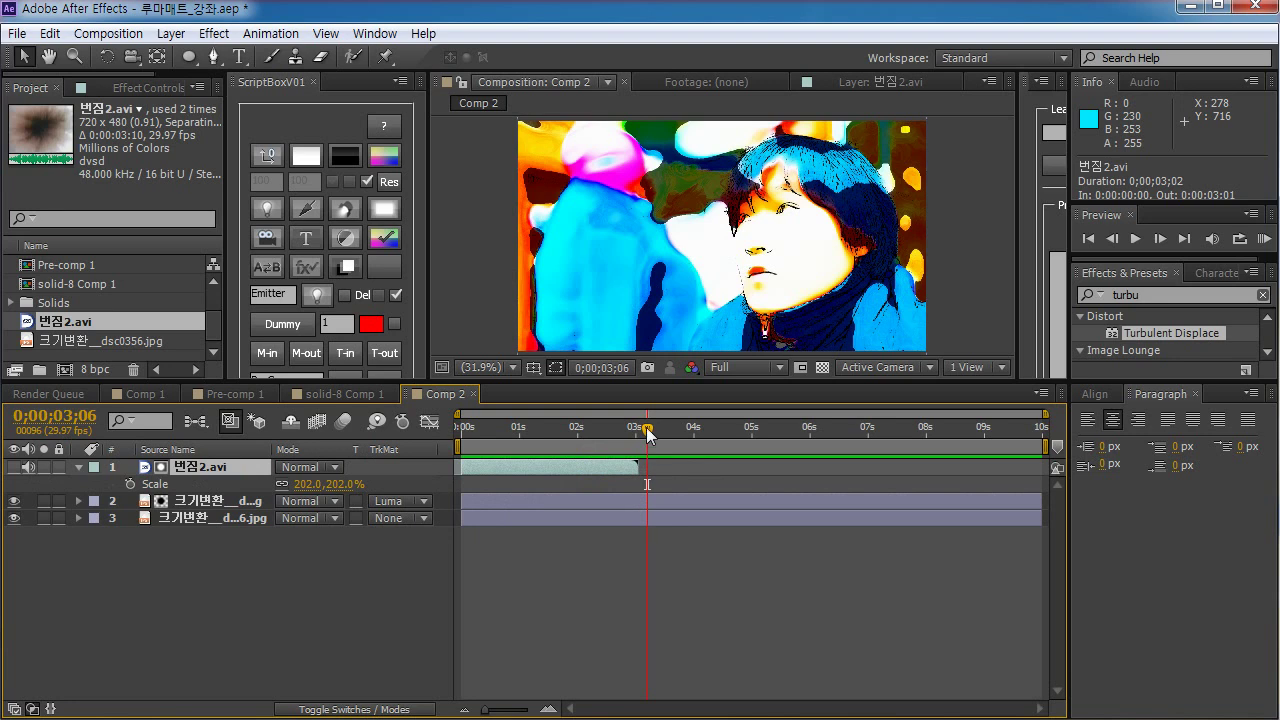
left_click_drag(640, 429, 510, 446)
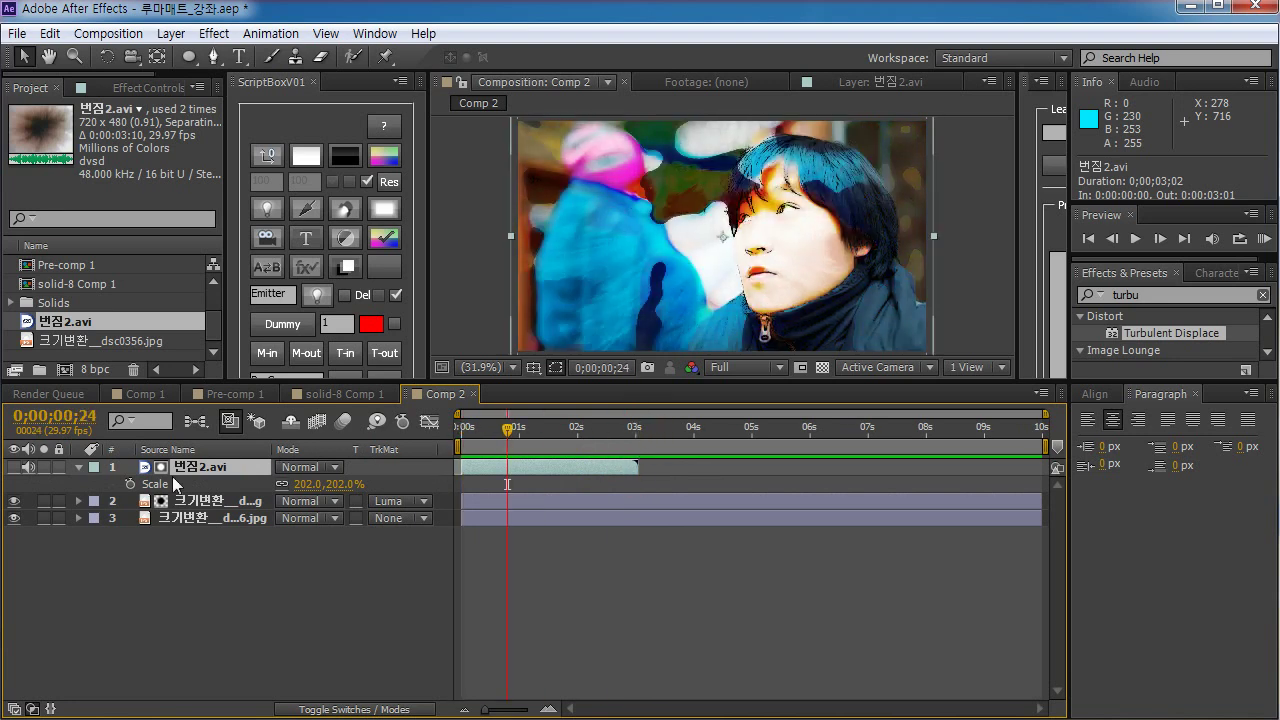
Remove the upper photo layer's track matte and show the 번짐2.avi layer again, checking its ink spread up to 0;00;02;02
left_click(423, 505)
left_click(440, 520)
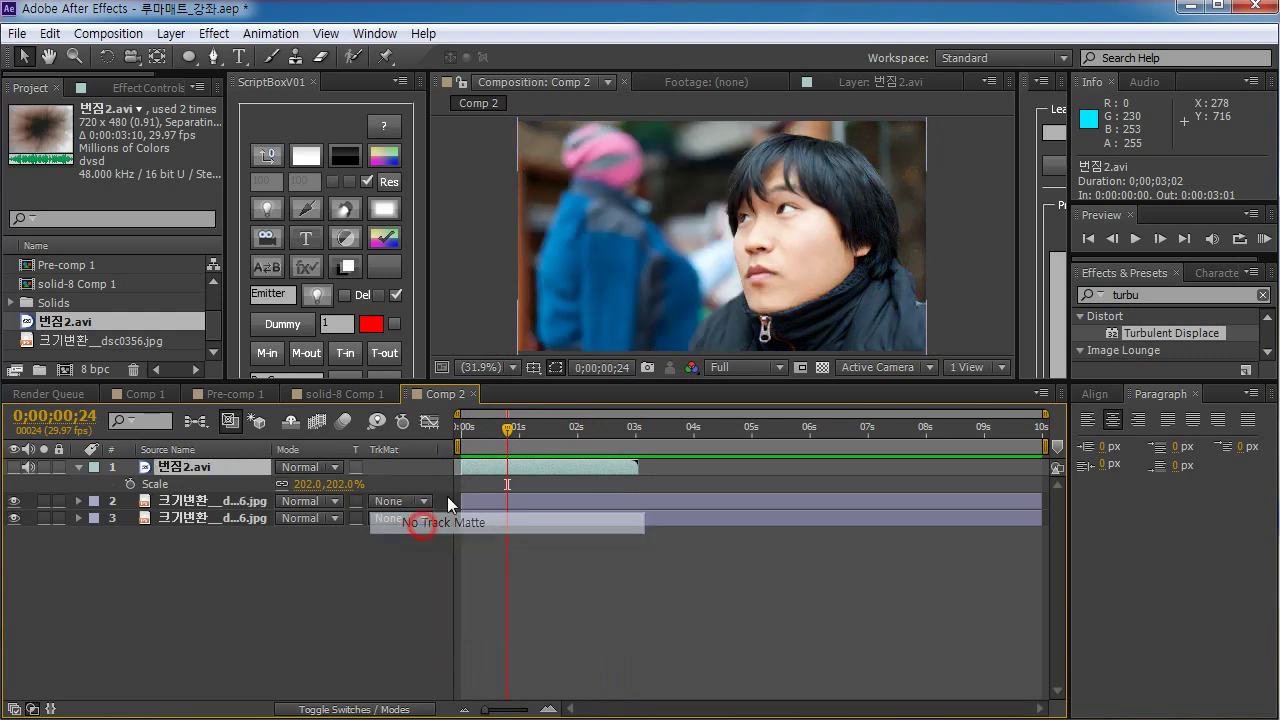
left_click(189, 467)
left_click(13, 467)
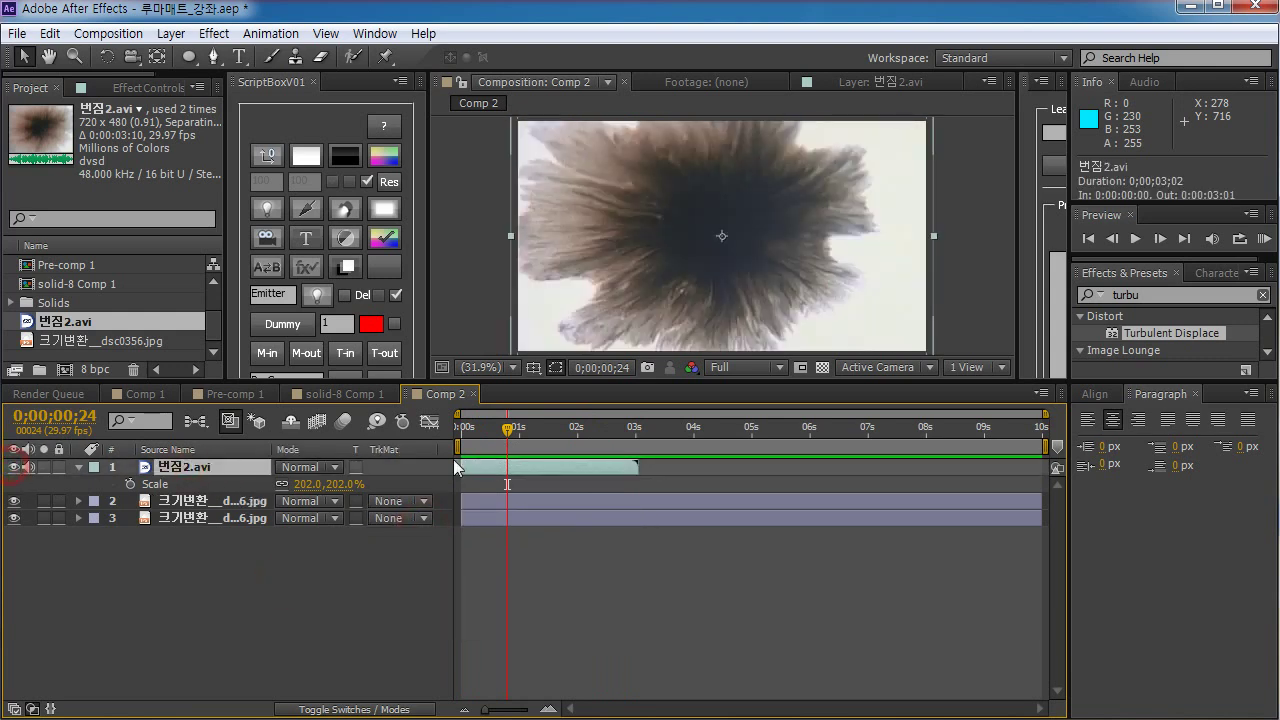
mouse_move(509, 430)
left_mouse_down()
mouse_move(457, 452)
mouse_move(583, 430)
left_mouse_up()
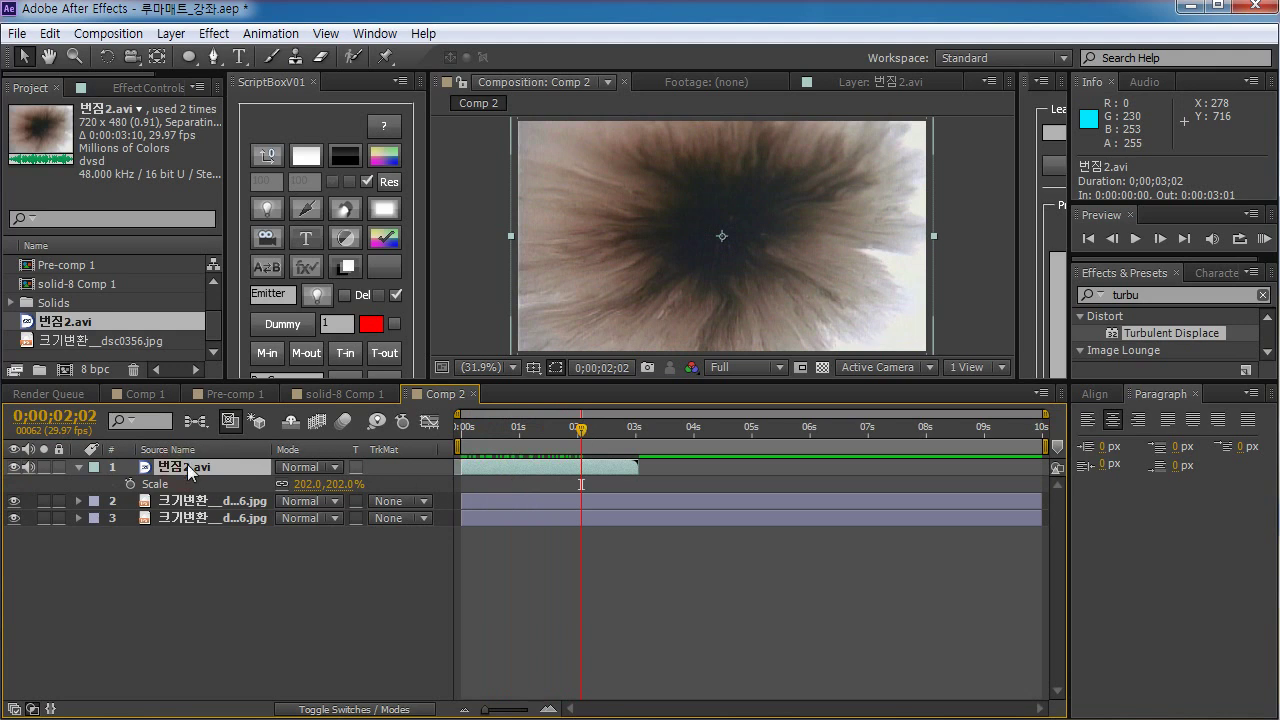
Pre-compose the 번짐2.avi layer as 번짐2.avi Comp 1 with all attributes moved into it, and open the new composition
key("ctrl+shift+c")
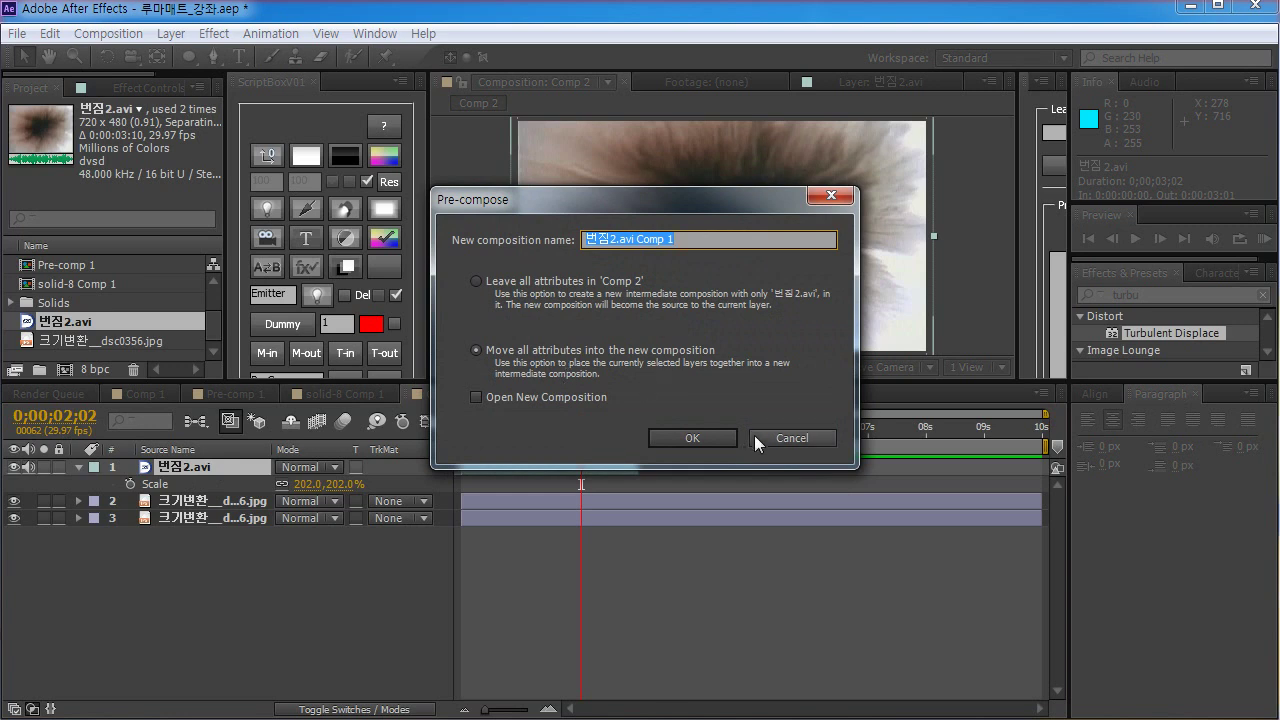
left_click(690, 438)
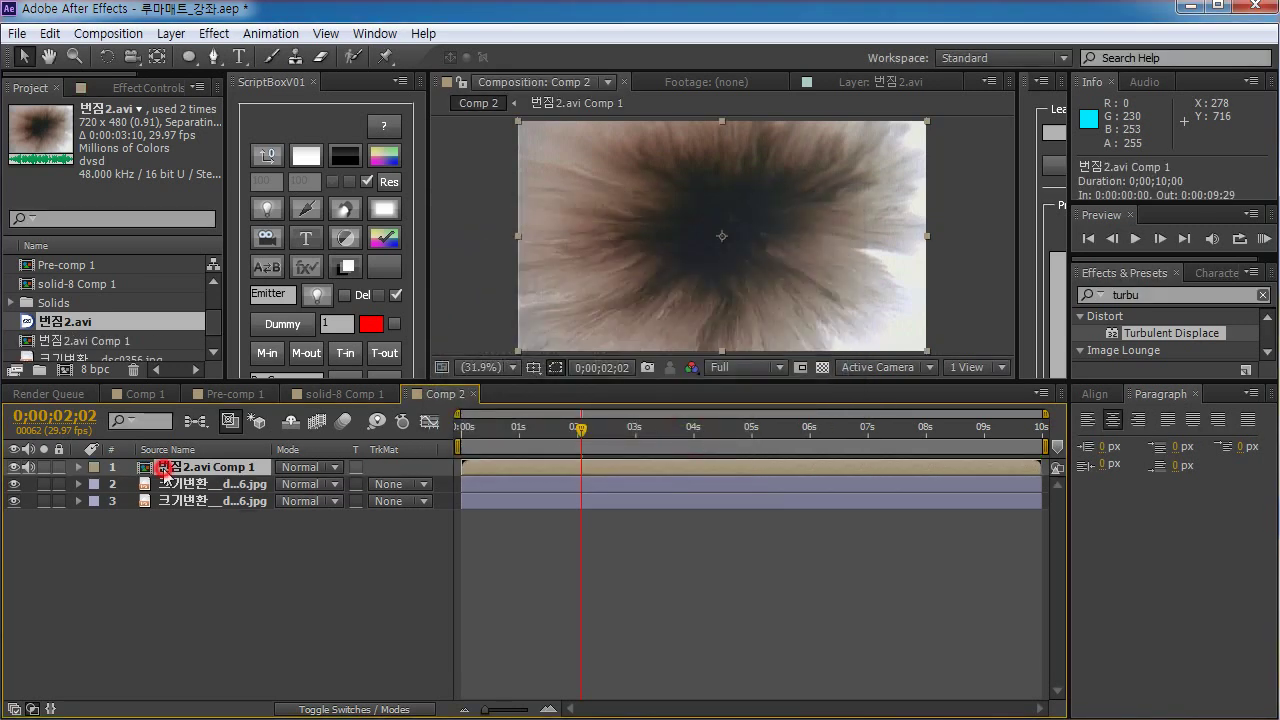
double_click(163, 460)
Animate the 번짐2.avi layer's Scale from 202% at the composition start to 253% at 0:00:03:07, and scrub through the growth
left_click_drag(518, 427, 414, 446)
left_click(174, 469)
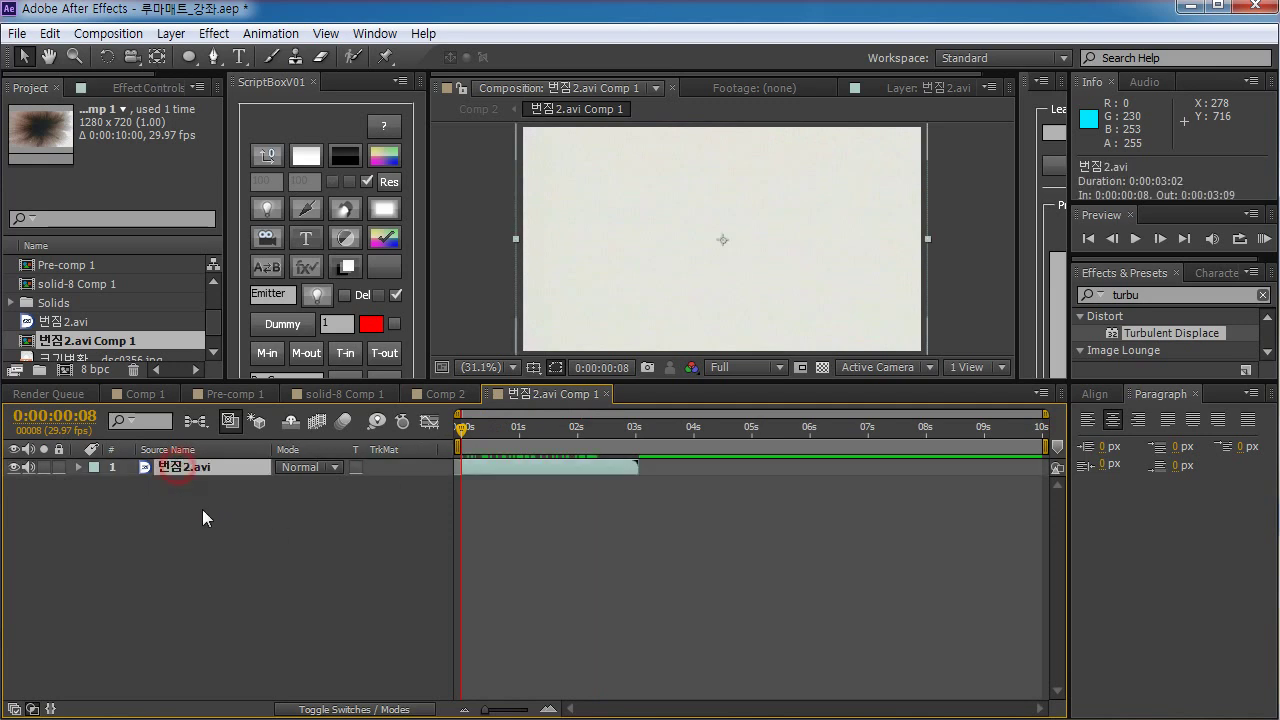
key("s")
left_click(129, 484)
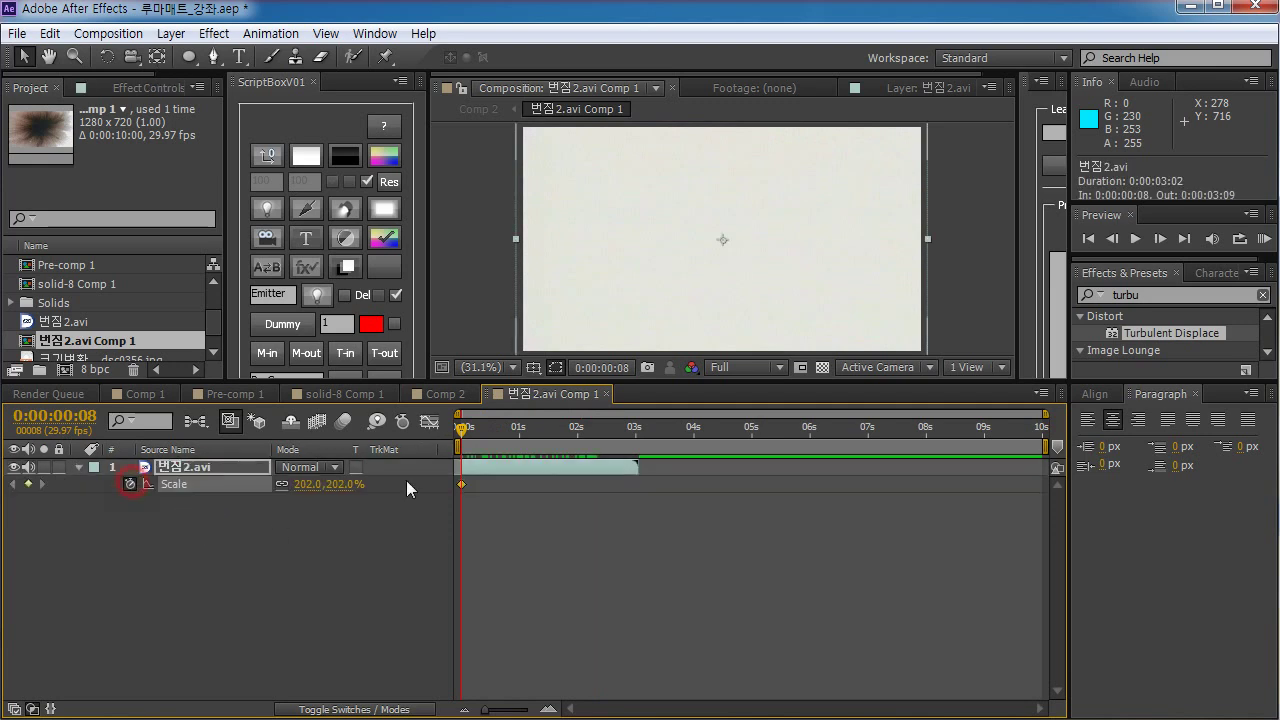
left_click_drag(470, 428, 635, 426)
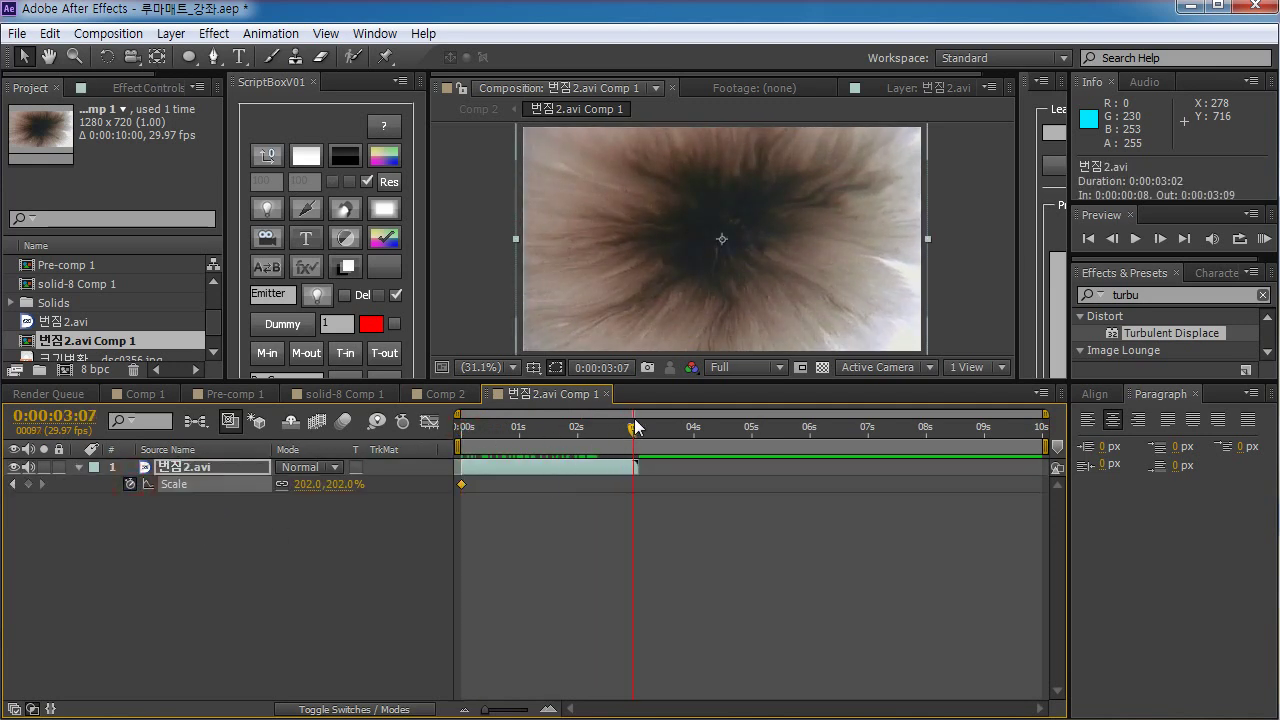
left_click_drag(298, 486, 343, 472)
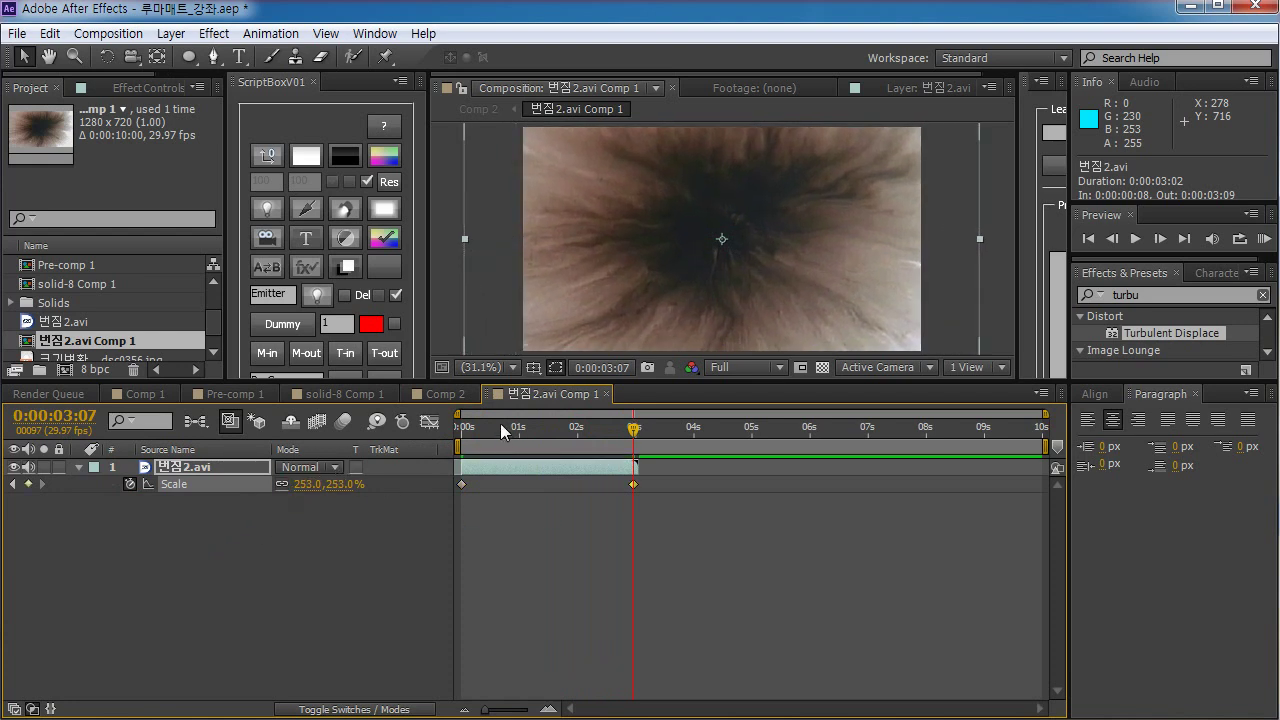
left_click_drag(459, 432, 625, 420)
Add a black solid layer above 번짐2.avi in the pre-composition
left_click(269, 498)
left_click(345, 156)
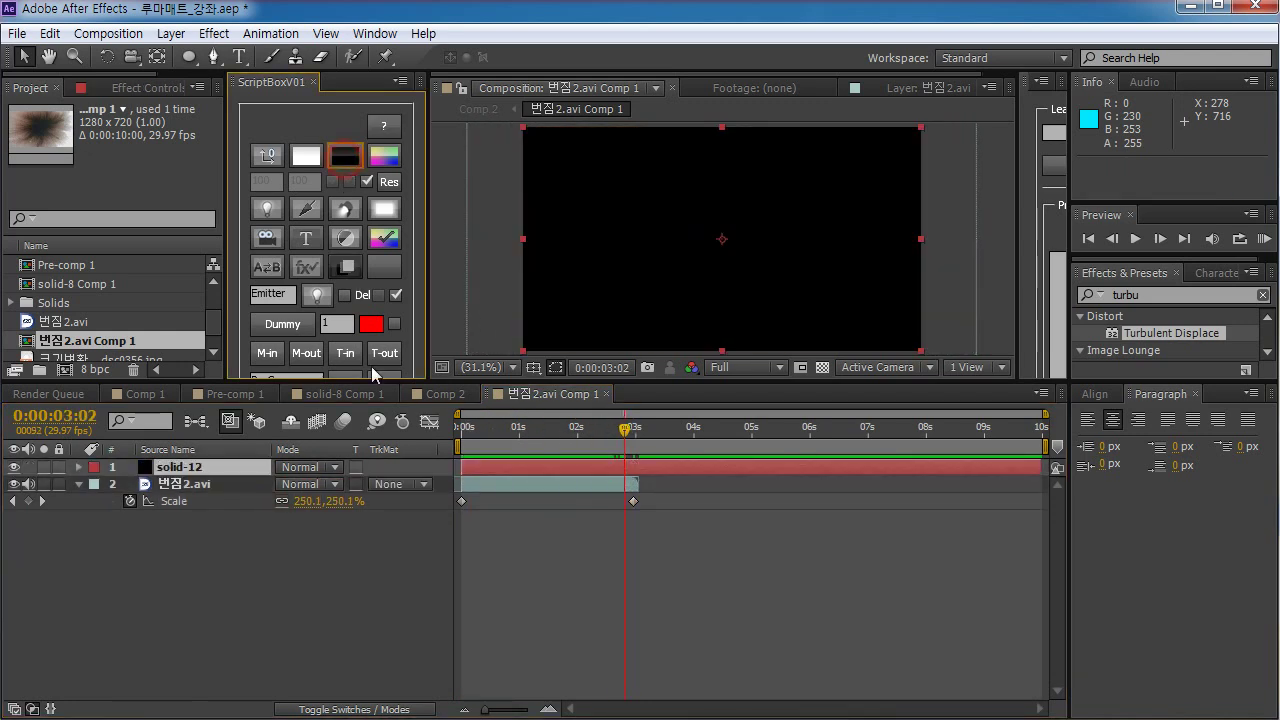
left_click(277, 580)
left_click(565, 474)
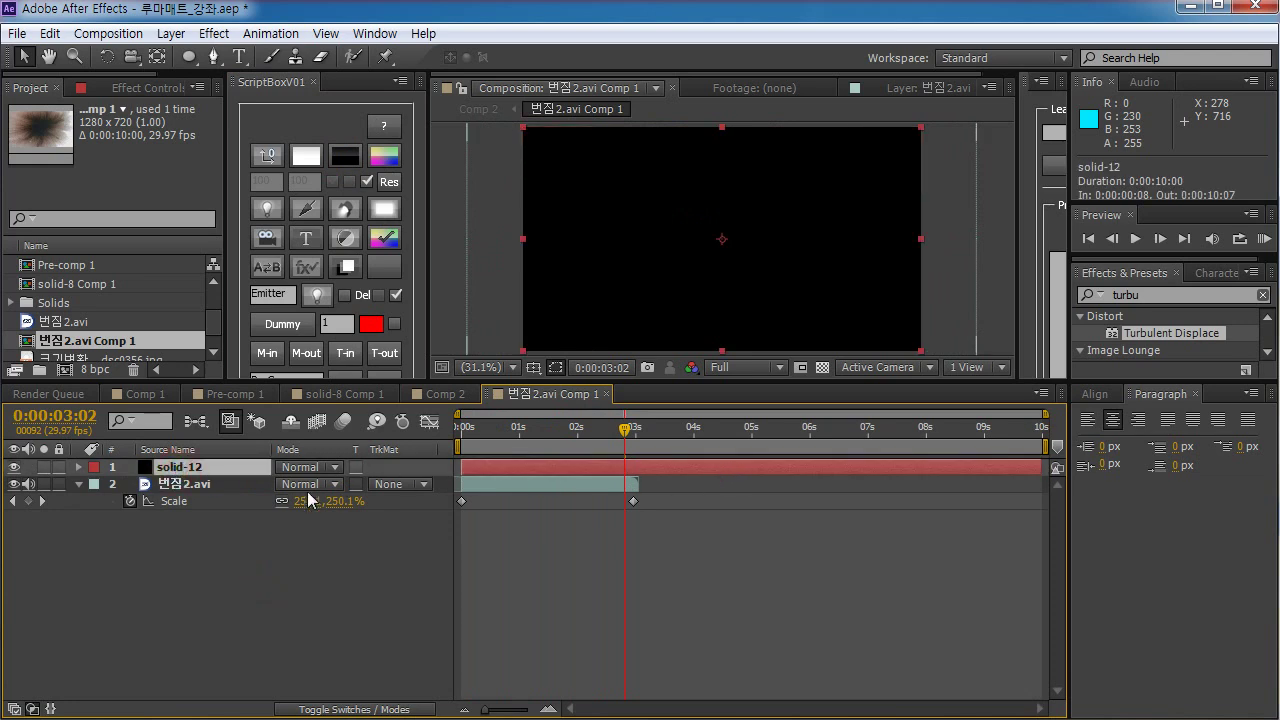
Keyframe the black solid's Opacity from 0% at 0:00:02:15 to 100% at 0:00:03:08, and scrub through the fade
key("t")
left_click(128, 484)
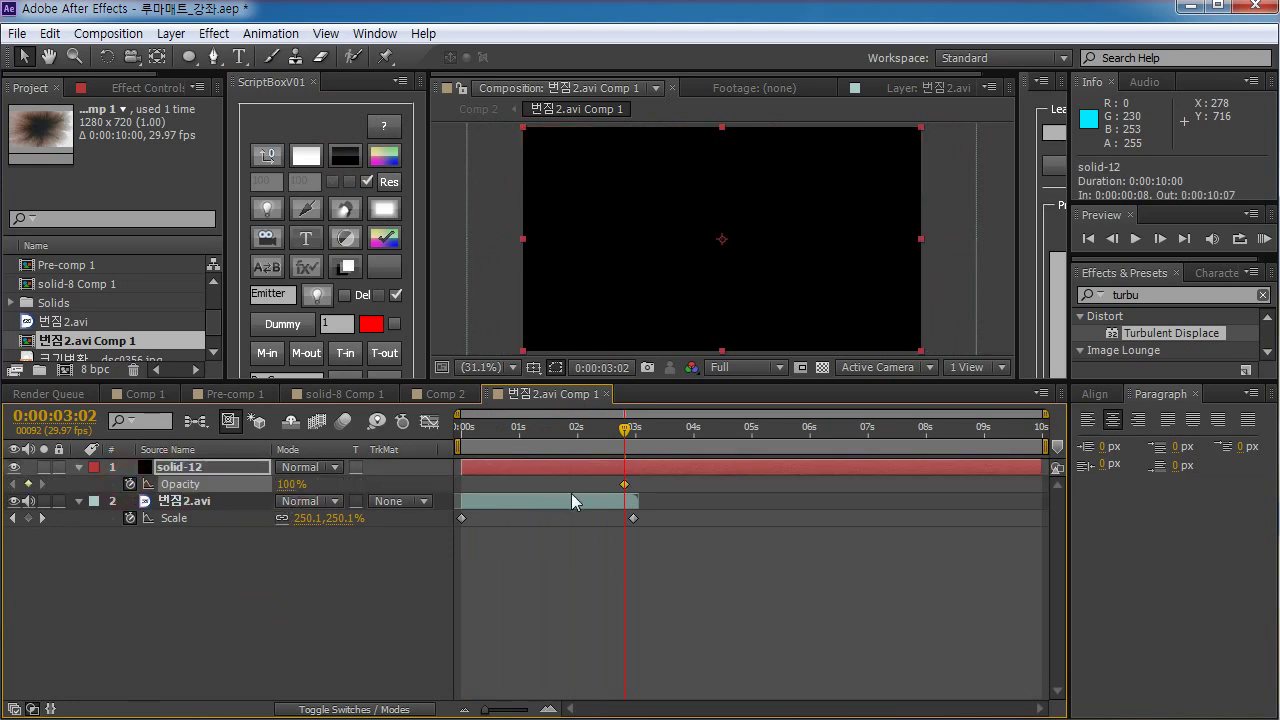
left_click_drag(622, 484, 606, 488)
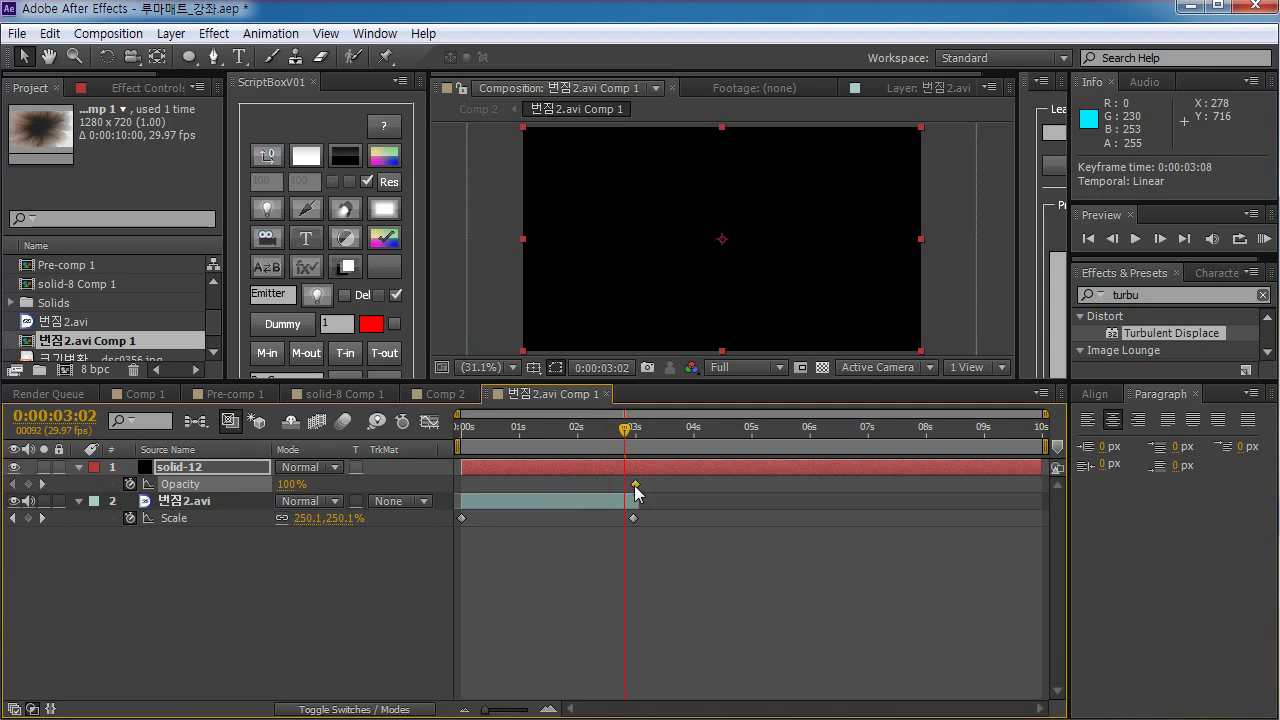
left_click_drag(622, 430, 592, 432)
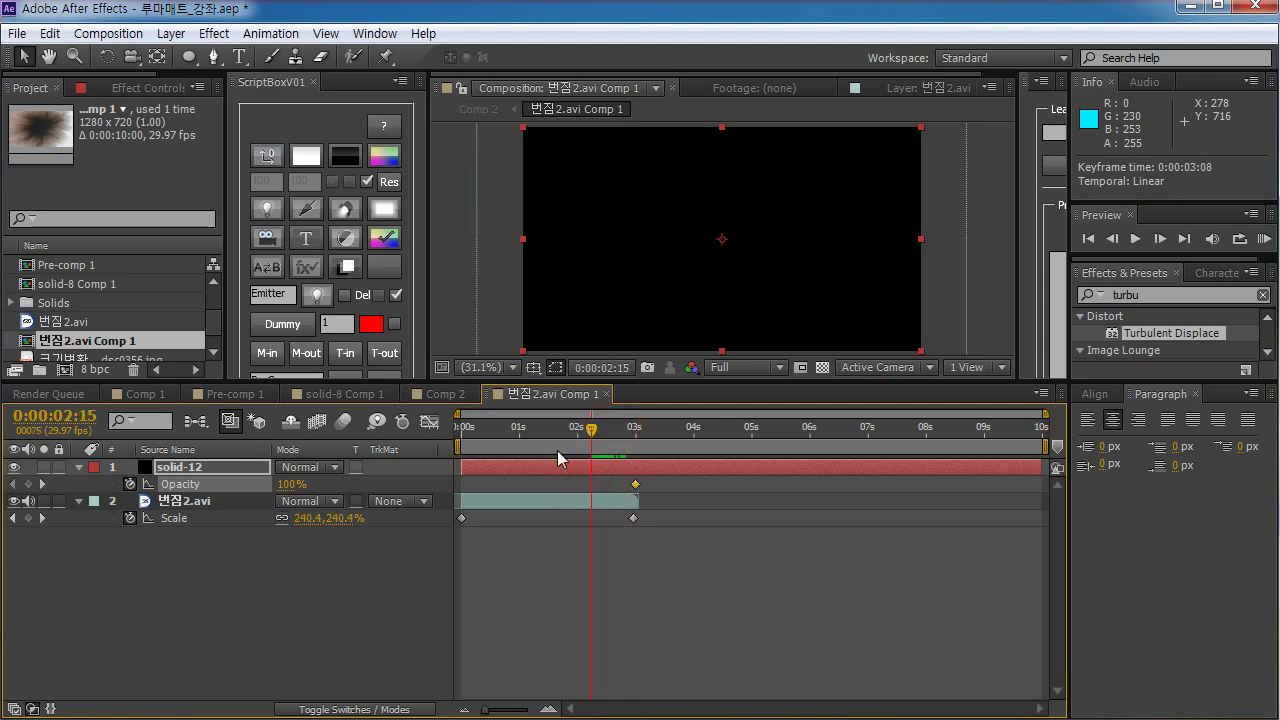
left_click_drag(300, 487, 240, 487)
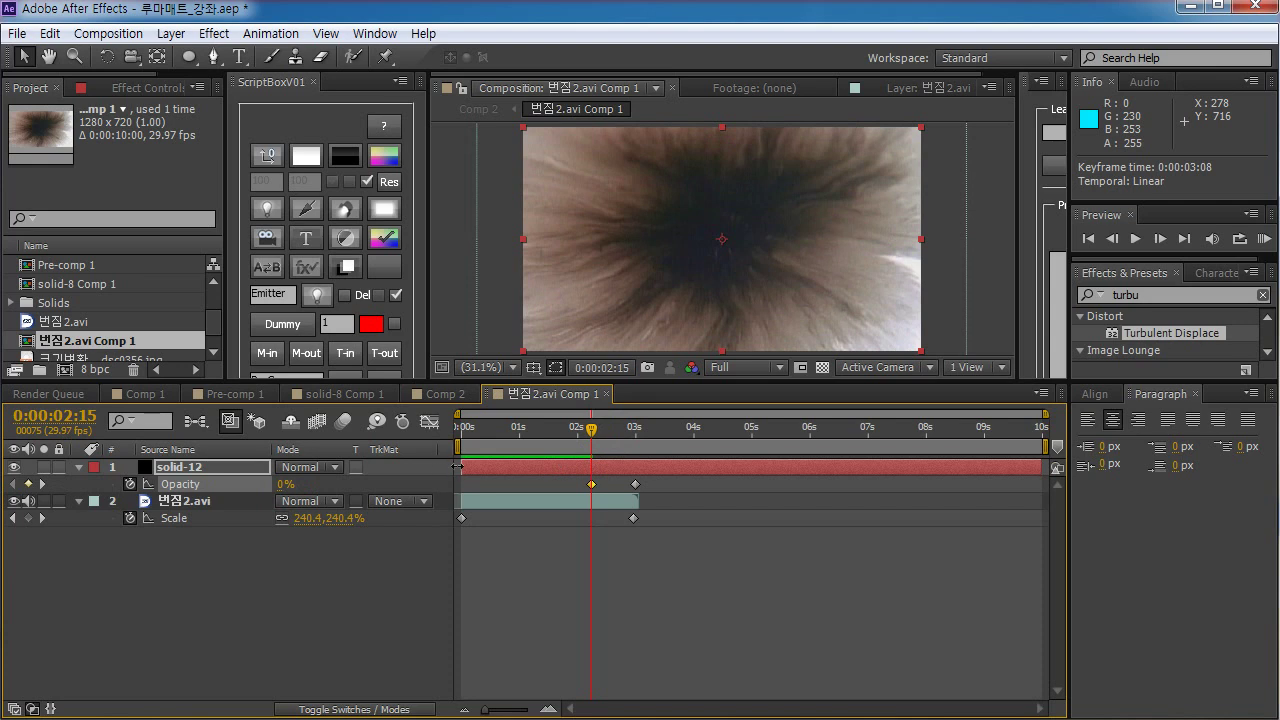
left_click_drag(592, 432, 714, 434)
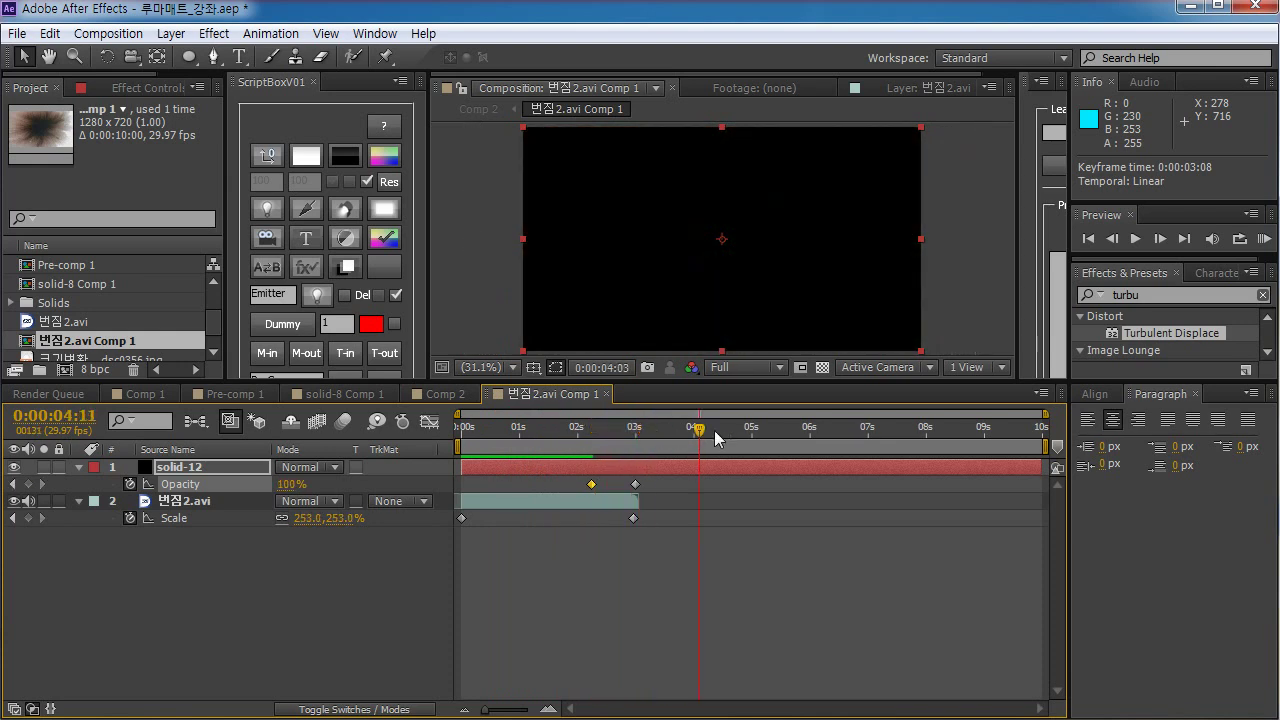
RAM-preview the pre-composition from its start and shift the black solid's first Opacity keyframe slightly earlier, to about 2 seconds
key("Home")
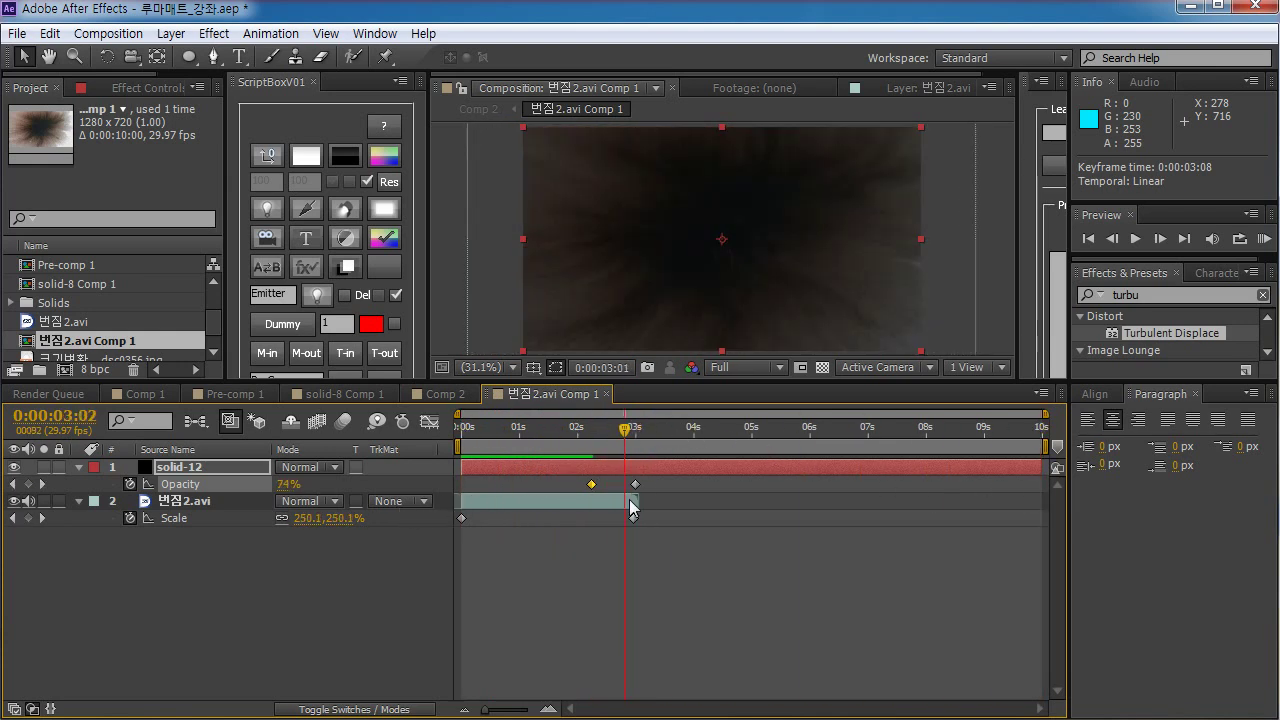
key("KP_0")
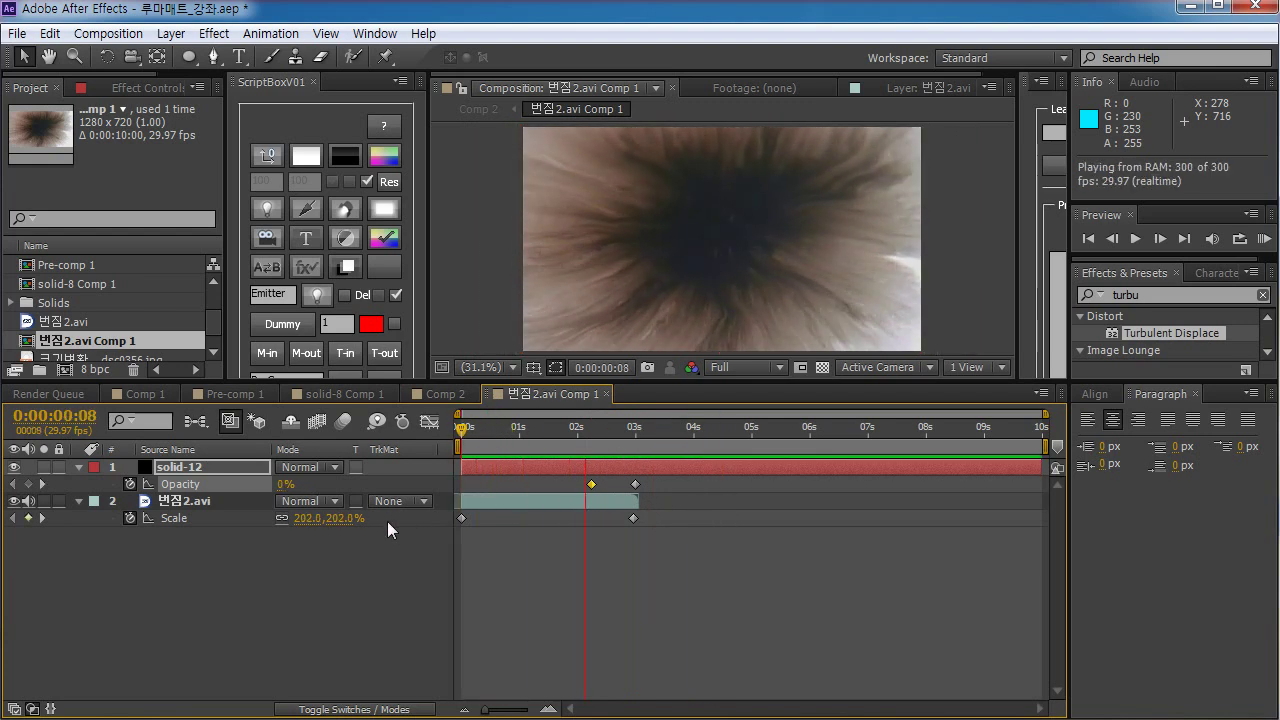
key("space")
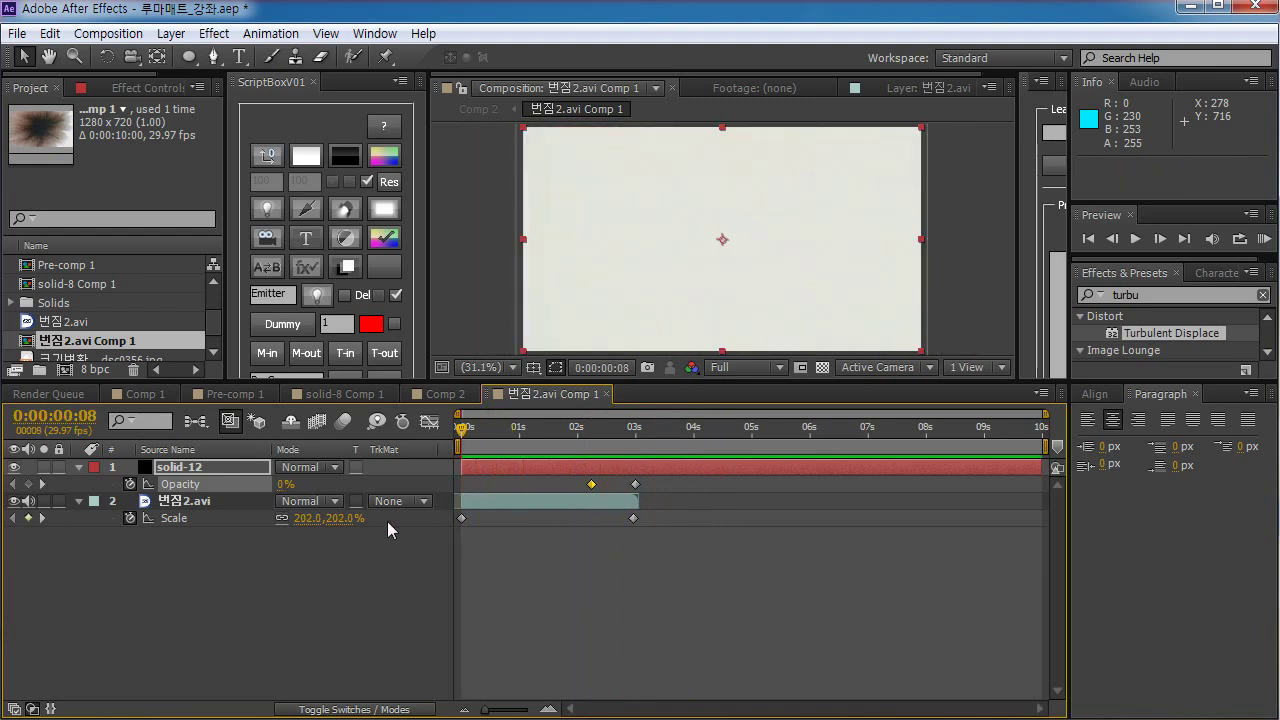
left_click(587, 486)
left_click(543, 598)
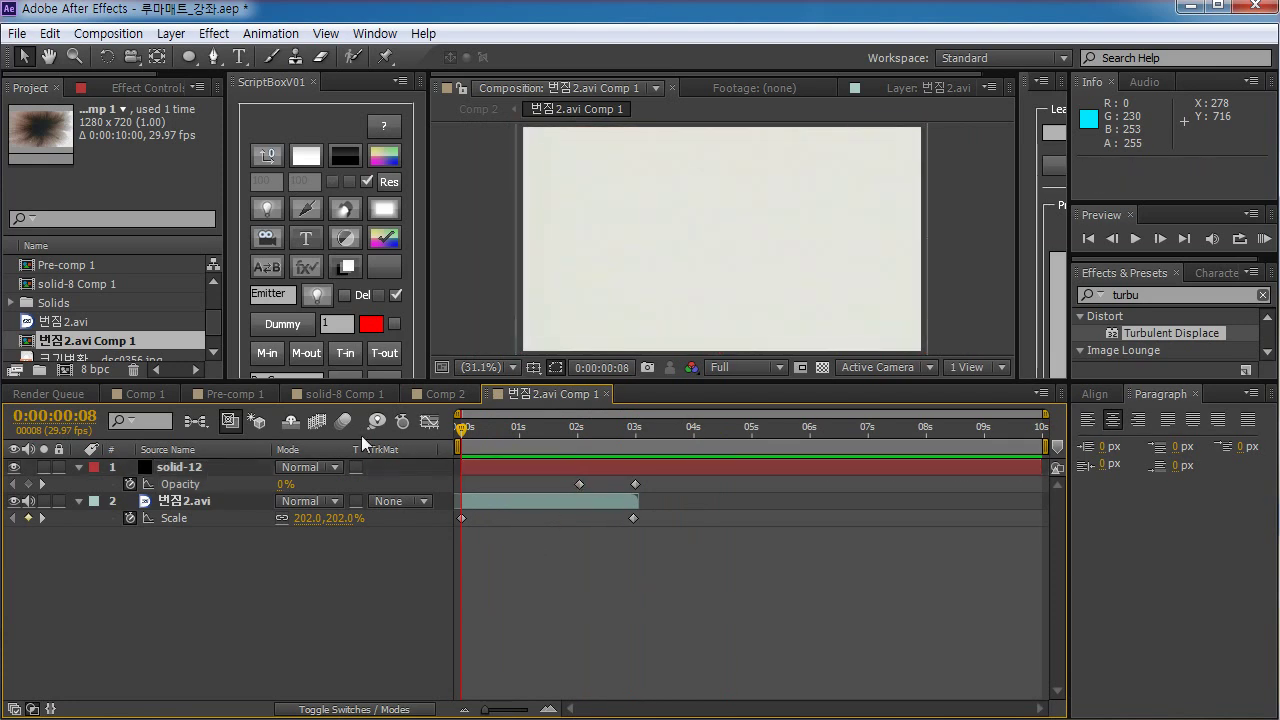
Return to Comp 2 and RAM-preview the pre-composed ink-spread clip on top of the photo layers
left_click(438, 394)
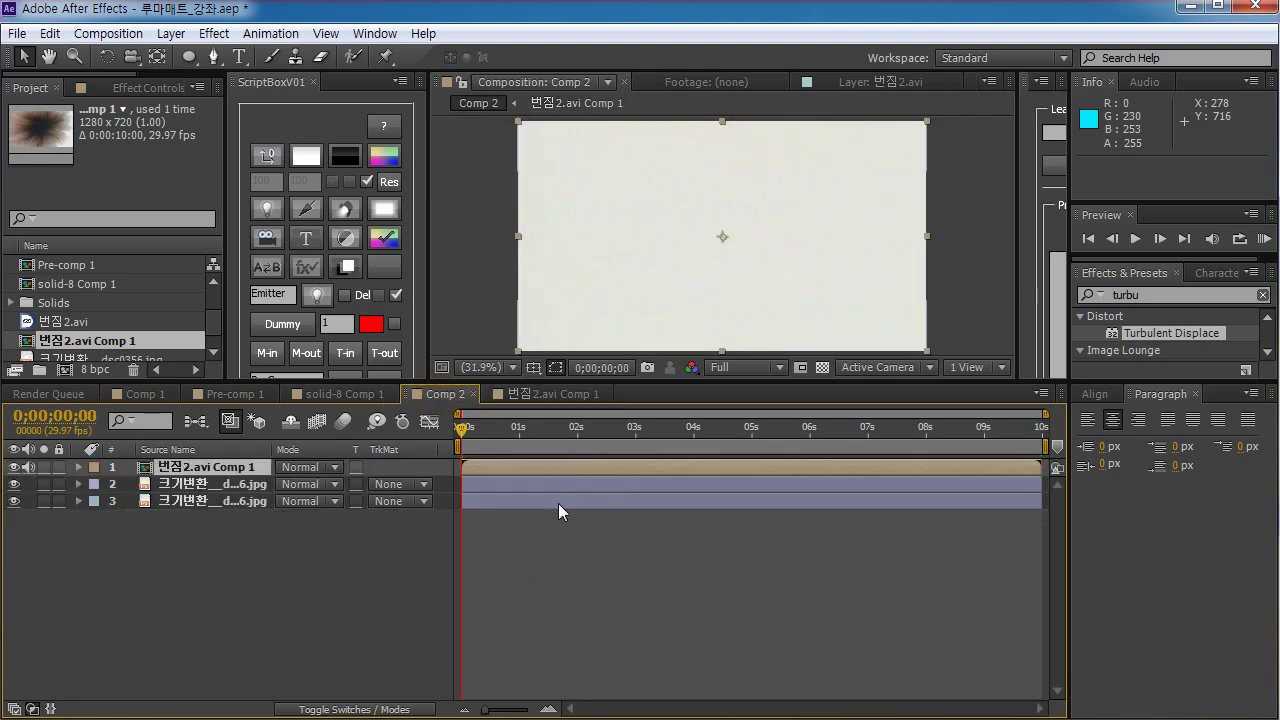
key("KP_0")
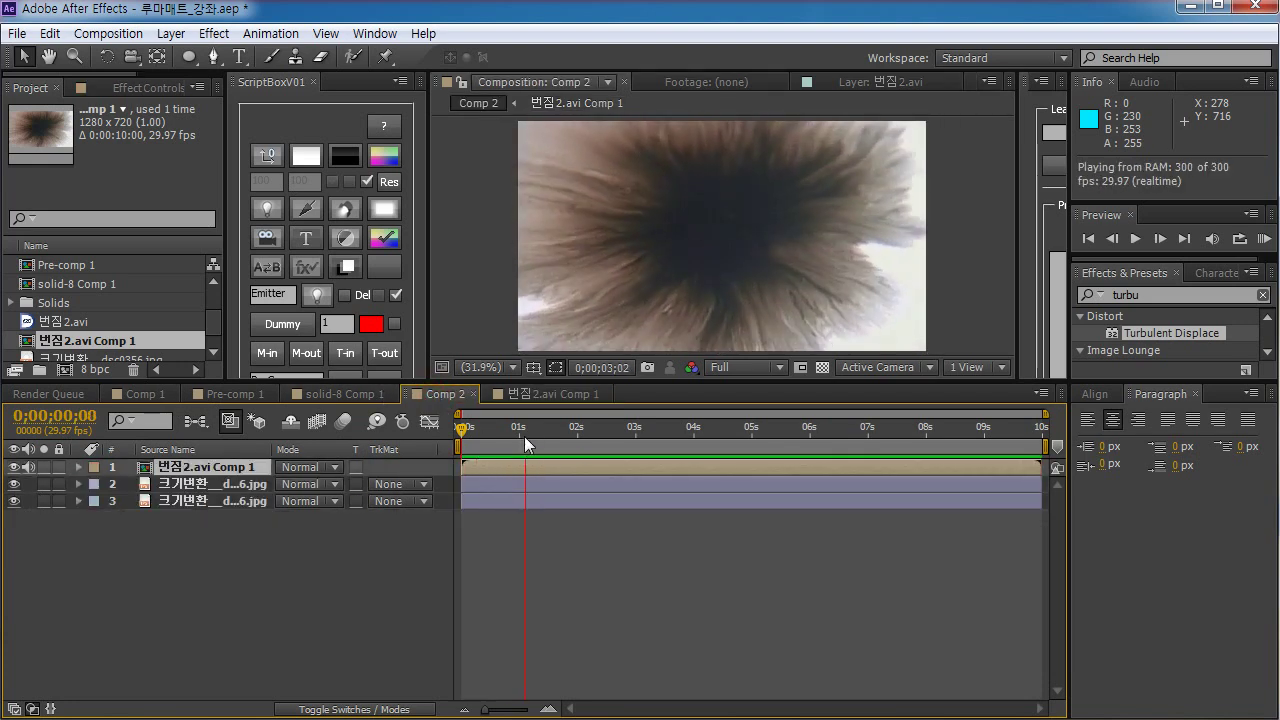
key("space")
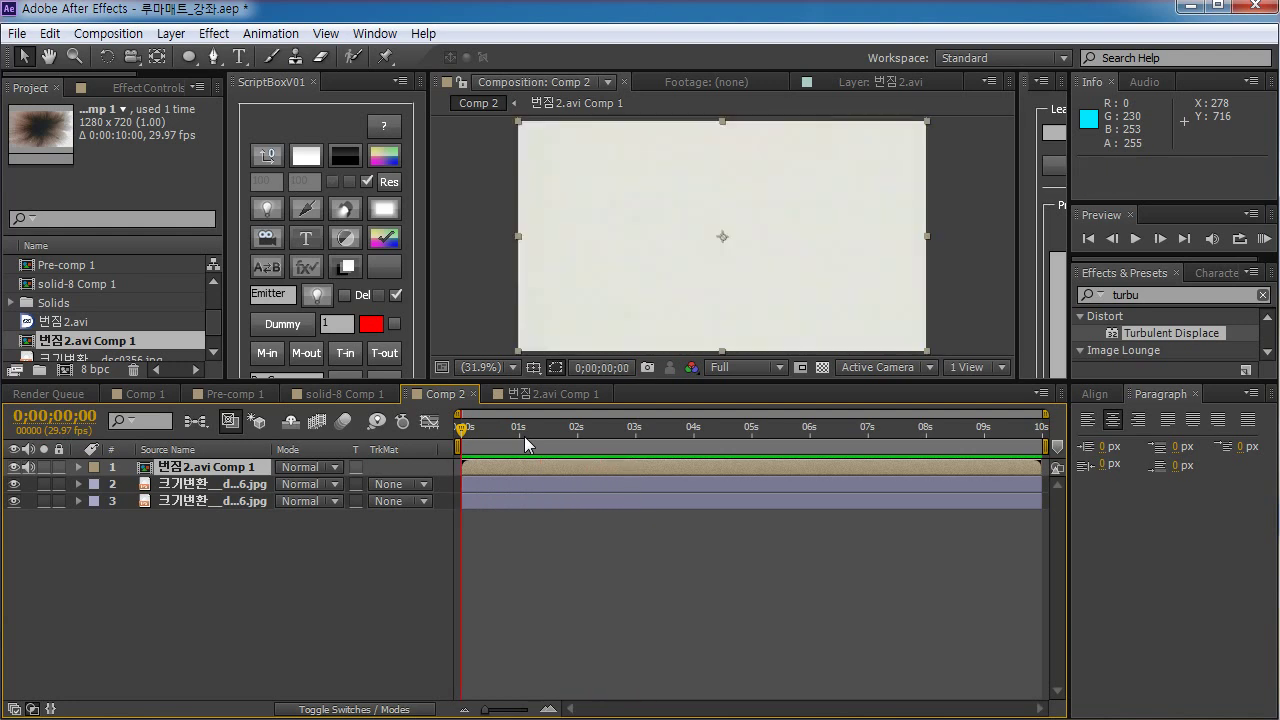
Set the upper photo layer's track matte to Luma Matte "번짐2.avi Comp 1"
left_click(271, 543)
left_click(205, 467)
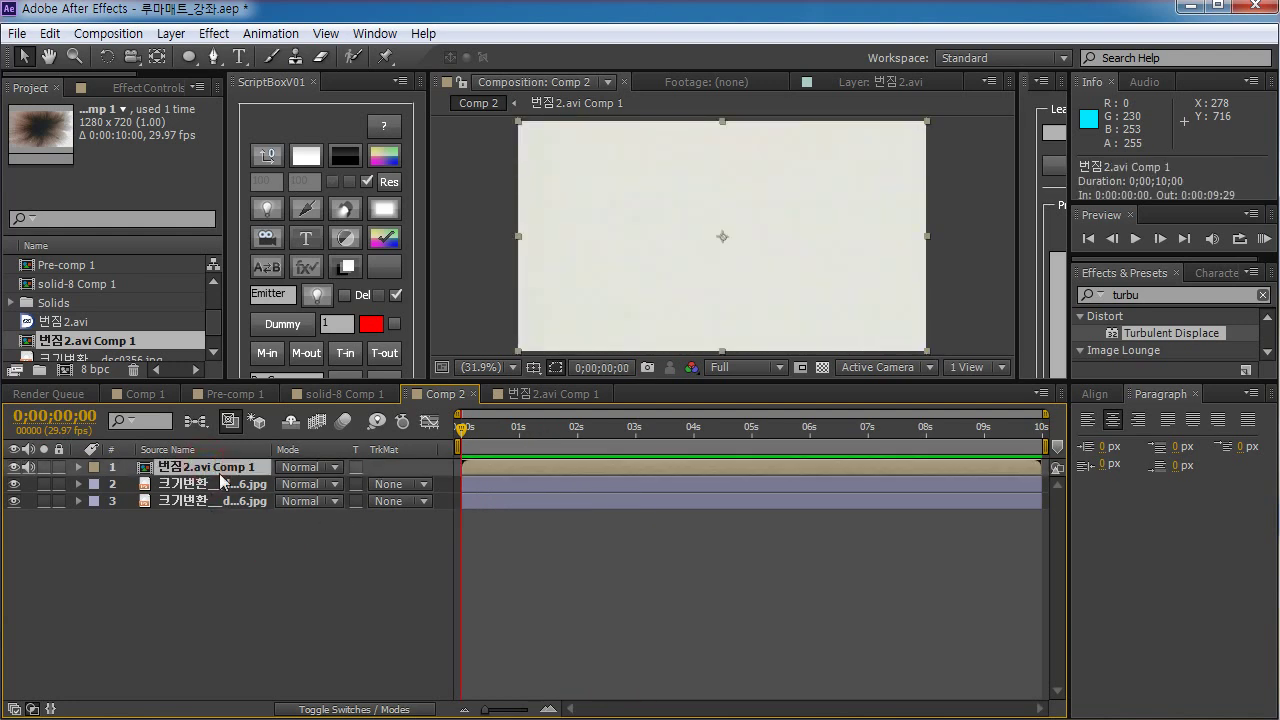
left_click(218, 486)
left_click(415, 484)
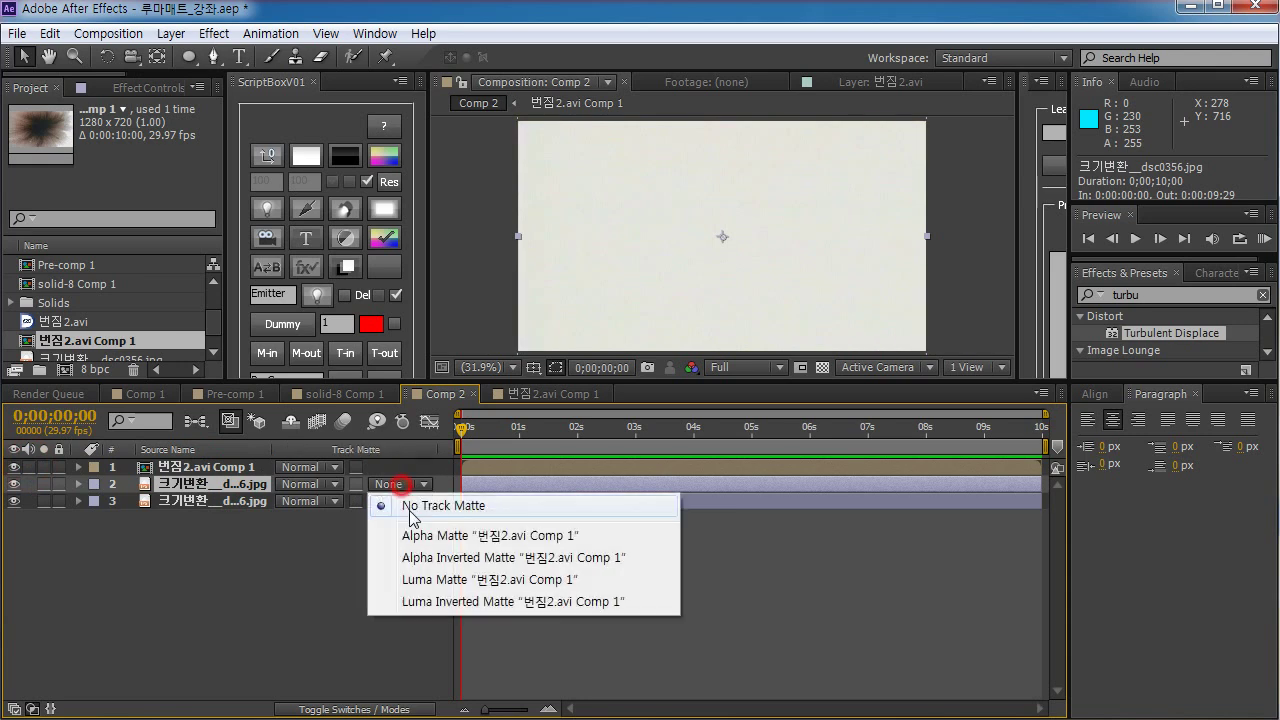
left_click(465, 580)
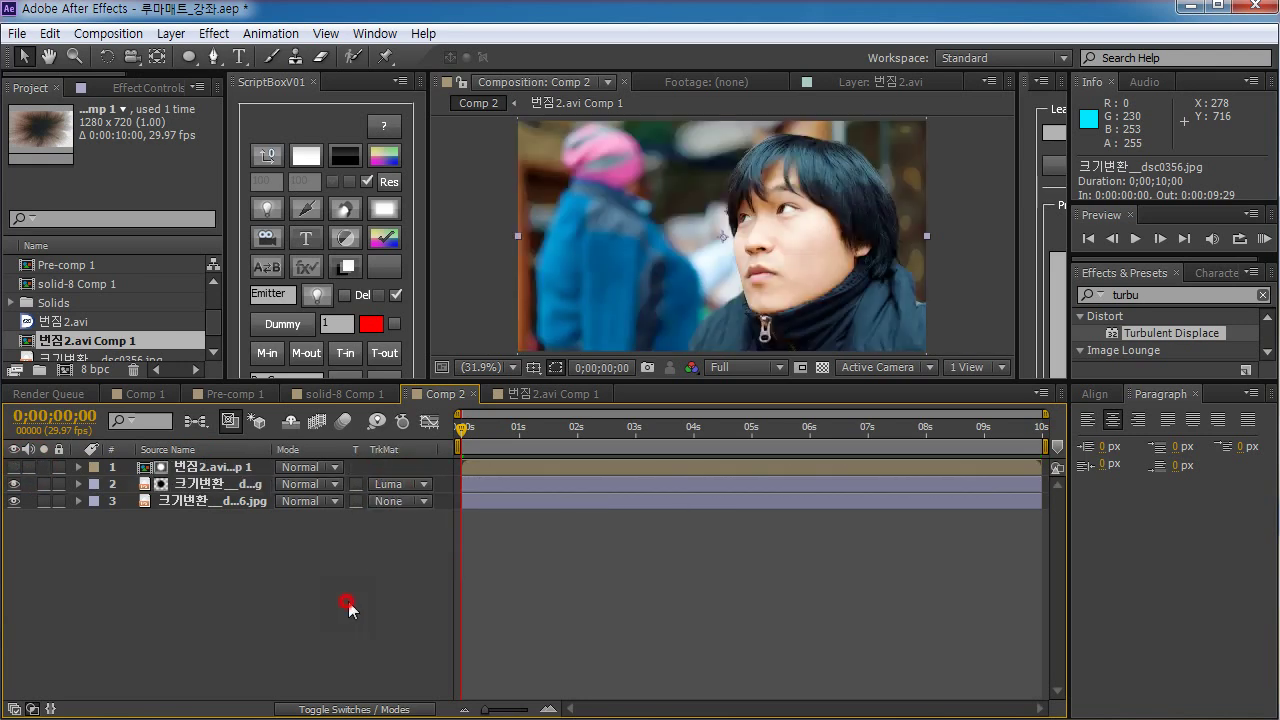
End the work area at 0;00;05;06 and RAM-preview the luma matte transition from the composition start
left_click(482, 426)
left_click_drag(482, 426, 408, 468)
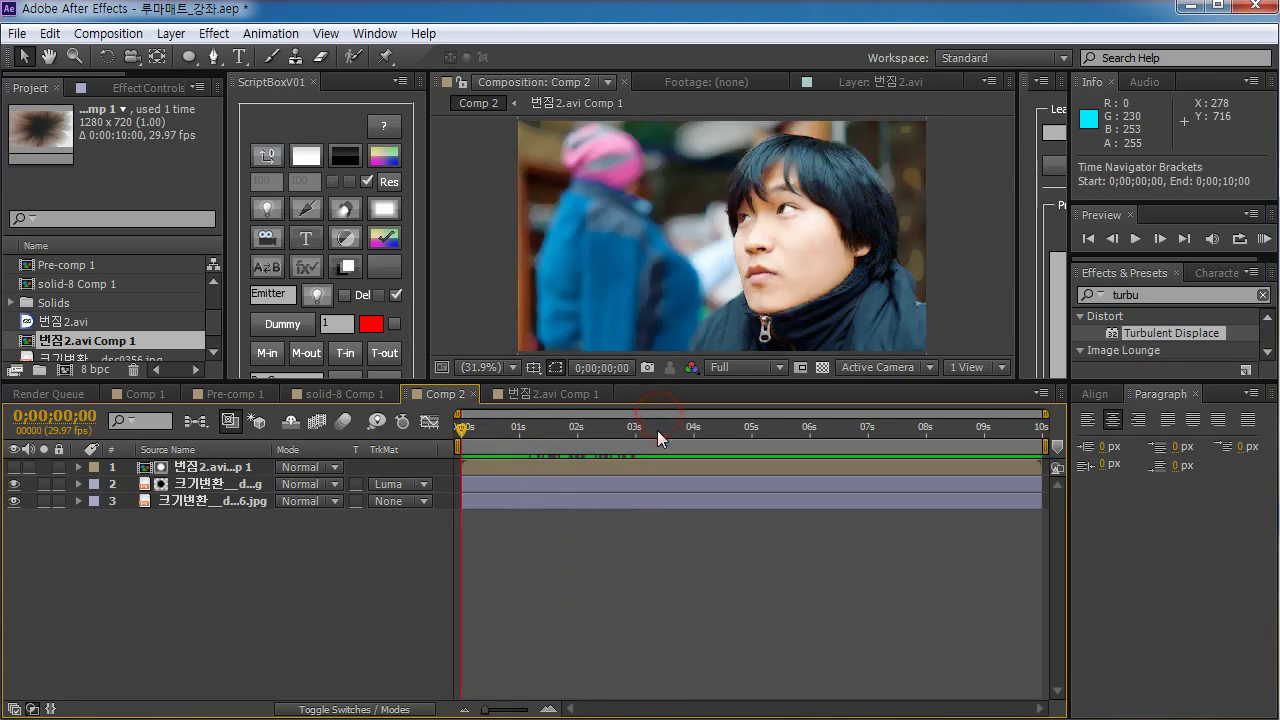
left_click(763, 428)
key("n")
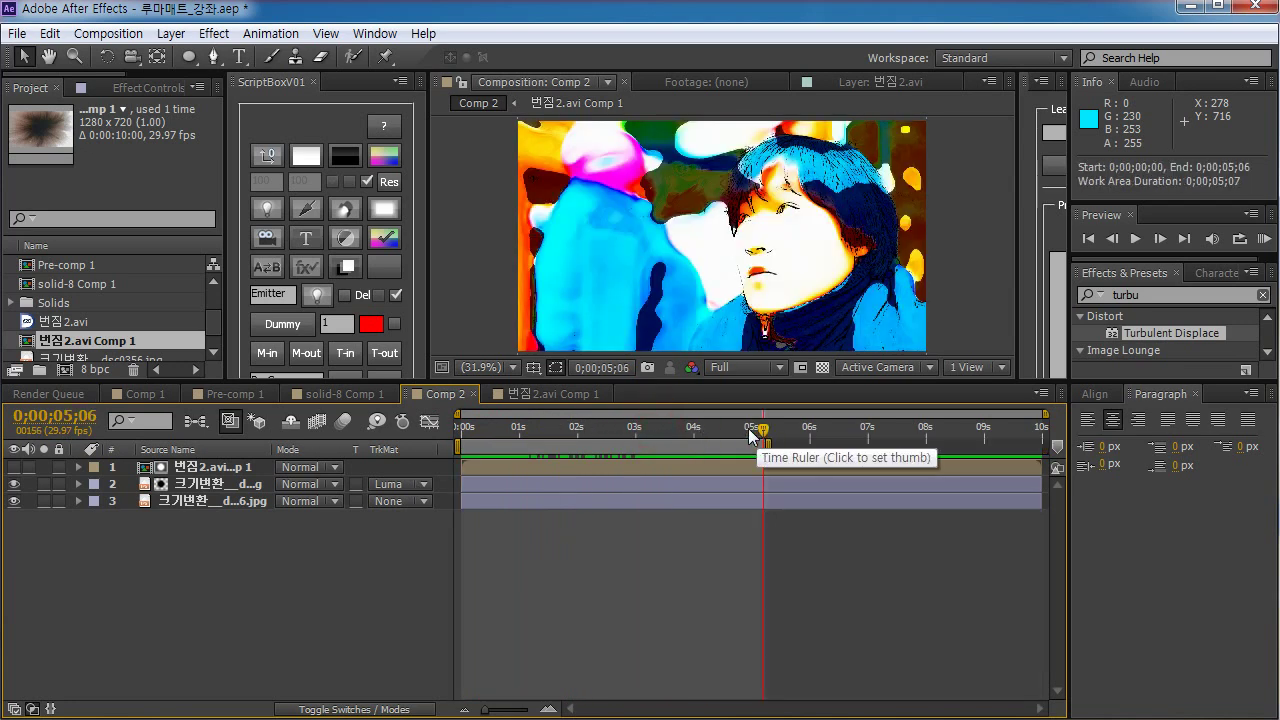
left_click_drag(763, 428, 409, 448)
key("KP_0")
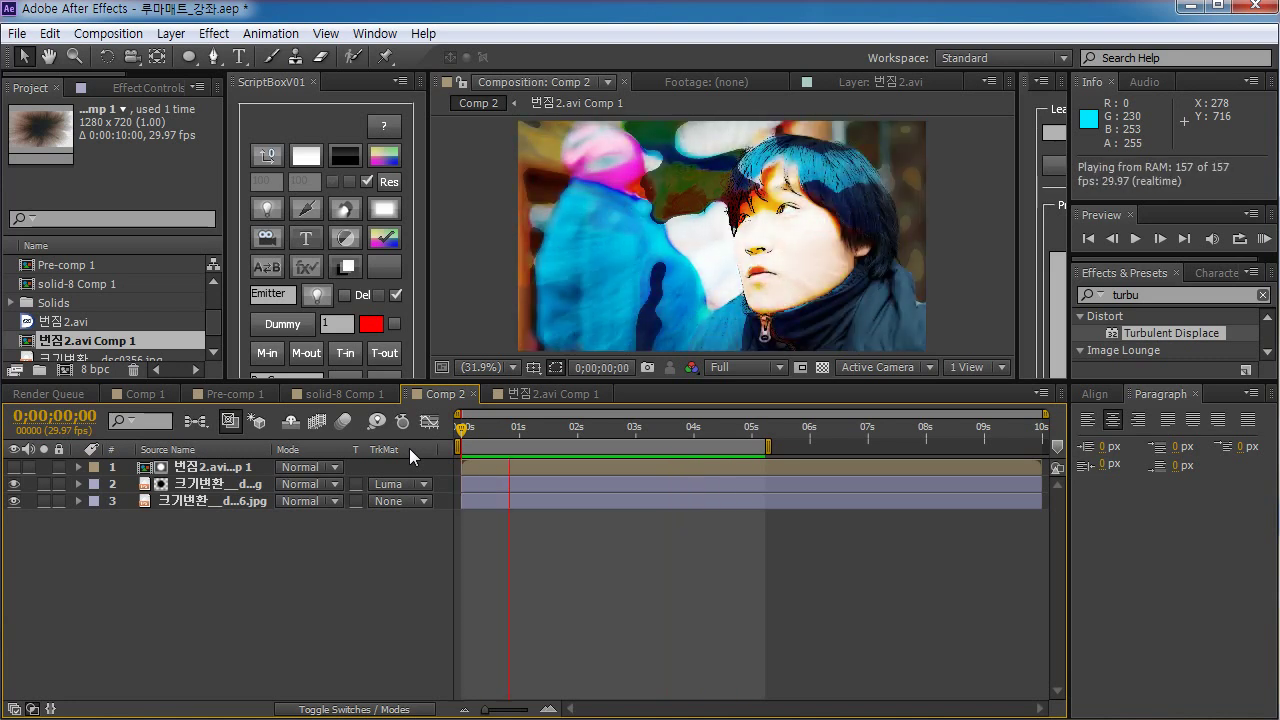
key("space")
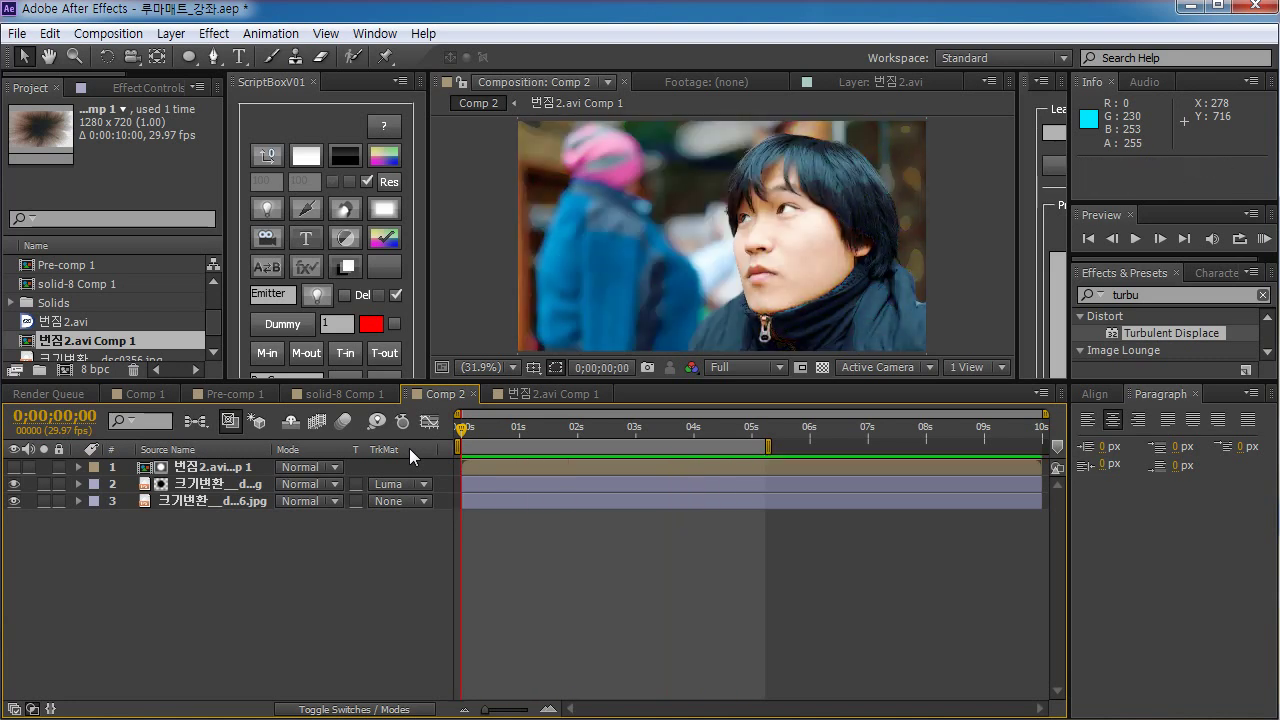
Try to shift the ink matte layer, and the lowest photo layer to start at 0:00:01:28, undoing each shift
left_click(573, 477)
left_click(570, 470)
mouse_move(529, 468)
left_mouse_down()
mouse_move(584, 467)
mouse_move(541, 466)
left_mouse_up()
key("ctrl+z")
left_click_drag(503, 506, 612, 510)
mouse_move(470, 449)
left_mouse_down()
mouse_move(580, 449)
mouse_move(455, 451)
left_mouse_up()
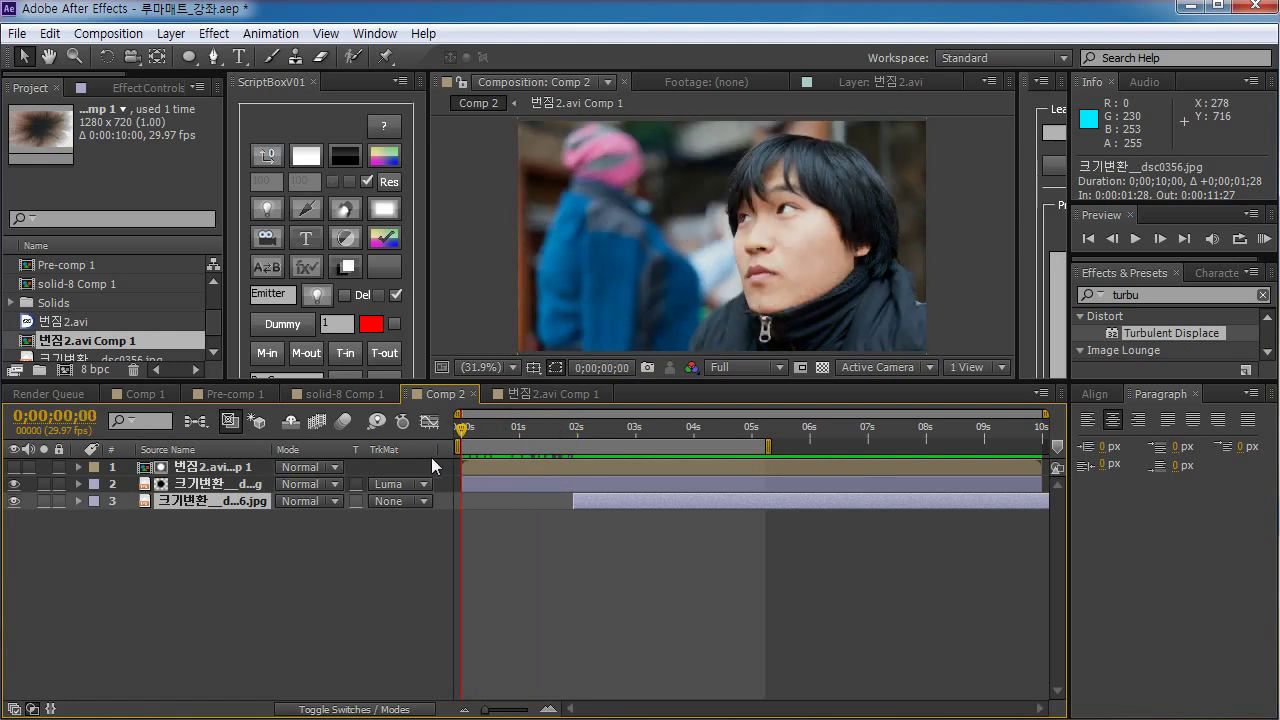
key("ctrl+z")
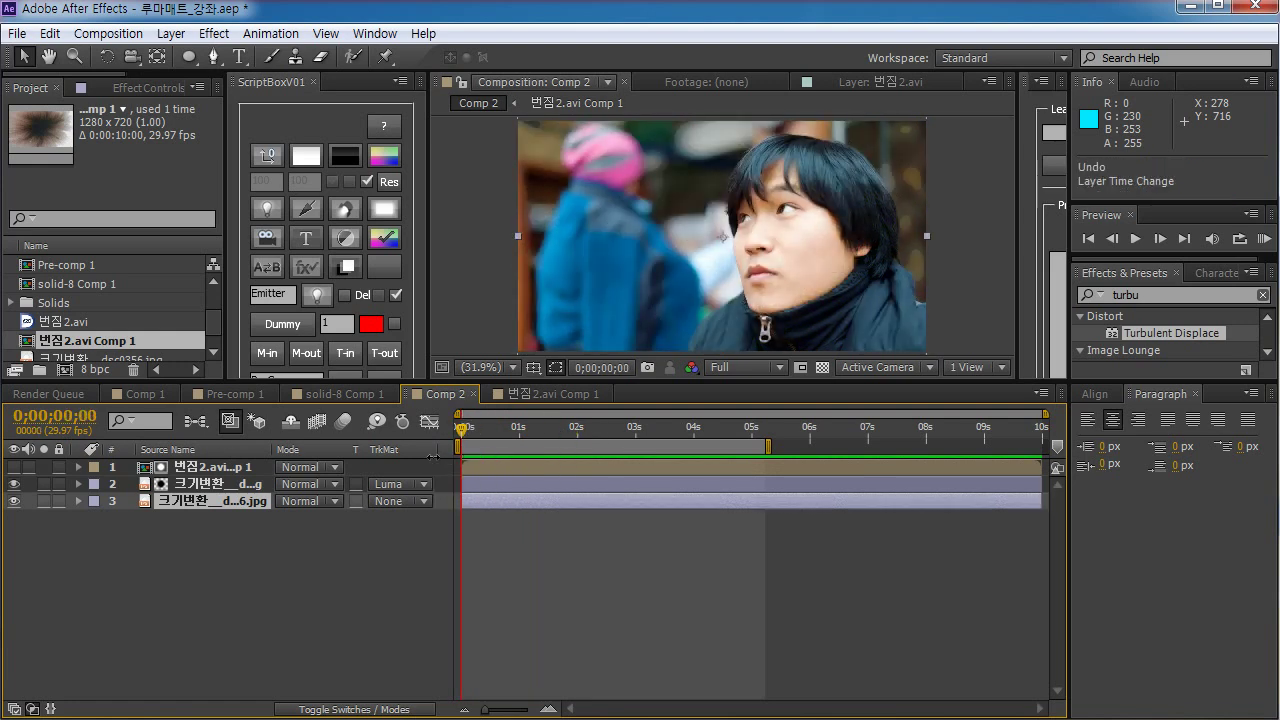
Try to delay the ink matte and its photo together, extending the photo back to the composition start, and undo both changes
left_click(506, 486)
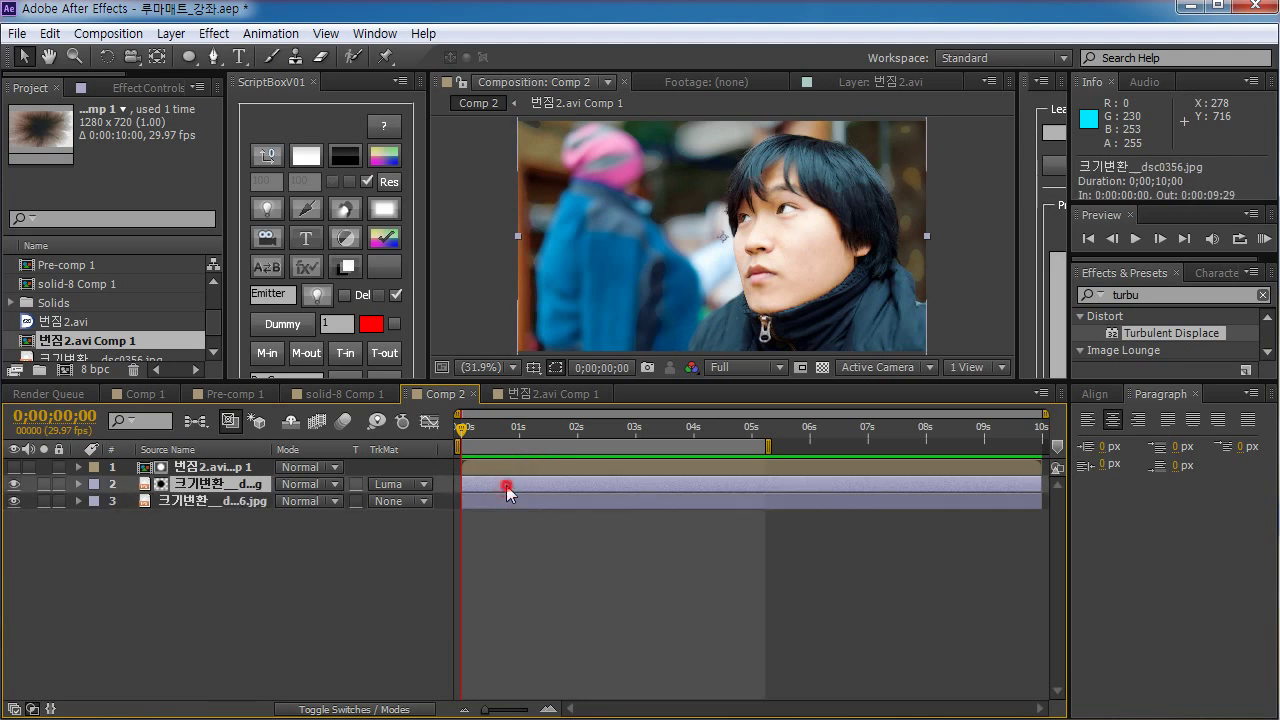
left_click(508, 466, "shift")
left_click_drag(508, 466, 457, 488)
left_click(503, 495)
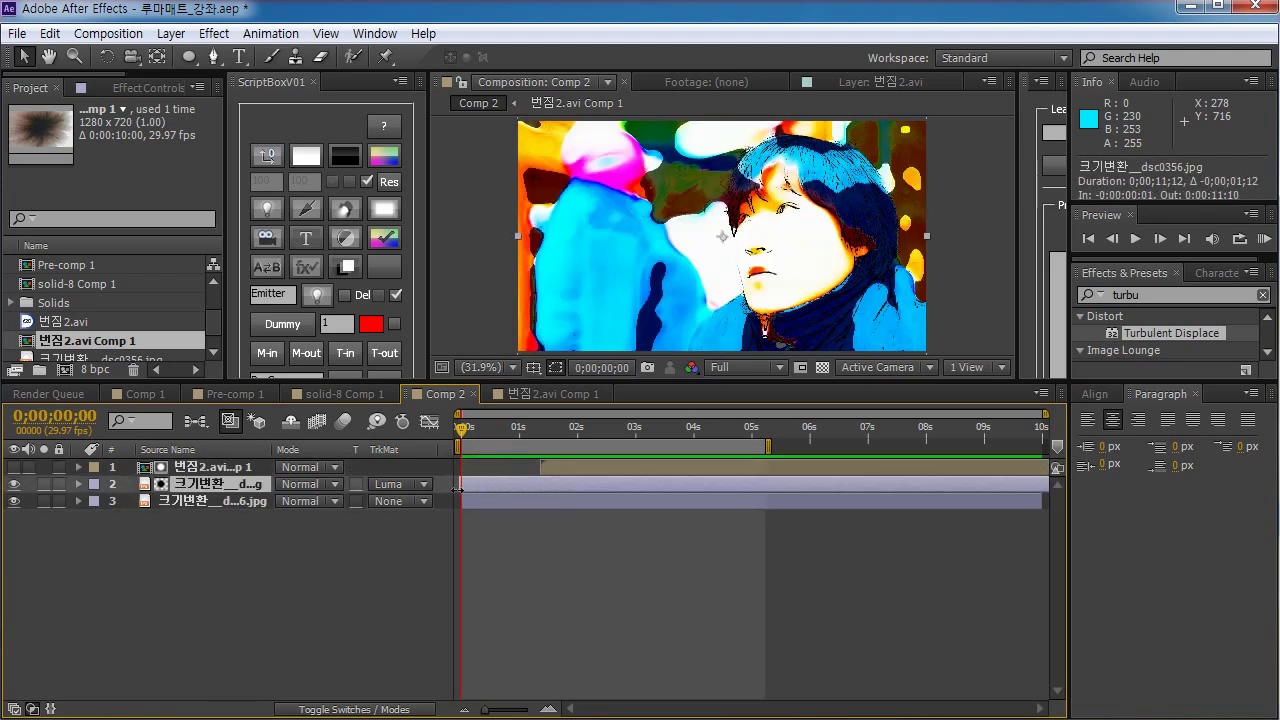
left_click_drag(461, 430, 514, 440)
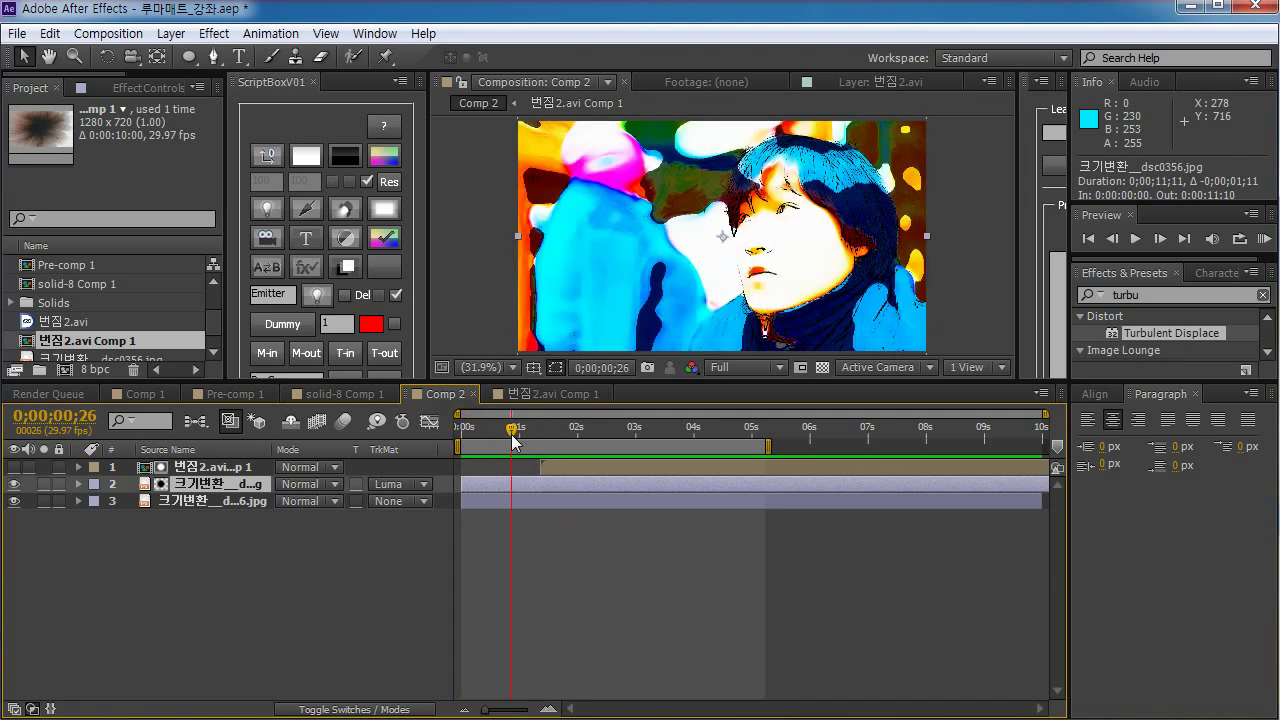
key("Home")
key("ctrl+z")
key("ctrl+z")
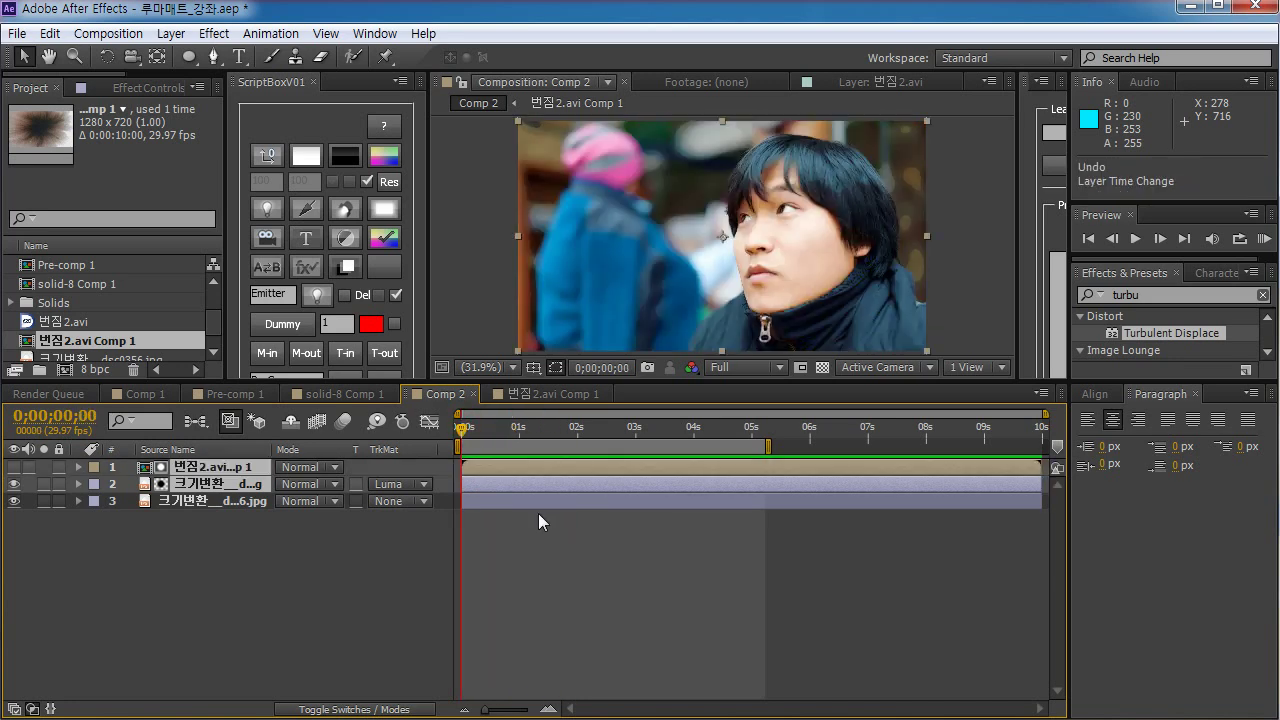
Duplicate the luma-matted photo layer and bring the copy to the front of the layer stack
left_click_drag(490, 440, 400, 472)
left_click(490, 530)
left_click(504, 483)
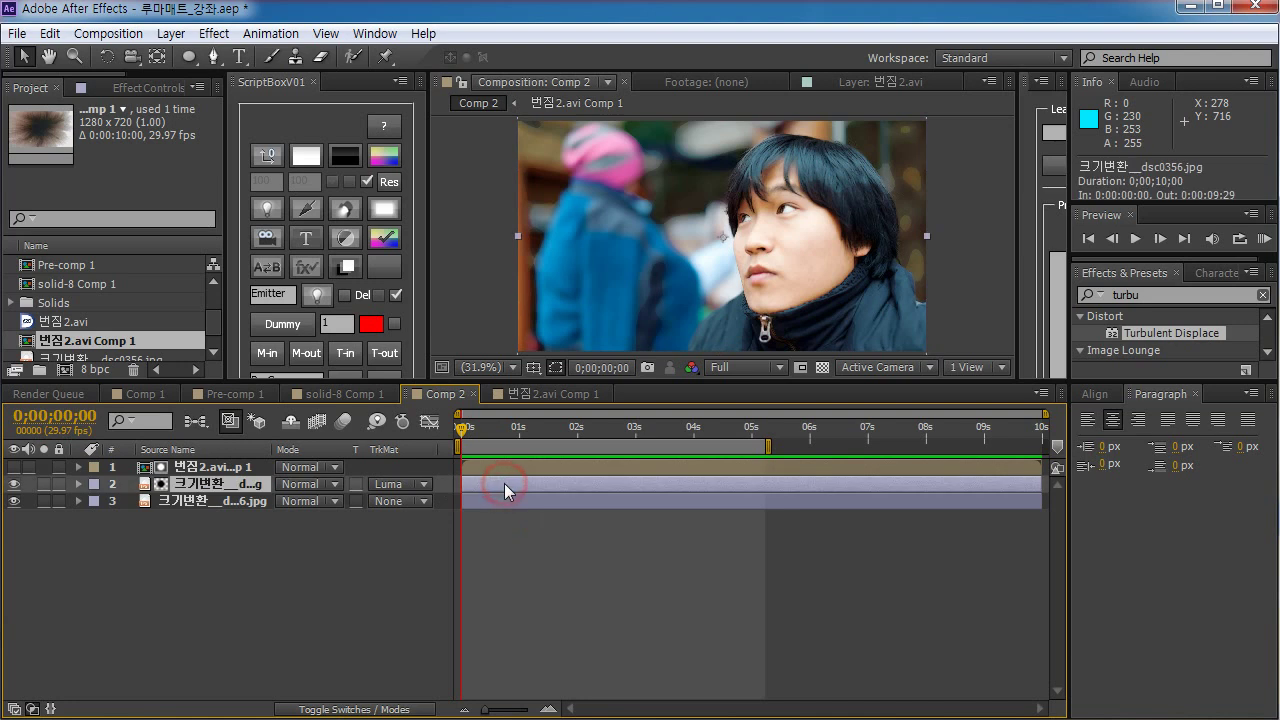
key("ctrl+d")
key("ctrl+shift+bracketright")
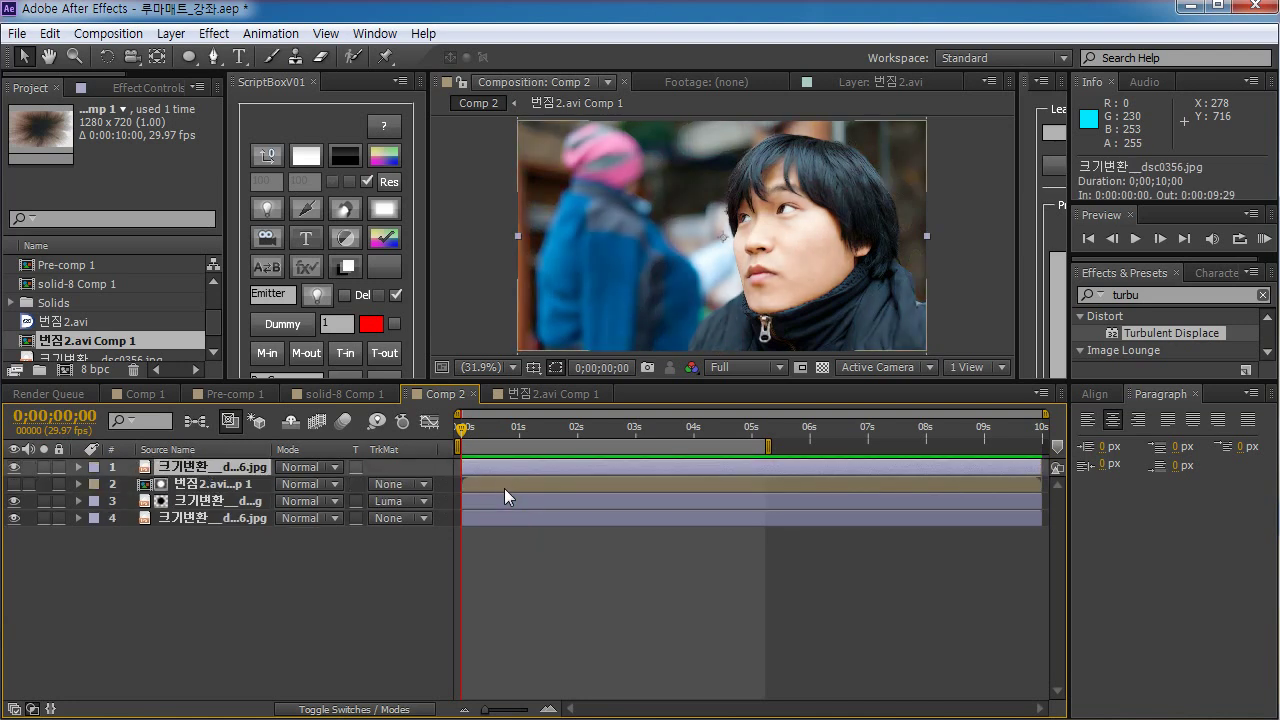
Move the ink matte and its luma-matted photo layer together above the duplicated photo layer
left_click(529, 486)
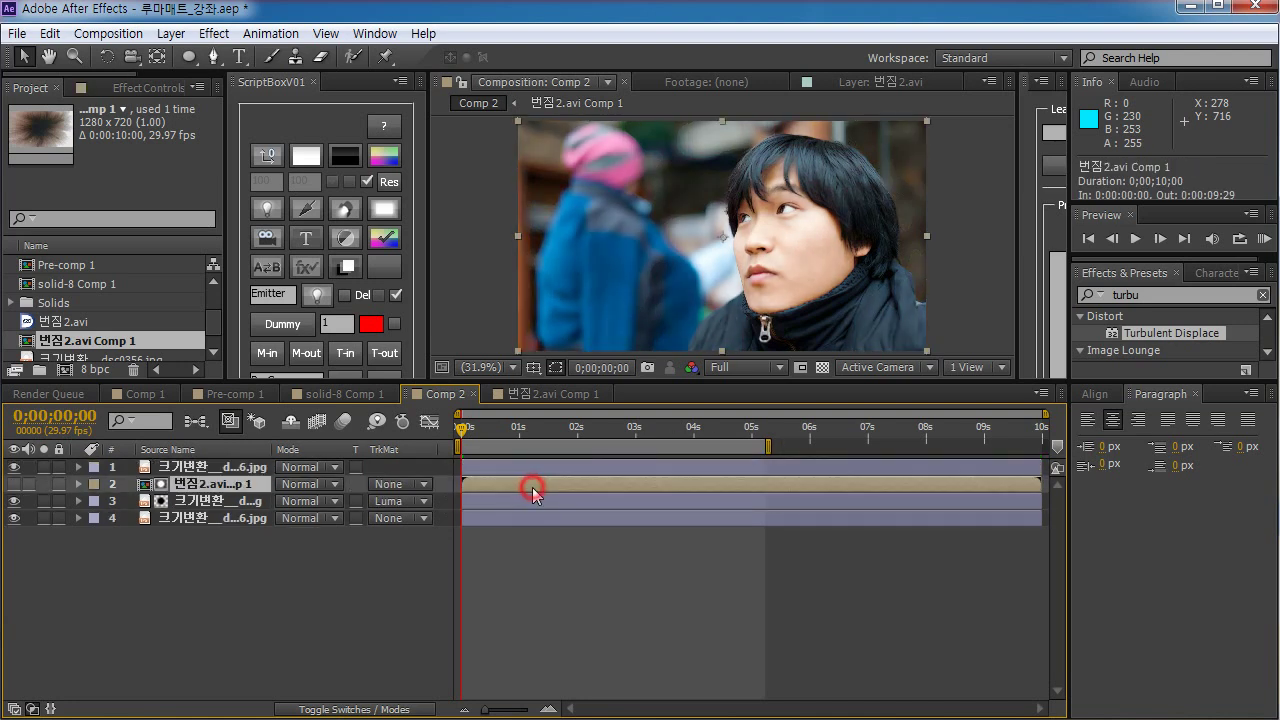
left_click(530, 503, "shift")
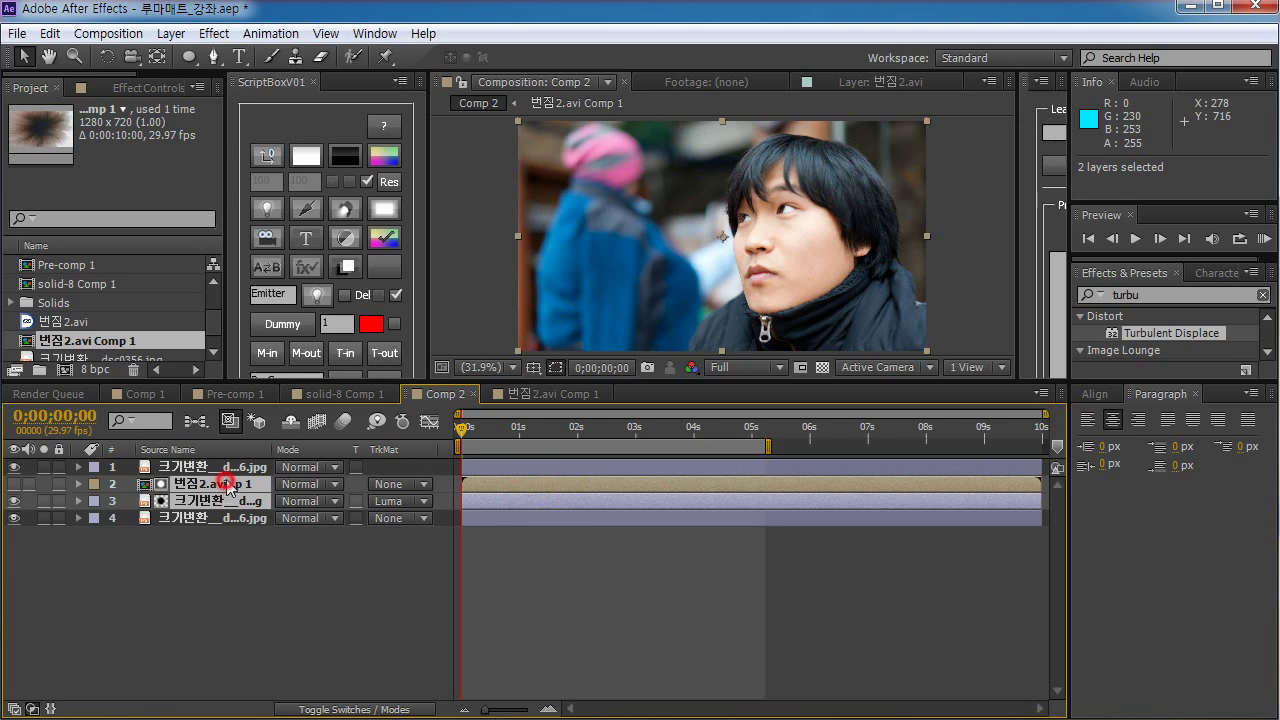
mouse_move(228, 485)
left_mouse_down()
mouse_move(249, 446)
mouse_move(225, 478)
mouse_move(208, 467)
mouse_move(216, 513)
mouse_move(217, 485)
left_mouse_up()
Delay the ink matte and its luma-matted photo layer together to start at 0:00:01:17
left_click(480, 477)
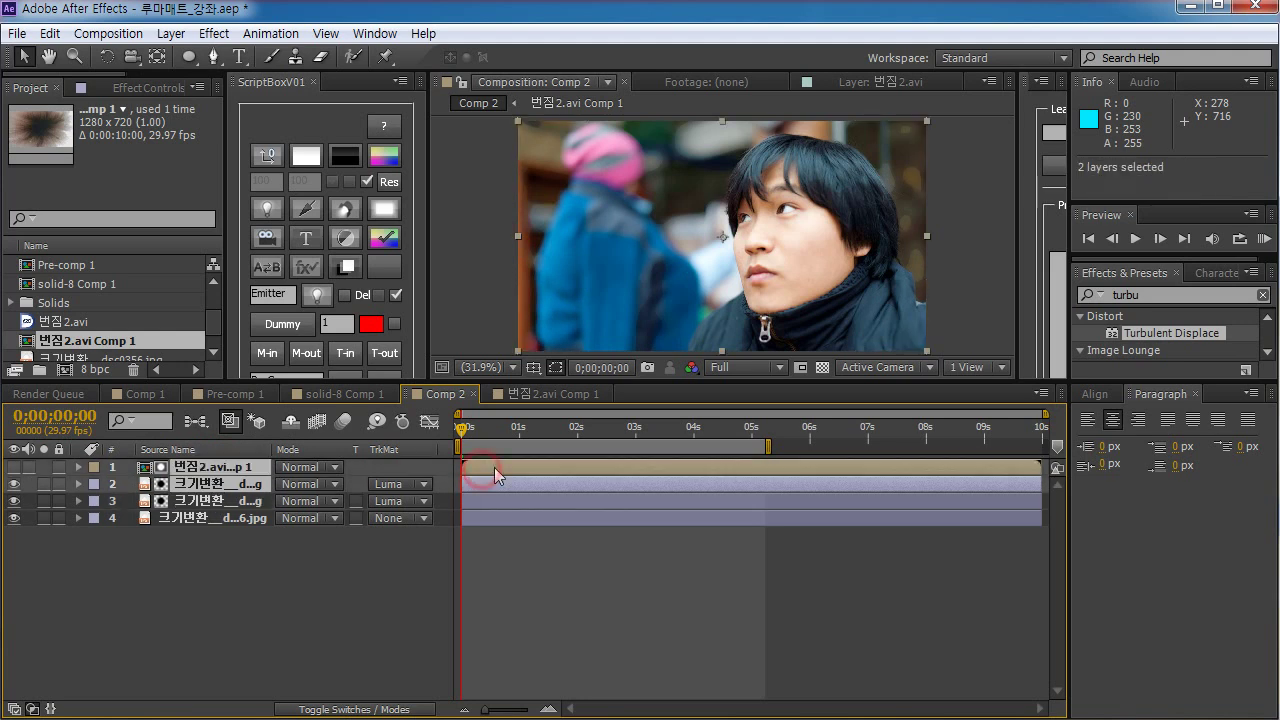
left_click_drag(495, 476, 580, 476)
left_click_drag(457, 434, 490, 437)
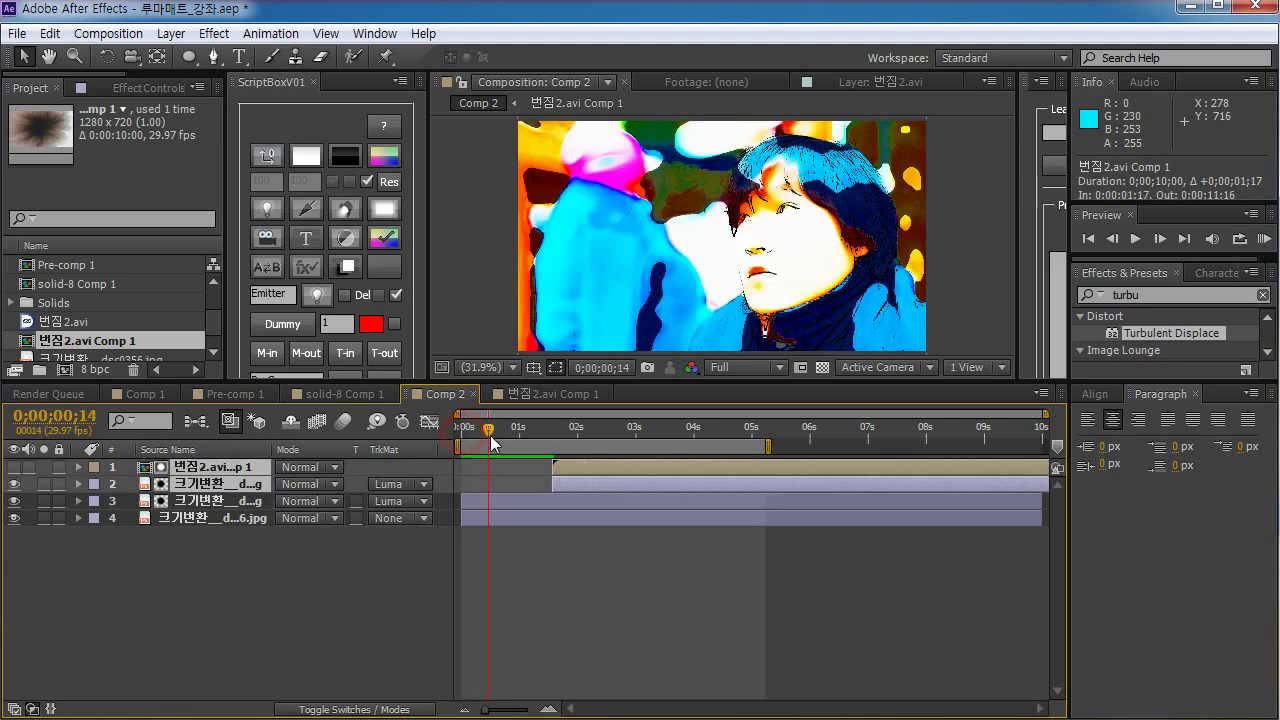
Set the duplicated photo layer to No Track Matte and scrub through the delayed transition
left_click(385, 501)
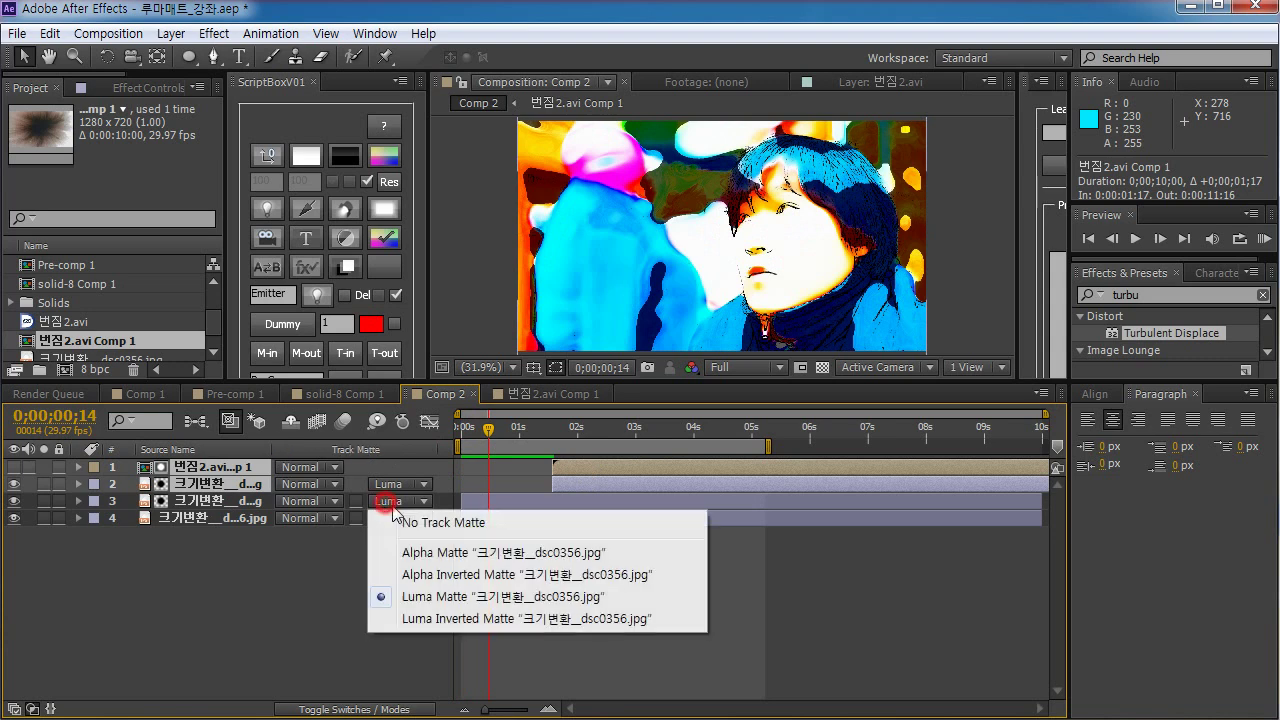
left_click(391, 518)
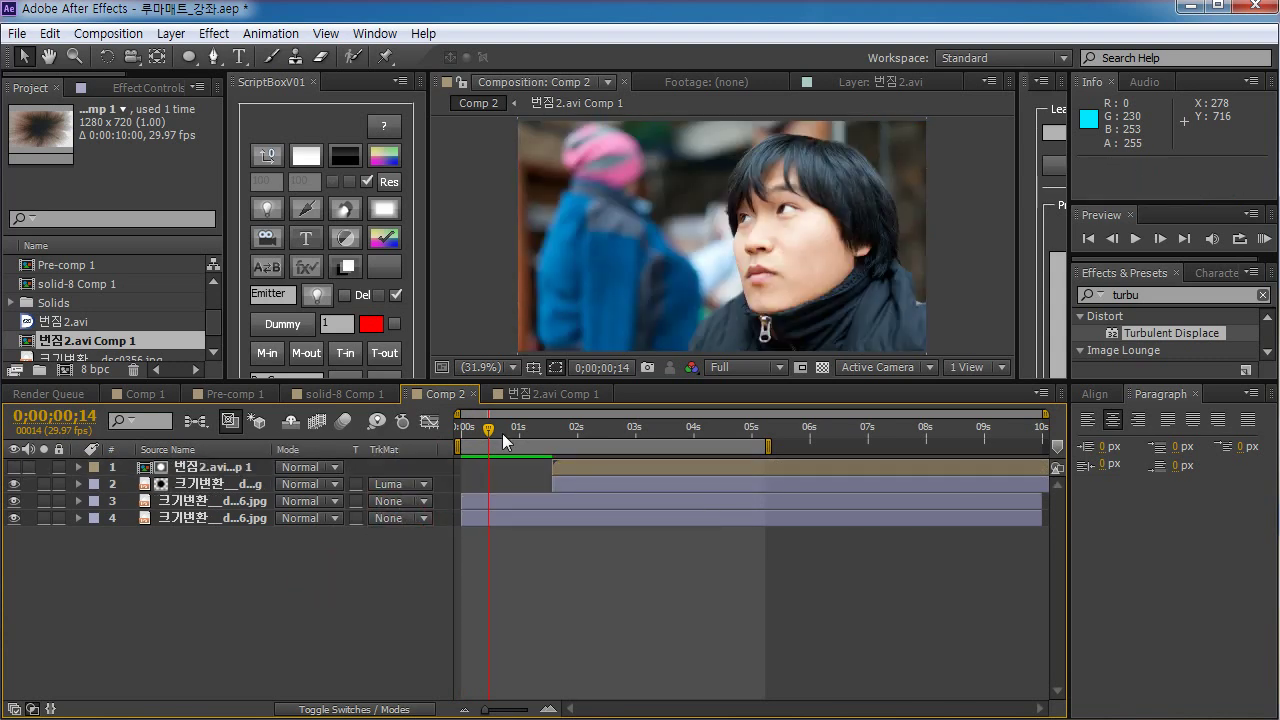
left_click_drag(539, 438, 716, 443)
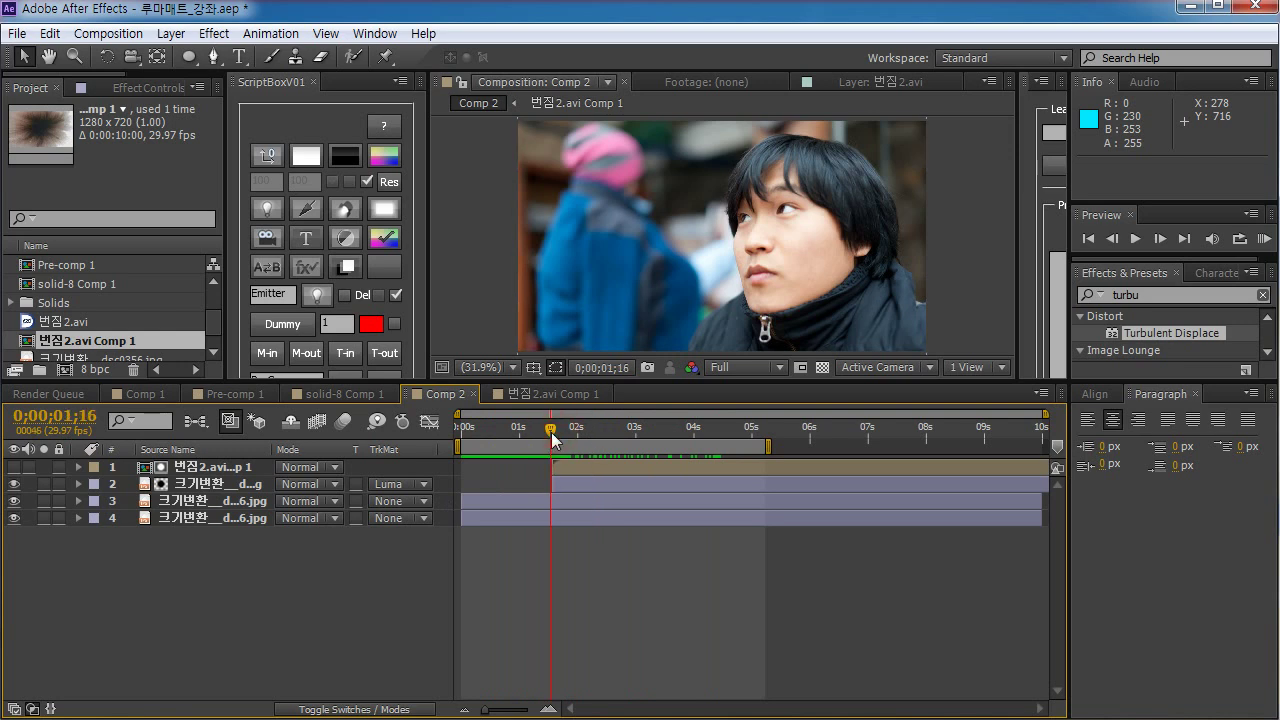
Trim the duplicated photo layer's out point to 0:00:01:18, where the ink transition begins, and scrub across the cut
left_click(539, 502)
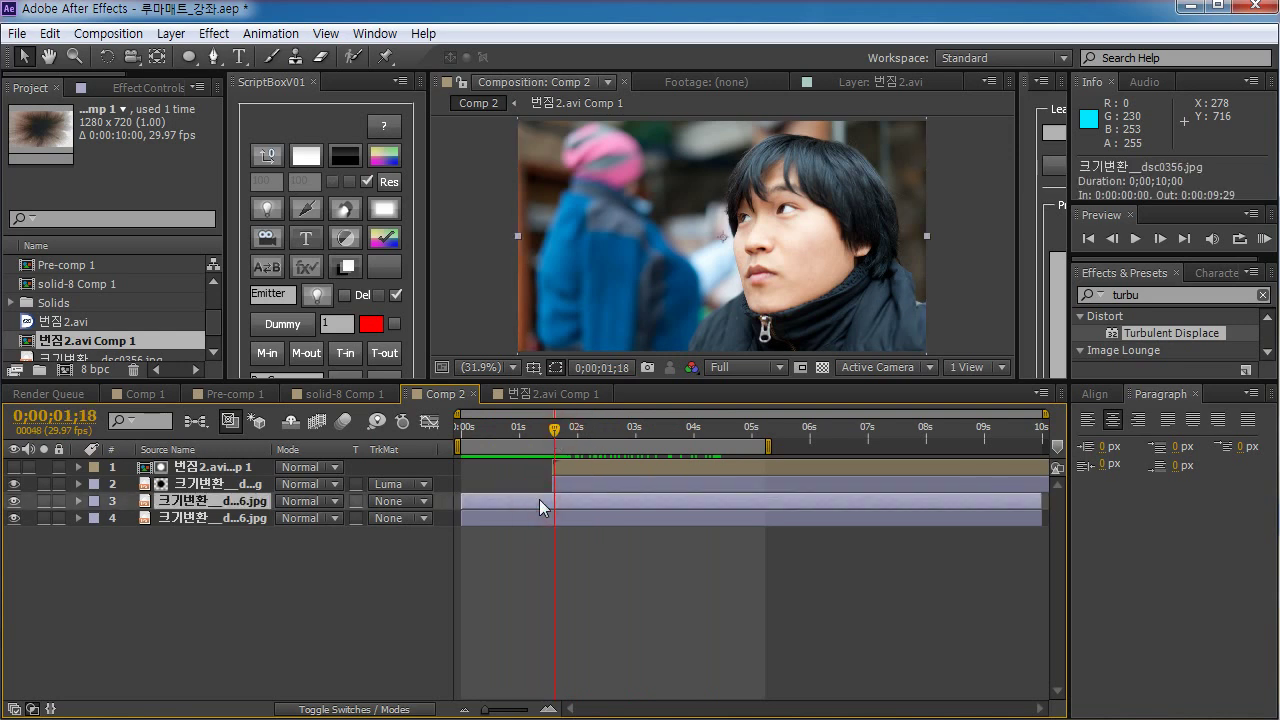
key("alt+]")
left_click_drag(552, 495, 552, 500)
left_click_drag(553, 436, 556, 500)
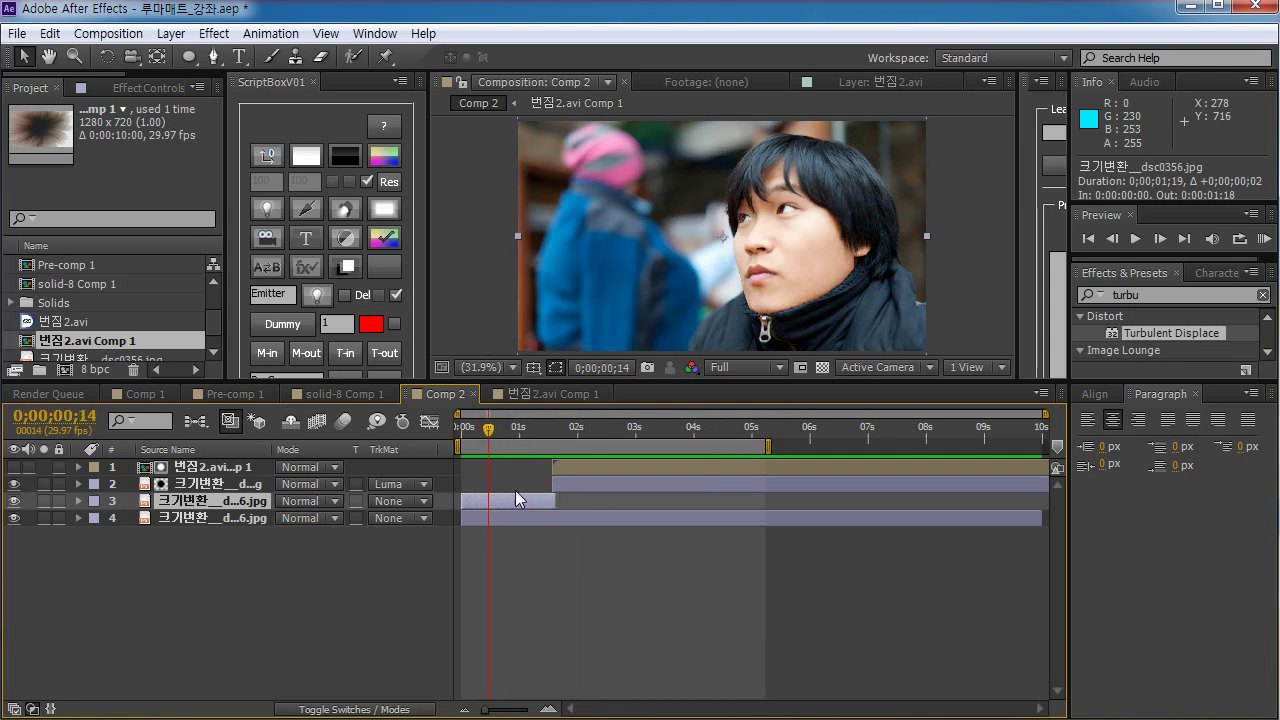
Review the trimmed photo, luma-matted photo and cartoon layers in turn, scrubbing between 0;00;01;09 and 0;00;02;06
left_click(389, 578)
left_click(475, 505)
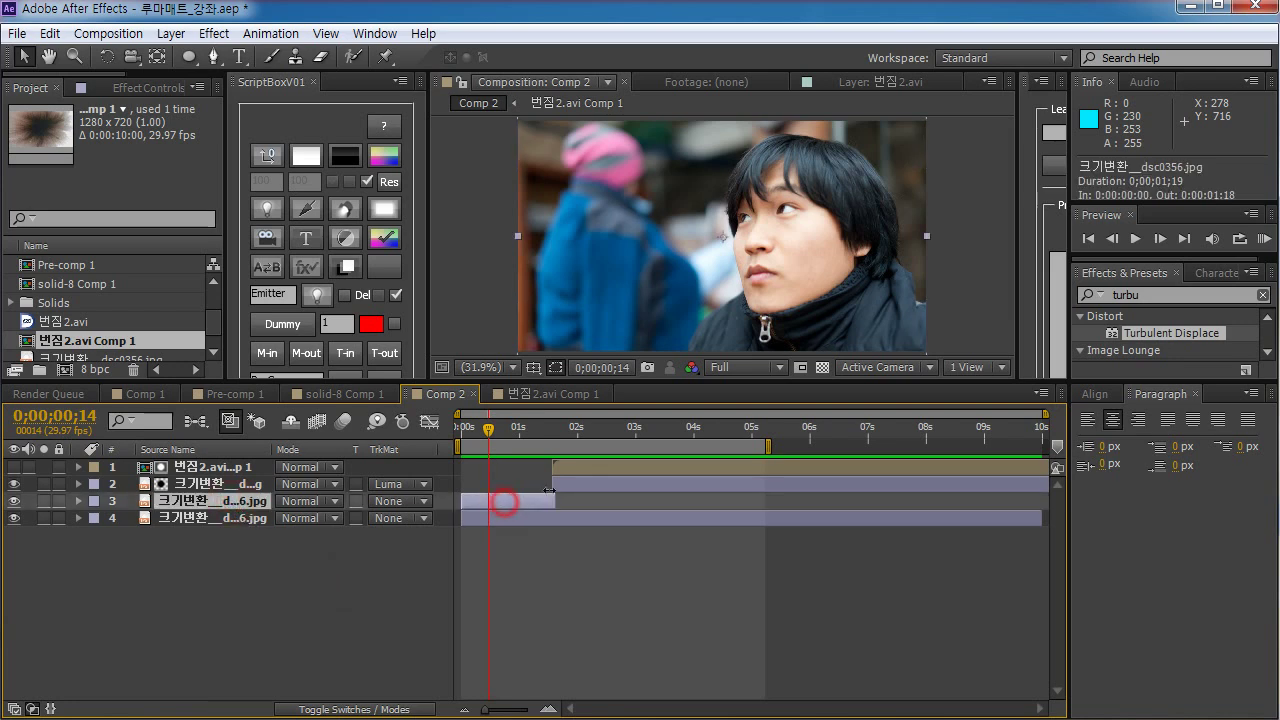
left_click(603, 487)
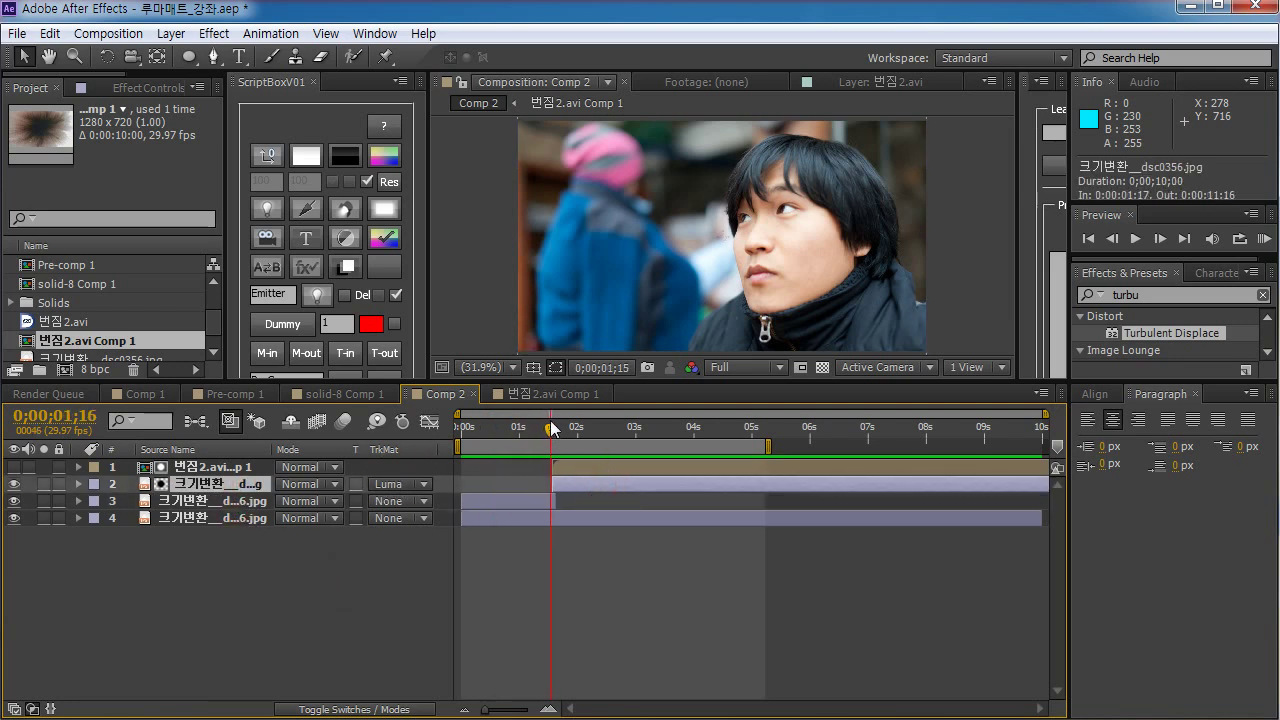
left_click_drag(553, 428, 590, 428)
left_click(670, 519)
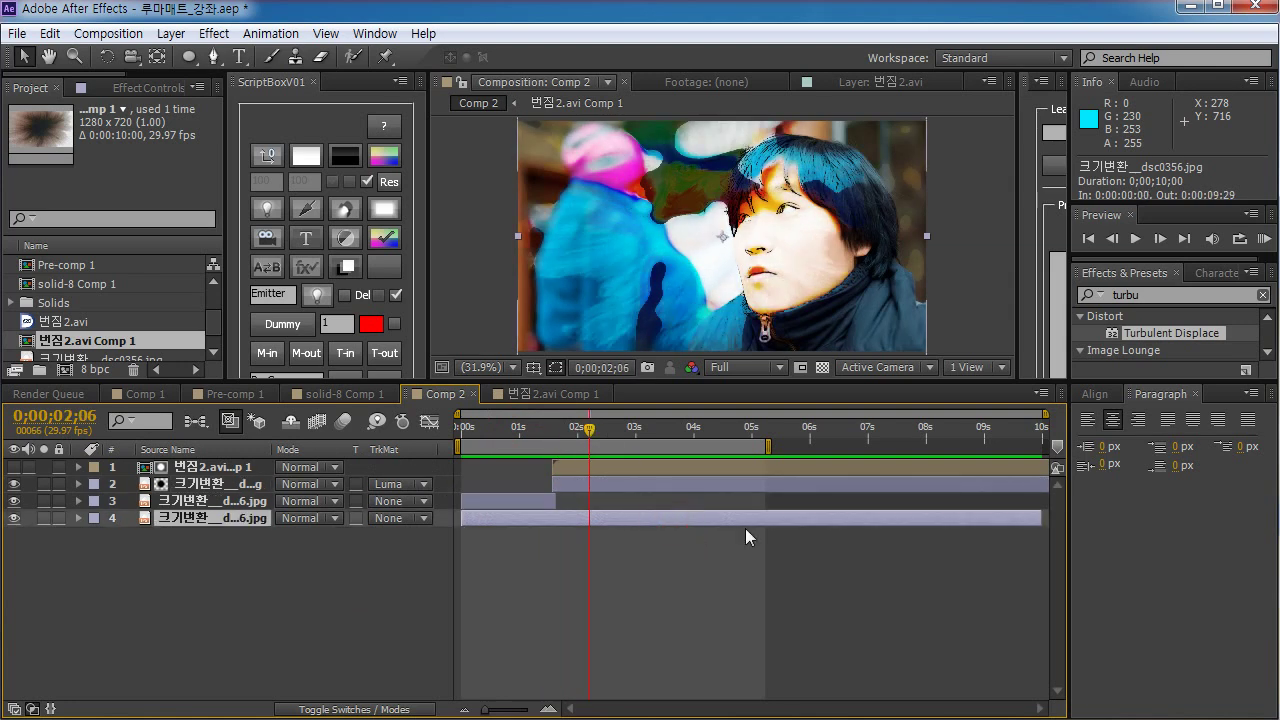
left_click_drag(590, 437, 537, 452)
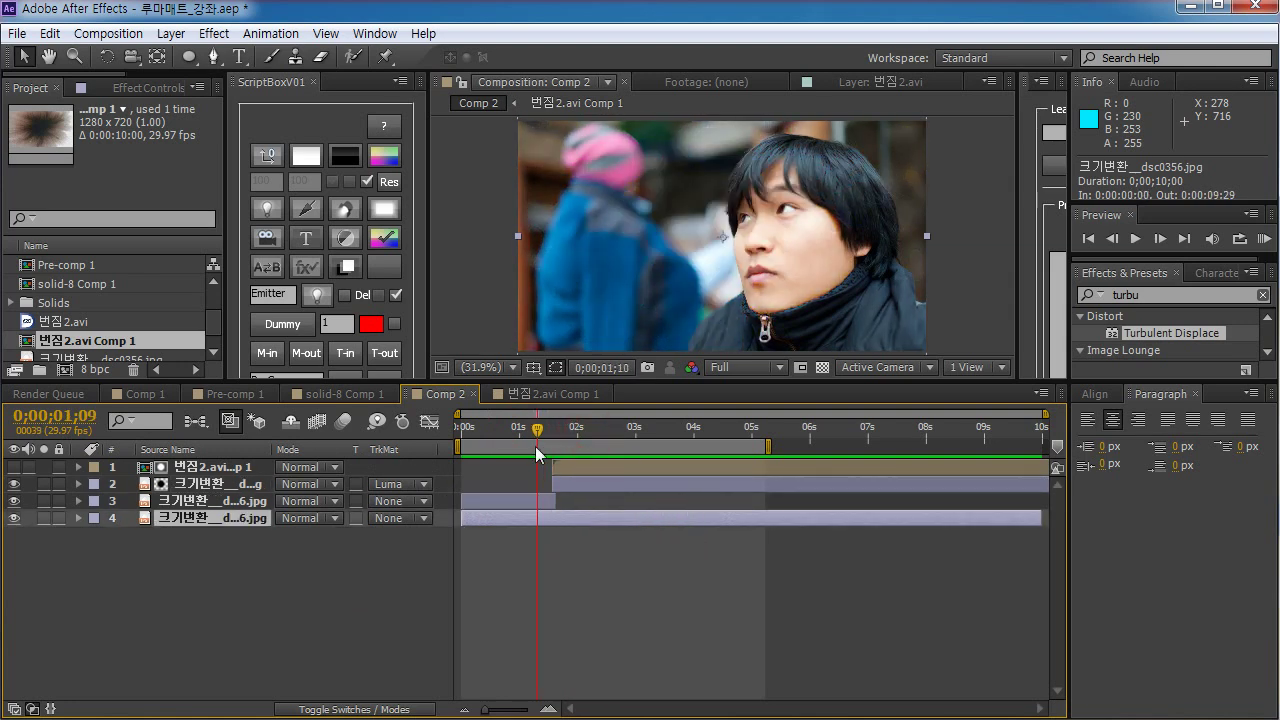
Preview the delayed transition in Comp 2, scrub to 0;00;02;08 and check the matted photo and ink matte layers
key("KP_0")
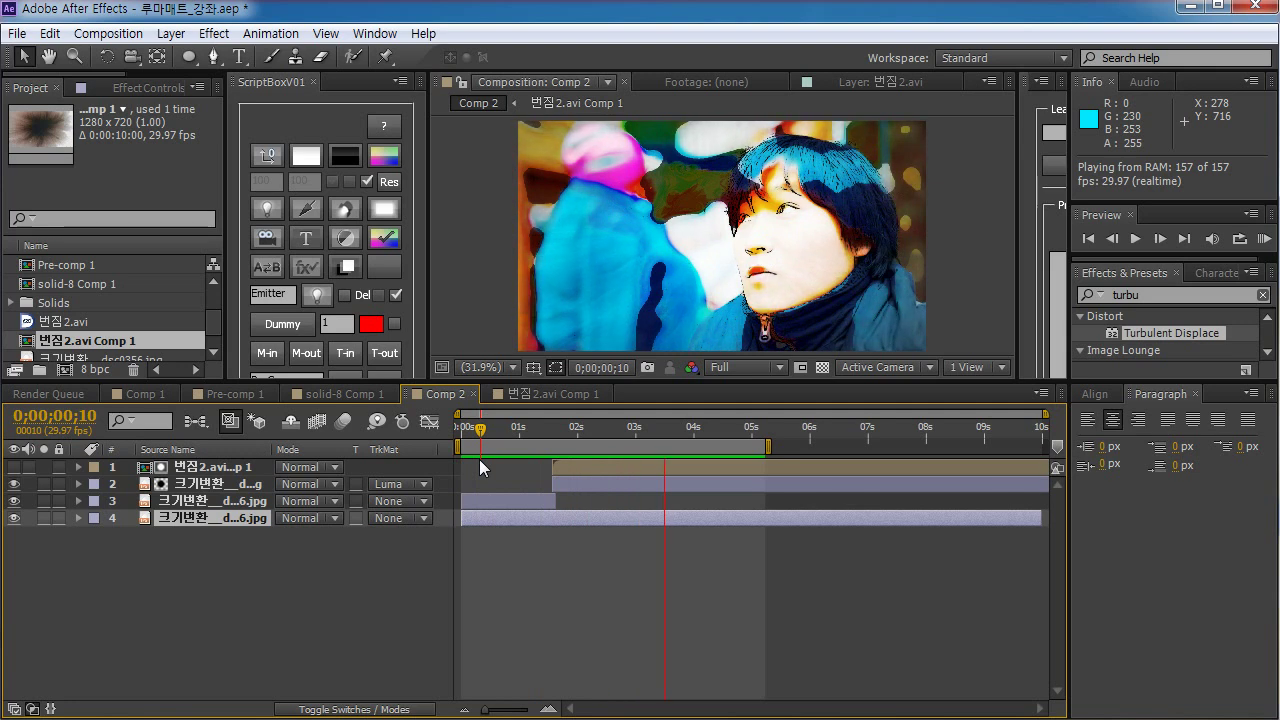
left_click_drag(481, 429, 595, 432)
left_click(608, 625)
left_click(614, 482)
left_click(619, 468)
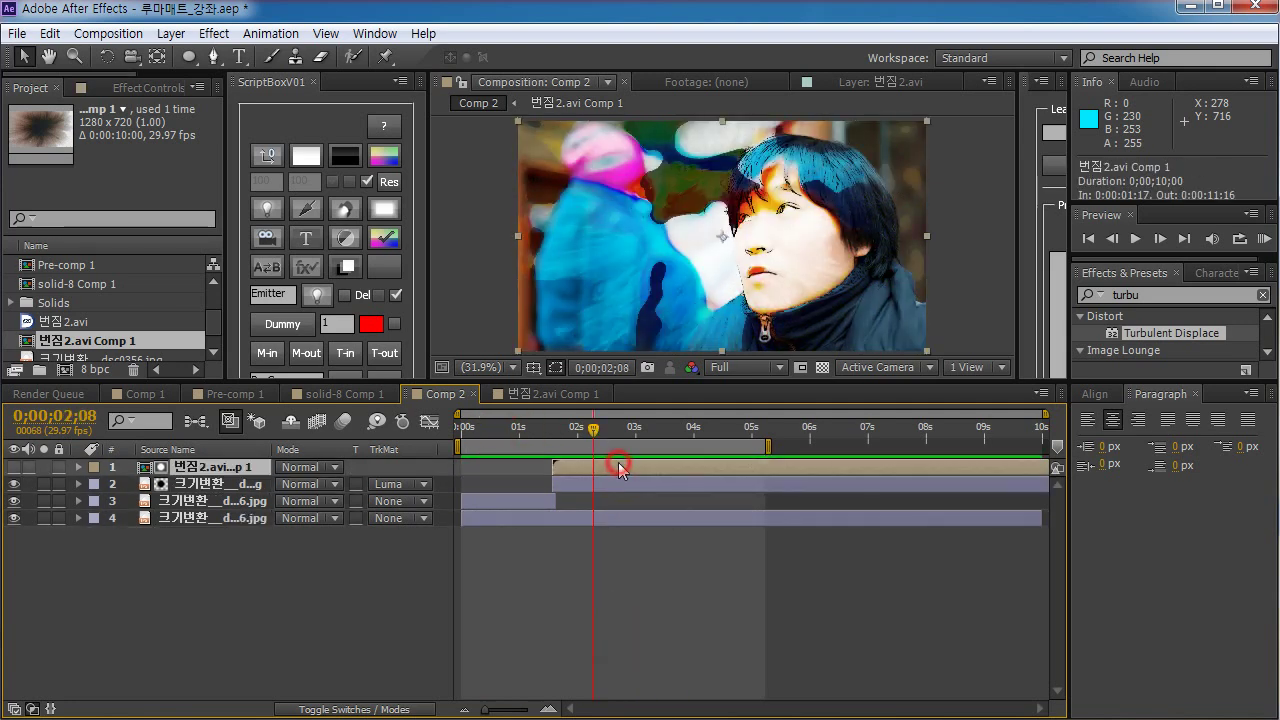
Open the ink pre-comp 번짐2.avi Comp 1, go to 0:00:00:23 and search the effects for "curve"
double_click(619, 468)
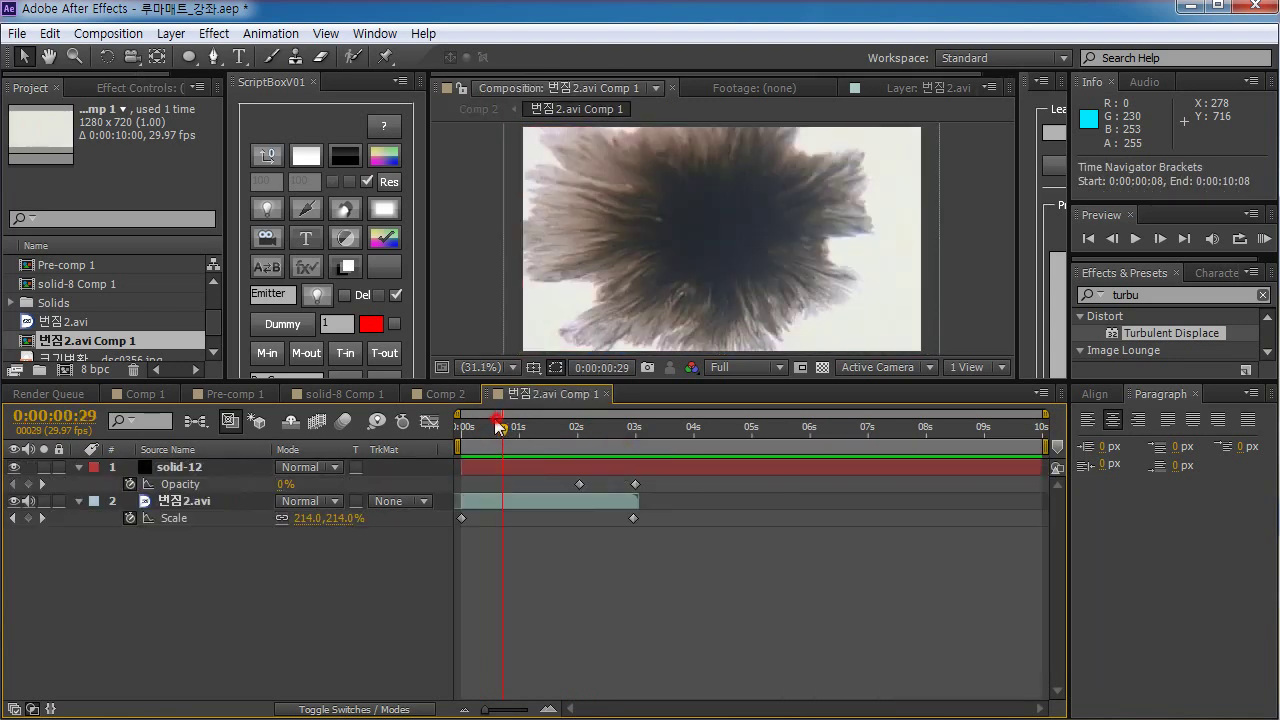
mouse_move(502, 430)
left_mouse_down()
mouse_move(634, 430)
mouse_move(490, 430)
left_mouse_up()
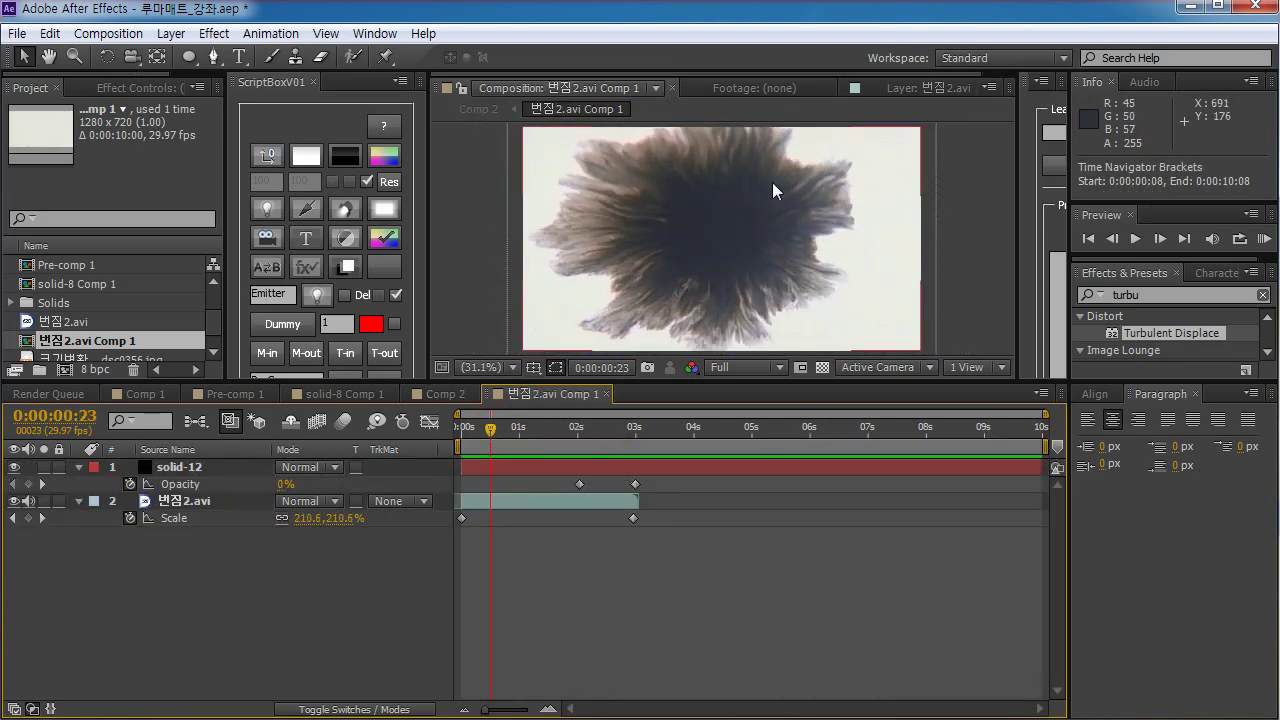
left_click(1166, 295)
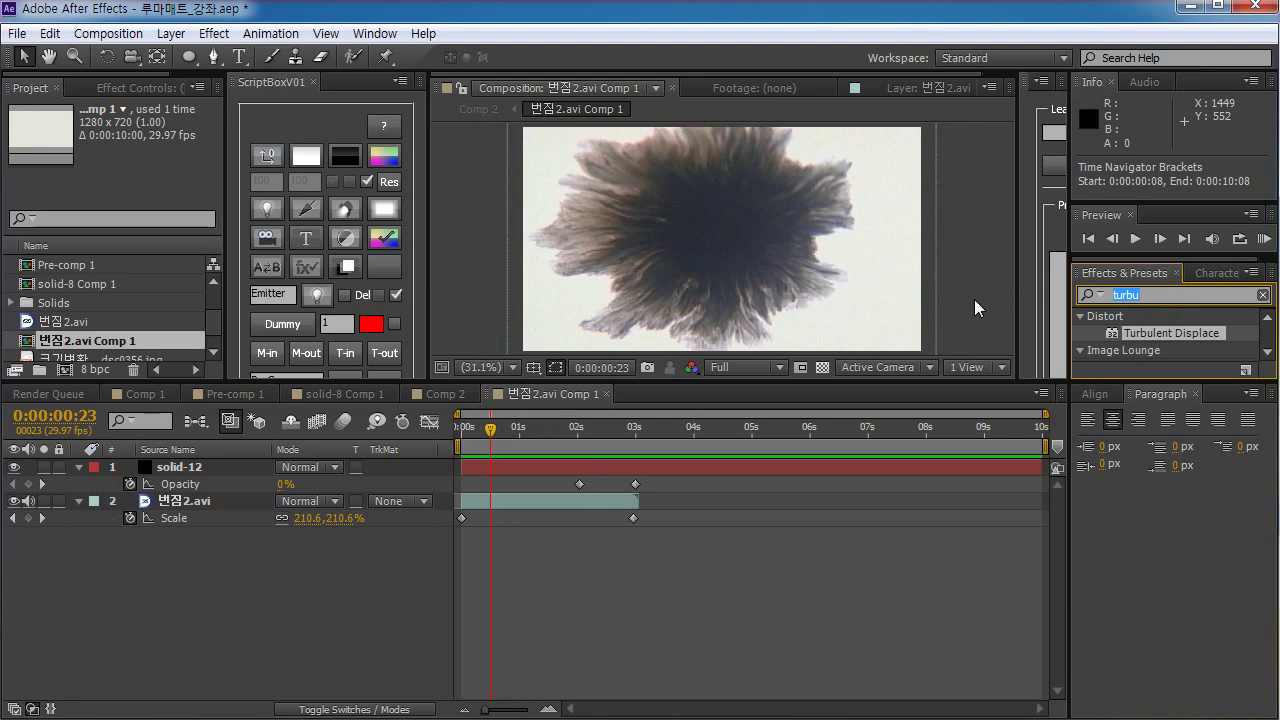
type("curve")
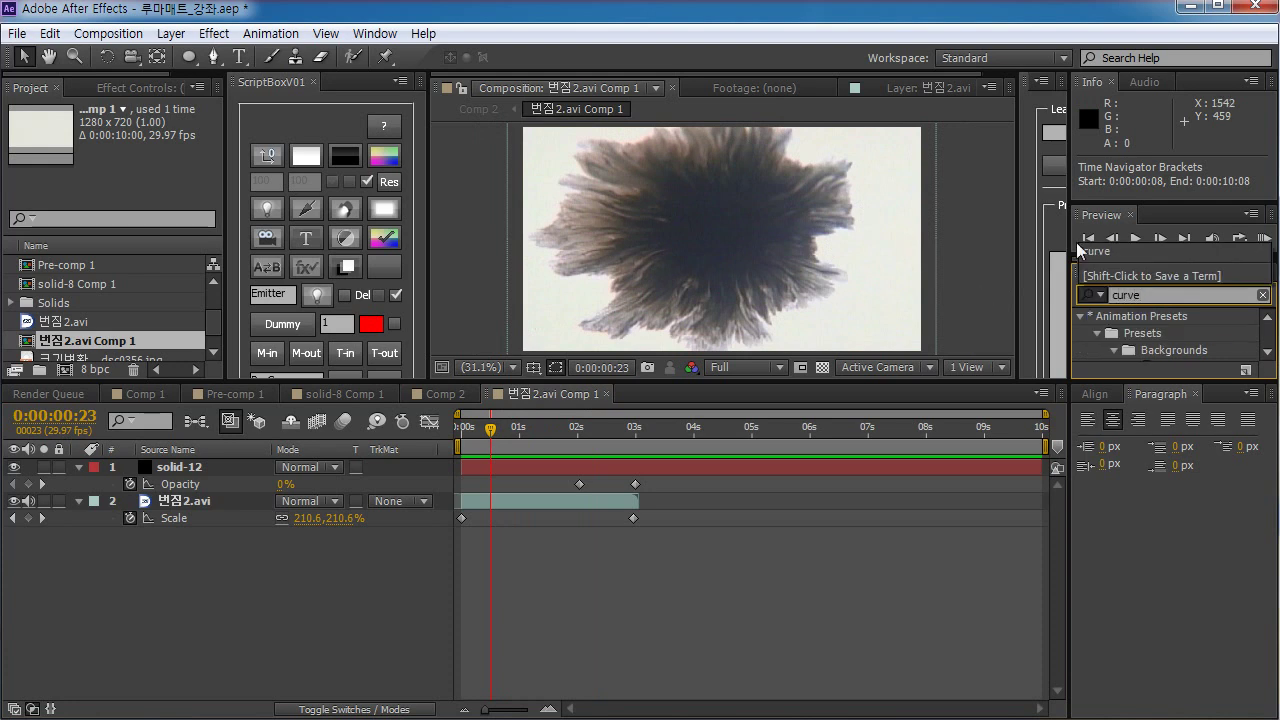
left_click(1265, 354)
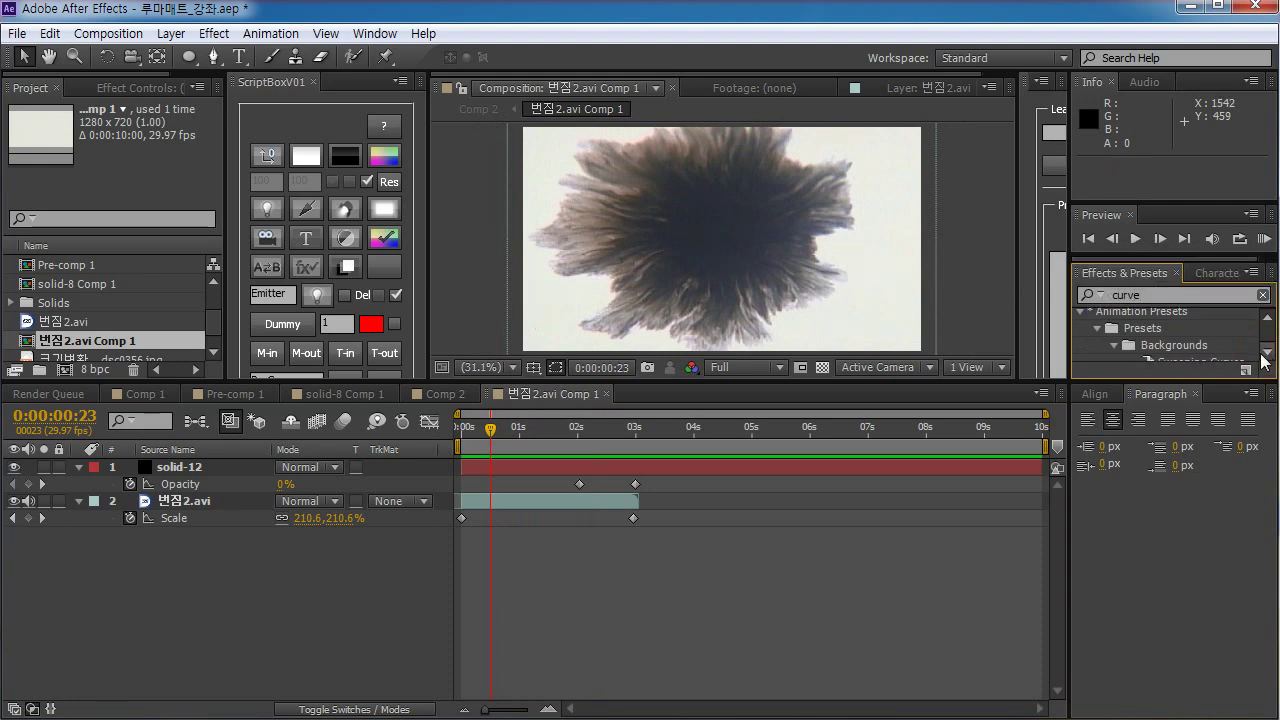
left_click_drag(1182, 261, 1182, 193)
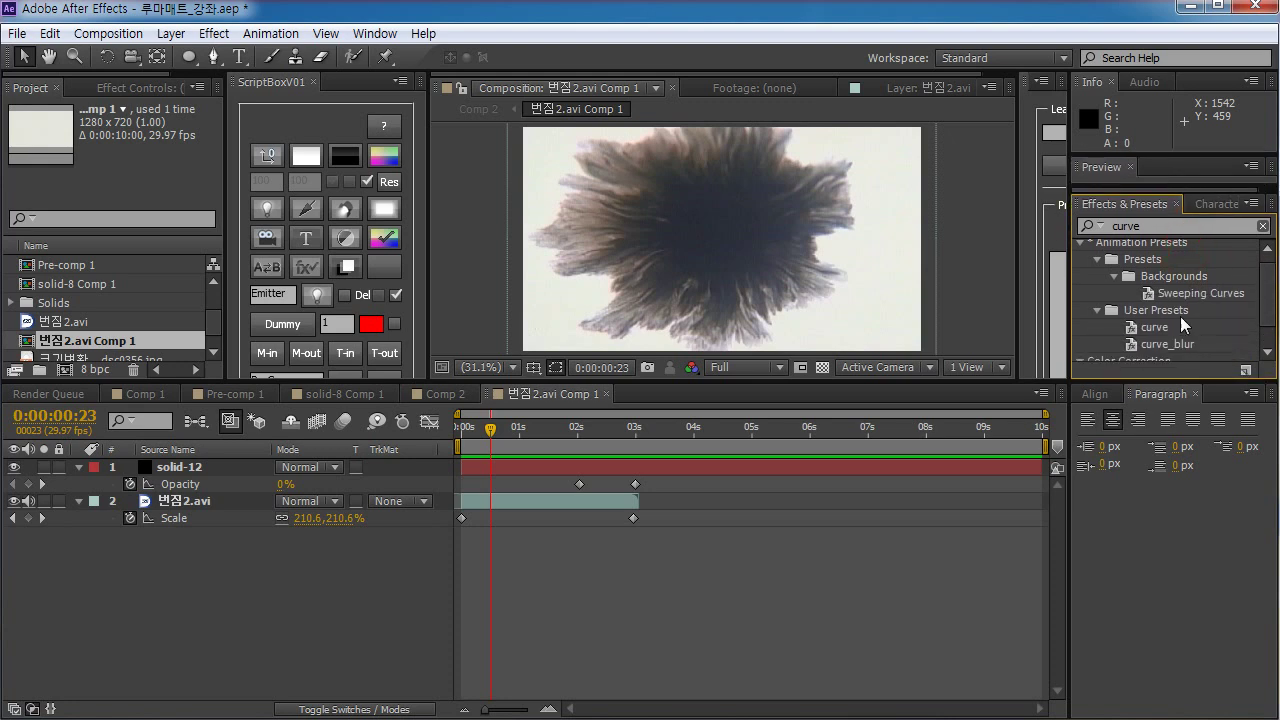
Apply Curves to the 번짐2.avi layer and bend the RGB curve into a steep S shape for stronger contrast
left_click_drag(1162, 379, 578, 609)
left_click_drag(166, 250, 166, 228)
left_click_drag(92, 305, 130, 334)
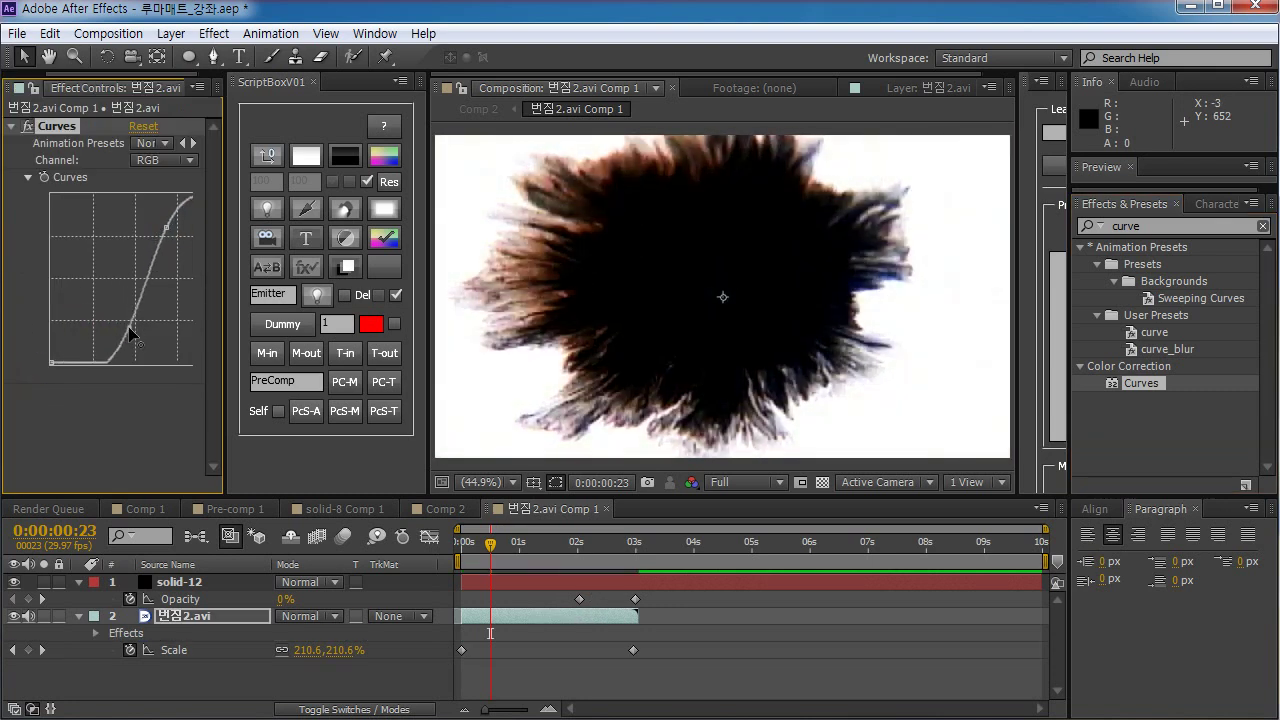
Return to Comp 2 and play back the ink transition with the higher-contrast matte
left_click(140, 509)
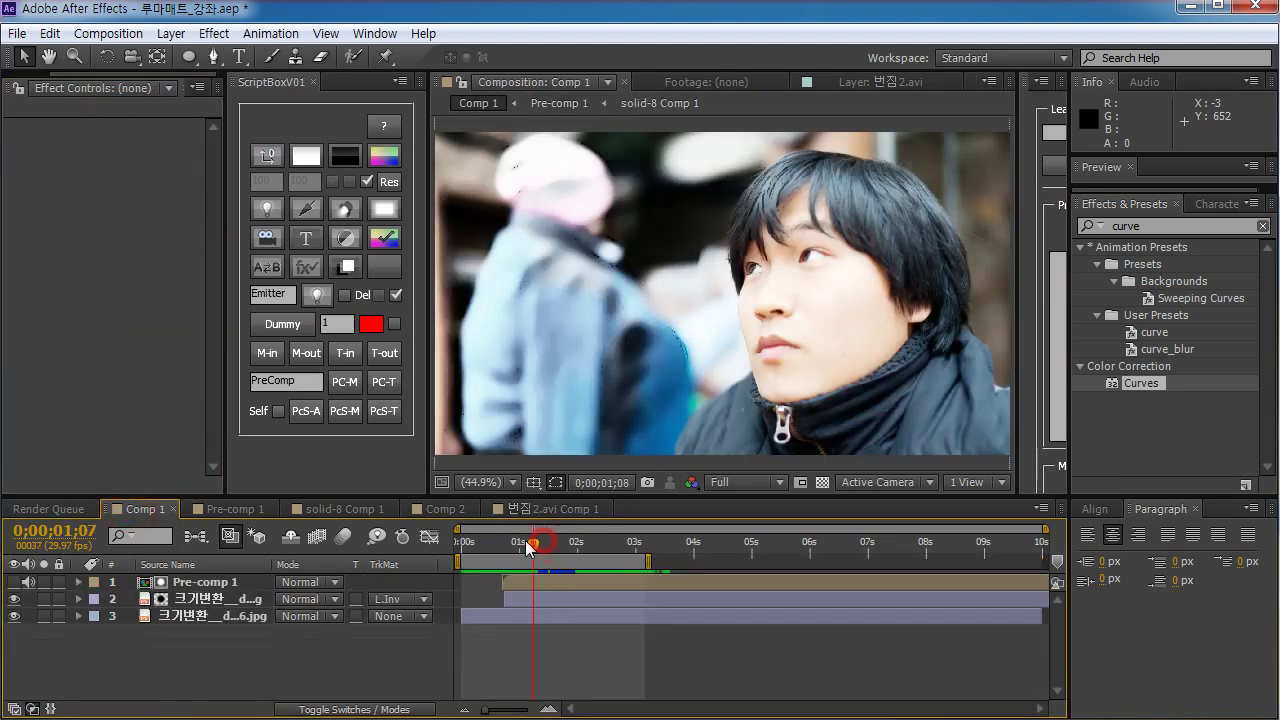
left_click(435, 508)
mouse_move(578, 545)
left_mouse_down()
mouse_move(537, 545)
mouse_move(711, 545)
mouse_move(520, 571)
mouse_move(572, 563)
left_mouse_up()
key("space")
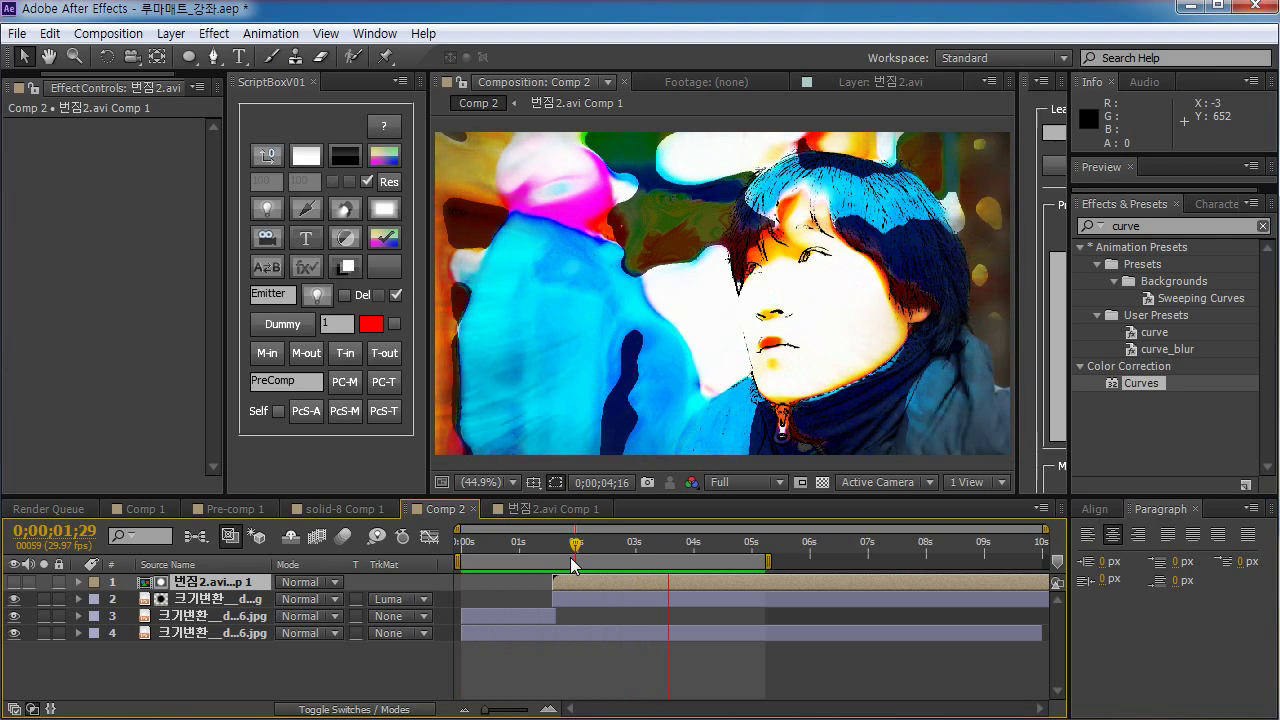
key("space")
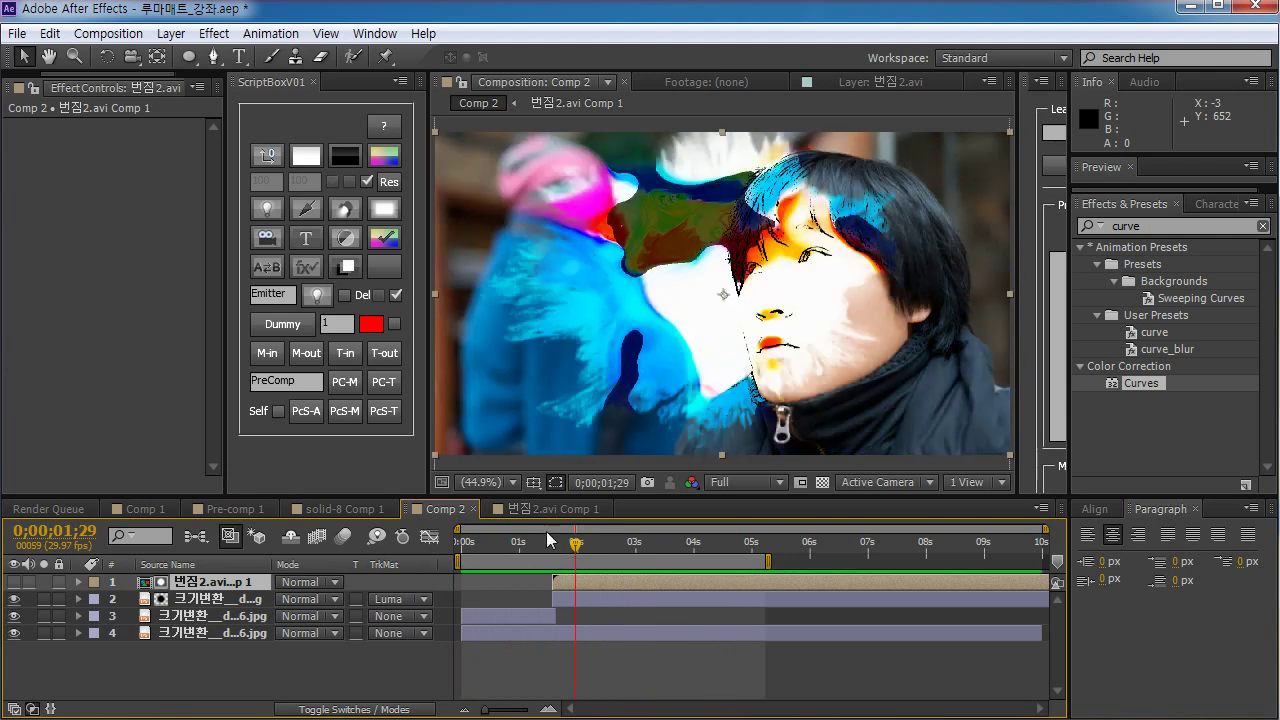
key("space")
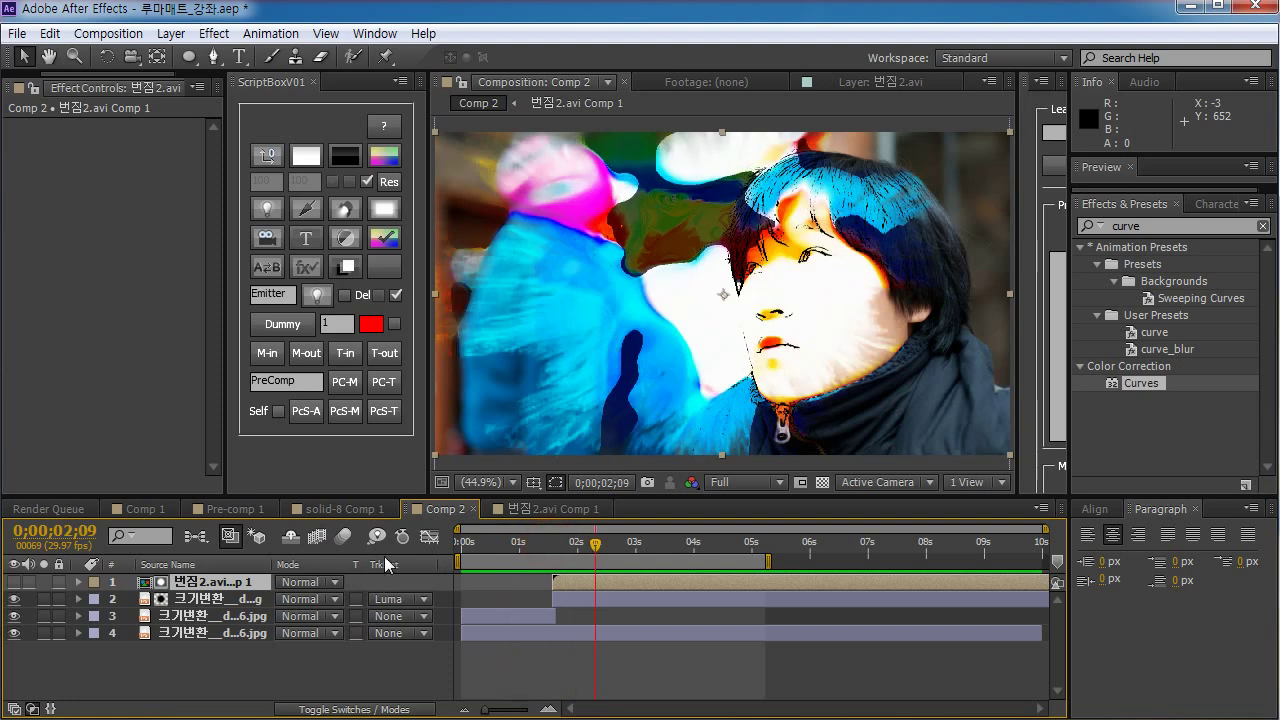
Replay and scrub the Comp 2 transition to 0;00;01;25, examining the ink edges with the whole frame in view
left_click(522, 545)
key("space")
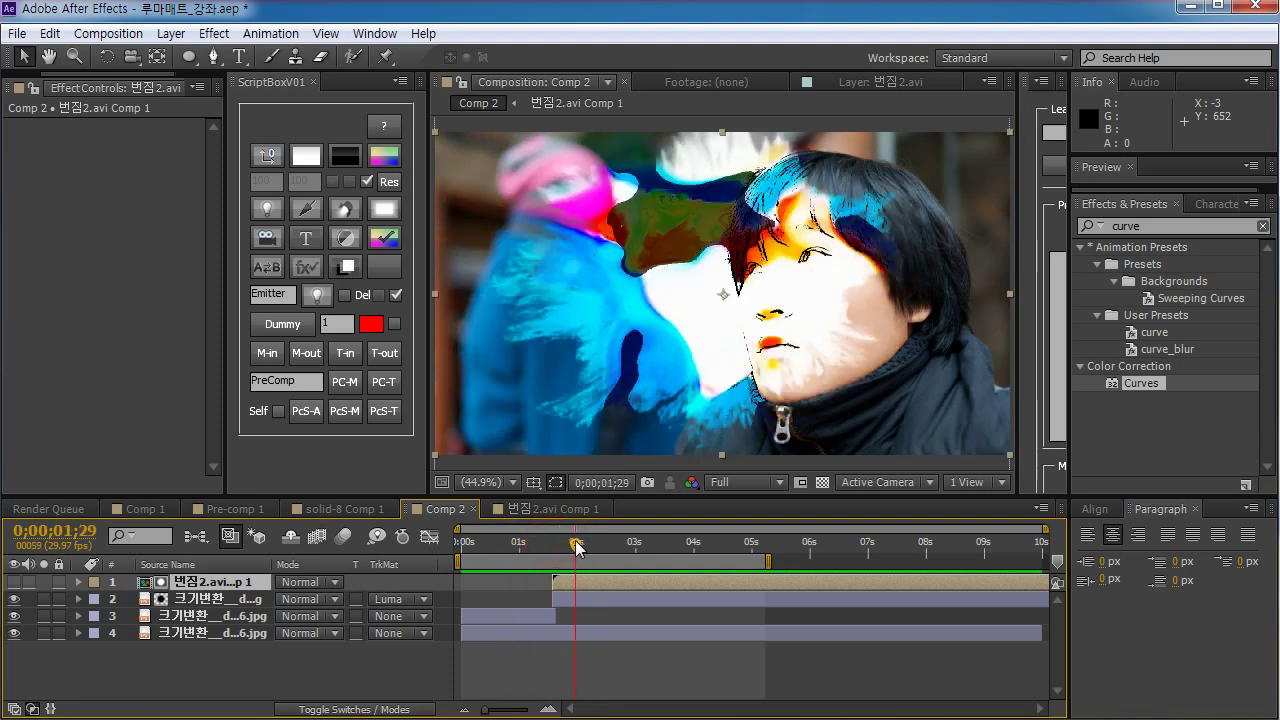
key("space")
left_click_drag(524, 548, 568, 548)
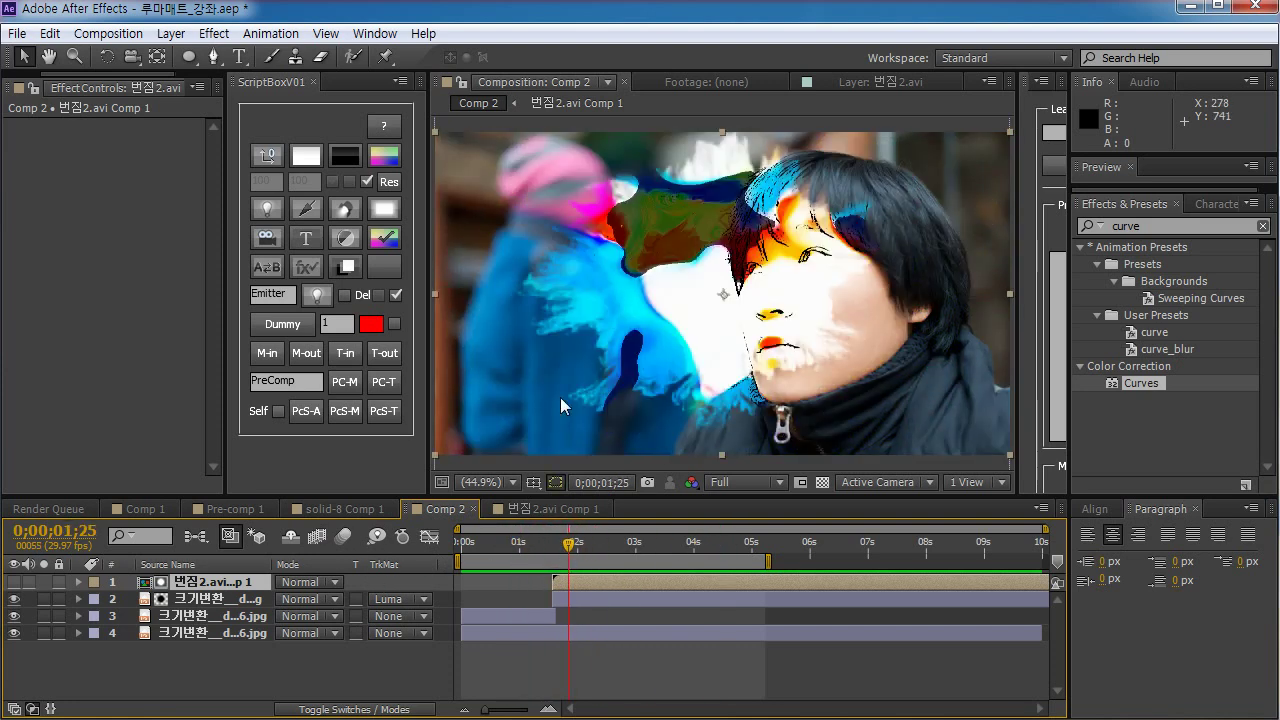
key("comma")
key("comma")
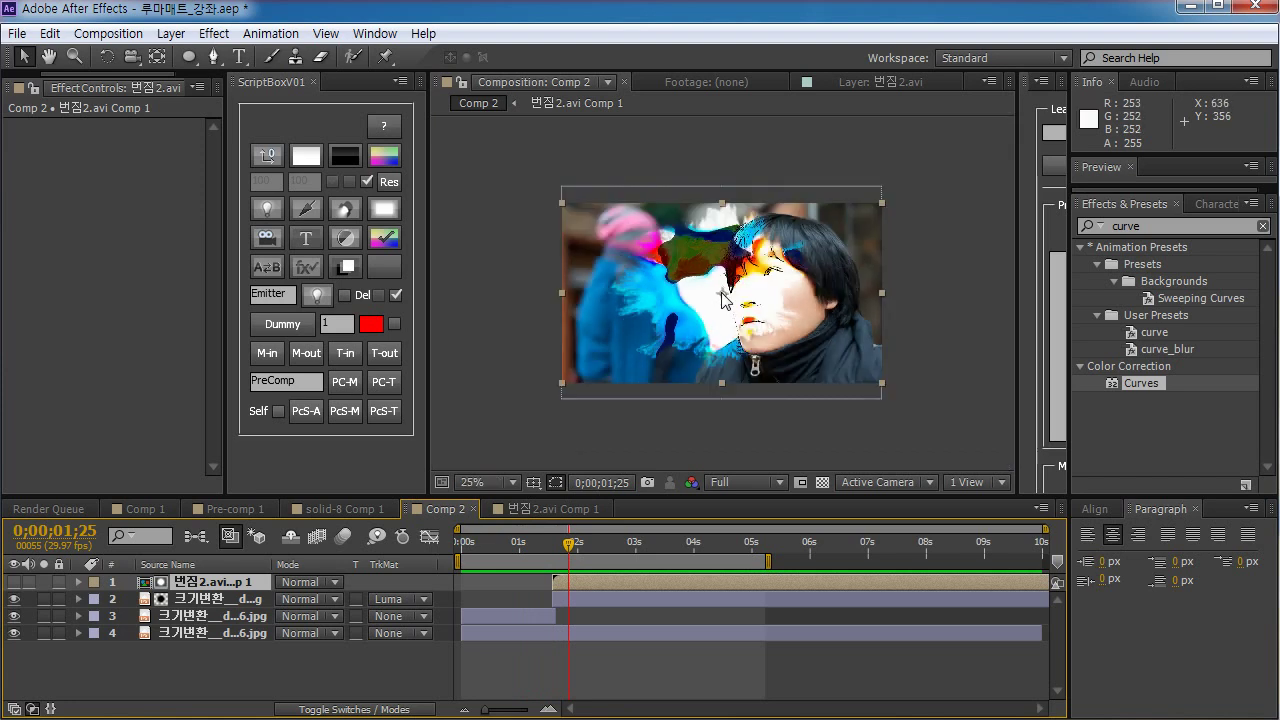
key("period")
key("period")
key("comma")
key("comma")
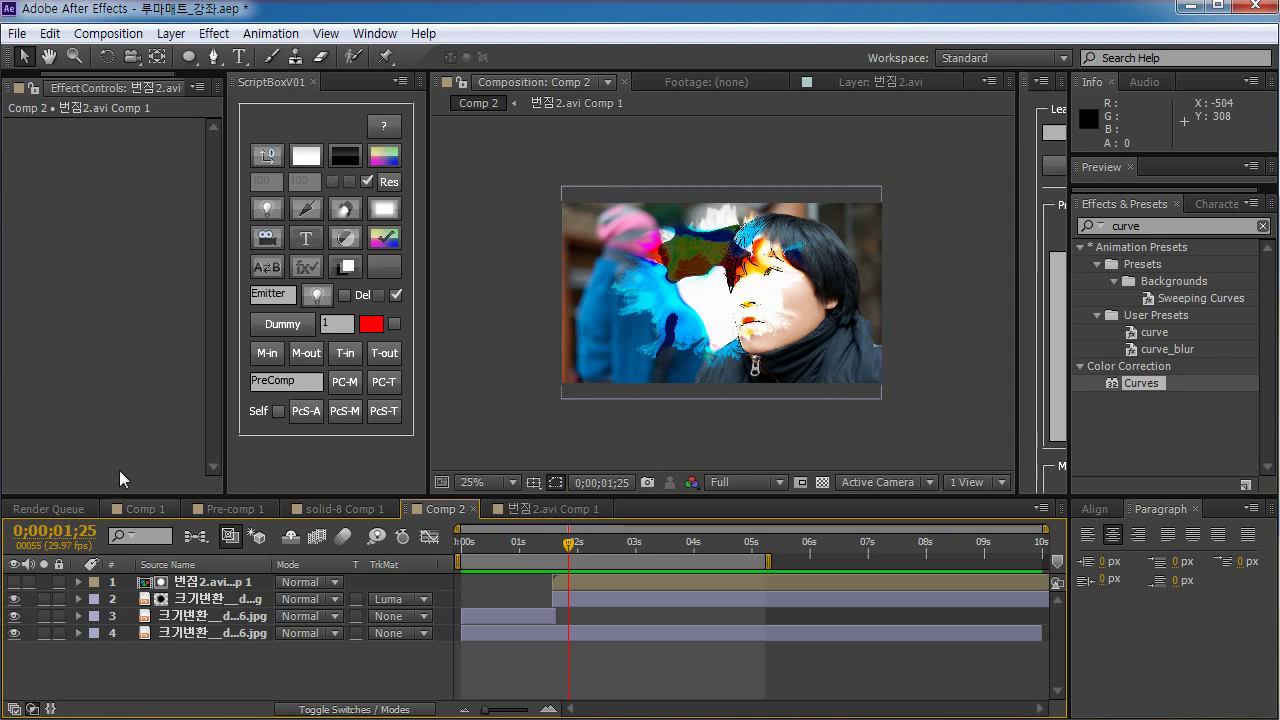
In 번짐2.avi Comp 1, go to 0:00:00:08, hide the solid-12 and 번짐2.avi layers, and collapse their properties
left_click(215, 582)
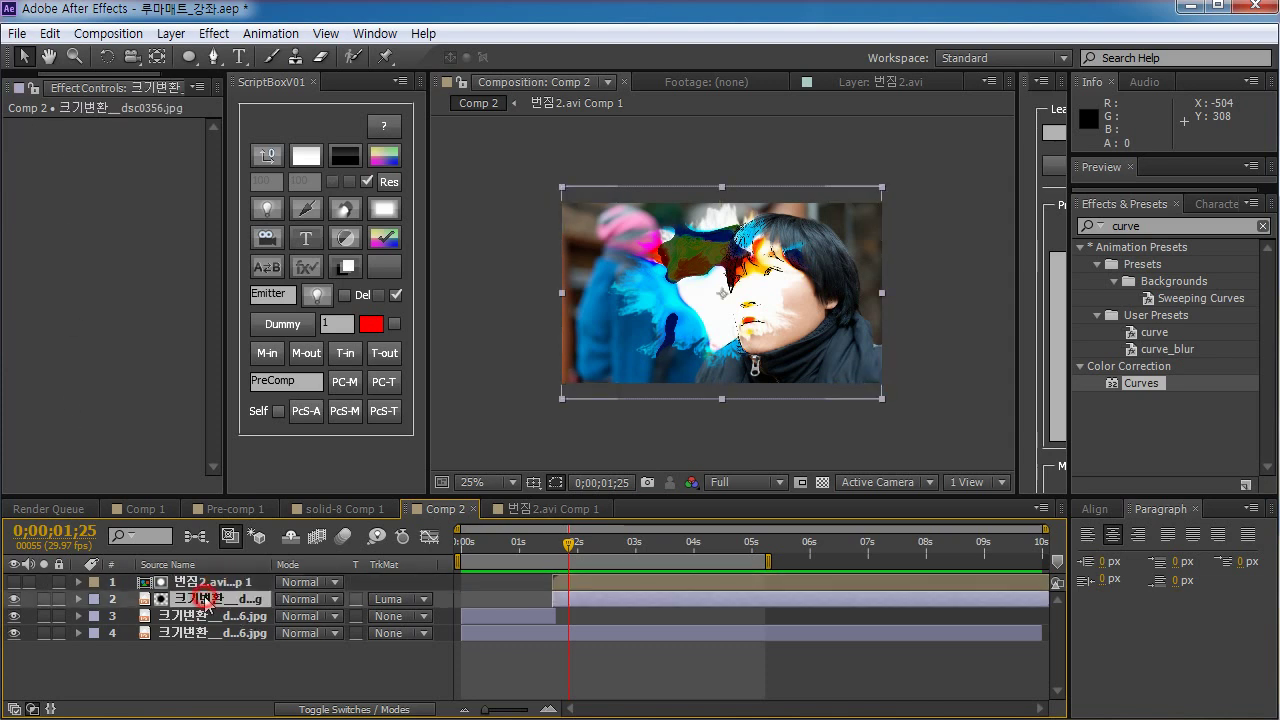
double_click(620, 590)
left_click_drag(540, 545, 462, 545)
left_click(13, 582)
left_click(13, 616)
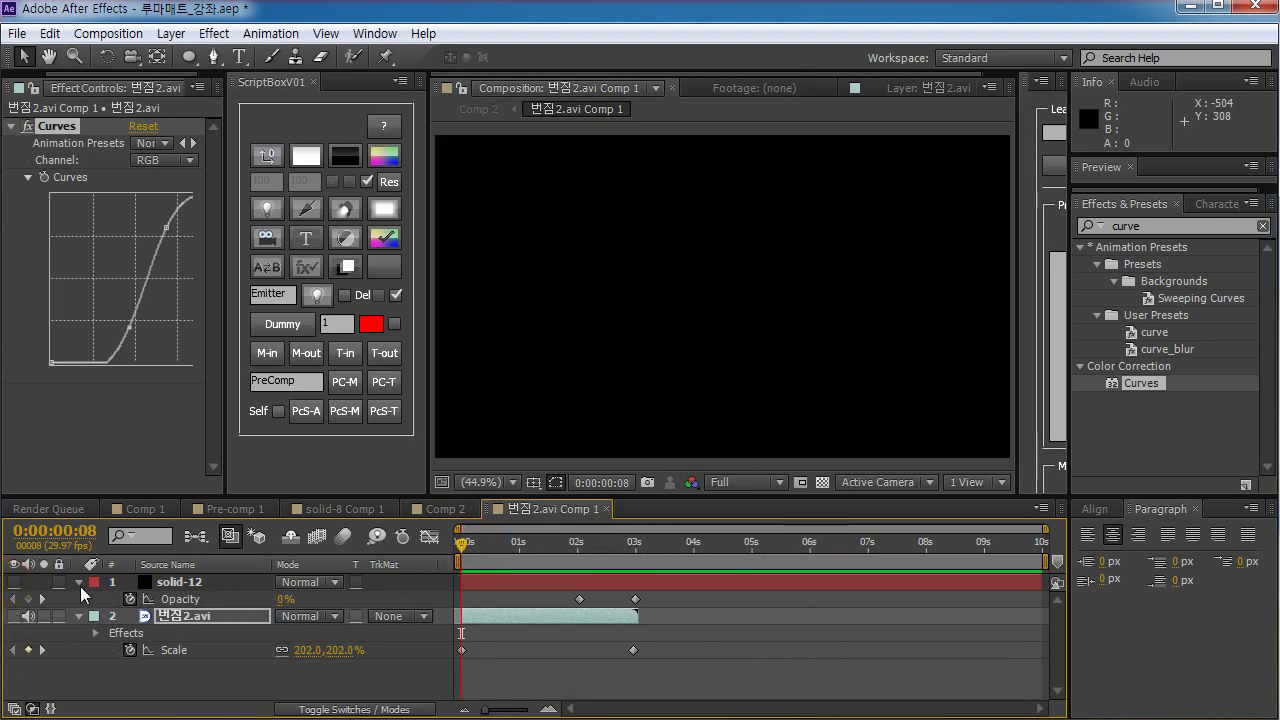
left_click(168, 582)
left_click(175, 617, "ctrl")
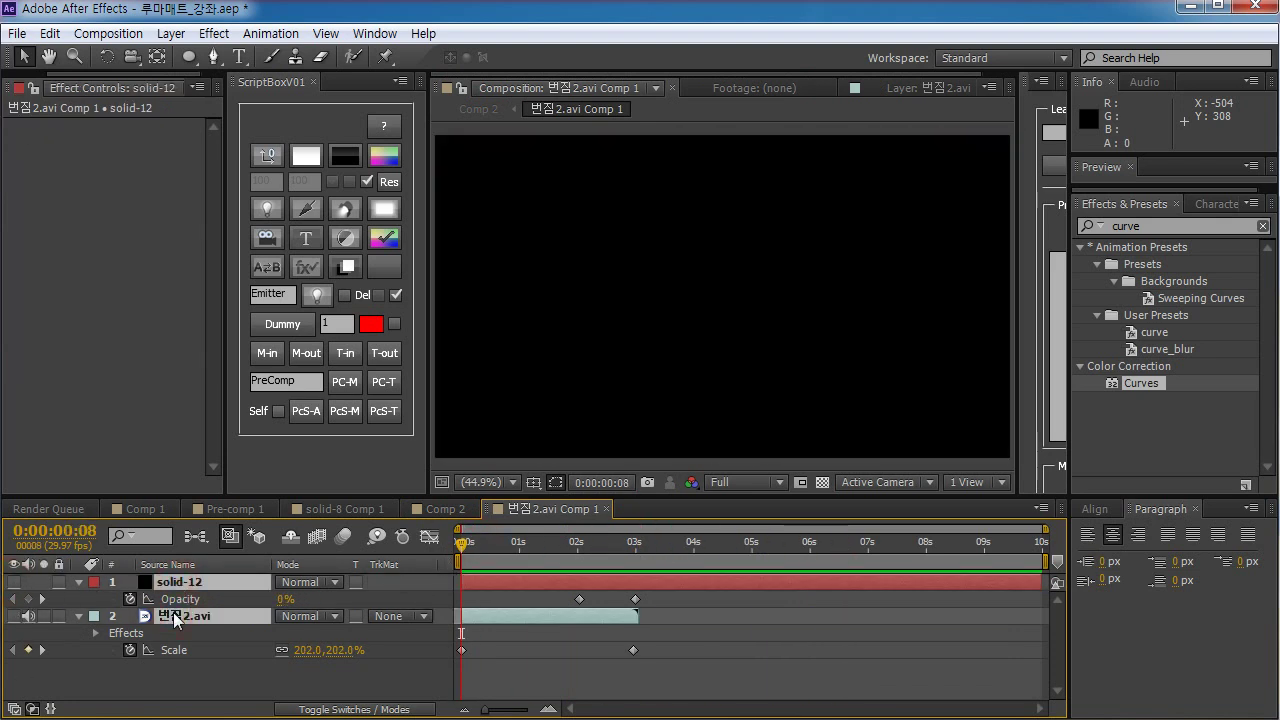
key("u")
left_click(224, 677)
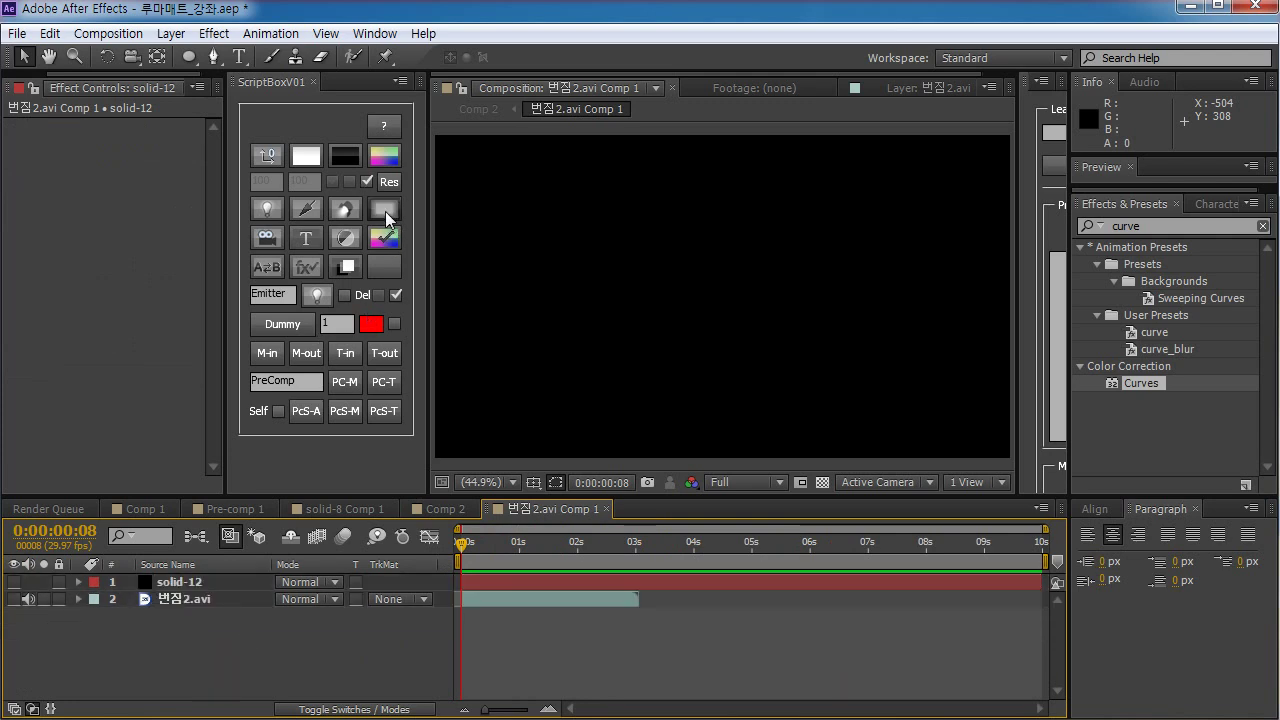
Add a full-frame white solid to the pre-comp and a black solid above it
left_click(306, 156)
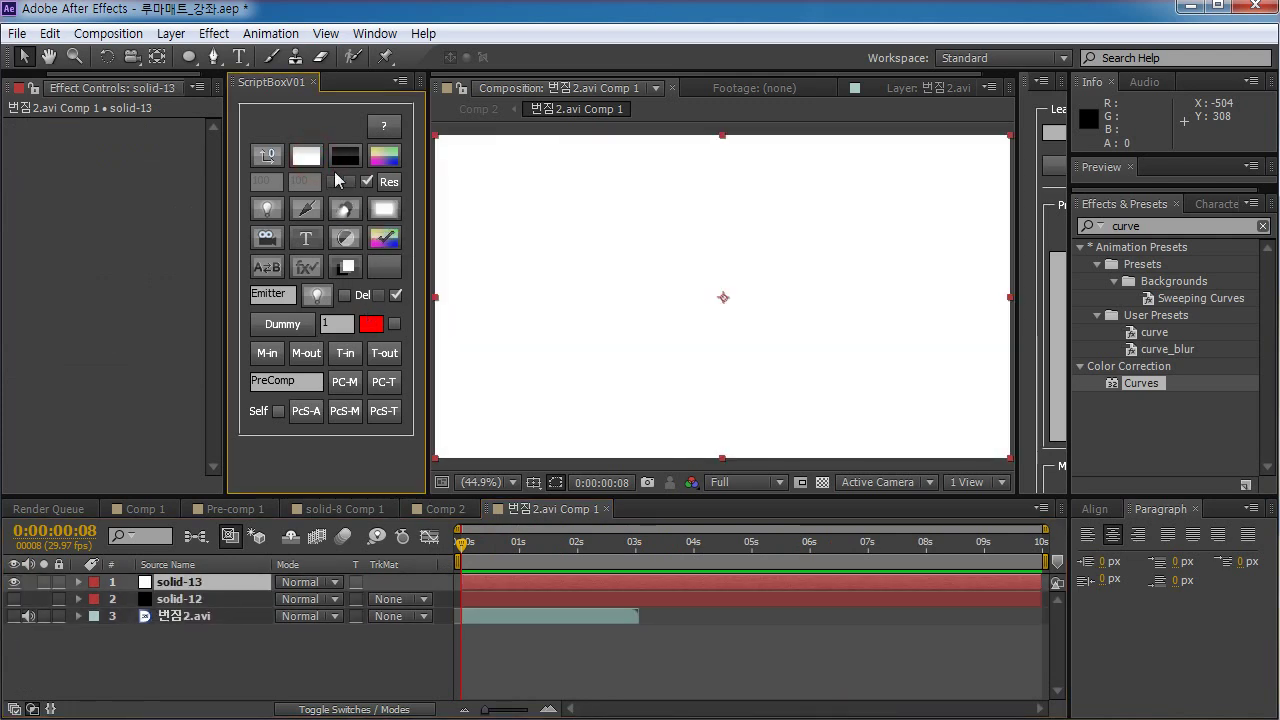
left_click(345, 157)
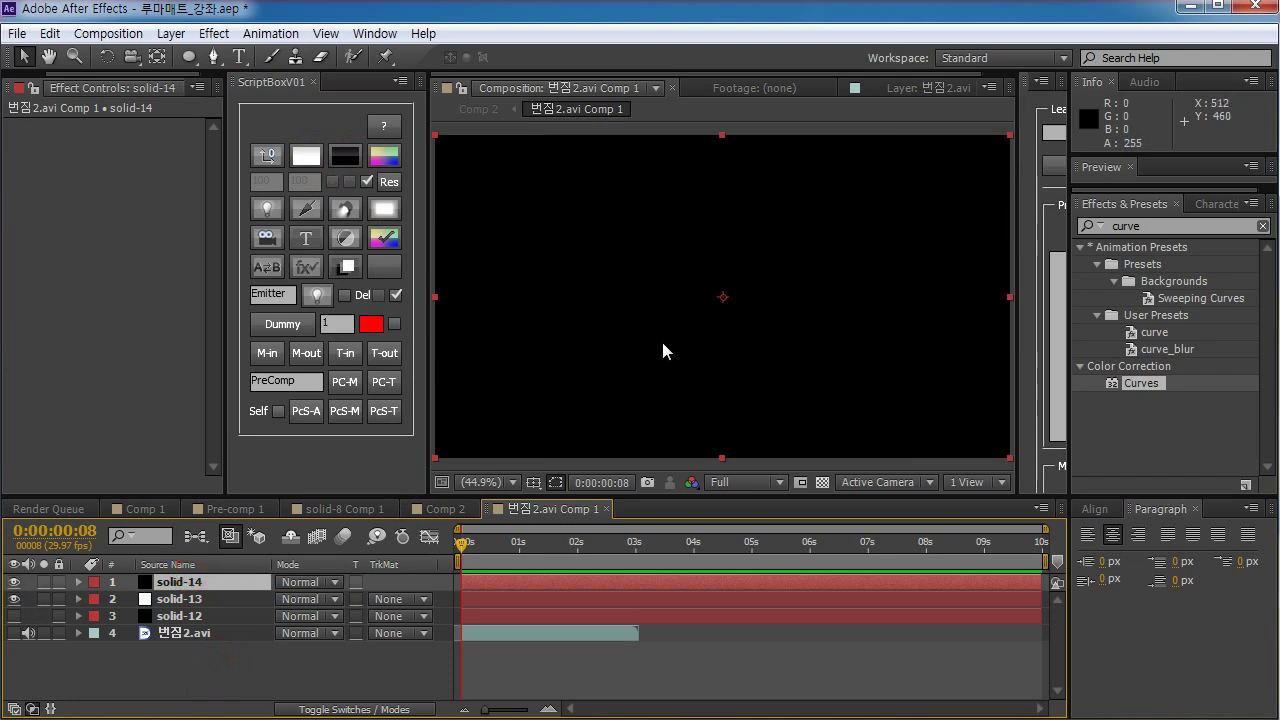
double_click(1141, 384)
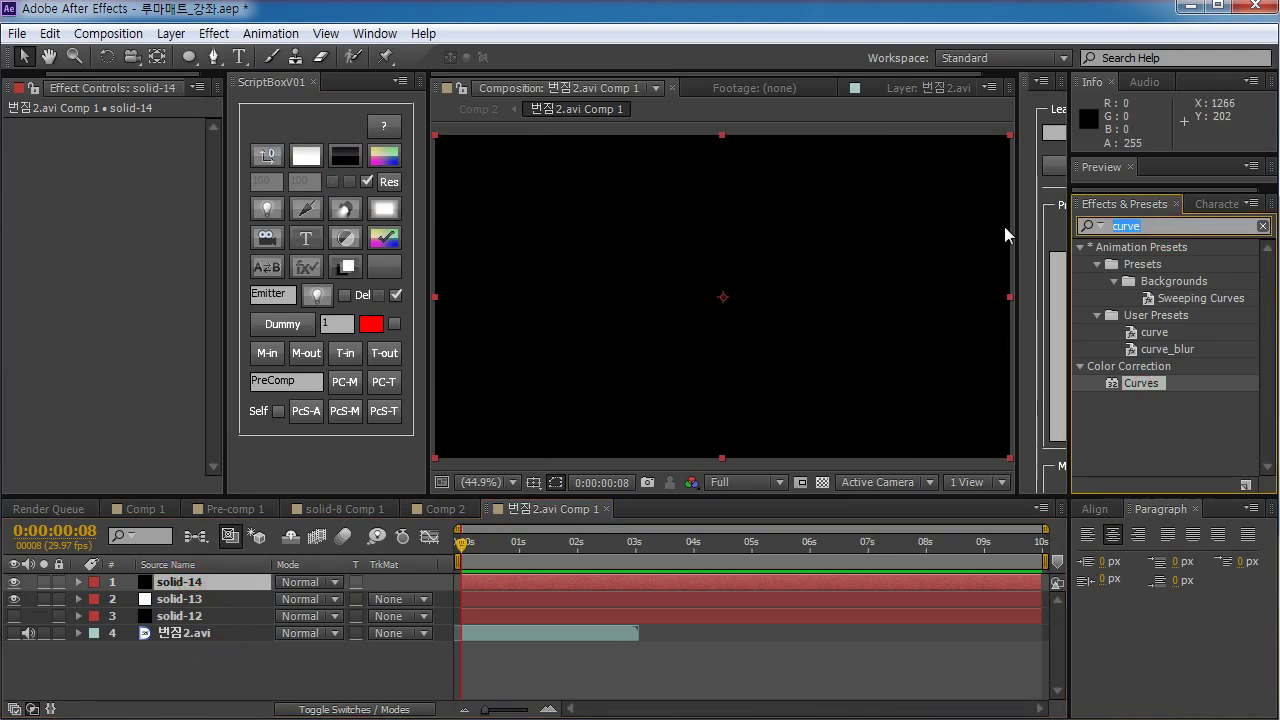
Examine the smoky wipe in Pre-comp 1, showing the Black S... 1 Comp 1 layer instead of solid-8 Comp 1 and scrubbing to 0;00;00;06
left_click(140, 509)
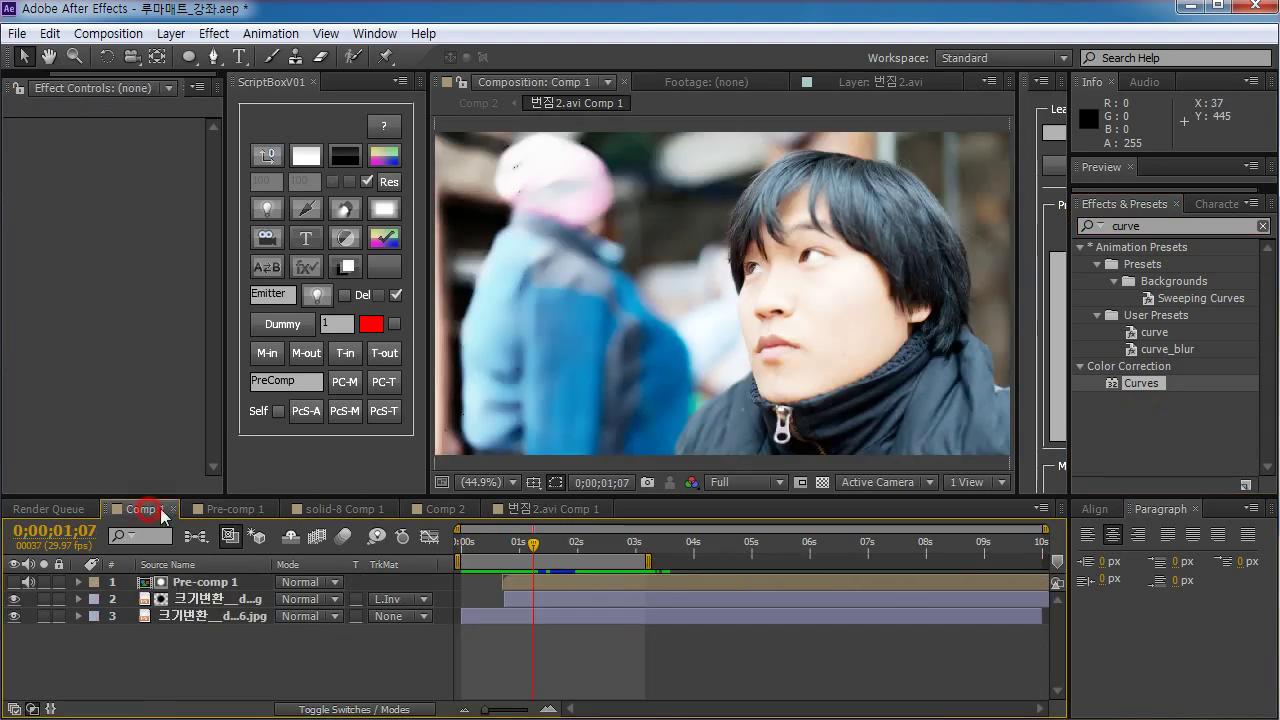
left_click(253, 509)
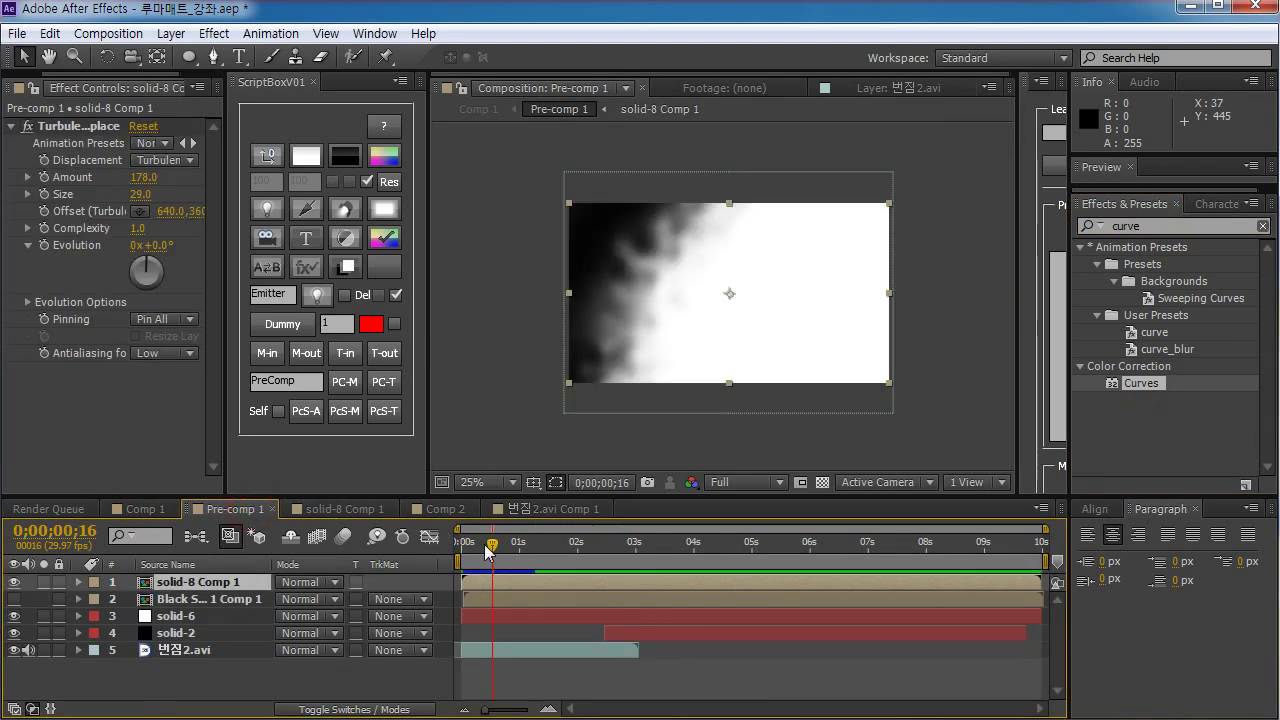
mouse_move(490, 542)
left_mouse_down()
mouse_move(540, 545)
mouse_move(497, 543)
left_mouse_up()
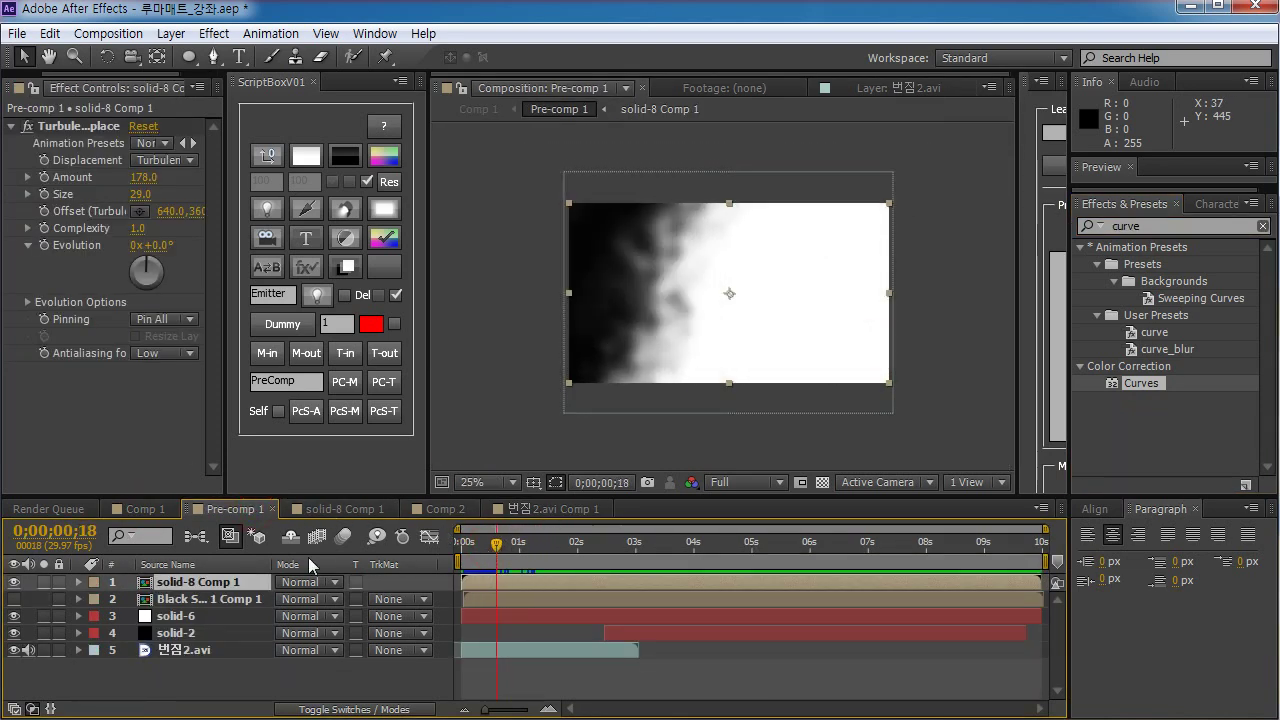
left_click(14, 582)
left_click(489, 545)
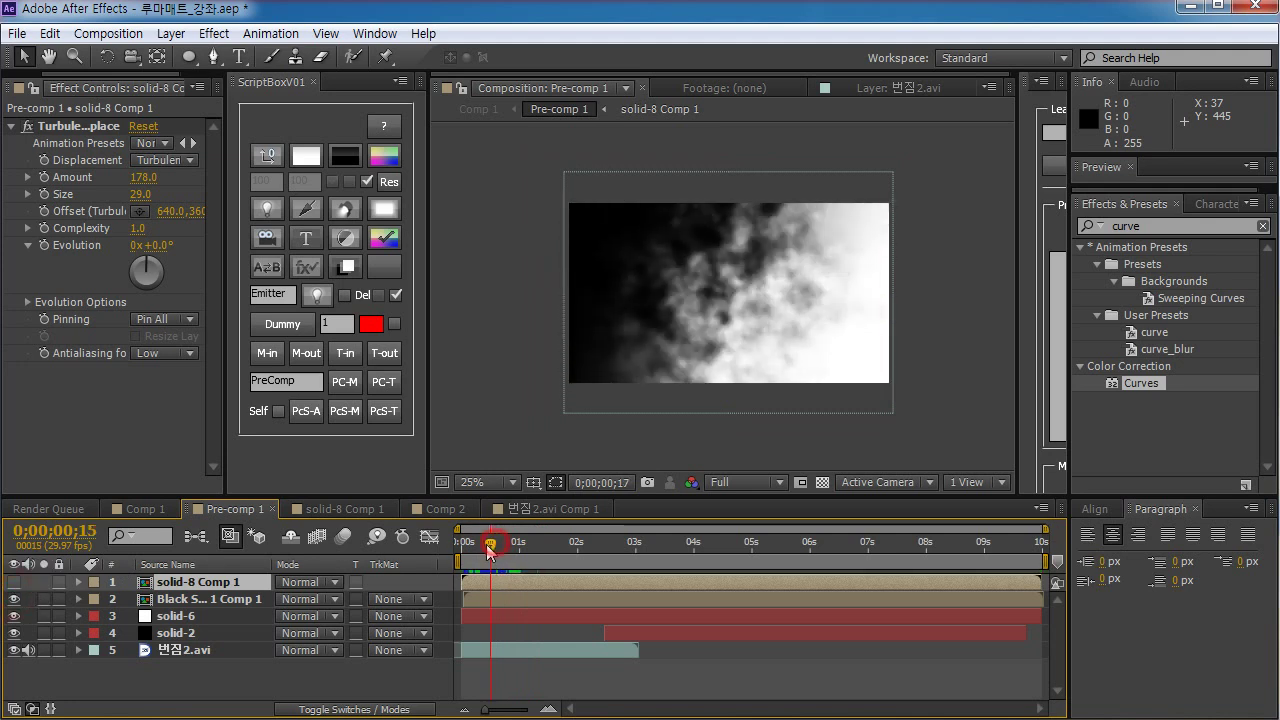
left_click_drag(489, 548, 471, 582)
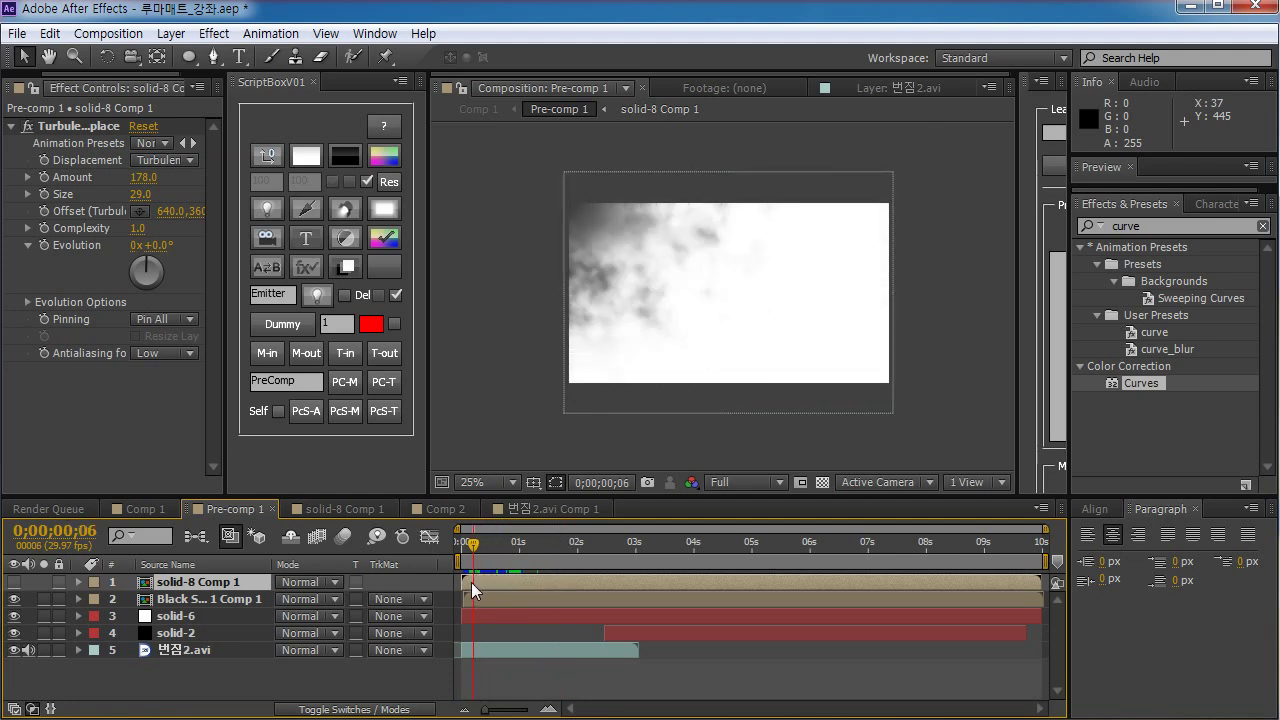
Return to 번짐2.avi Comp 1 and compare the white and black solids by toggling solid-14's visibility
left_click(550, 508)
left_click(445, 508)
left_click(550, 508)
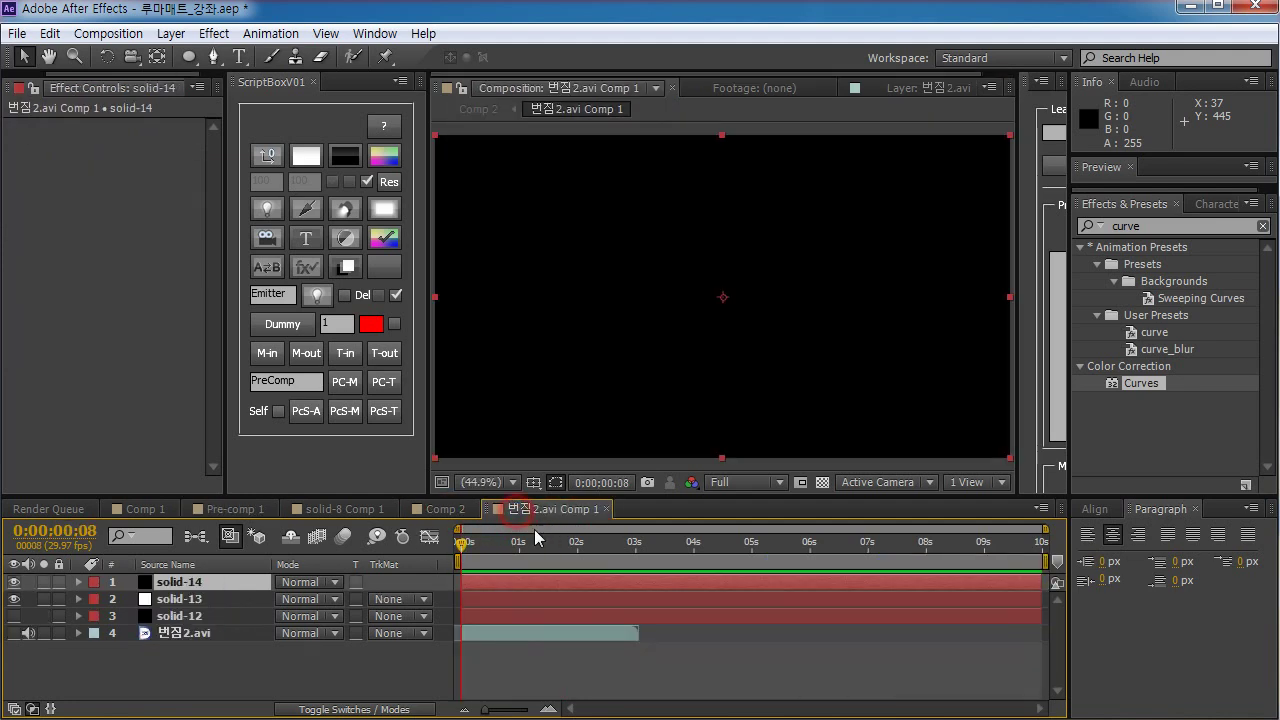
left_click(190, 599)
left_click(14, 582)
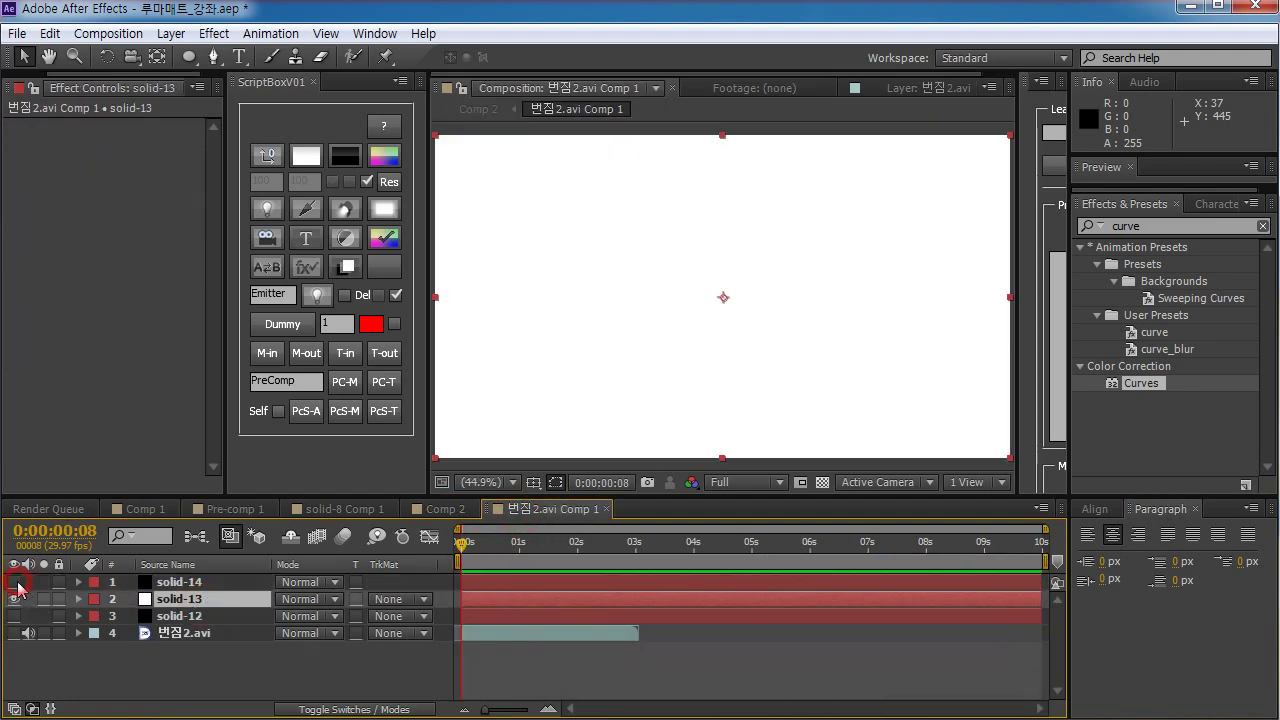
left_click(14, 582)
Find the Linear Wipe transition by searching "linear" and apply it to the black solid-14 layer
left_click(190, 582)
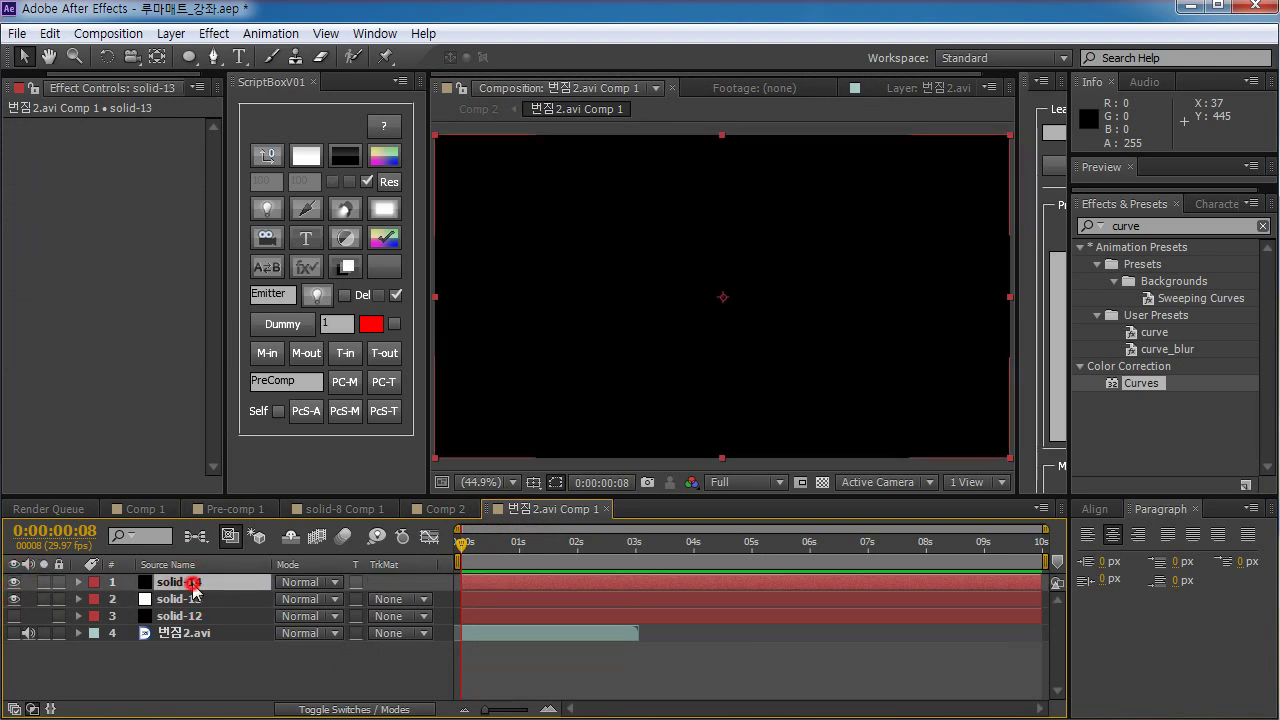
double_click(1151, 226)
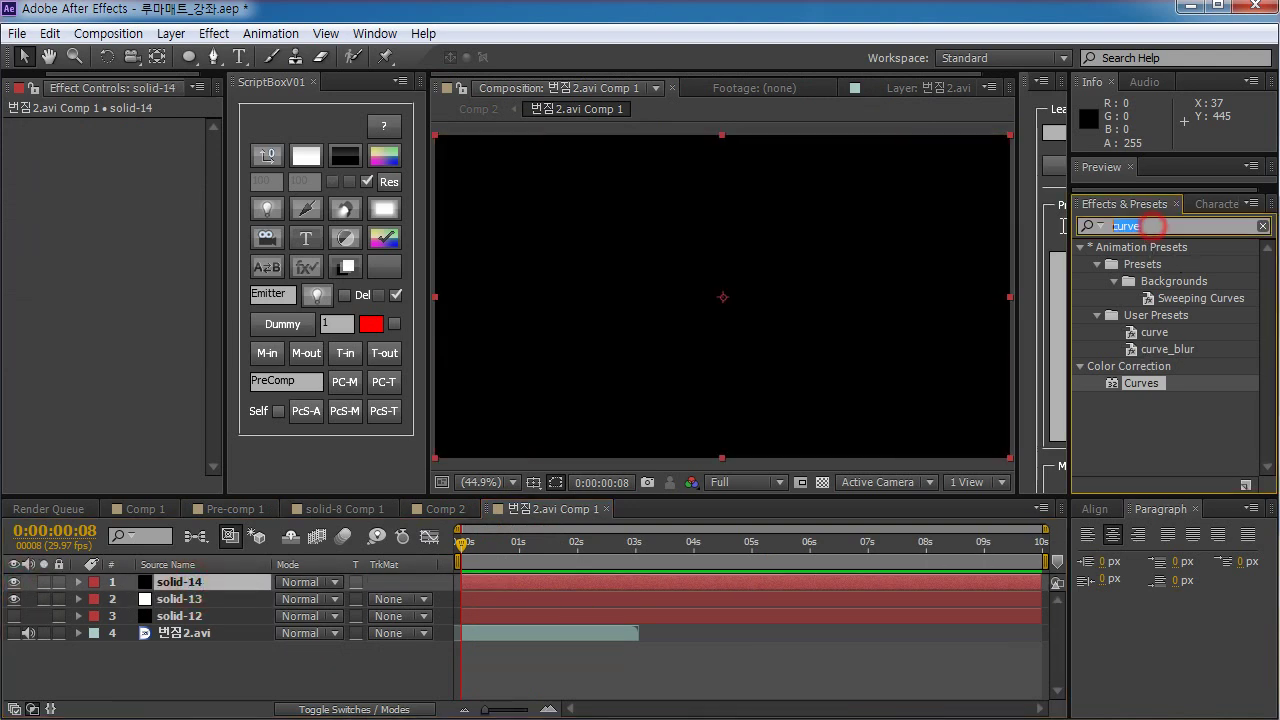
type("linear")
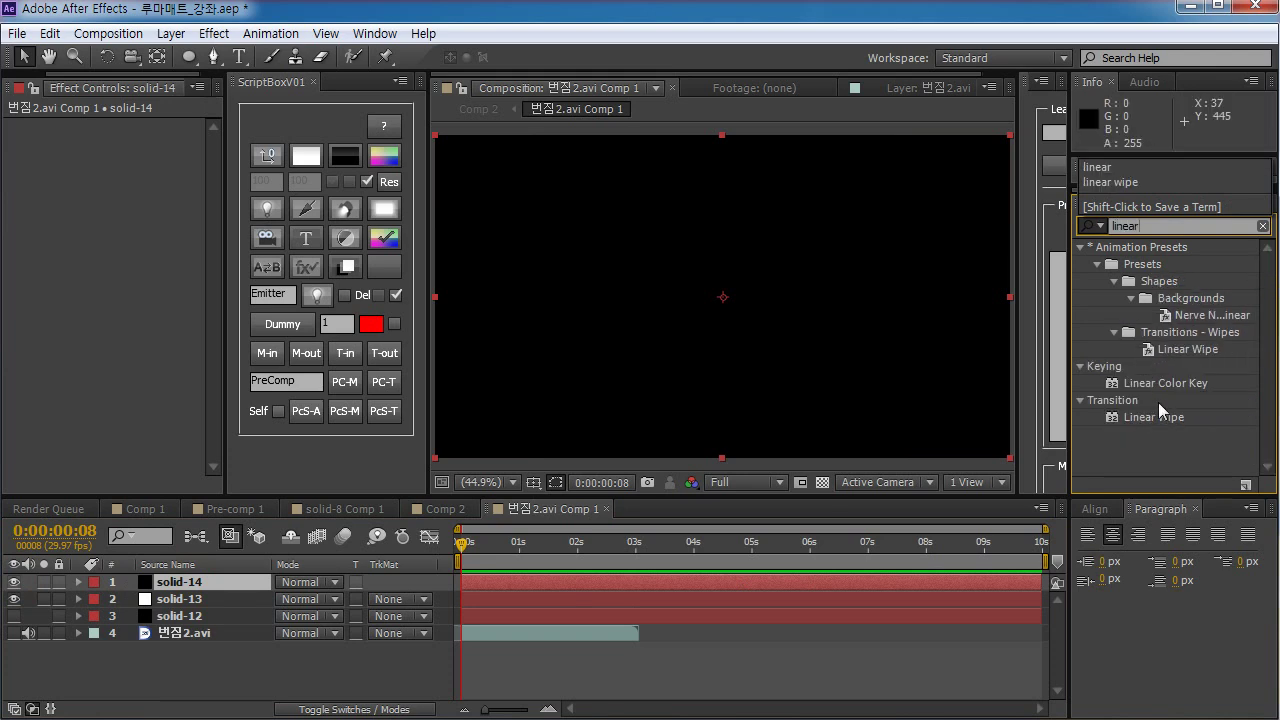
left_click_drag(1165, 423, 617, 574)
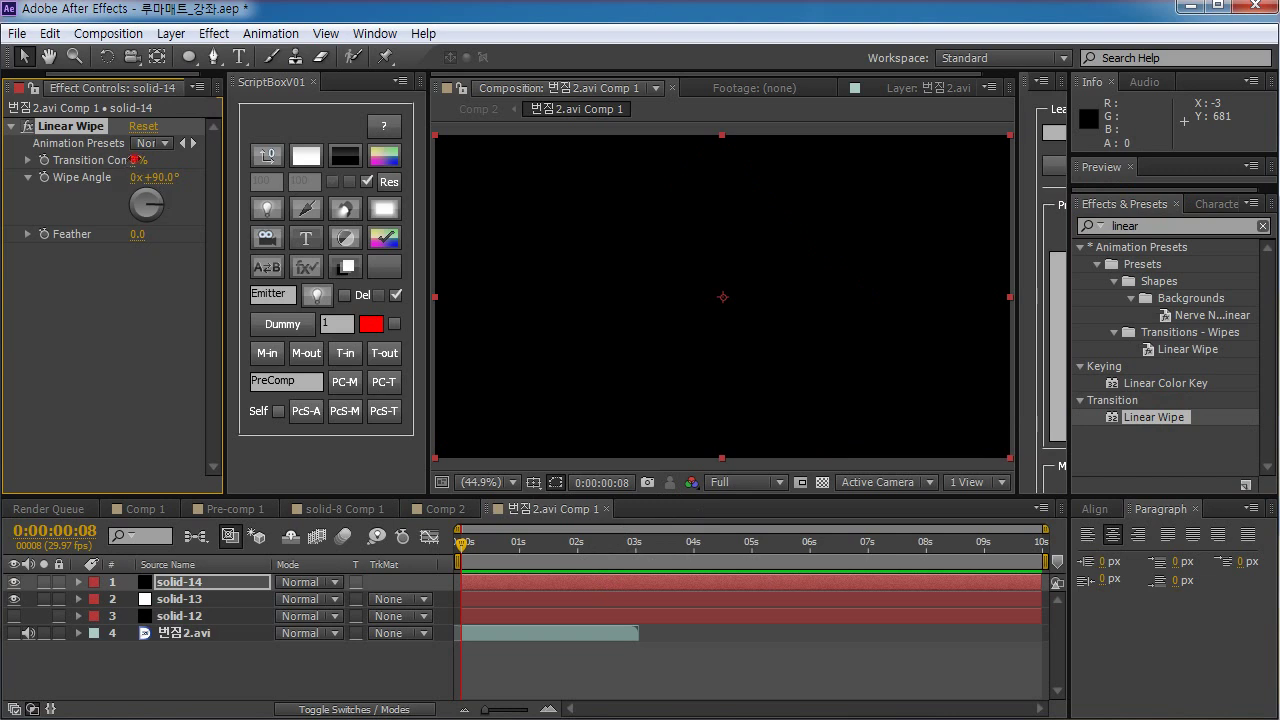
Set the Linear Wipe angle to 316° and keyframe Transition Completion from 100% at 0;00;00;08 to 0% at 0;00;01;06
left_click_drag(133, 160, 219, 173)
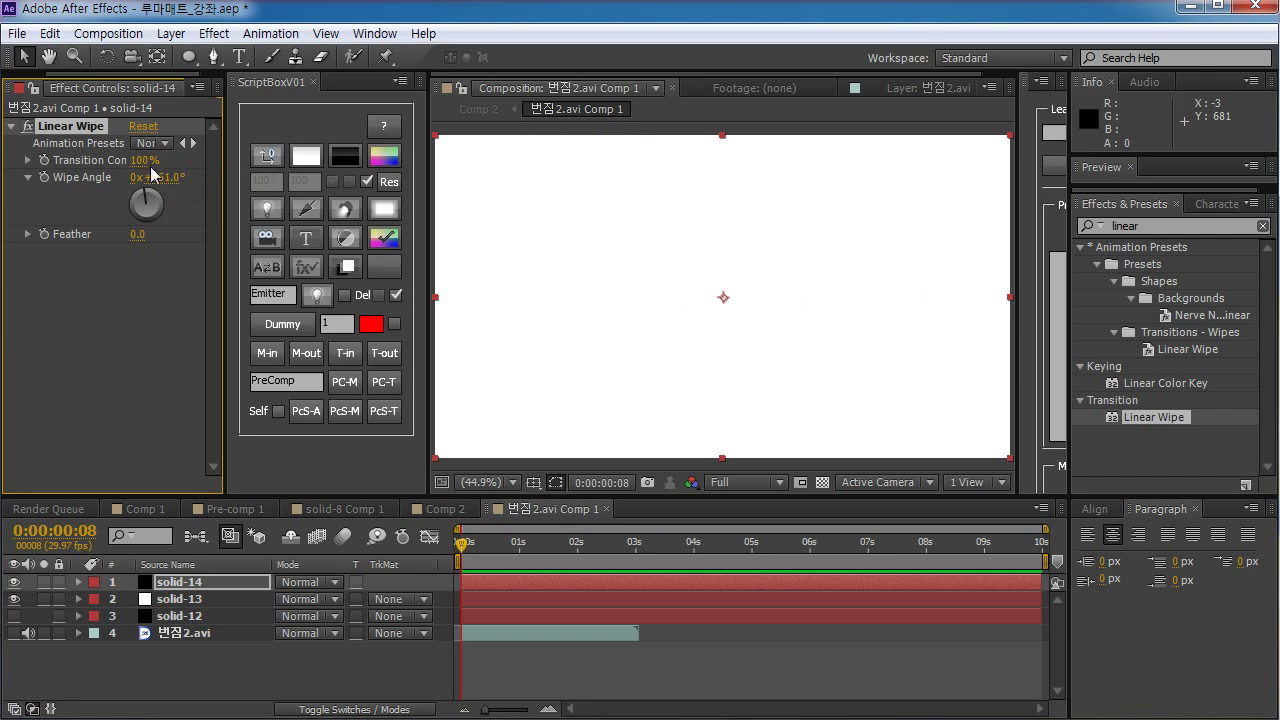
left_click_drag(145, 160, 197, 155)
left_click(43, 160)
left_click_drag(467, 557, 515, 548)
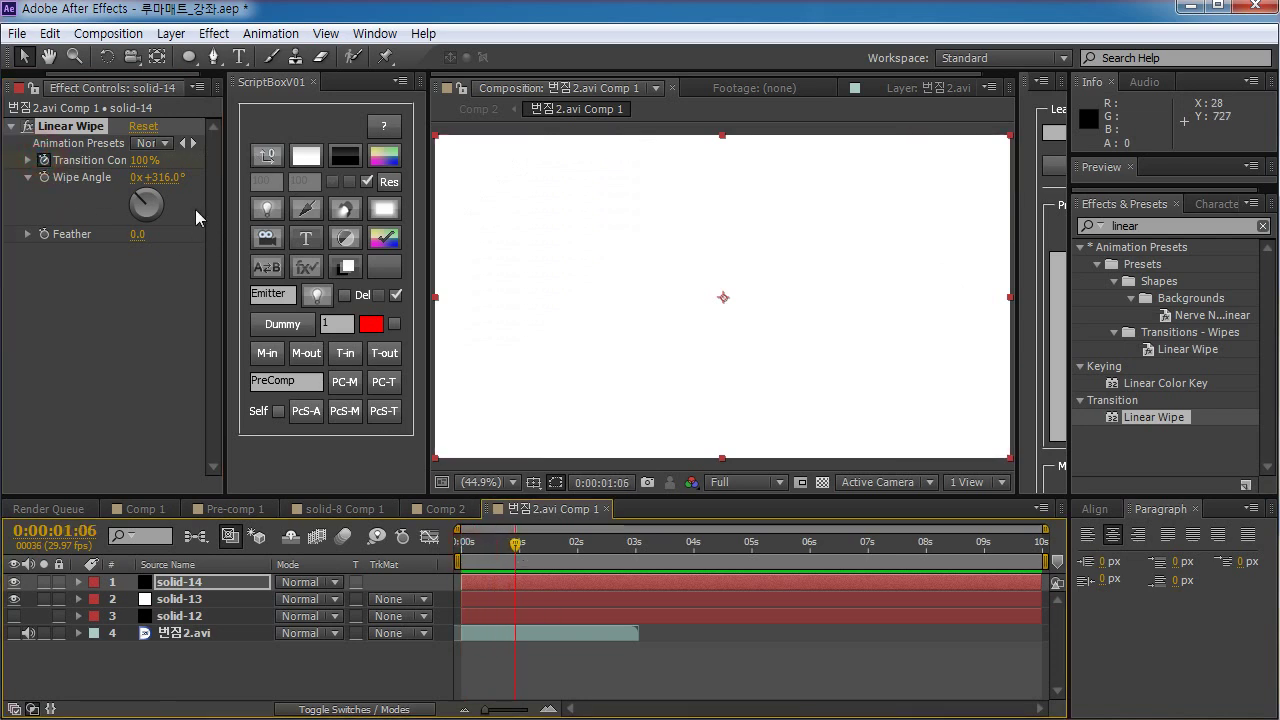
left_click_drag(142, 162, 96, 161)
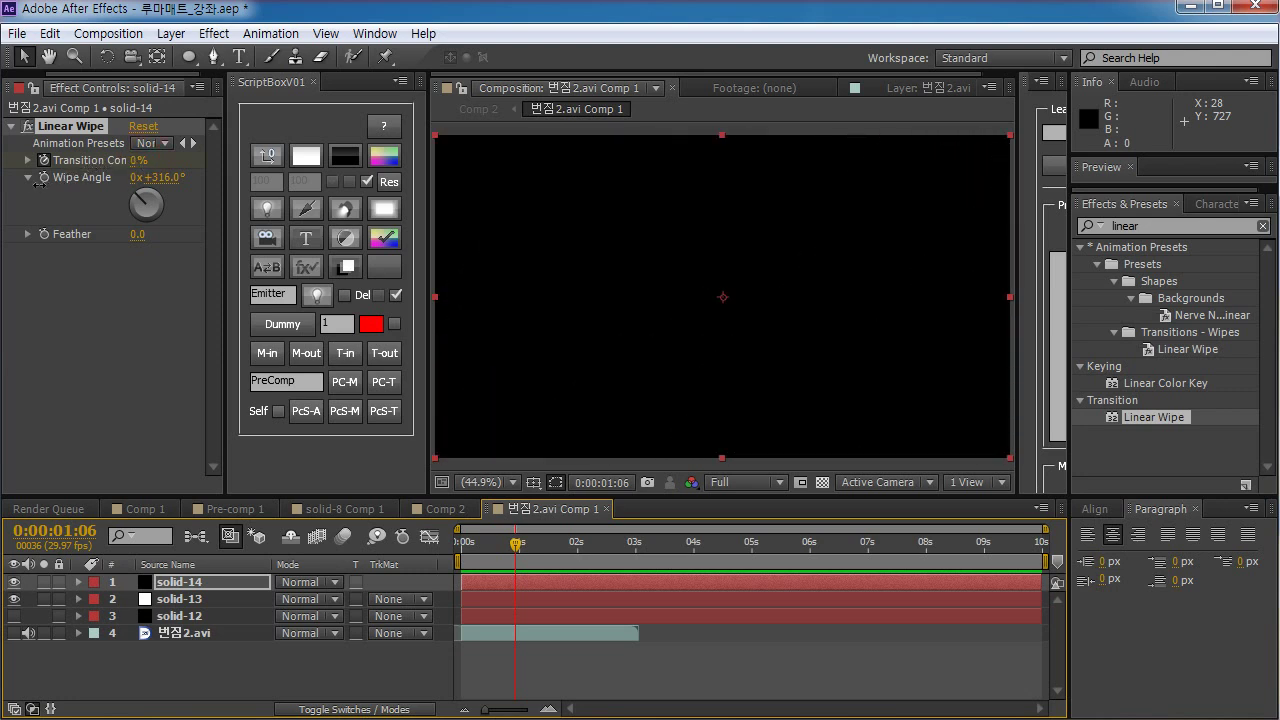
Soften the wipe edge on solid-14 by raising the Linear Wipe Feather to 643, checking it partway through the transition
left_click_drag(518, 549, 483, 545)
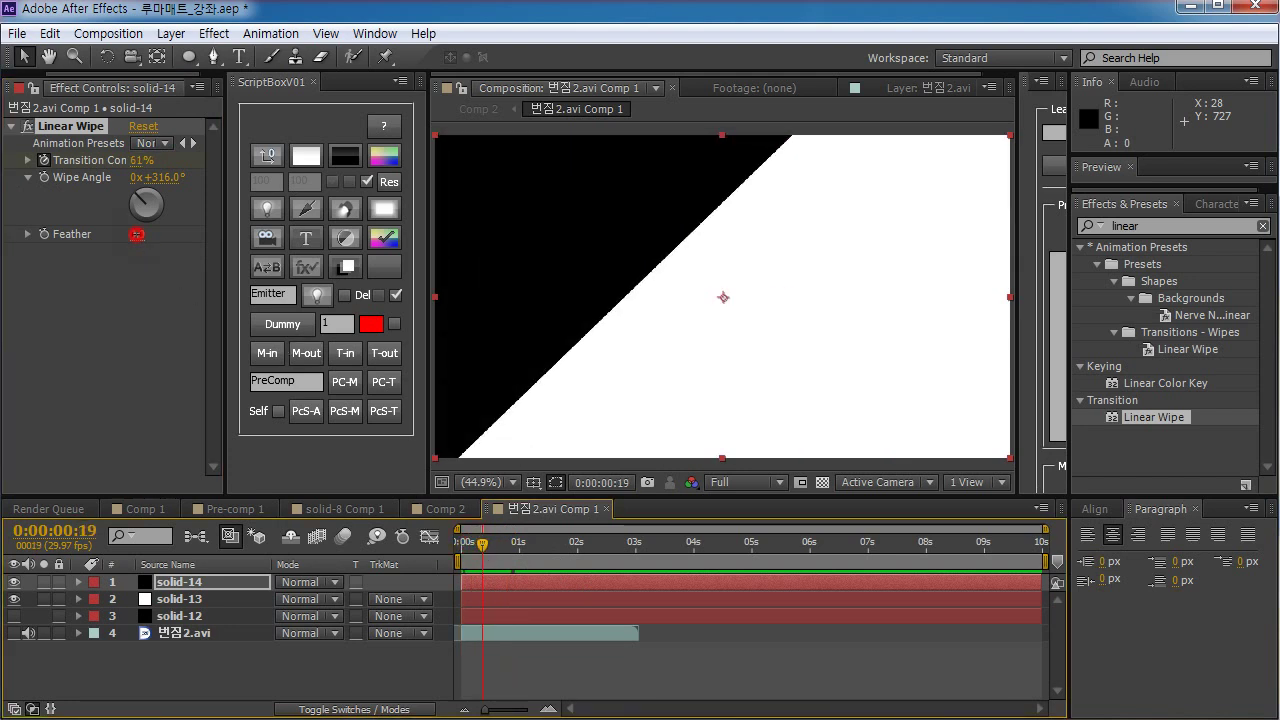
left_click_drag(137, 234, 704, 219)
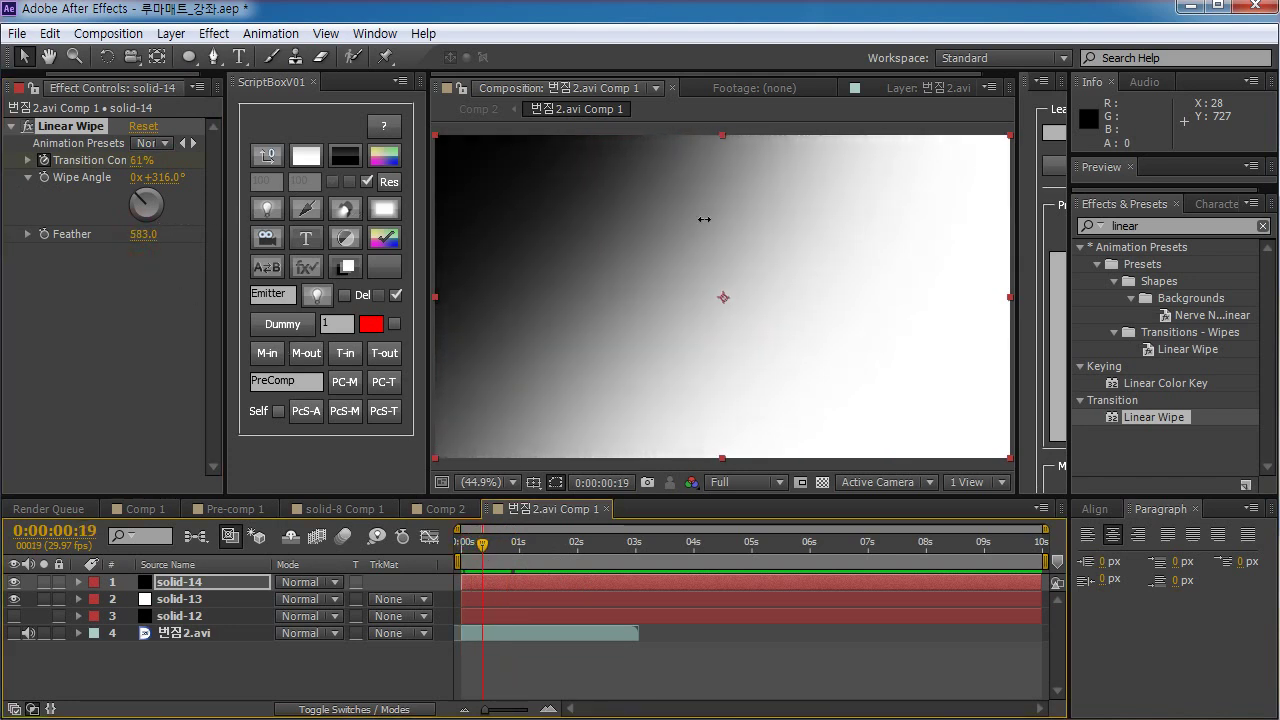
mouse_move(483, 545)
left_mouse_down()
mouse_move(449, 560)
mouse_move(521, 546)
mouse_move(485, 546)
left_mouse_up()
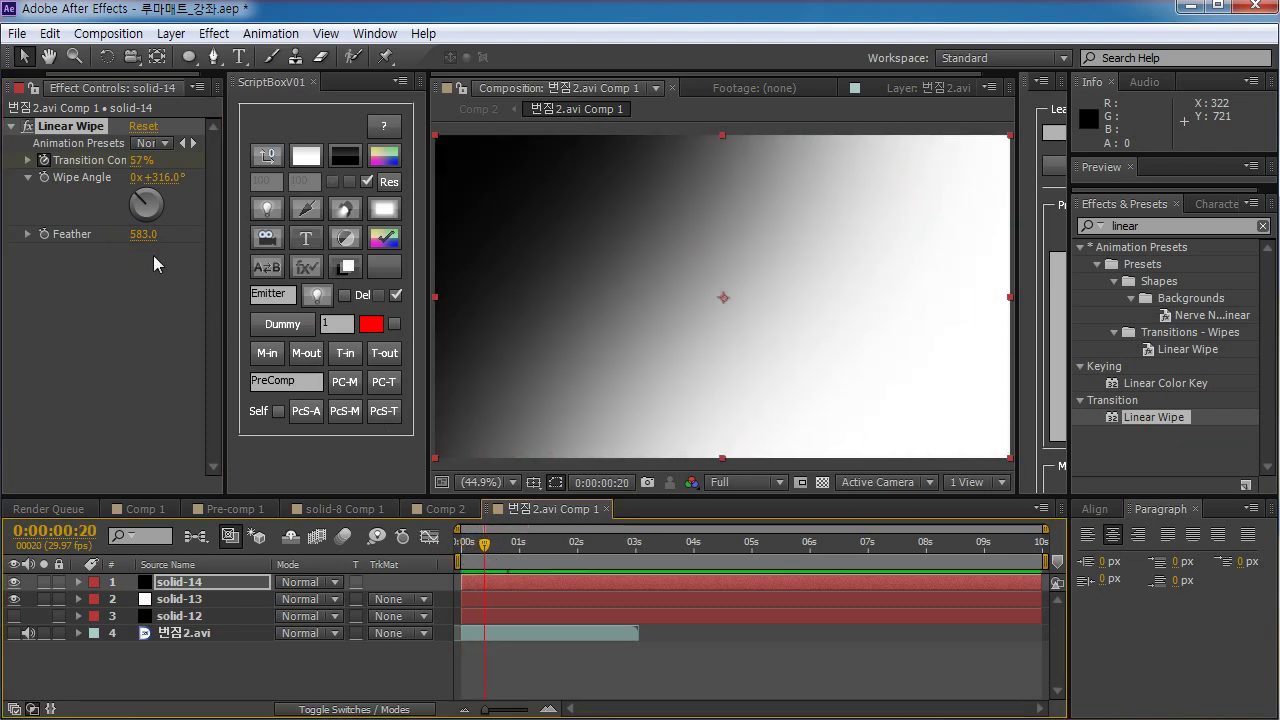
left_click_drag(182, 232, 198, 231)
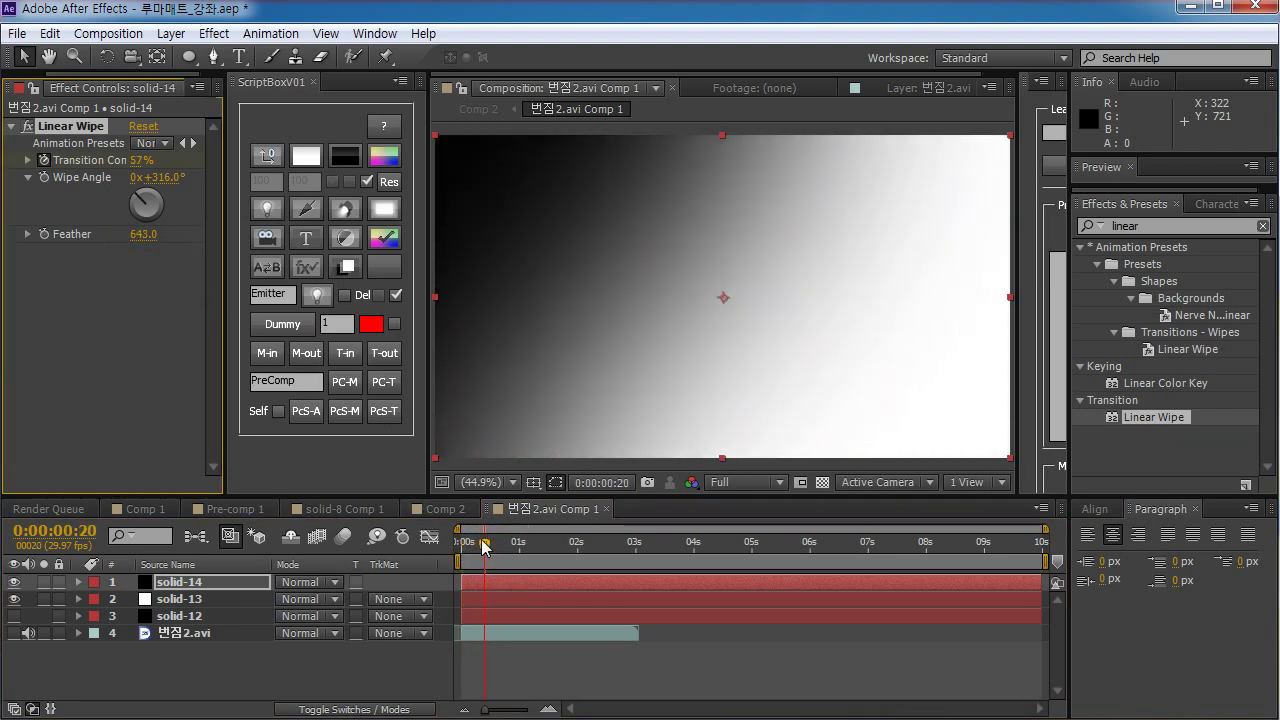
mouse_move(484, 545)
left_mouse_down()
mouse_move(463, 545)
mouse_move(529, 545)
mouse_move(468, 560)
mouse_move(514, 548)
mouse_move(480, 565)
left_mouse_up()
Pre-compose the solid-14 layer as solid-14 Comp 1, moving its Linear Wipe into the new composition
left_click(186, 680)
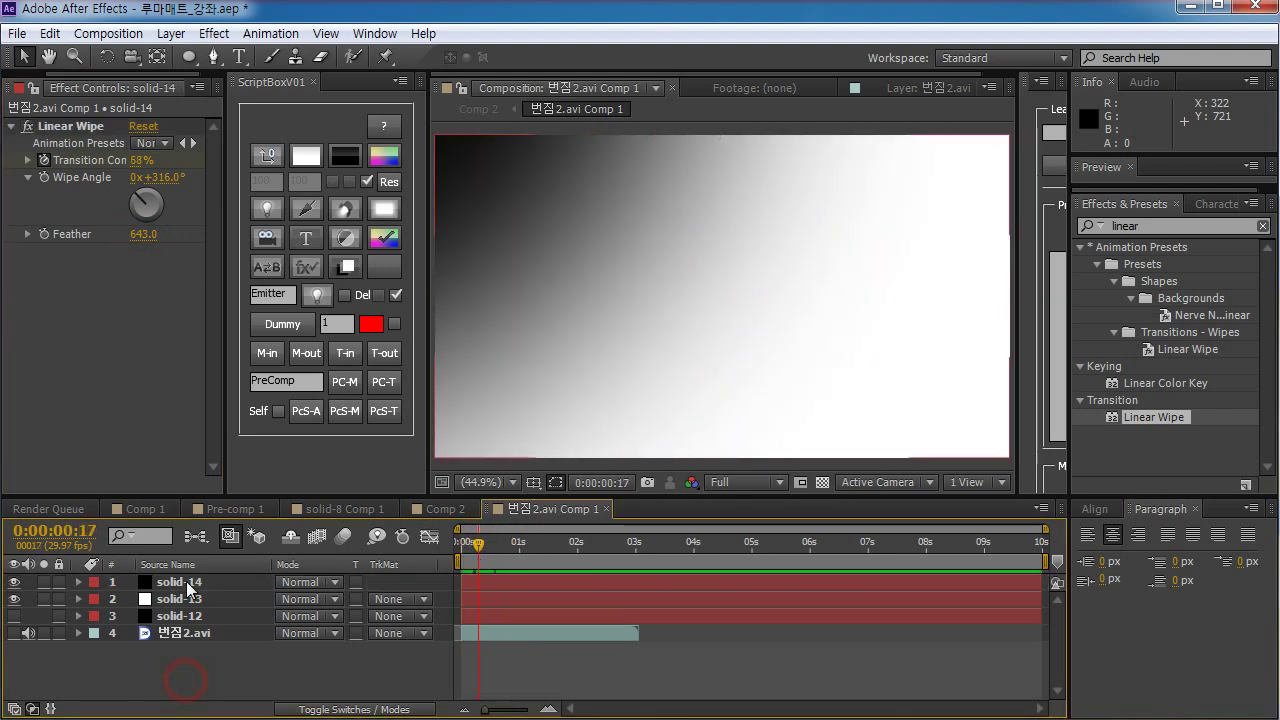
left_click(189, 586)
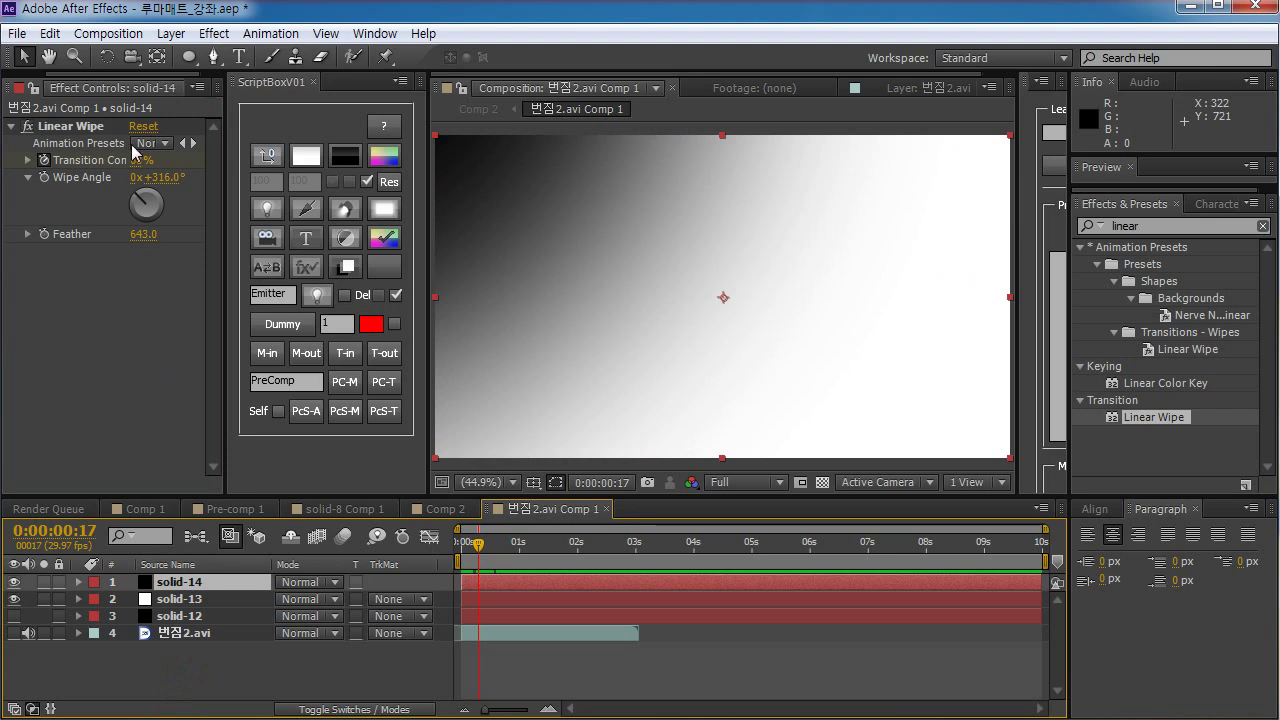
left_click(108, 33)
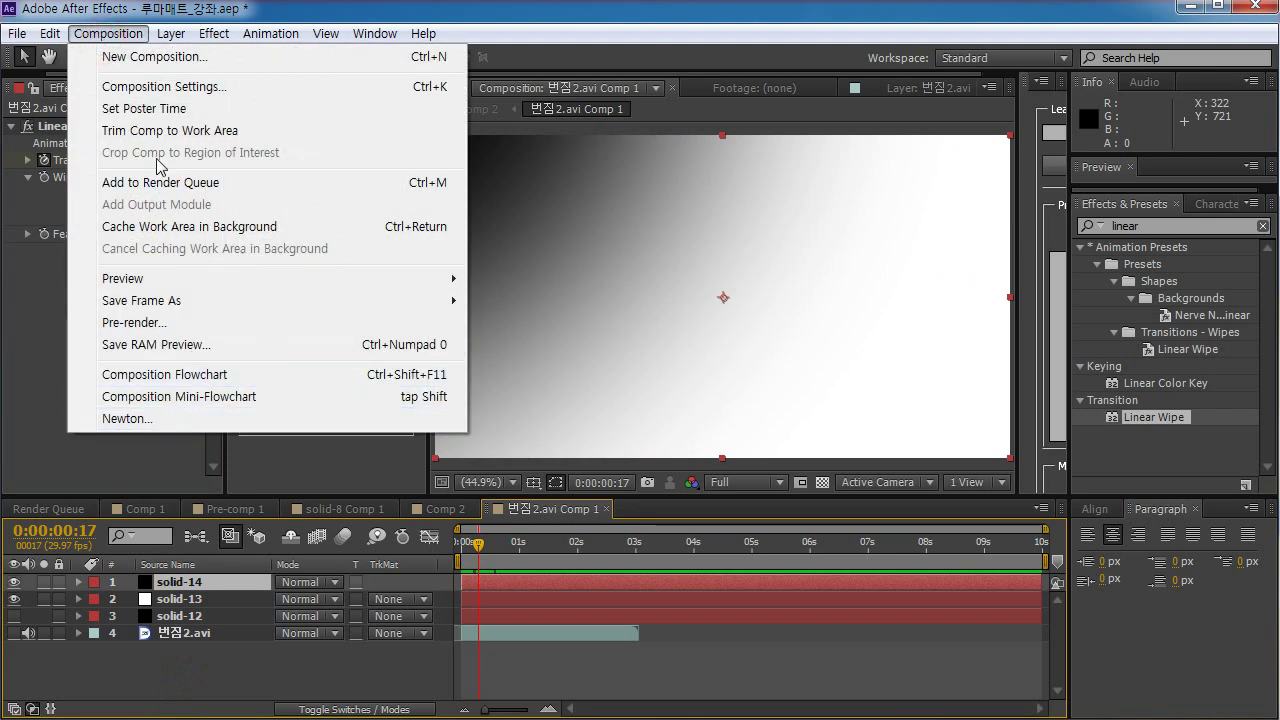
mouse_move(170, 36)
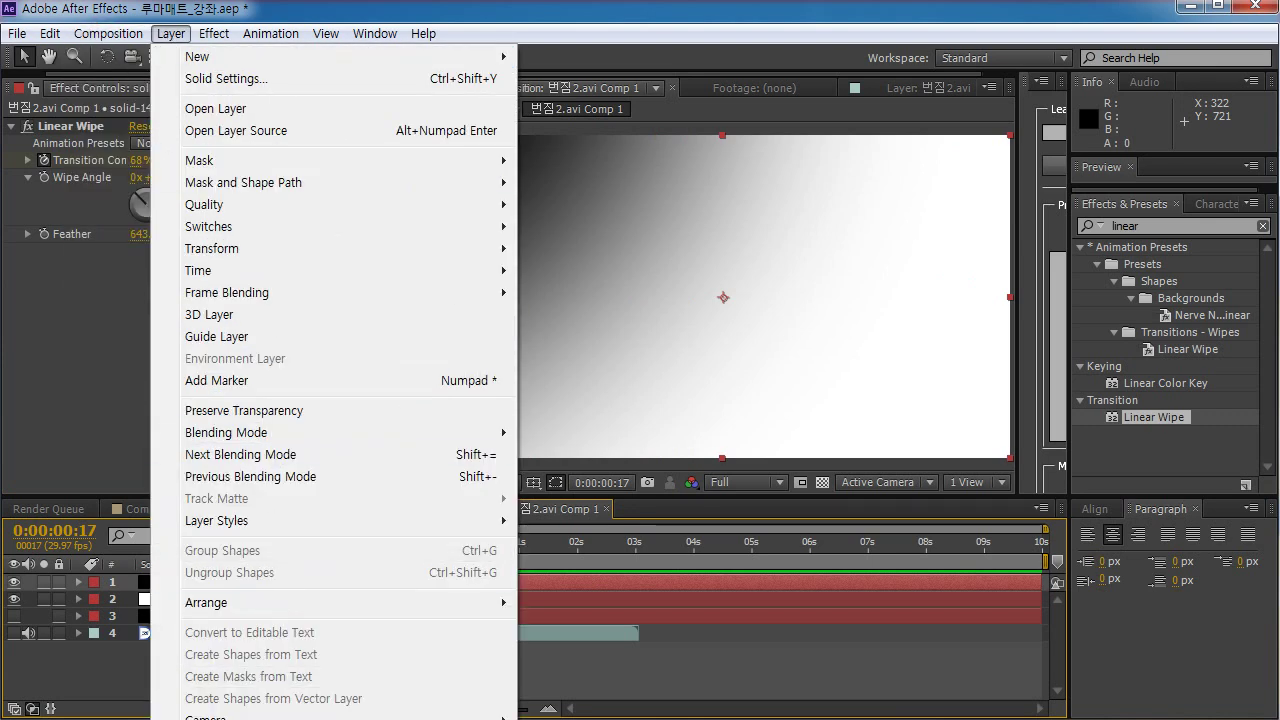
key("ctrl+shift+c")
left_click_drag(591, 203, 567, 177)
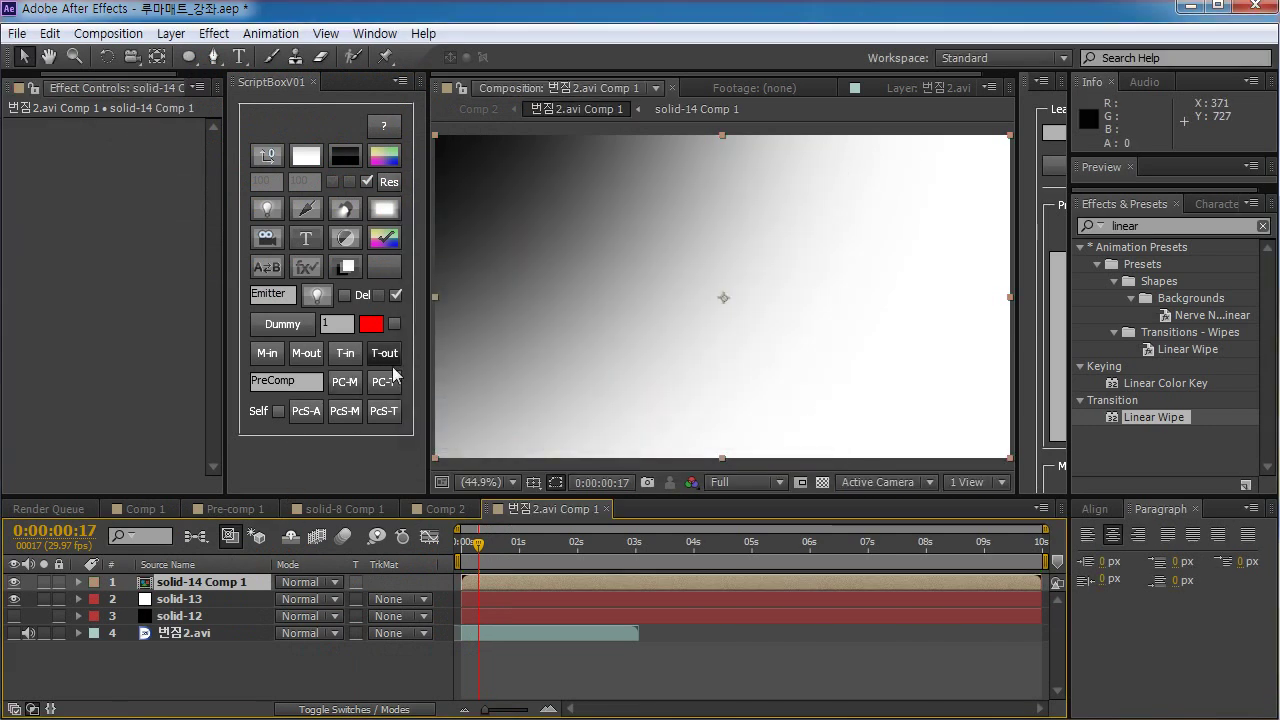
Search the effects for "turbu" and apply Turbulent Displace to the solid-14 Comp 1 layer
mouse_move(504, 559)
left_mouse_down()
mouse_move(455, 551)
mouse_move(522, 556)
left_mouse_up()
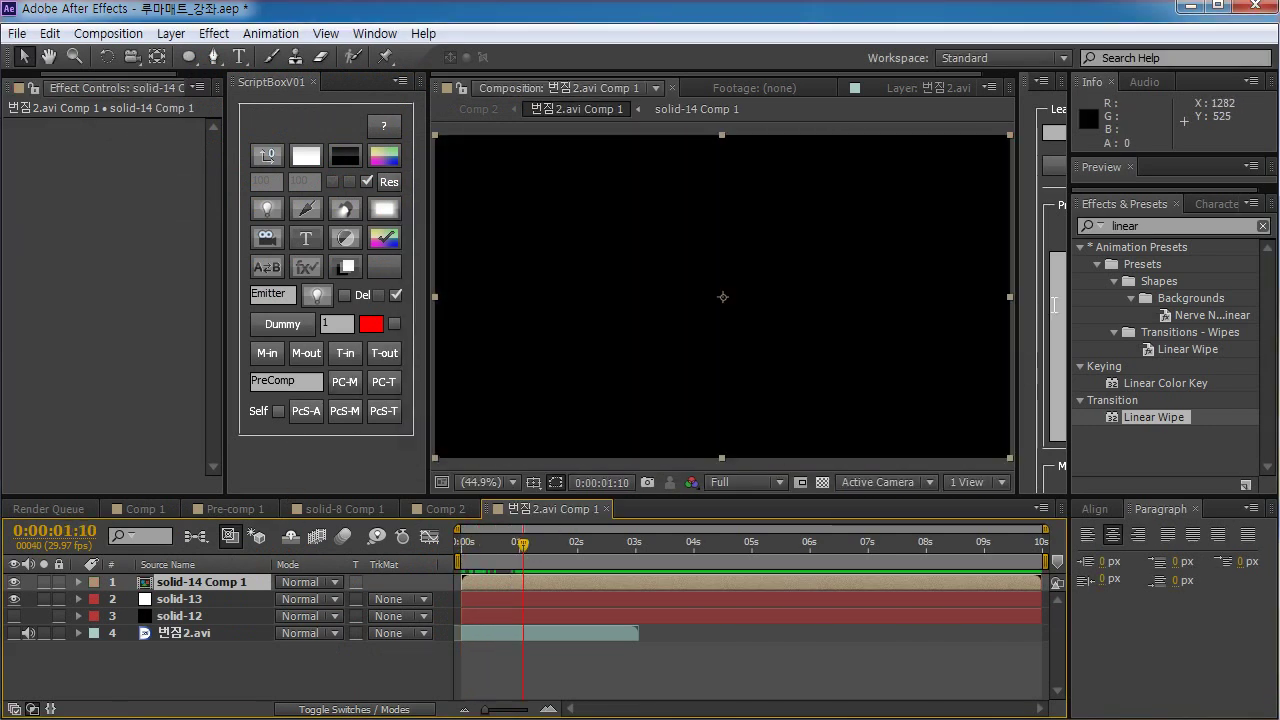
left_click(1147, 228)
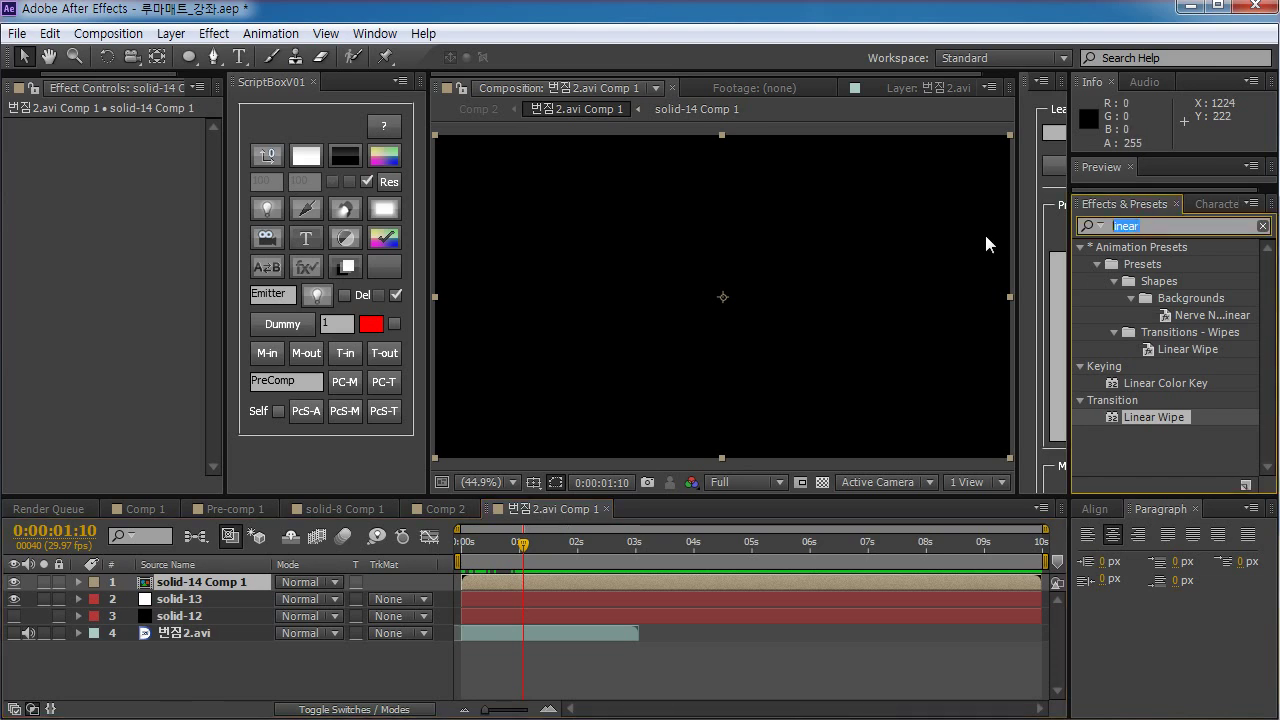
type("turbu")
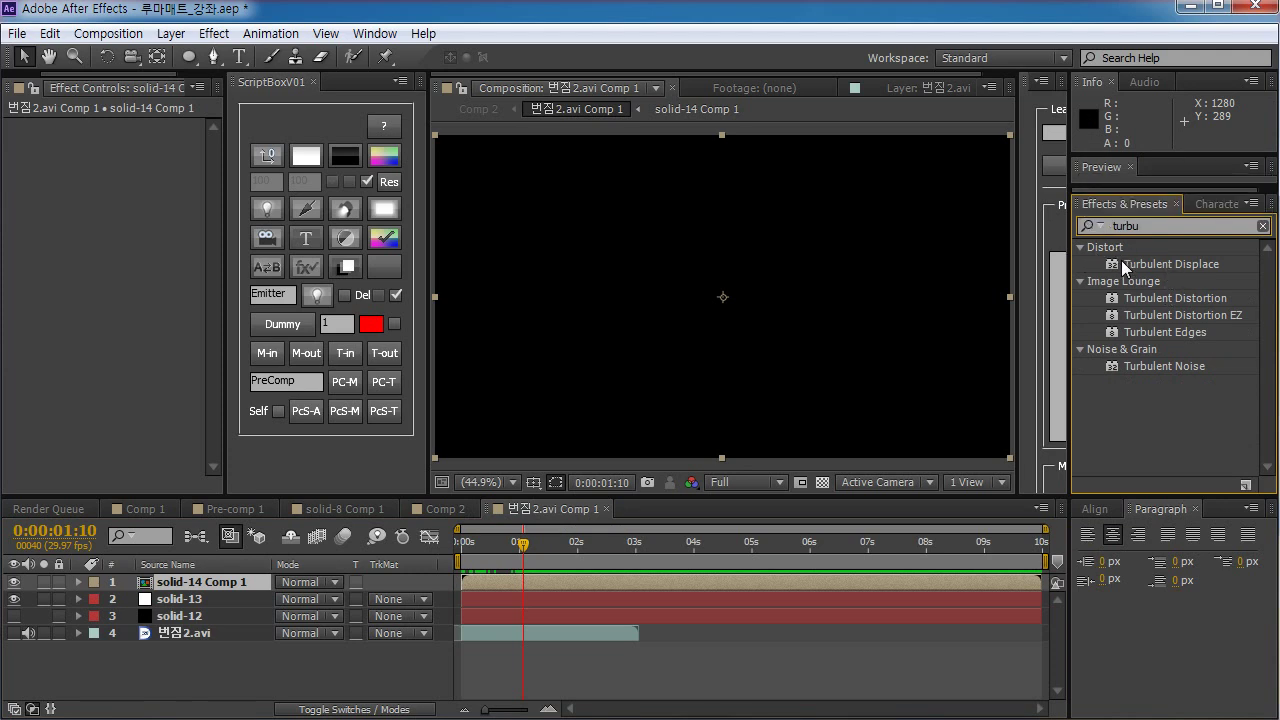
left_click(1160, 265)
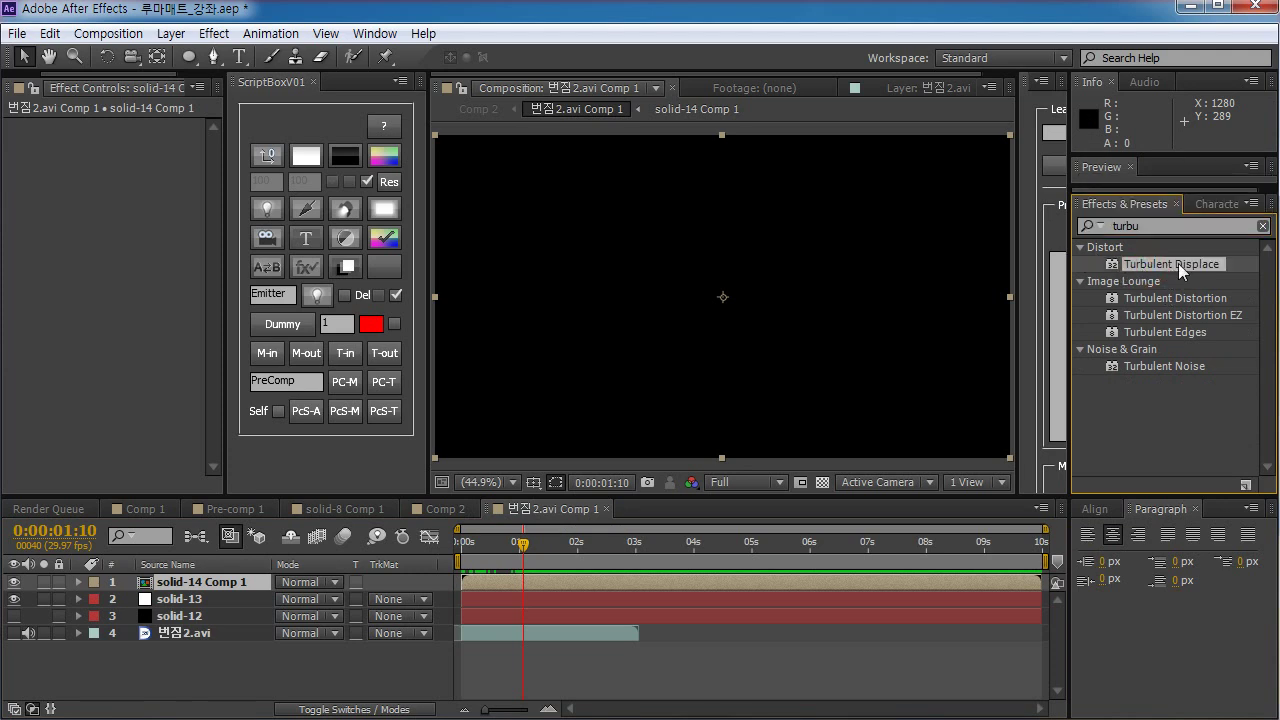
left_click_drag(1178, 263, 221, 582)
left_click_drag(521, 545, 488, 549)
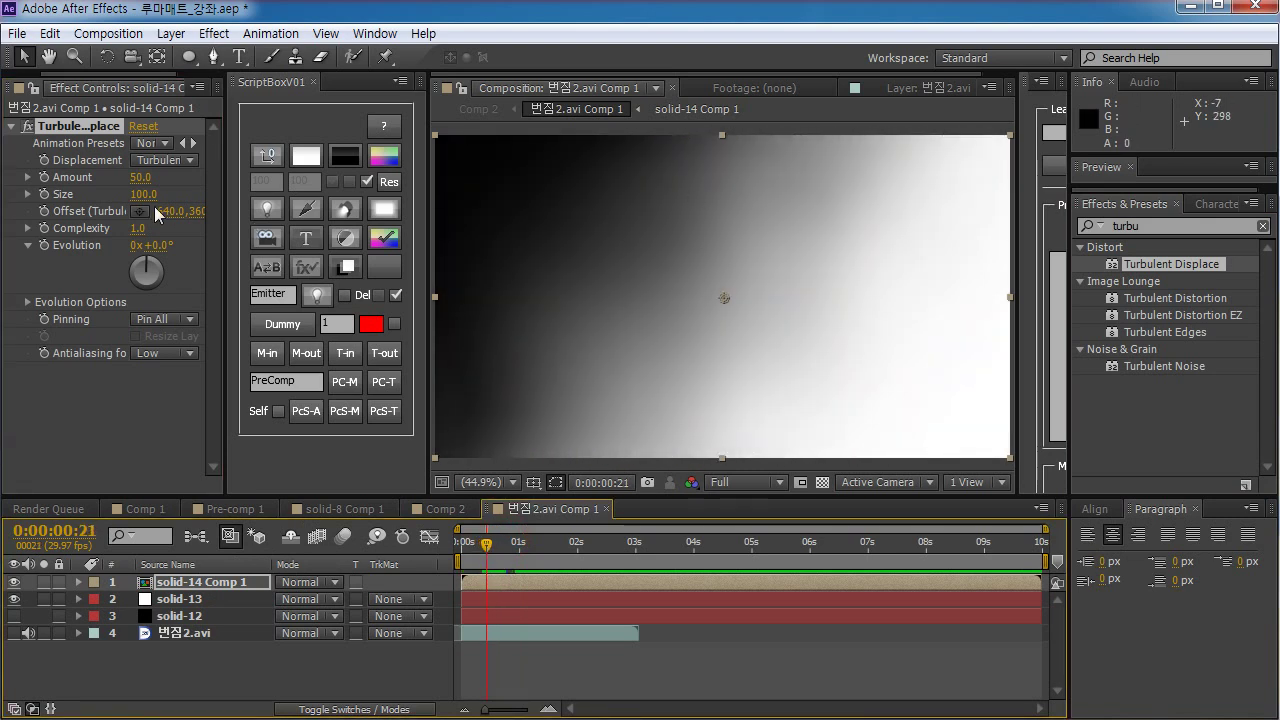
Roughen the gradient by setting the Turbulent Displace Amount to 448 and Size to 25
left_click_drag(143, 194, 88, 190)
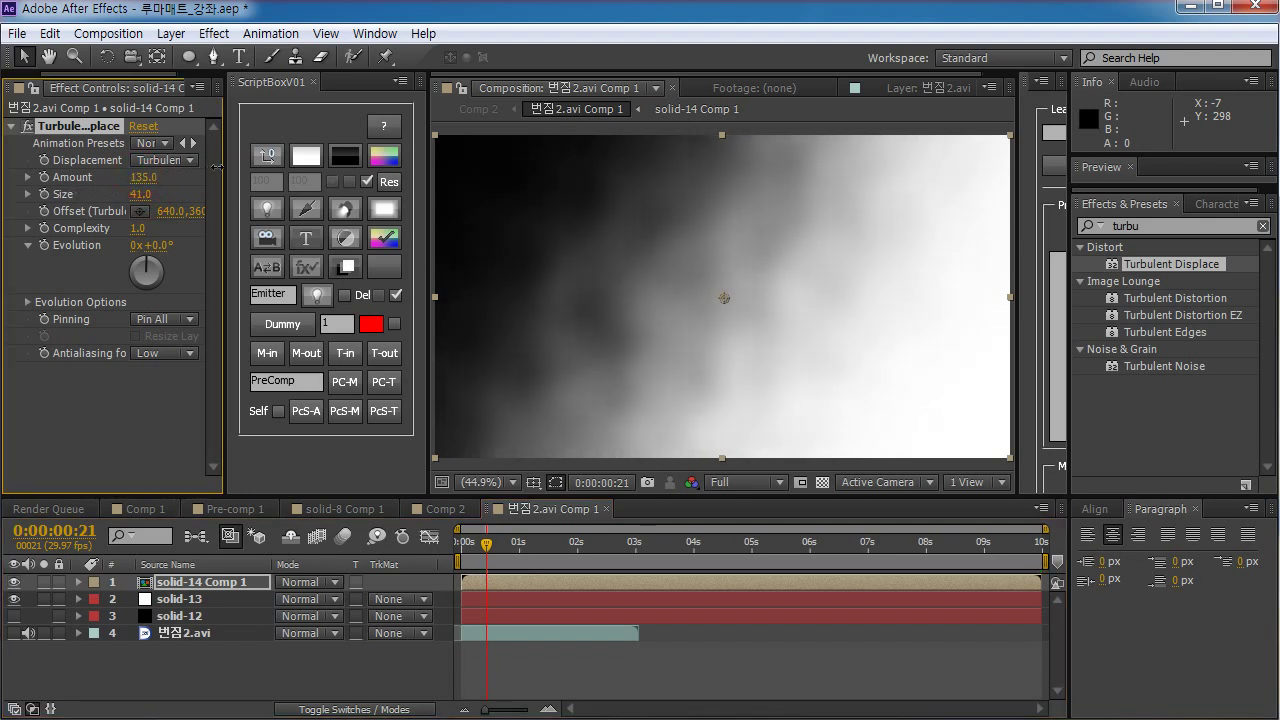
left_click_drag(293, 158, 587, 158)
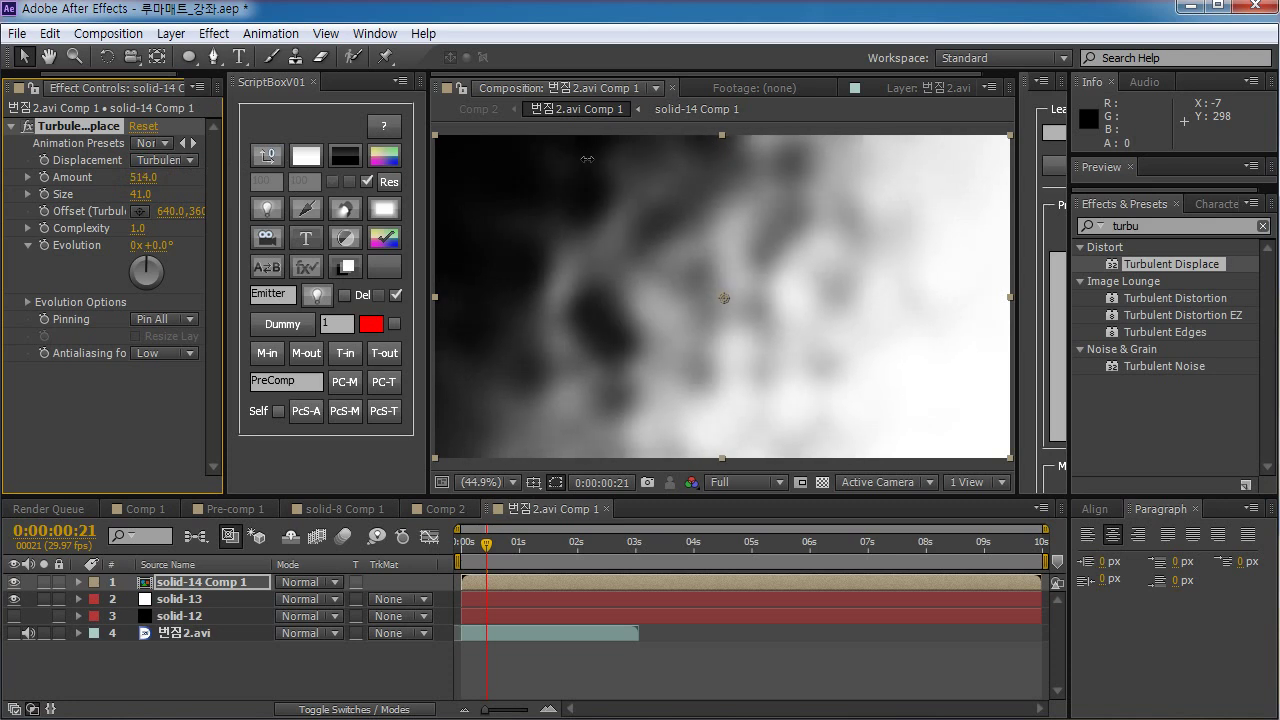
mouse_move(487, 545)
left_mouse_down()
mouse_move(513, 547)
mouse_move(477, 549)
left_mouse_up()
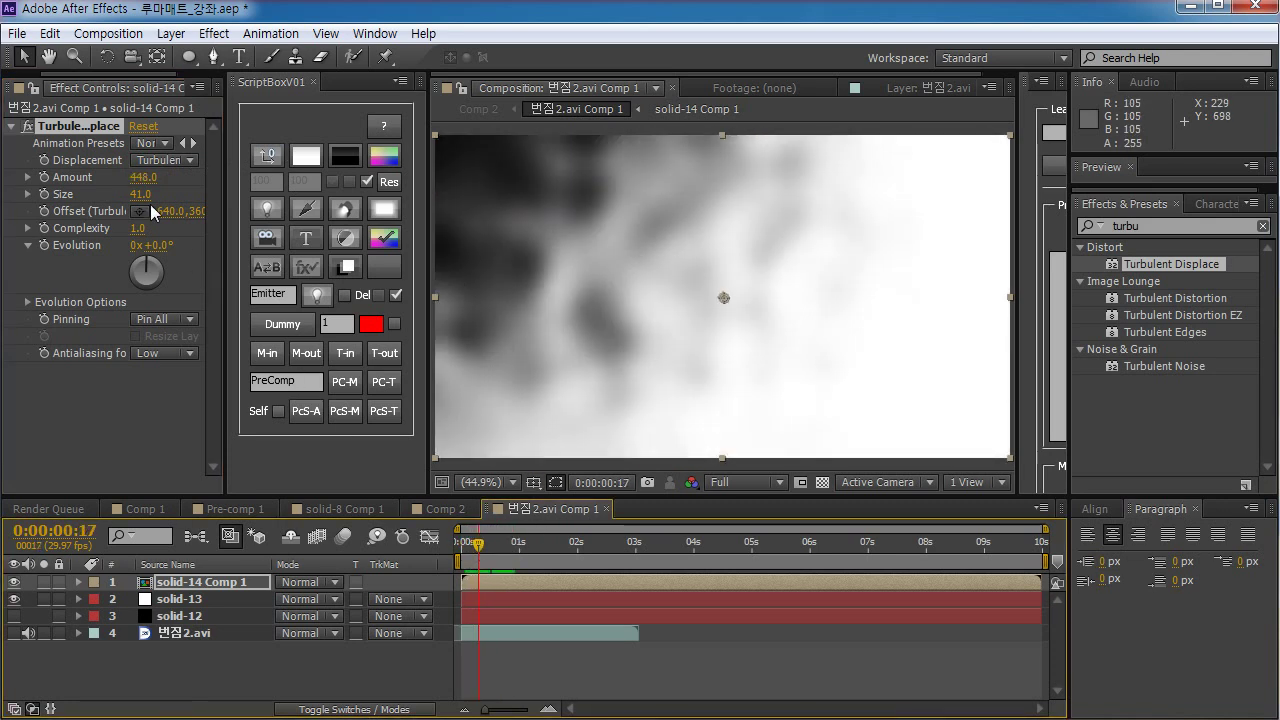
left_click_drag(142, 194, 126, 194)
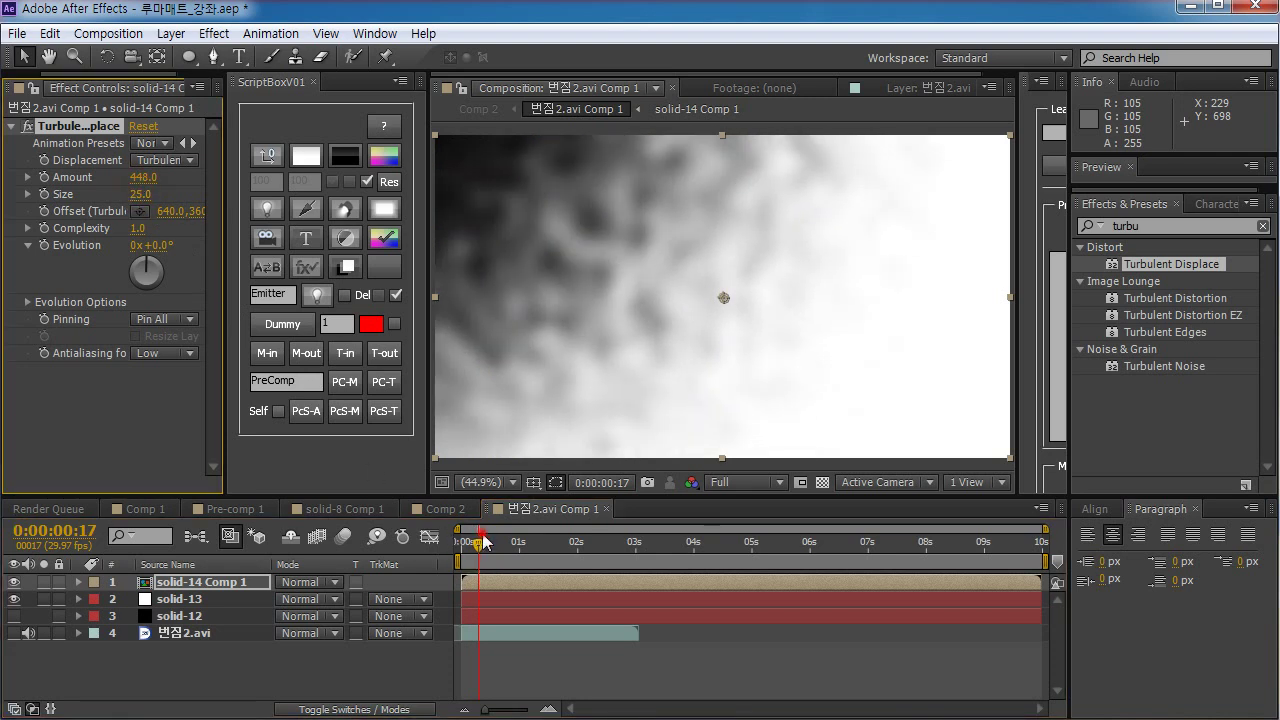
Try an Evolution angle of 338° on Turbulent Displace at 0;00;00;21 and undo it
left_click_drag(478, 548, 487, 545)
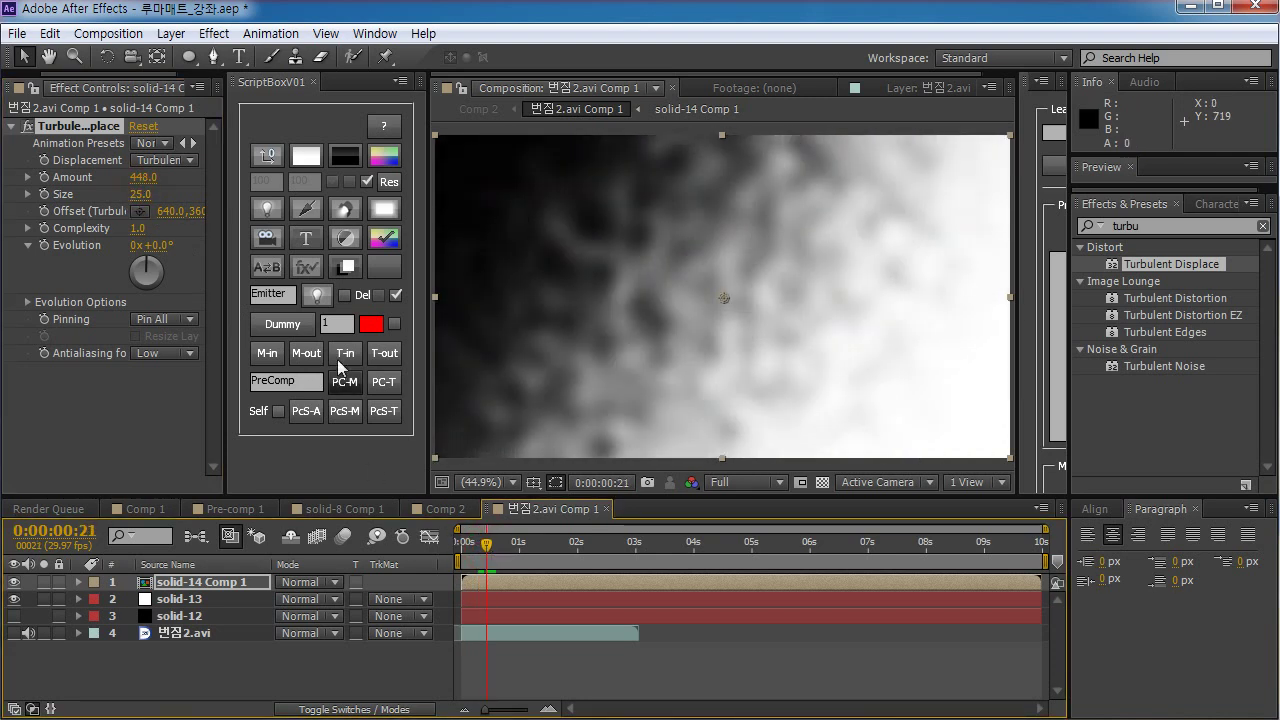
left_click_drag(160, 280, 147, 250)
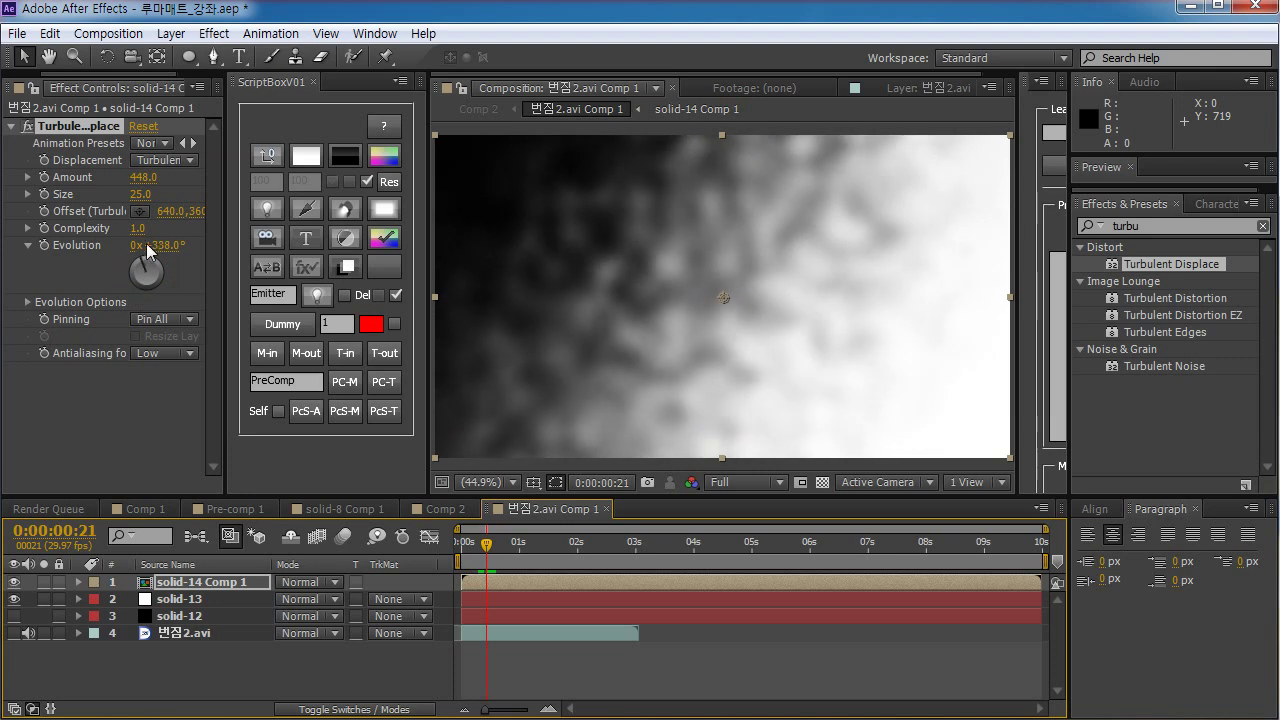
key("ctrl+z")
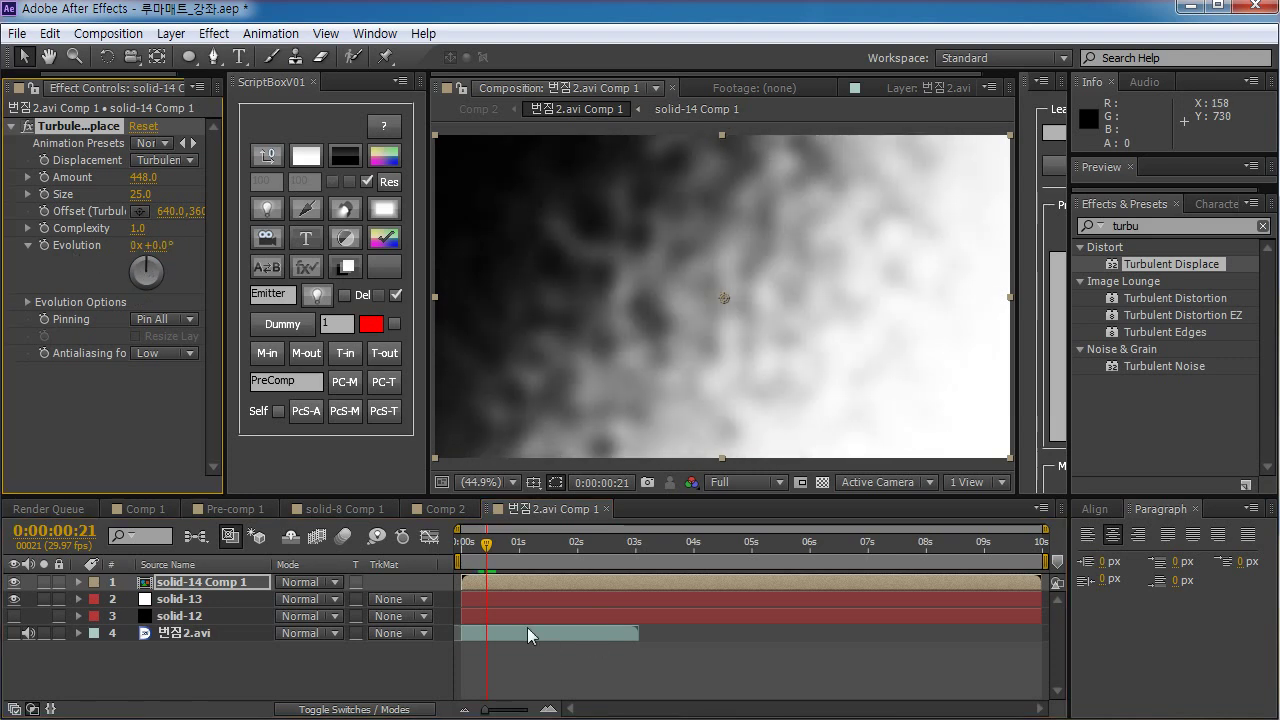
Keyframe the Turbulent Displace Evolution at 0;00;00;08 and give it the expression time*400
left_click_drag(485, 548, 470, 545)
left_click(190, 582)
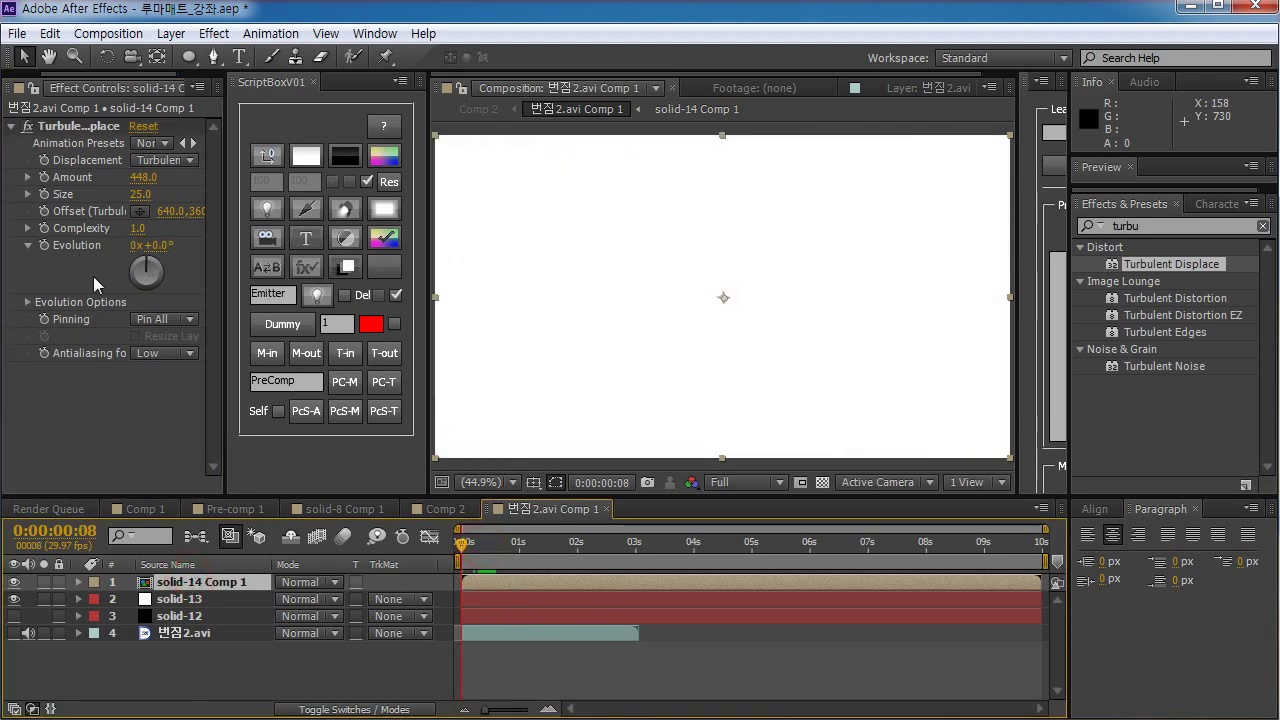
left_click(44, 245)
key("u")
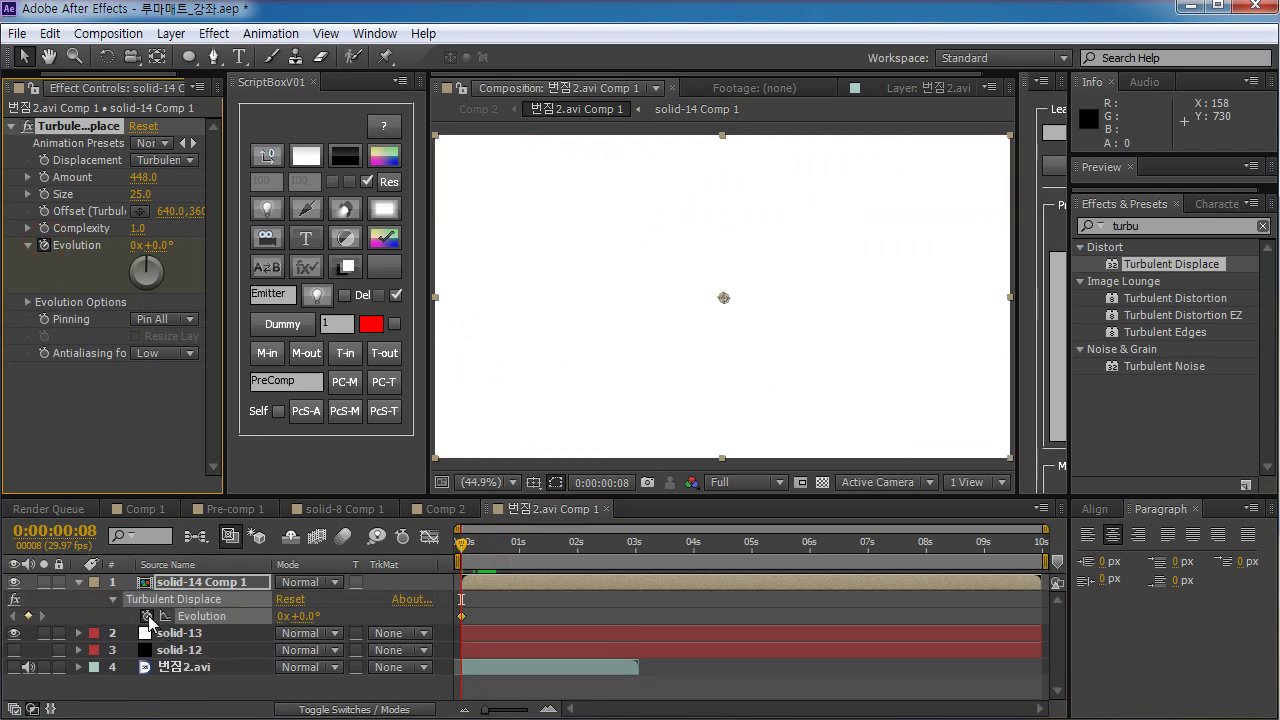
left_click(147, 616, "alt")
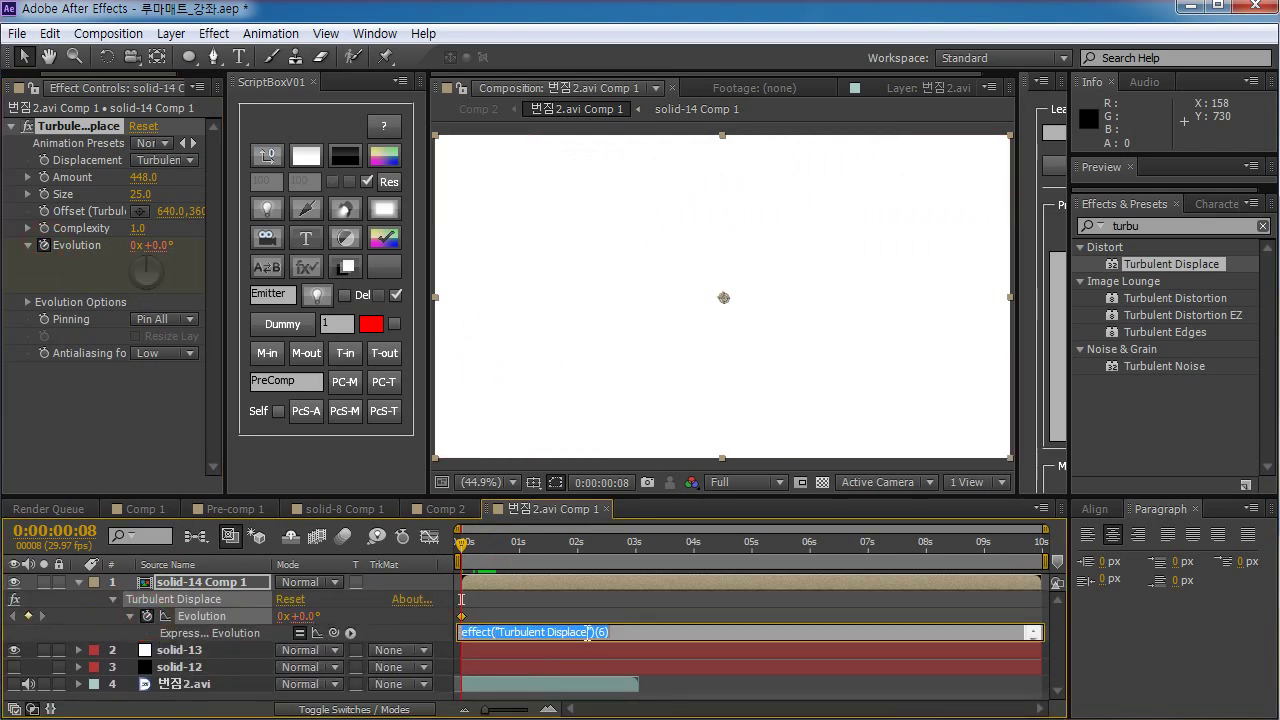
type("time*400")
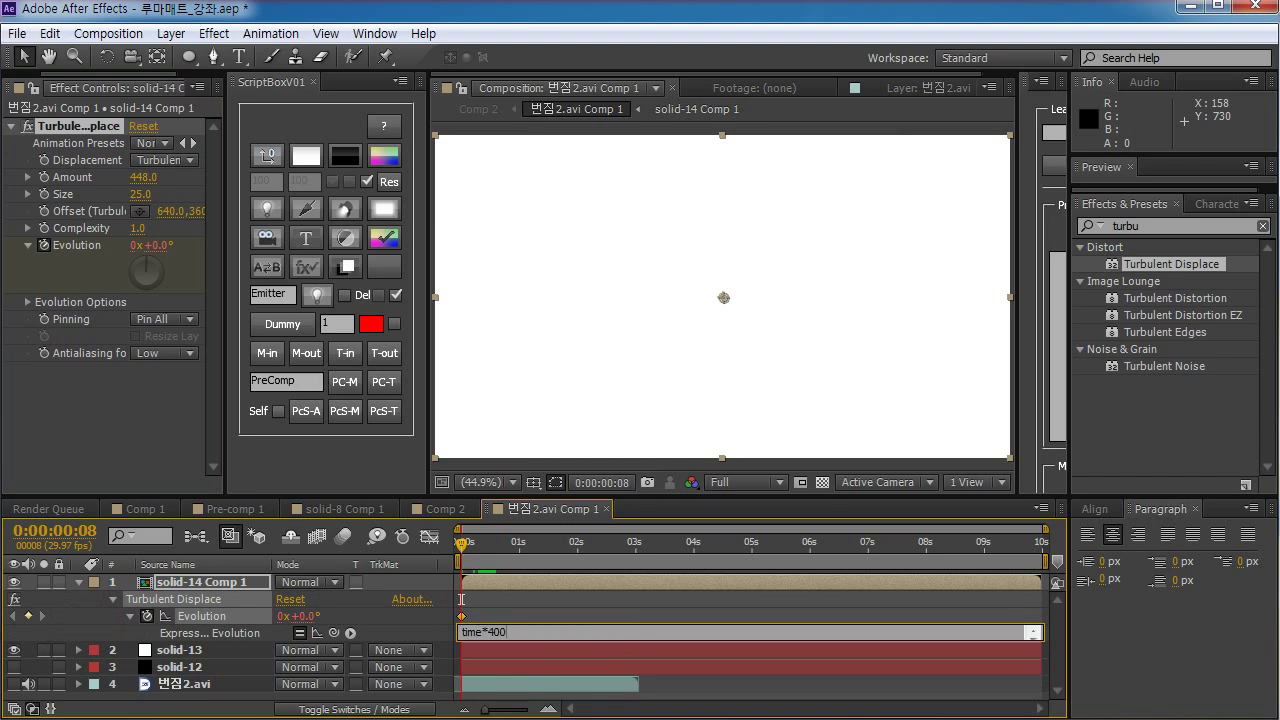
key("Return")
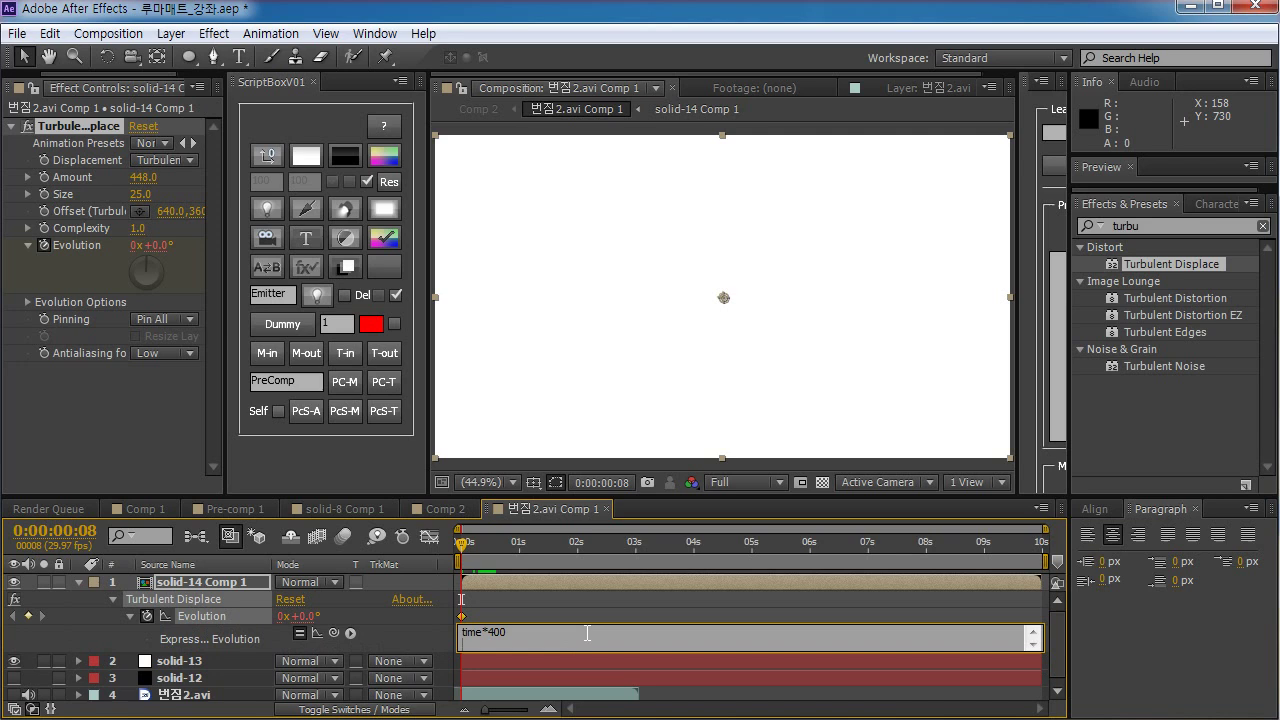
left_click(487, 607)
Delete the Evolution keyframe at 0;00;00;08 and scrub through the transition to check the moving turbulence
left_click(463, 617)
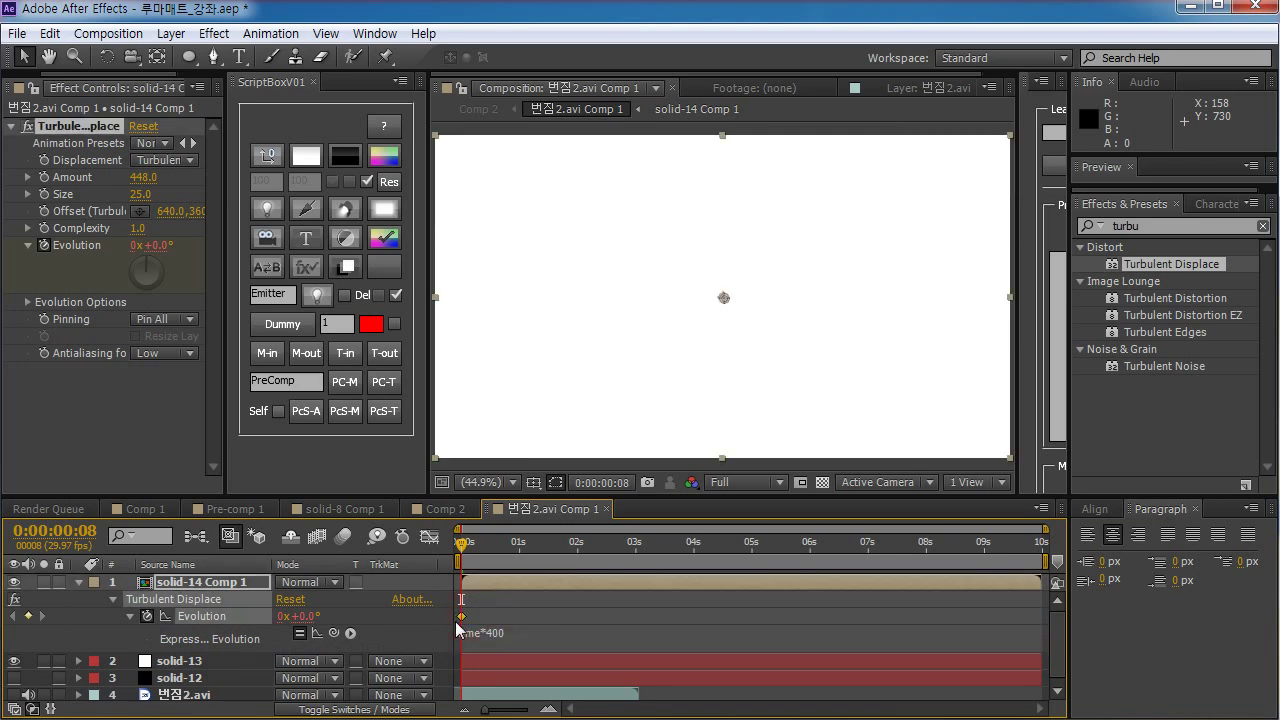
left_click_drag(465, 550, 490, 543)
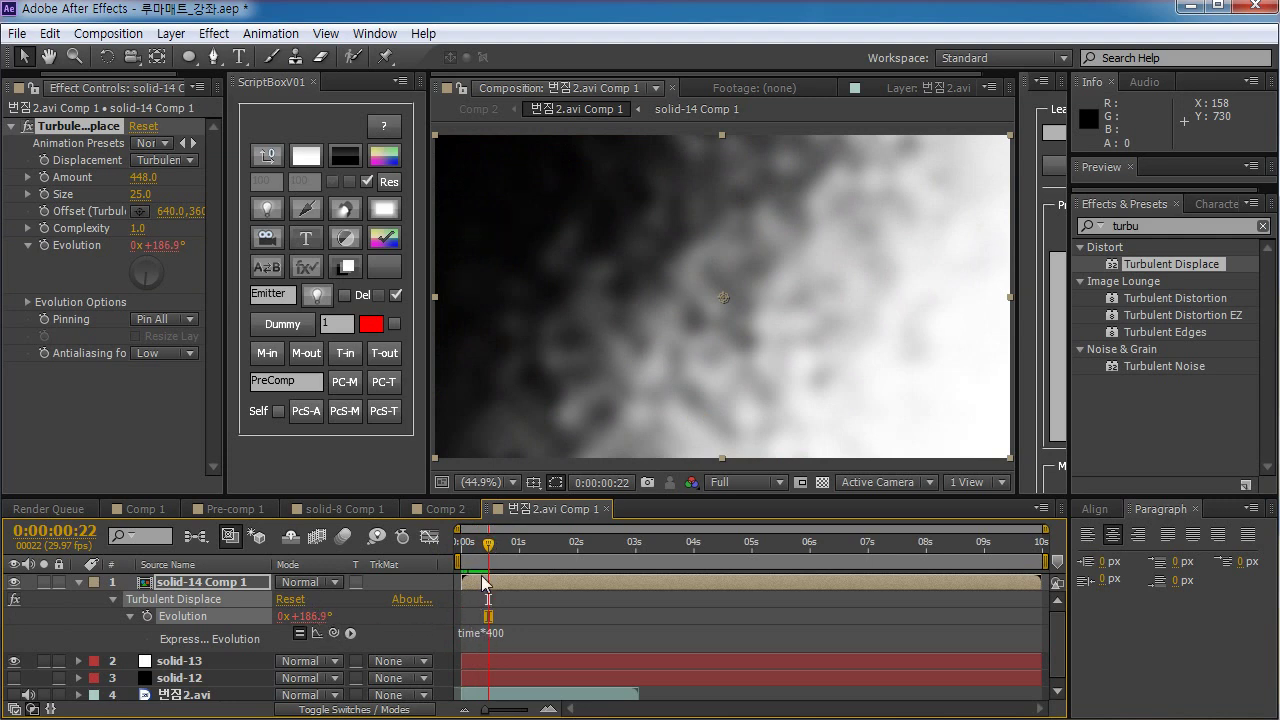
mouse_move(489, 547)
left_mouse_down()
mouse_move(503, 547)
mouse_move(483, 547)
left_mouse_up()
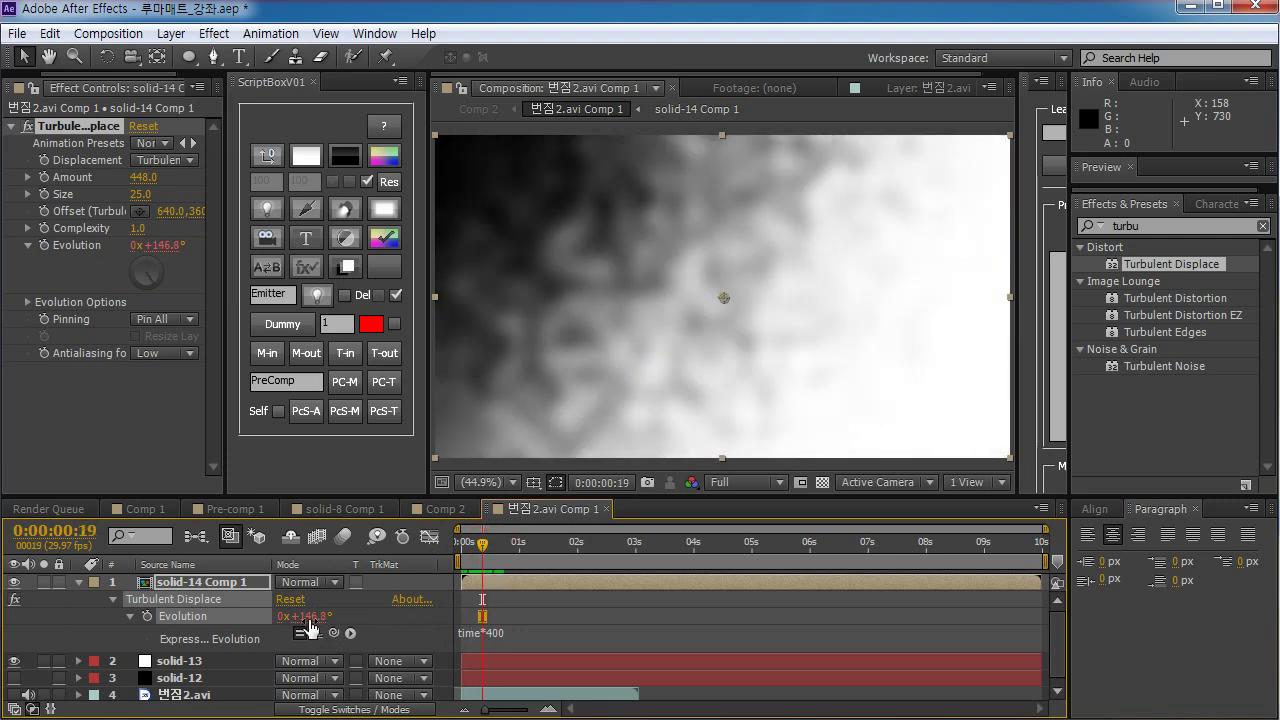
Speed up the turbulence by changing the Evolution expression to time*800 and preview it around 0;00;00;21
left_click(480, 634)
double_click(497, 632)
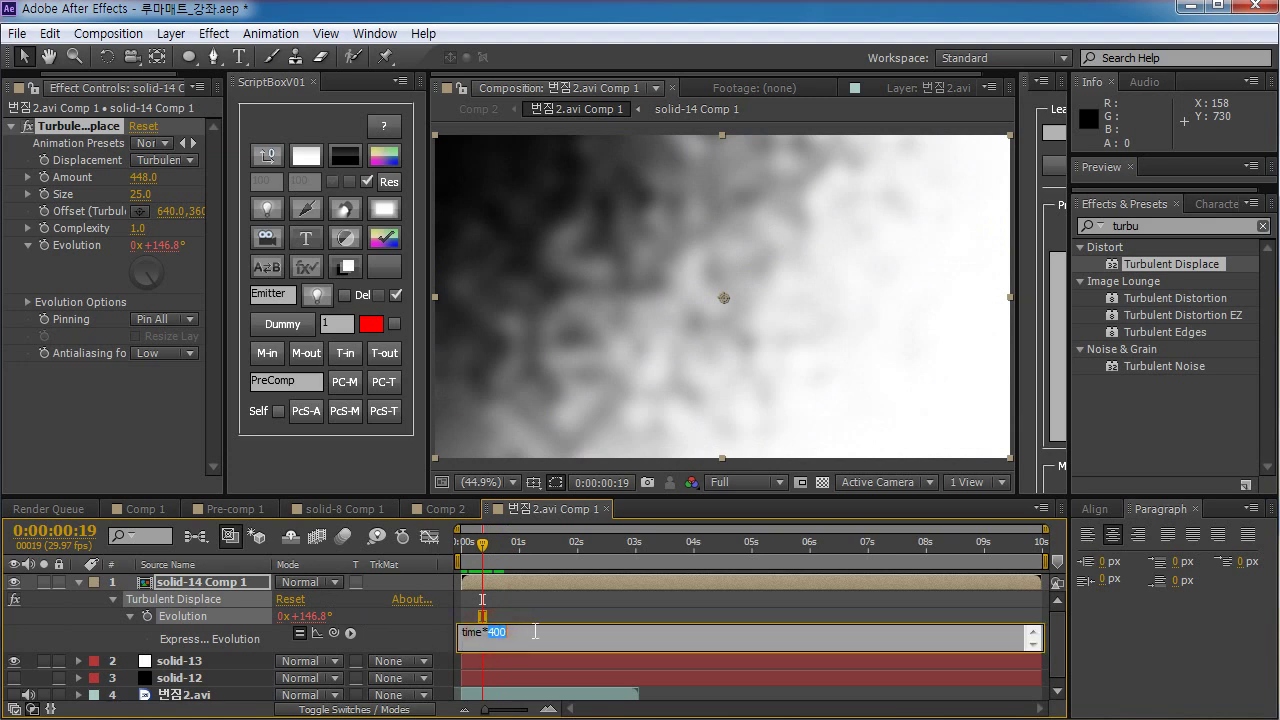
type("800")
key("KP_Enter")
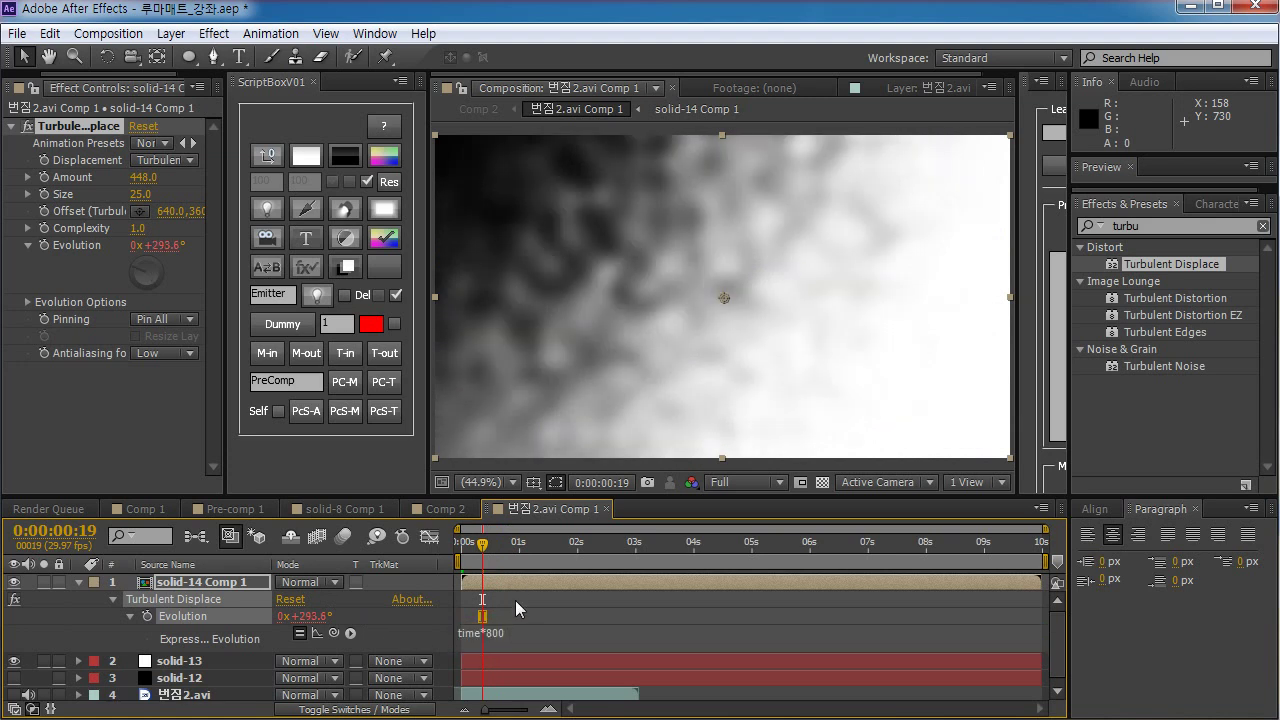
left_click_drag(483, 547, 487, 547)
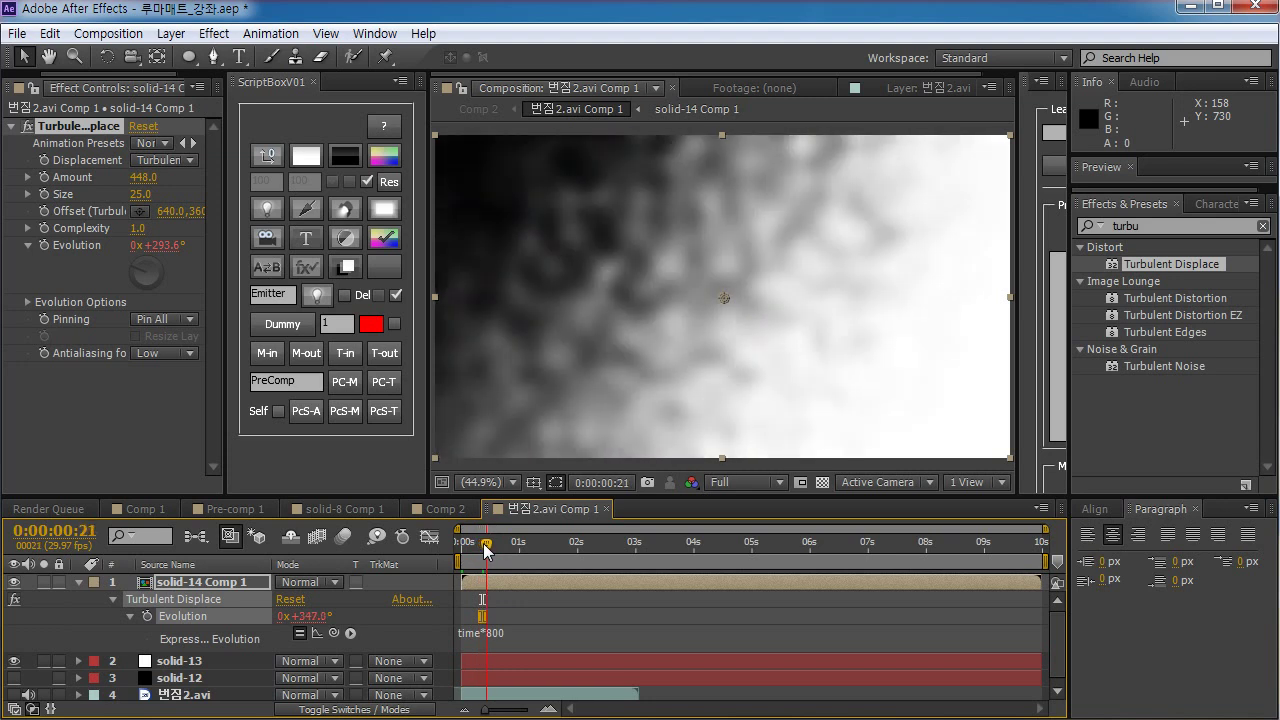
Set the Turbulent Displace Complexity to 2.2 and preview the matte's finer turbulence
left_click_drag(137, 228, 165, 224)
key("ctrl+z")
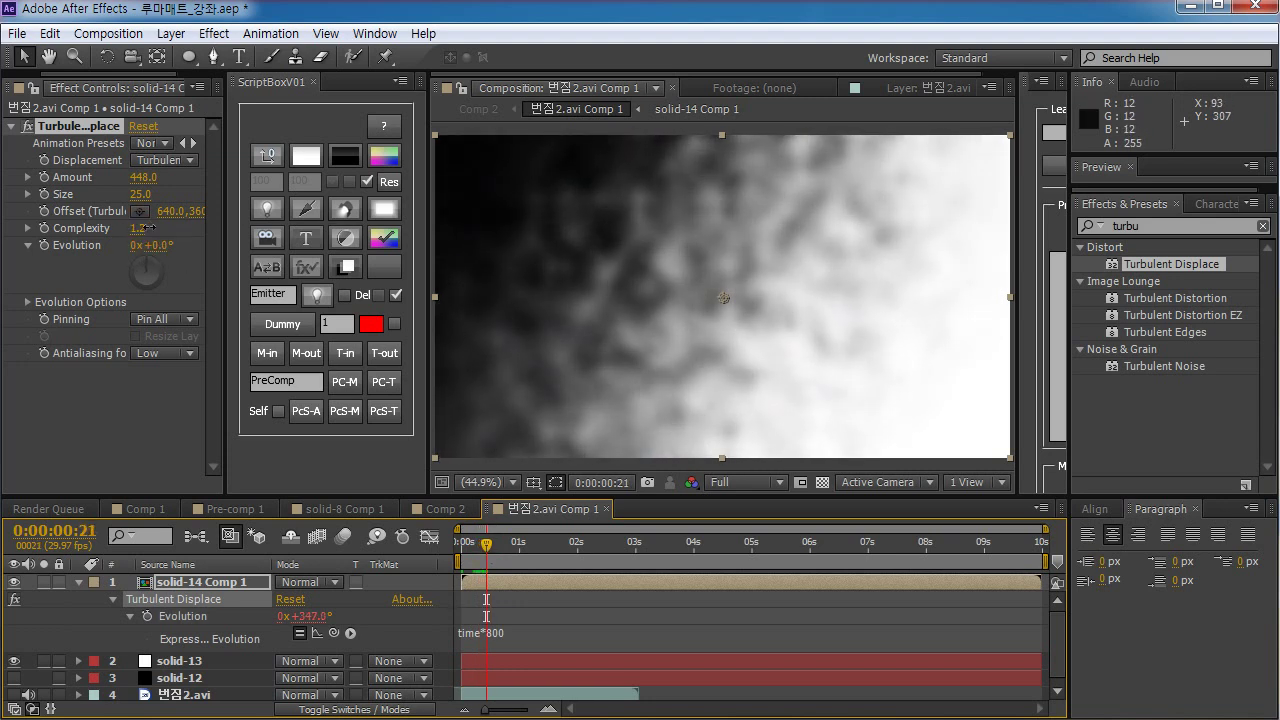
left_click_drag(89, 228, 128, 224)
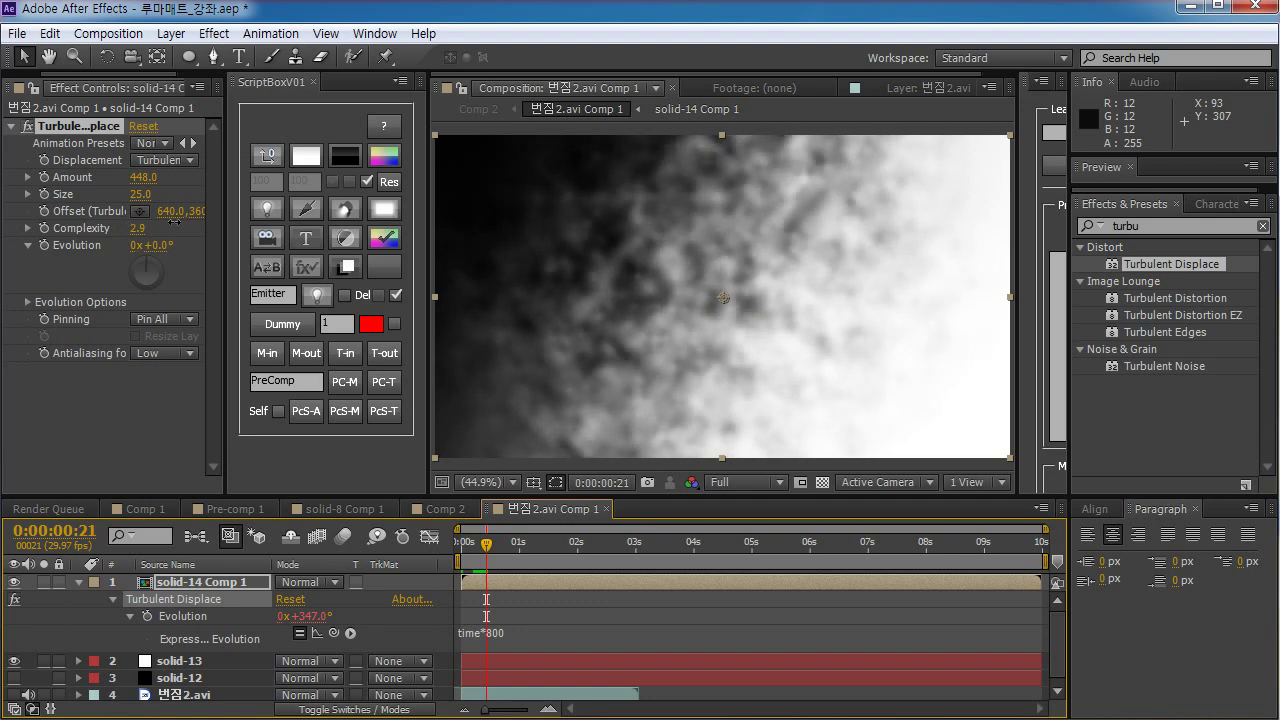
key("space")
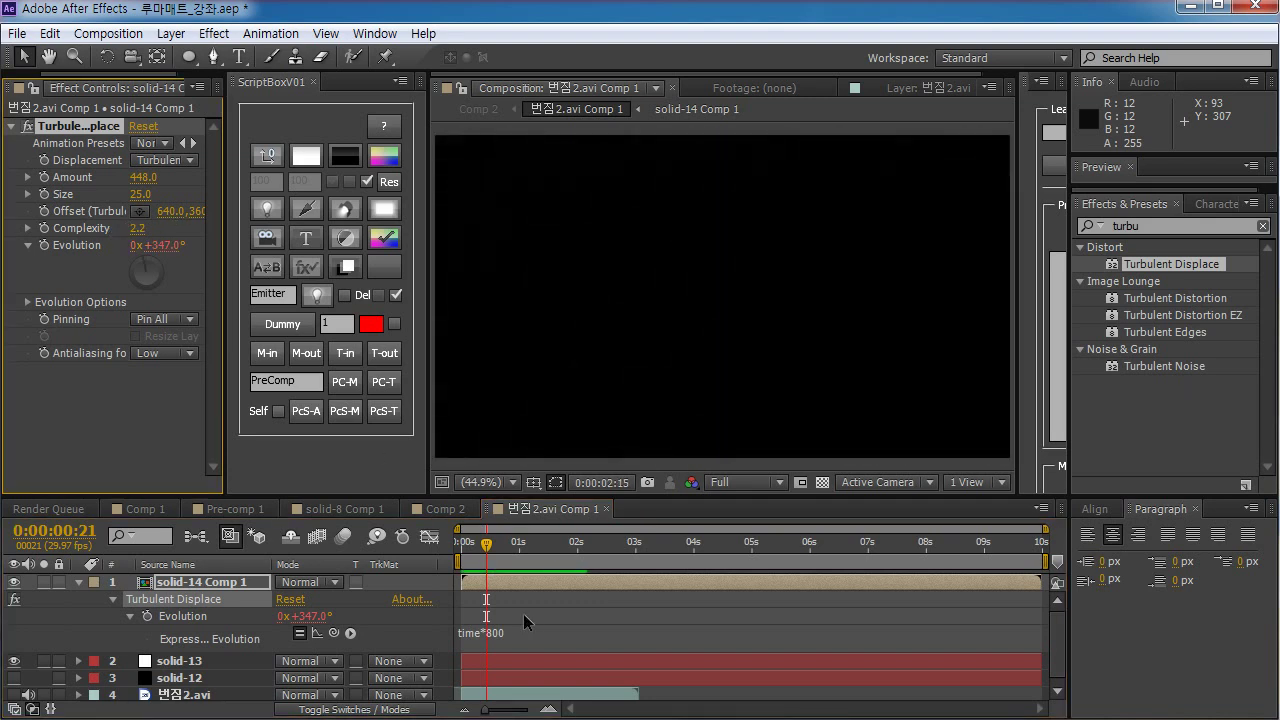
key("space")
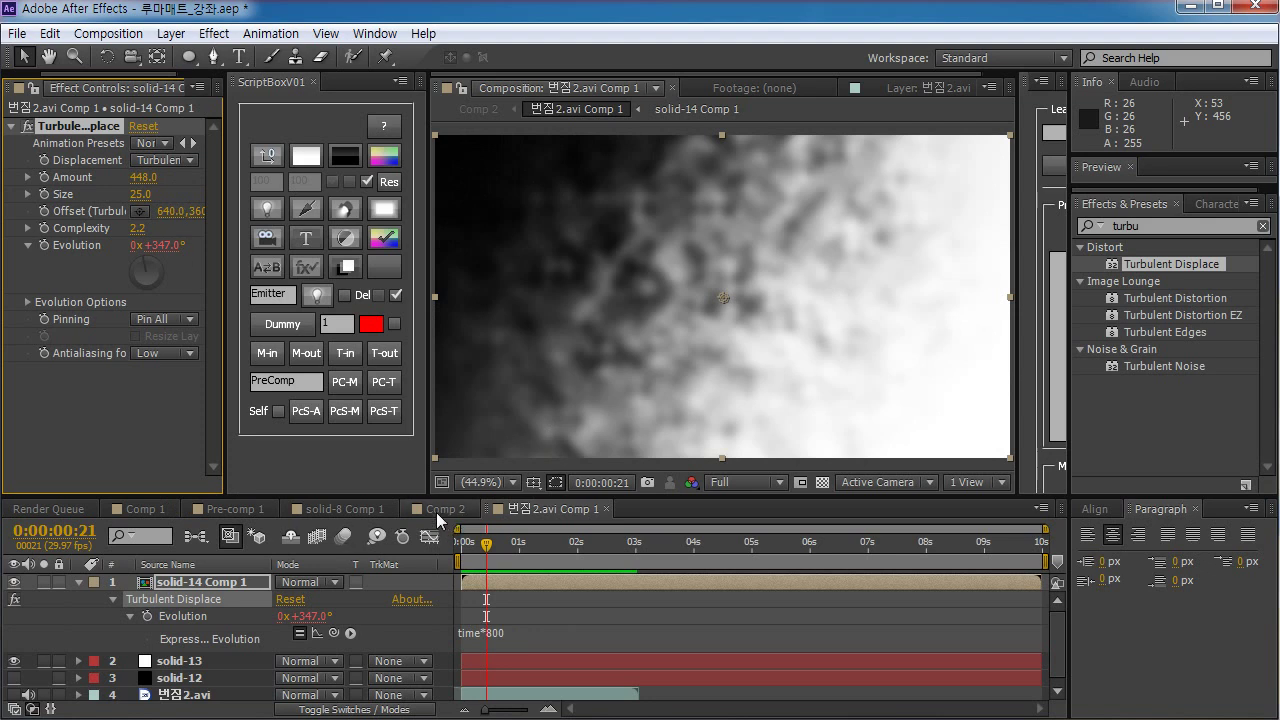
Scrub the matte to 0:00:00:11, switch to Comp 2 and play back the transition around 0;00;01;21
left_click_drag(483, 548, 468, 553)
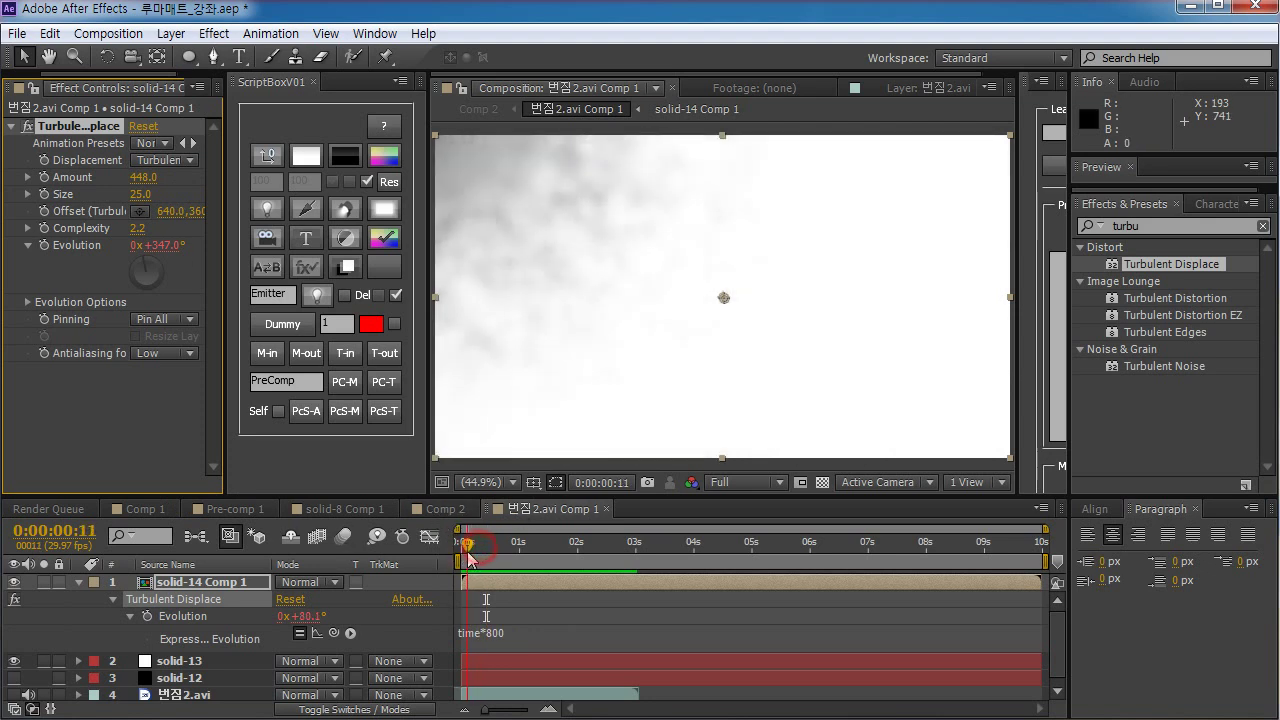
left_click(445, 509)
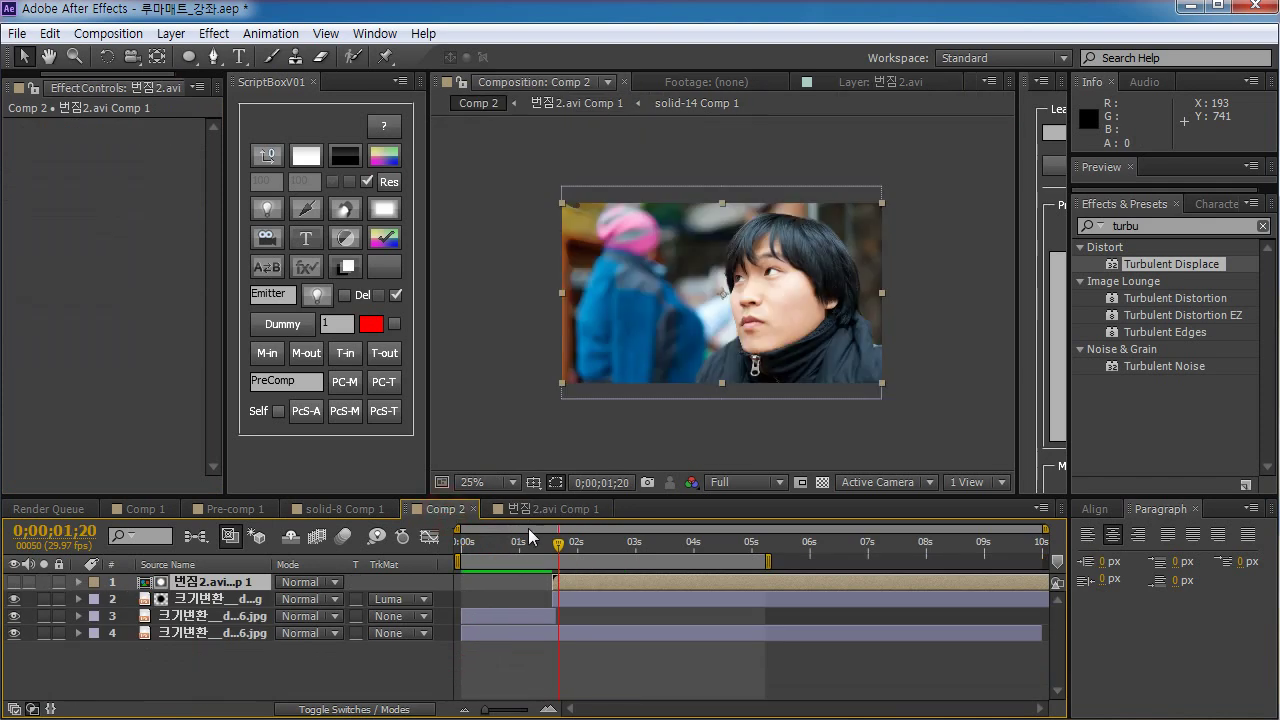
mouse_move(555, 545)
left_mouse_down()
mouse_move(594, 552)
mouse_move(560, 552)
left_mouse_up()
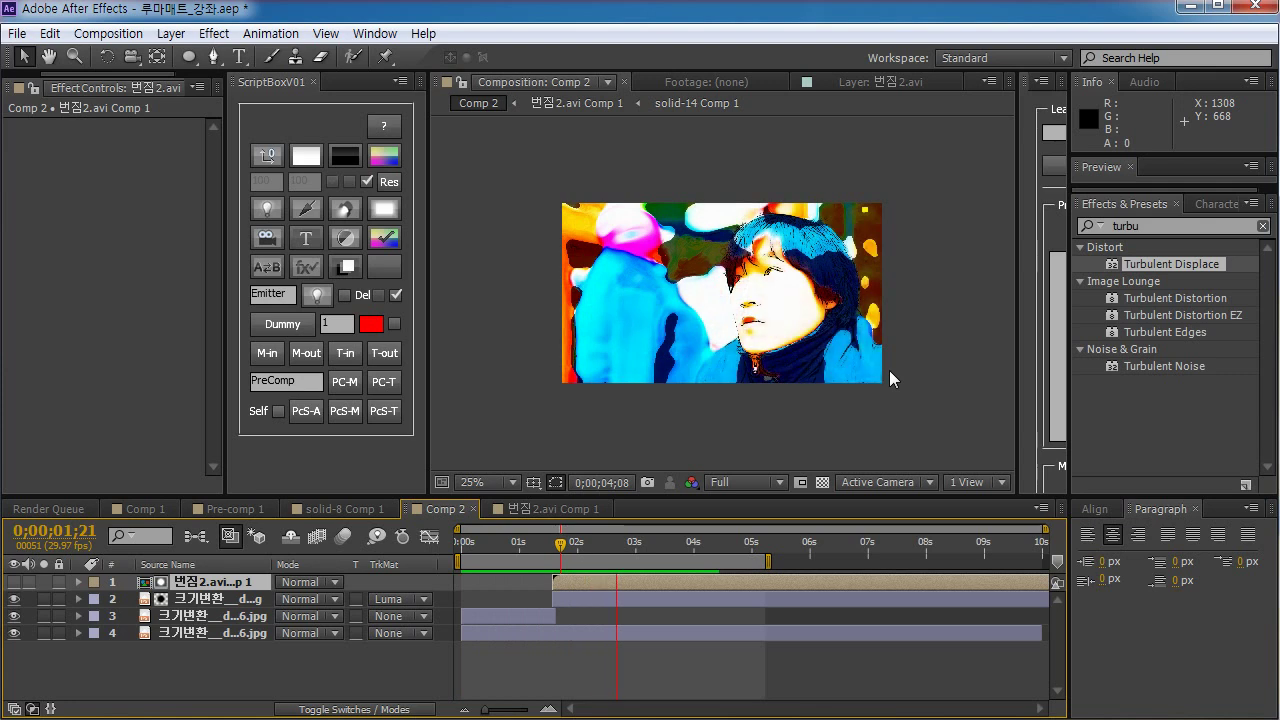
key("space")
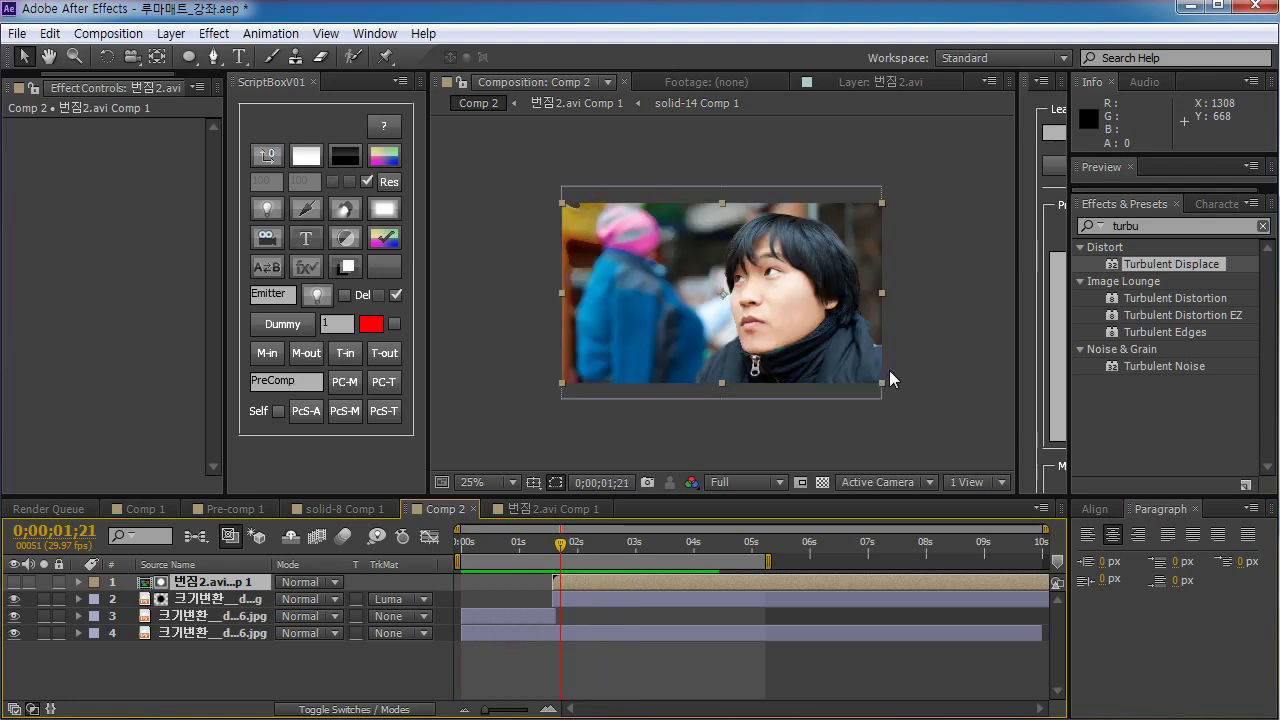
Slow down the wipe in solid-14 Comp 1 by moving the last Transition Completion keyframe to about 2 seconds
double_click(623, 584)
left_click(491, 585)
key("u")
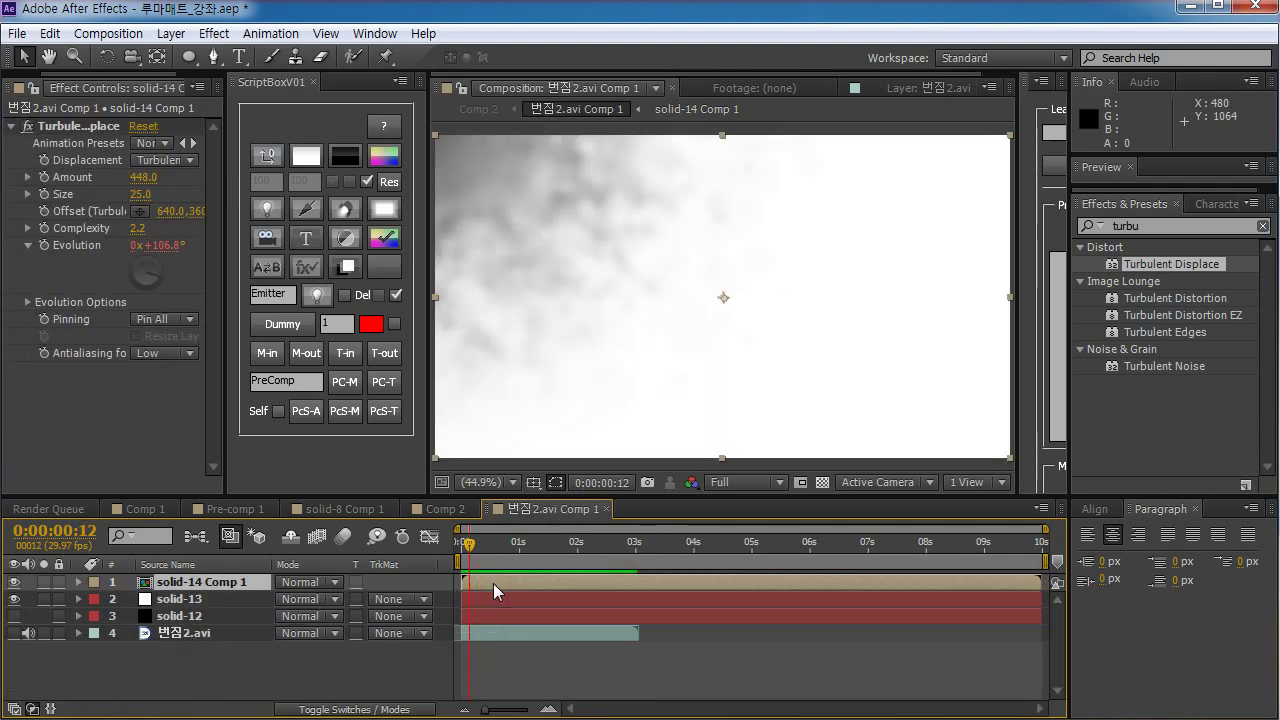
double_click(493, 583)
left_click(485, 590)
key("u")
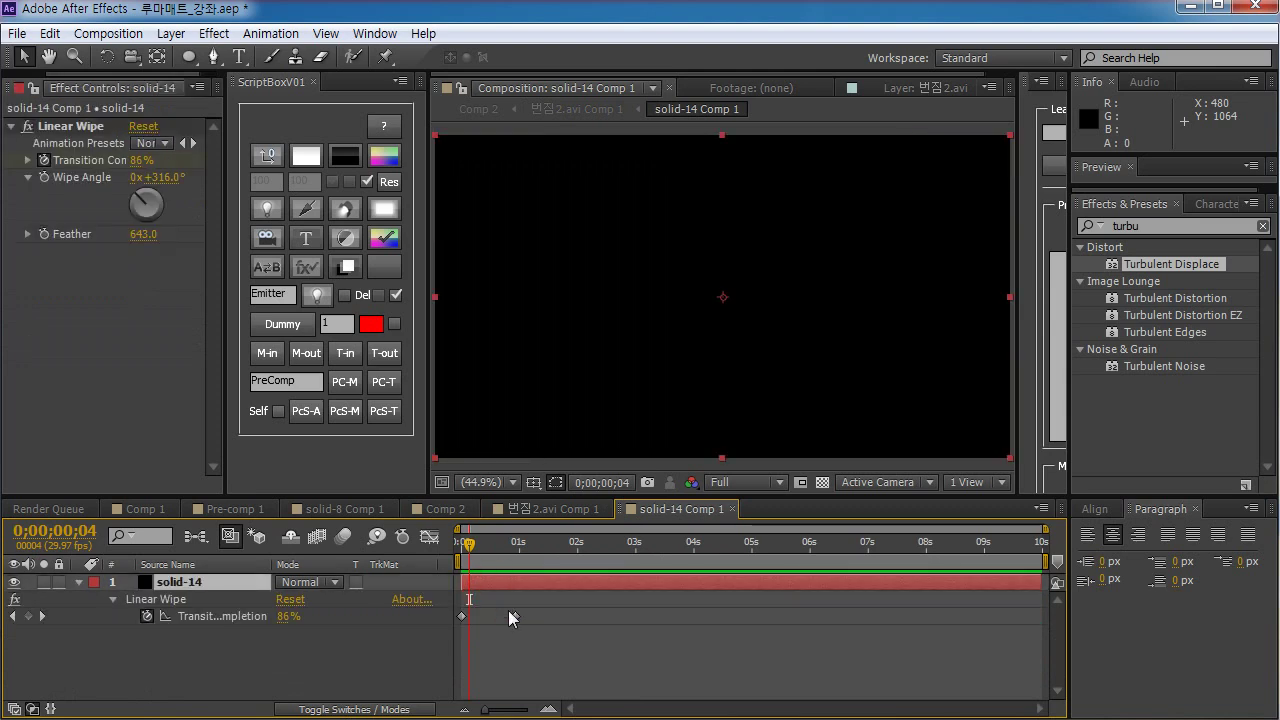
left_click(514, 616)
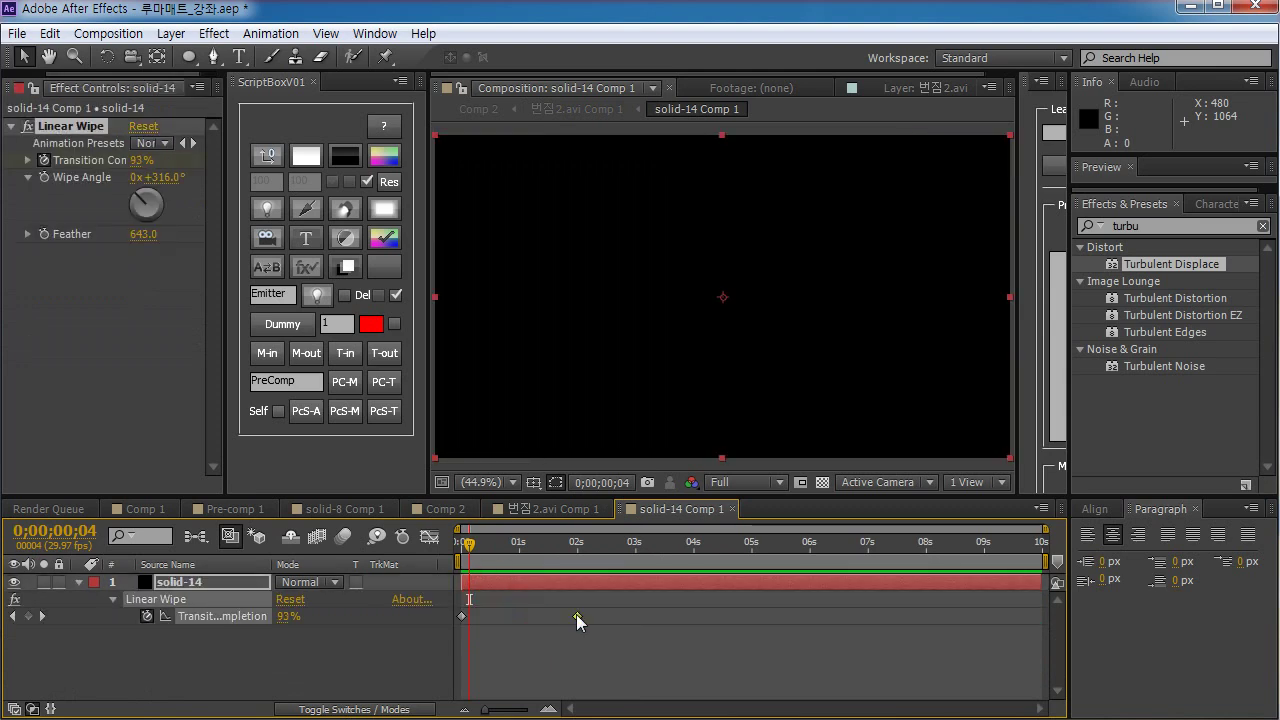
left_click(516, 638)
Return to Comp 2 and play back the slowed luma matte transition
left_click(445, 509)
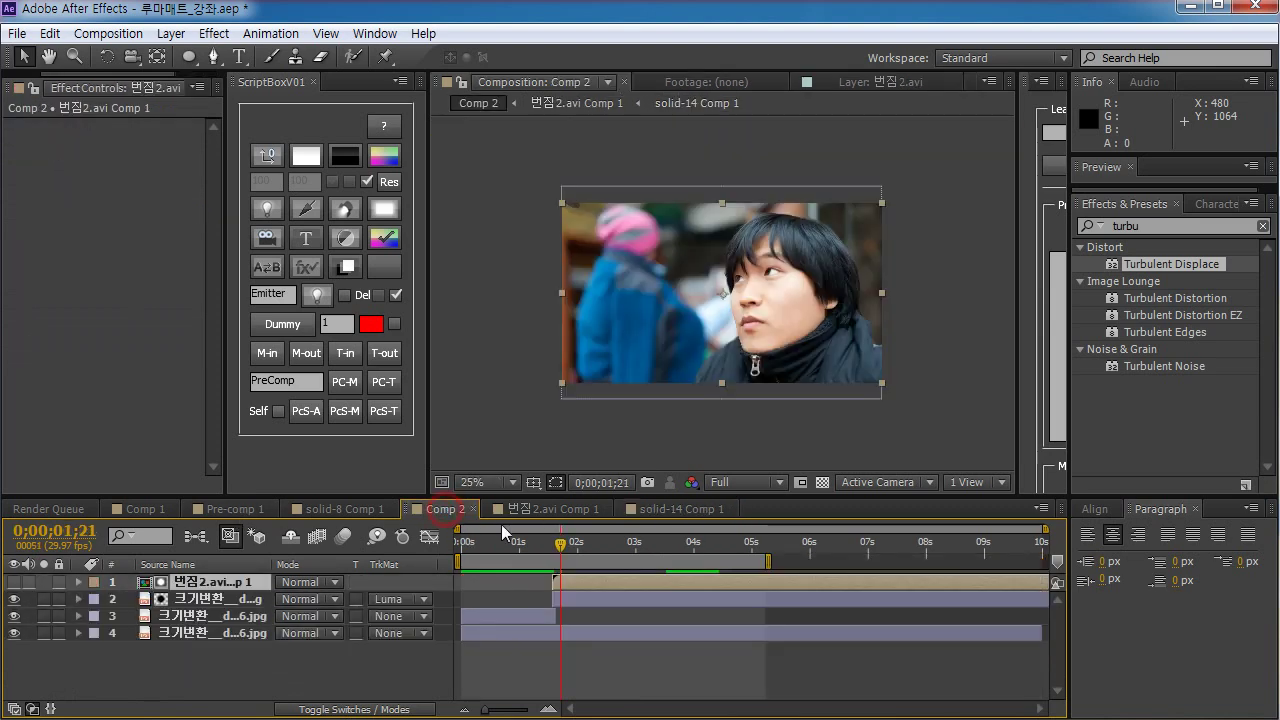
key("space")
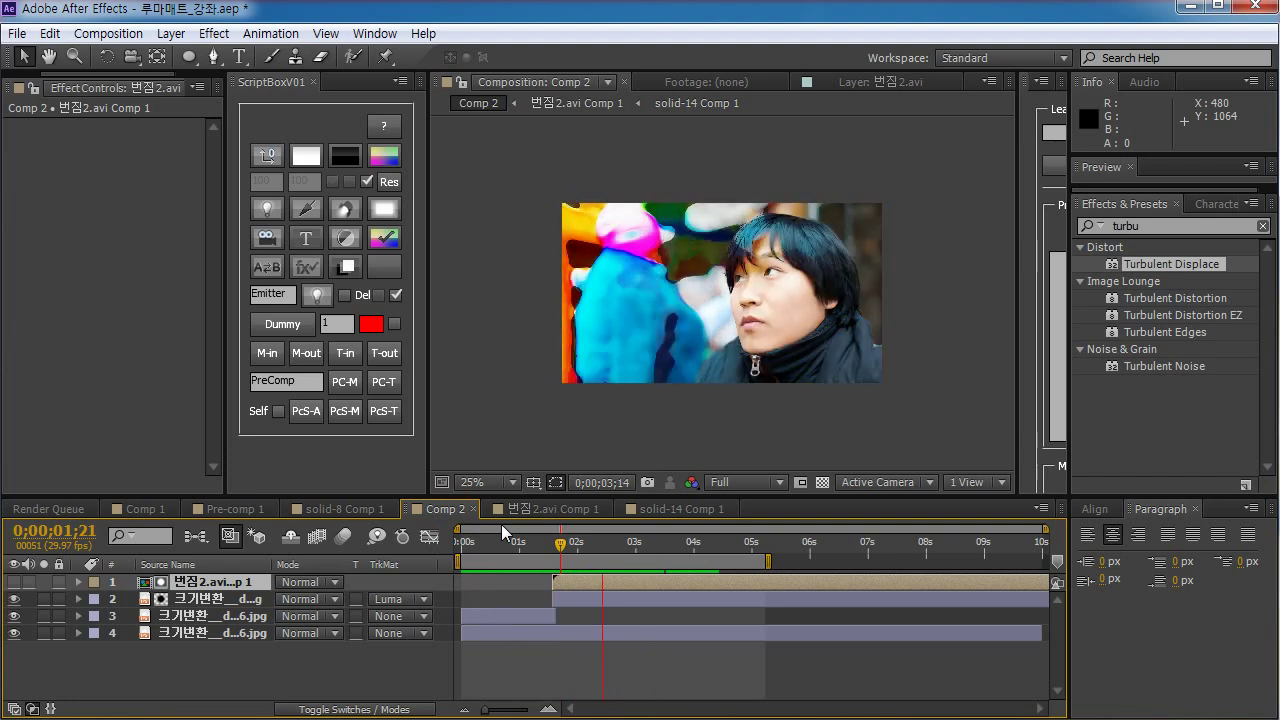
key("space")
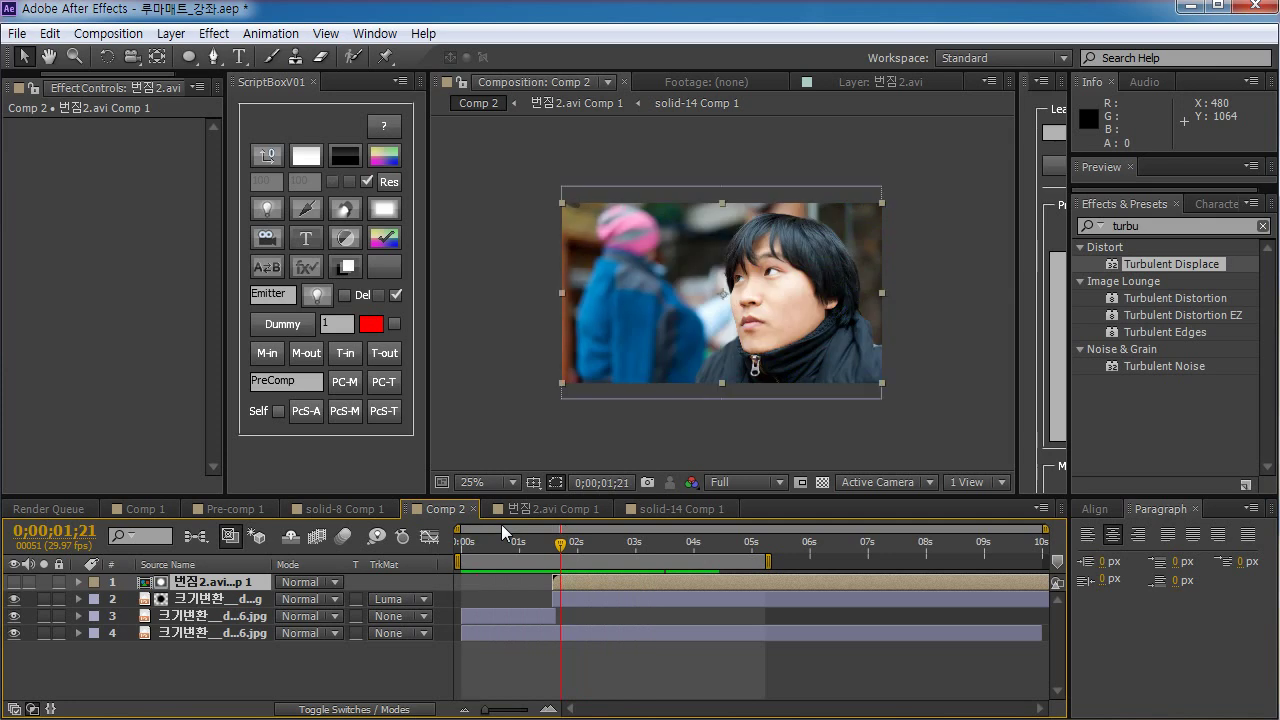
key("space")
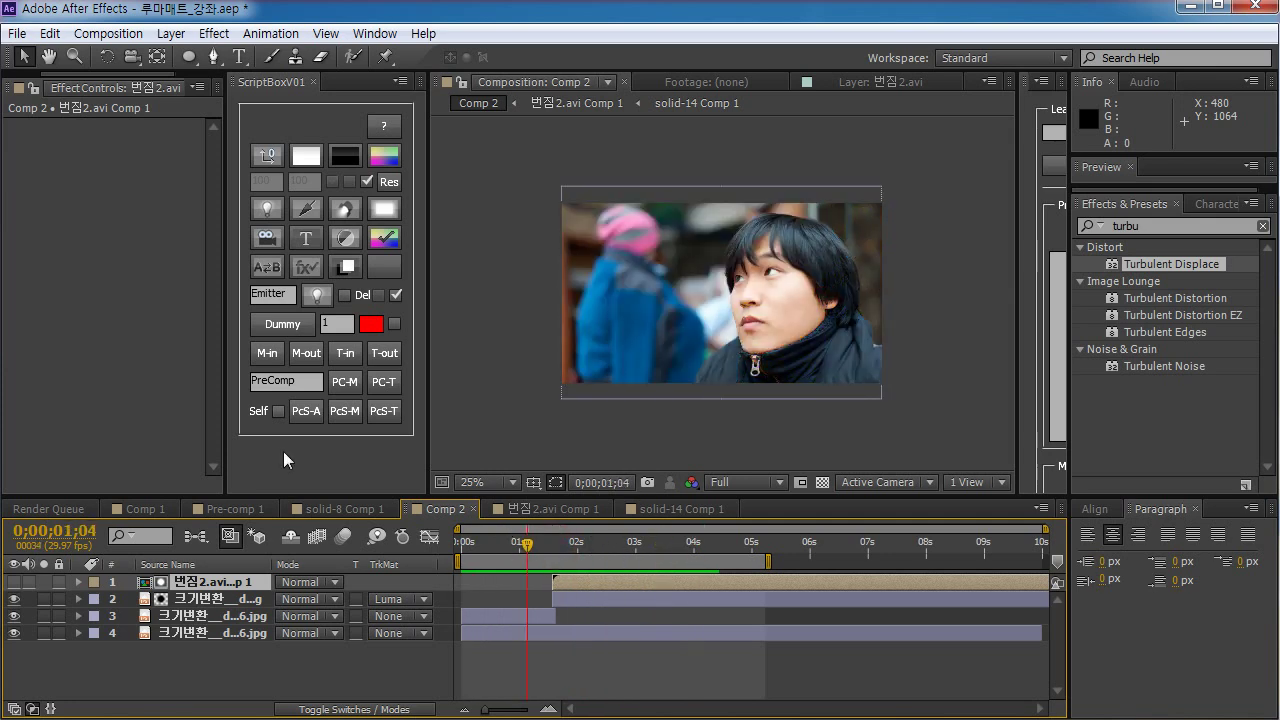
Look through the nested compositions, then inspect the matte in 번짐2.avi Comp 1 at 0:00:01:12 with 25% magnification
left_click(338, 509)
left_click(558, 509)
left_click(675, 509)
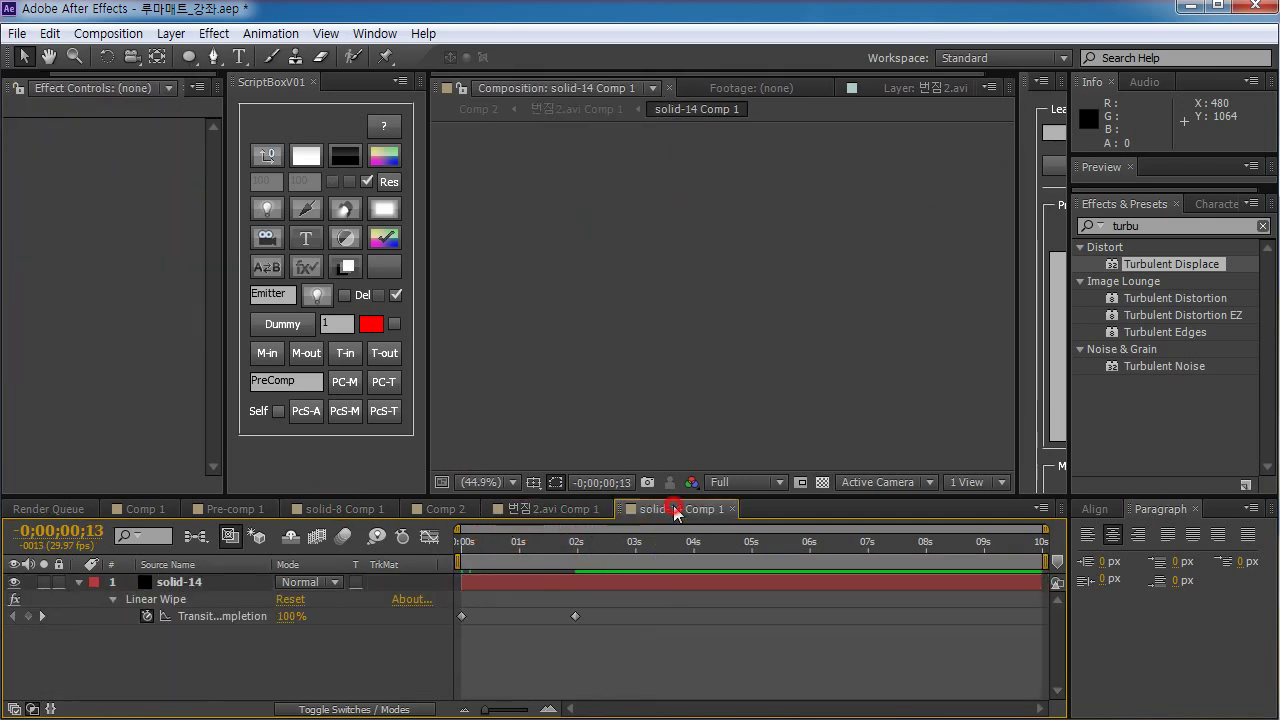
left_click(440, 509)
left_click_drag(560, 543, 660, 548)
double_click(617, 583)
mouse_move(540, 542)
left_mouse_down()
mouse_move(492, 553)
mouse_move(528, 557)
left_mouse_up()
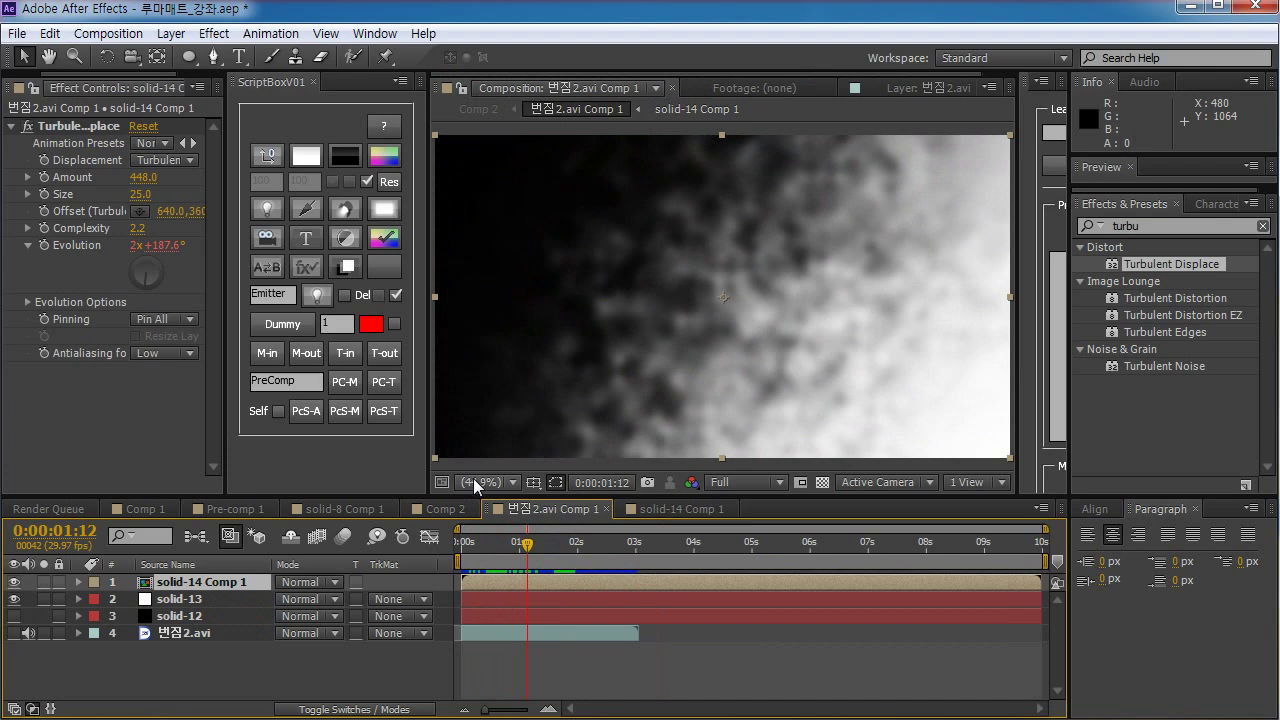
left_click(474, 484)
left_click(500, 644)
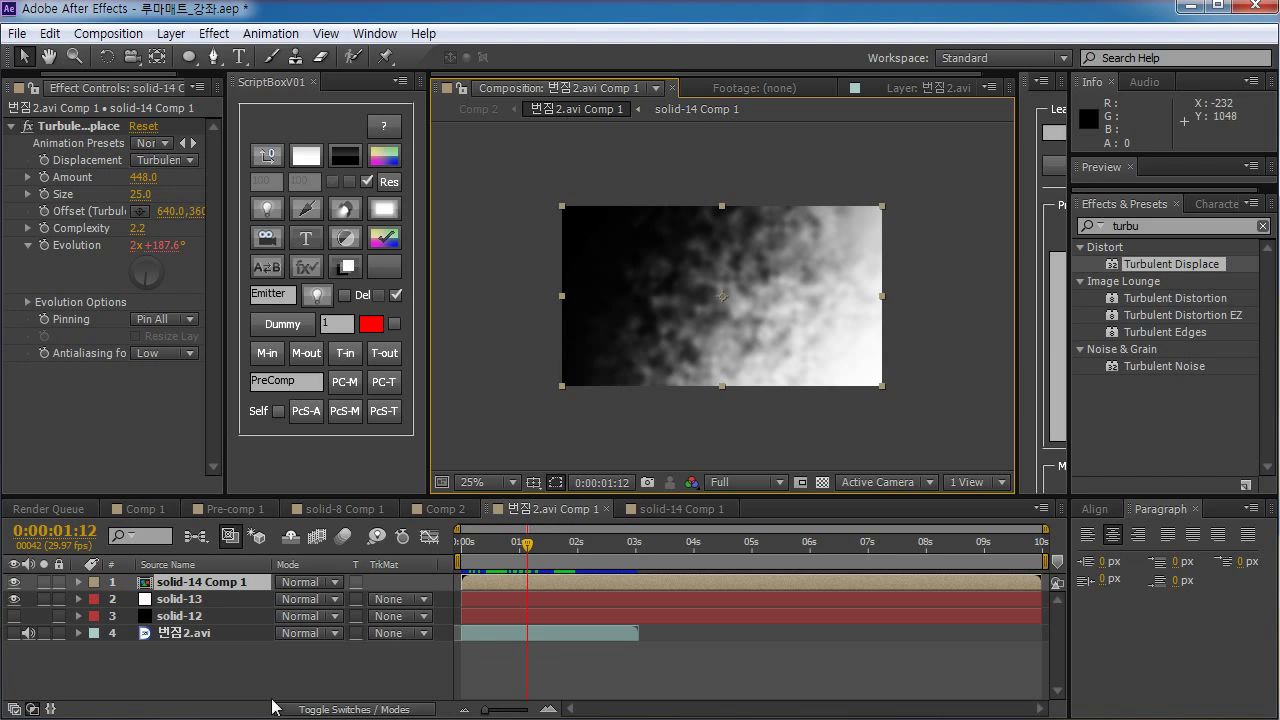
Show layer names in 번짐2.avi Comp 1, hide the solid-14 Comp 1 layer and add a new black solid on top
left_click(251, 666)
left_click(167, 565)
left_click(195, 582)
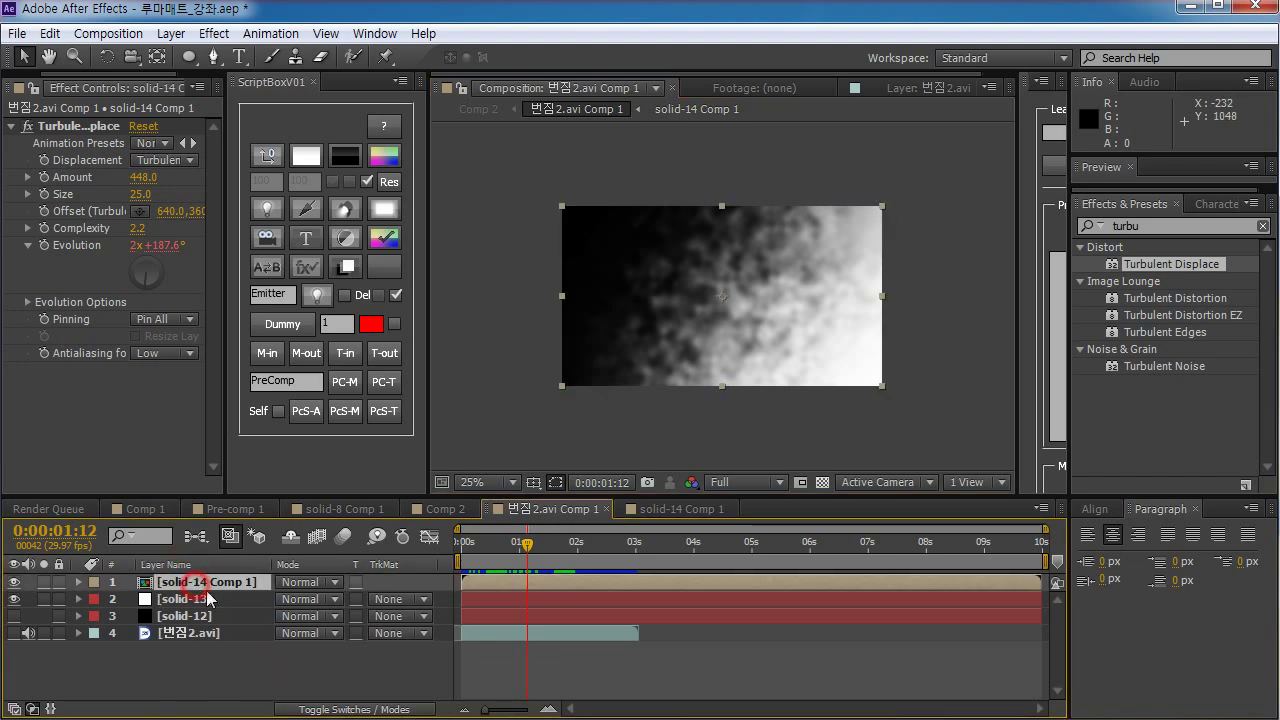
left_click(187, 671)
left_click(14, 582)
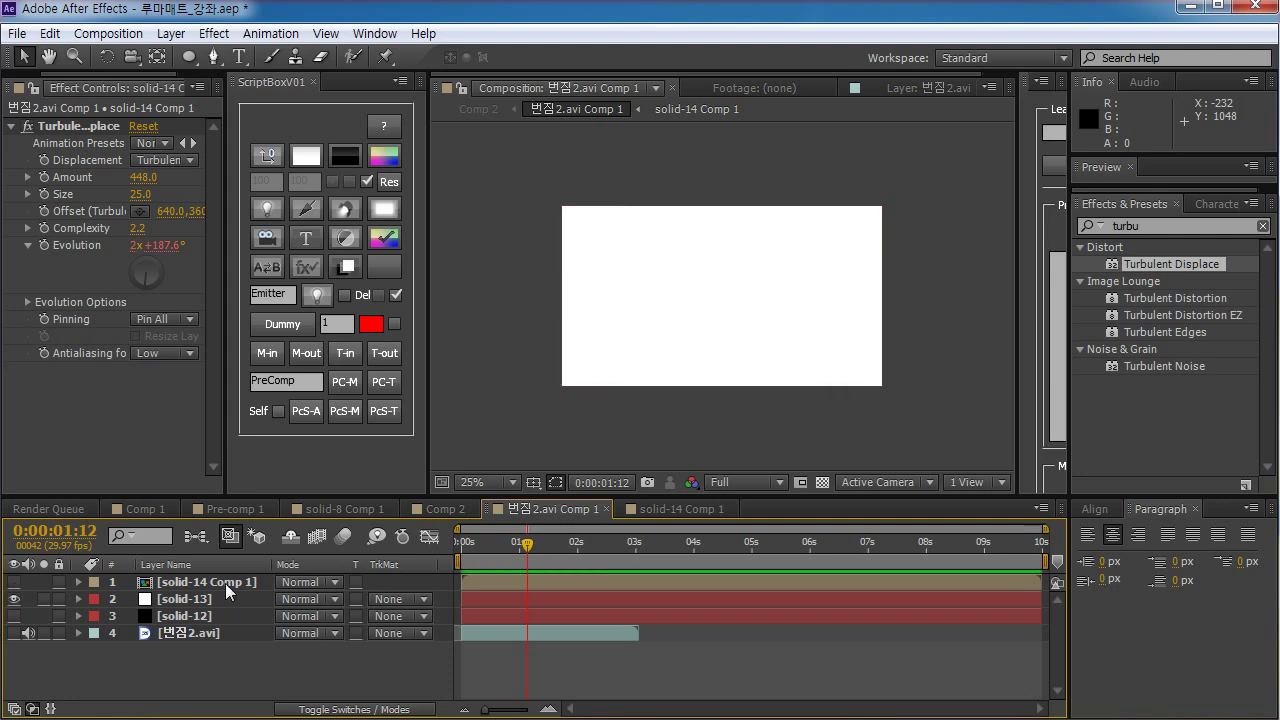
left_click(220, 582)
left_click(355, 158)
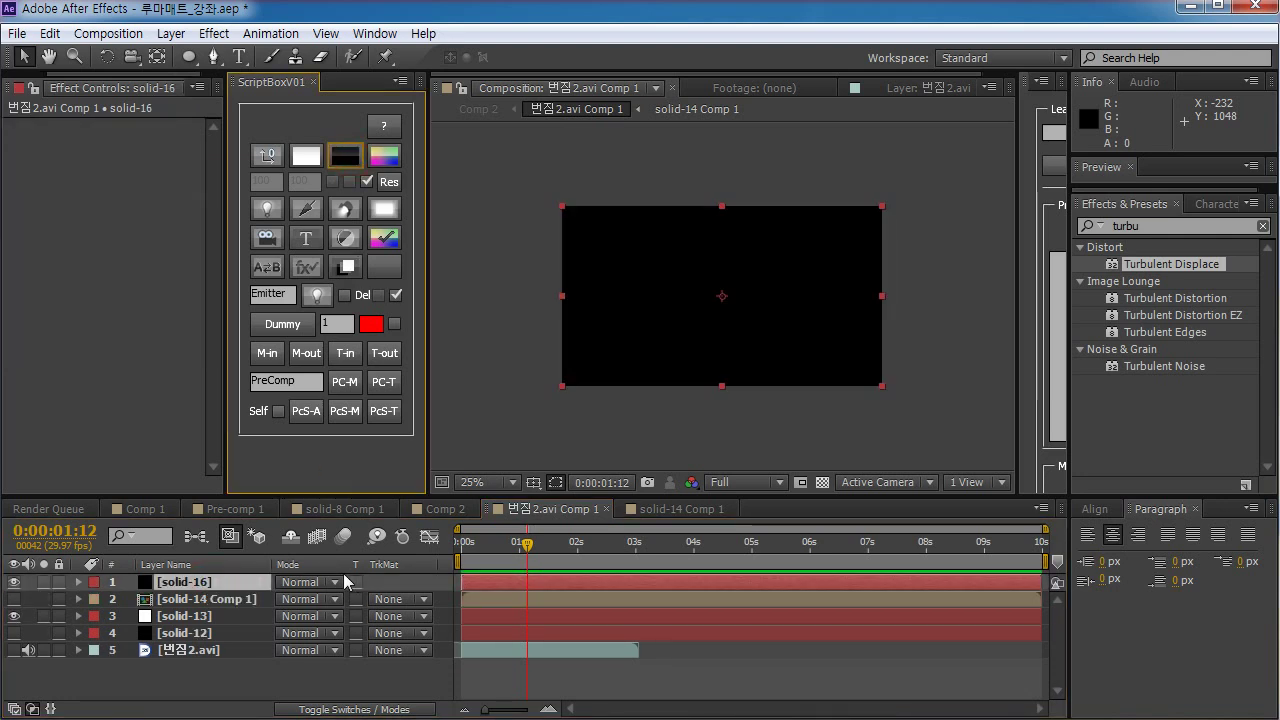
Draw a tall, narrow ellipse mask over the left part of the new black solid, extending past the frame's upper and lower edges
left_click(189, 62)
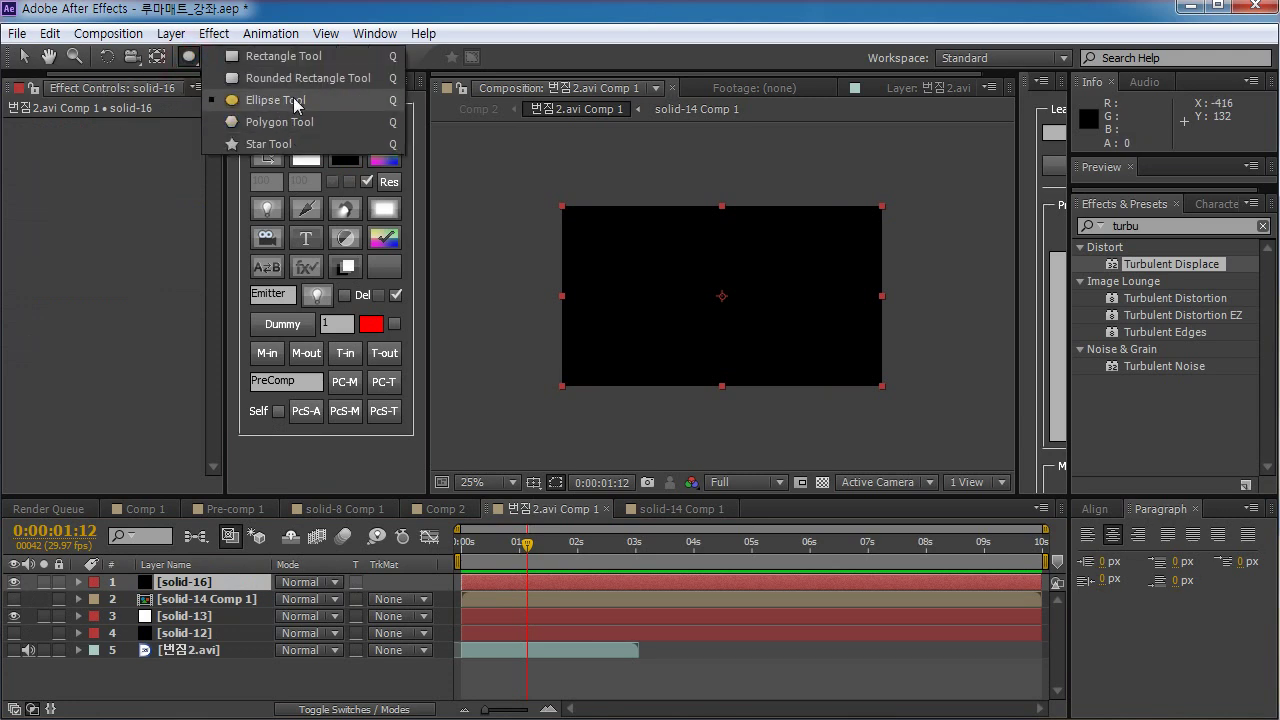
left_click(296, 101)
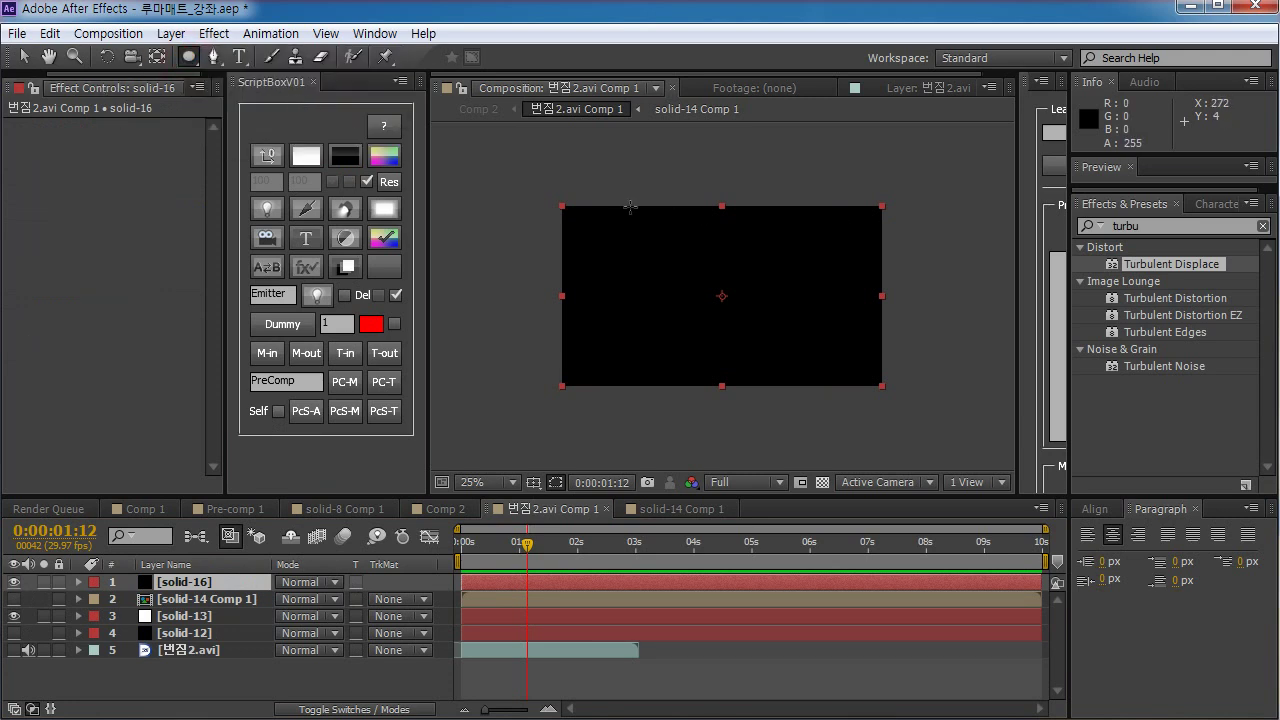
left_click_drag(662, 133, 563, 531)
Rotate the ellipse mask into a diagonal slant and move it over the frame's upper-left corner
left_click(206, 580)
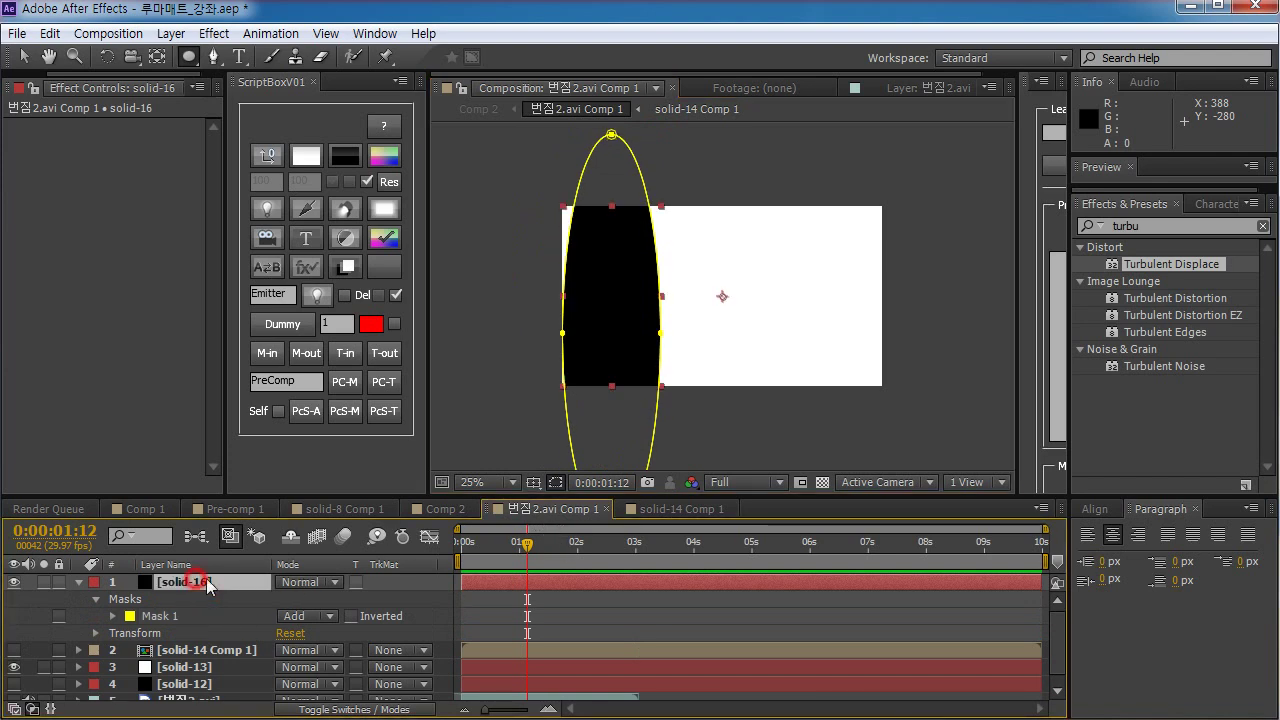
key("v")
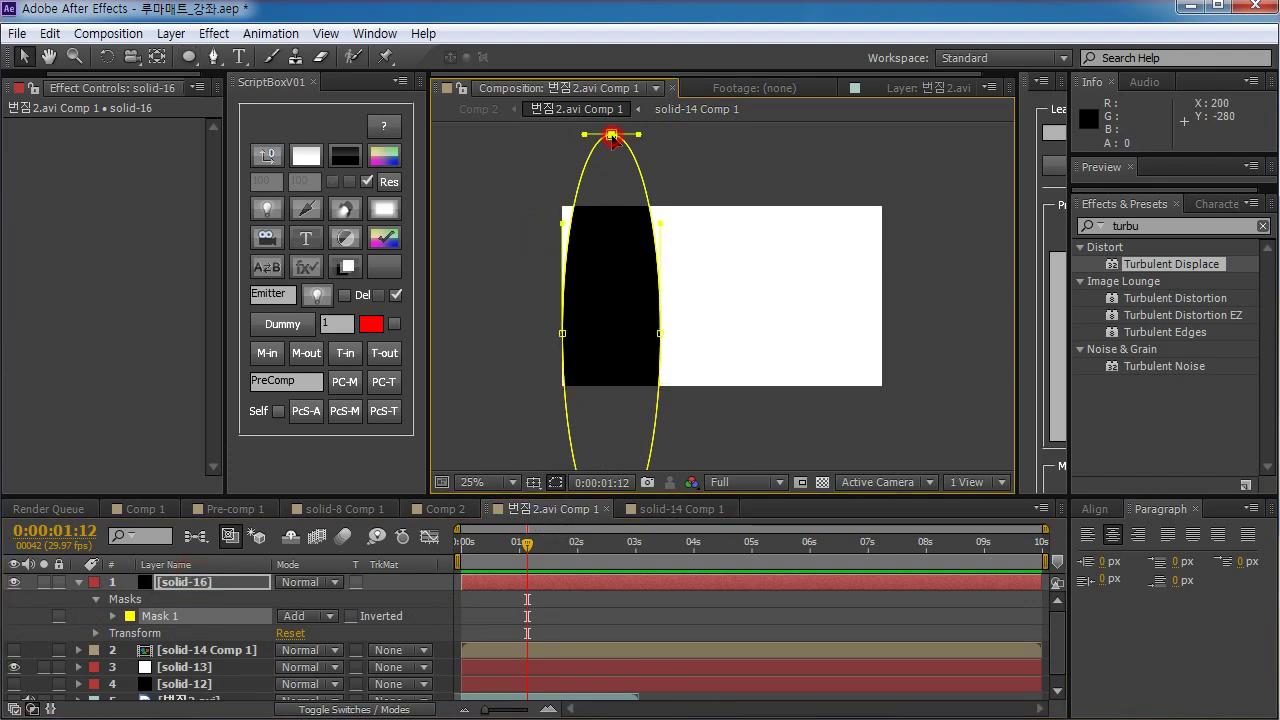
double_click(612, 136)
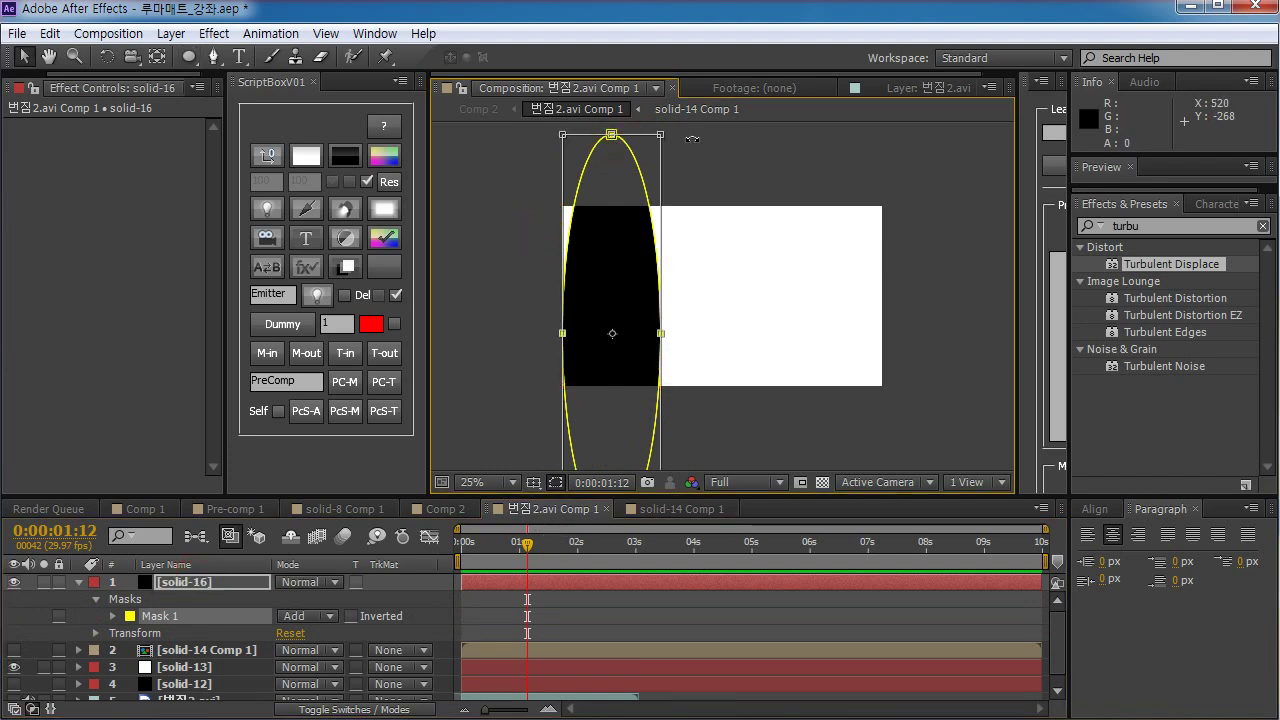
double_click(642, 168)
double_click(611, 134)
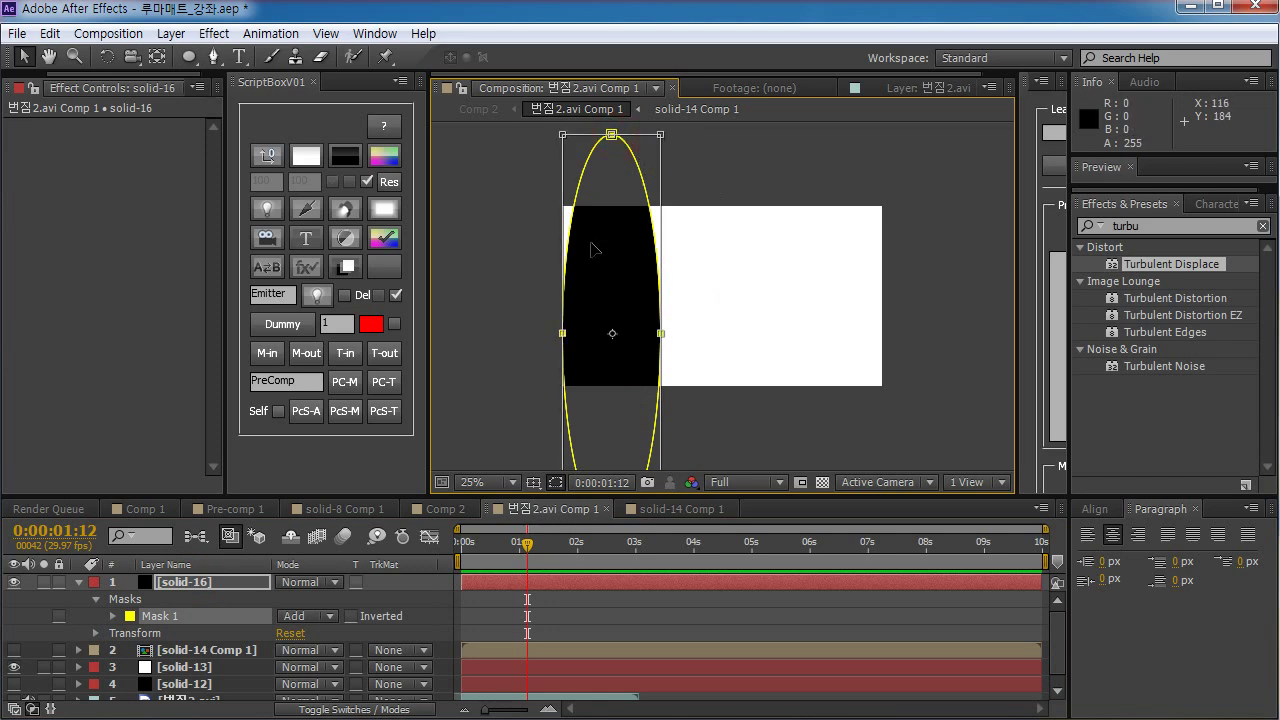
left_click_drag(679, 129, 786, 220)
left_click_drag(652, 294, 611, 190)
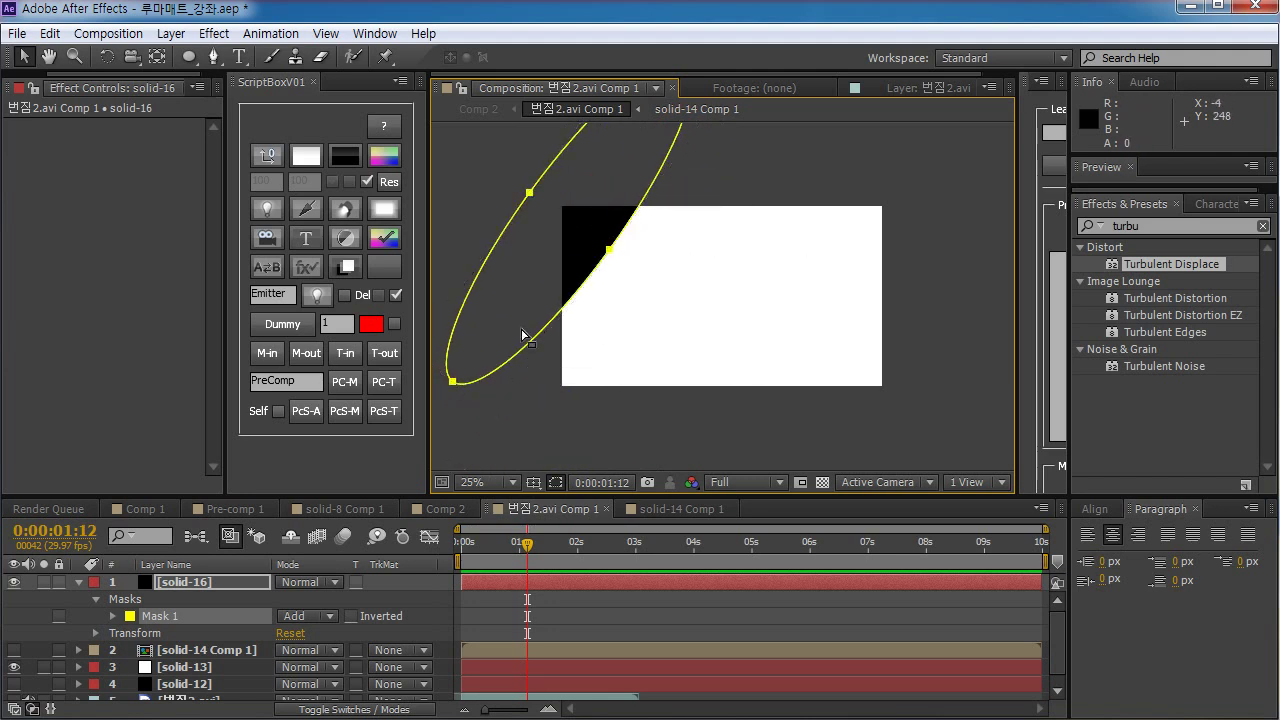
Duplicate Mask 1 and offset the copy diagonally down and to the right so that it overlaps the original
left_click(178, 622)
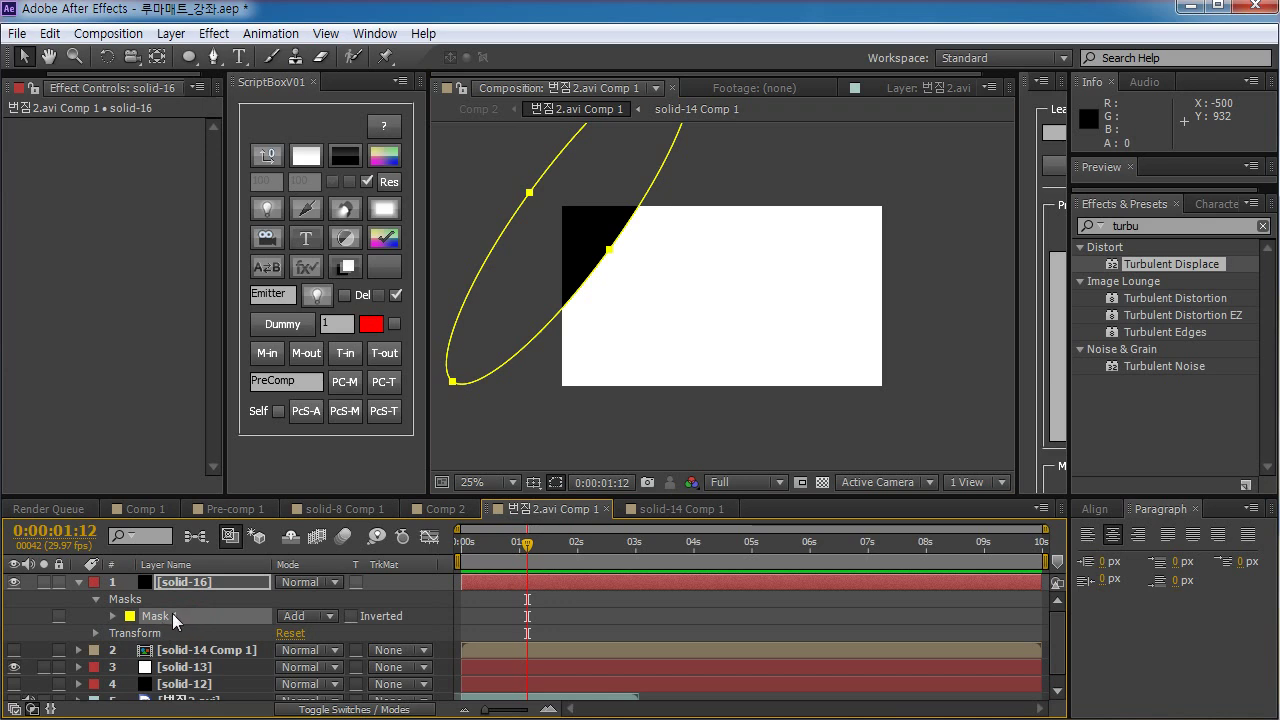
key("ctrl+d")
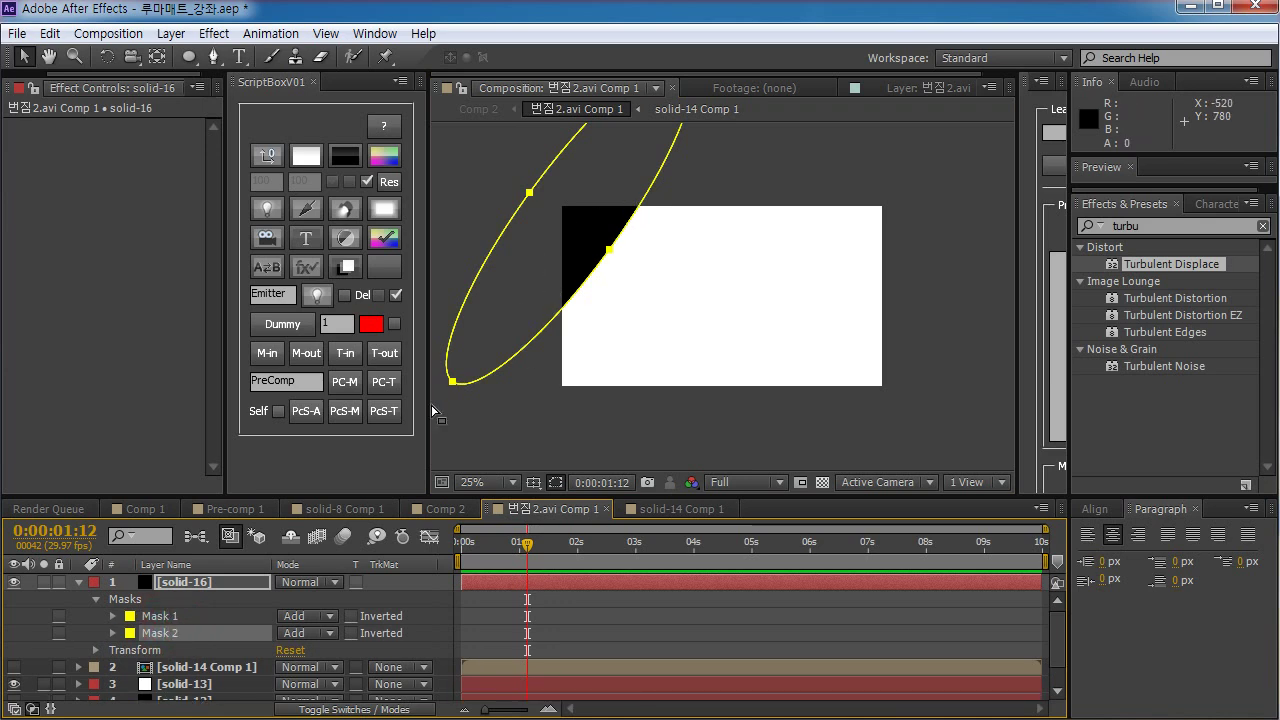
double_click(452, 381)
left_click_drag(537, 266, 598, 312)
key("Left")
key("Left")
key("Left")
key("Left")
key("Left")
key("Up")
key("Up")
key("Up")
key("Up")
key("Return")
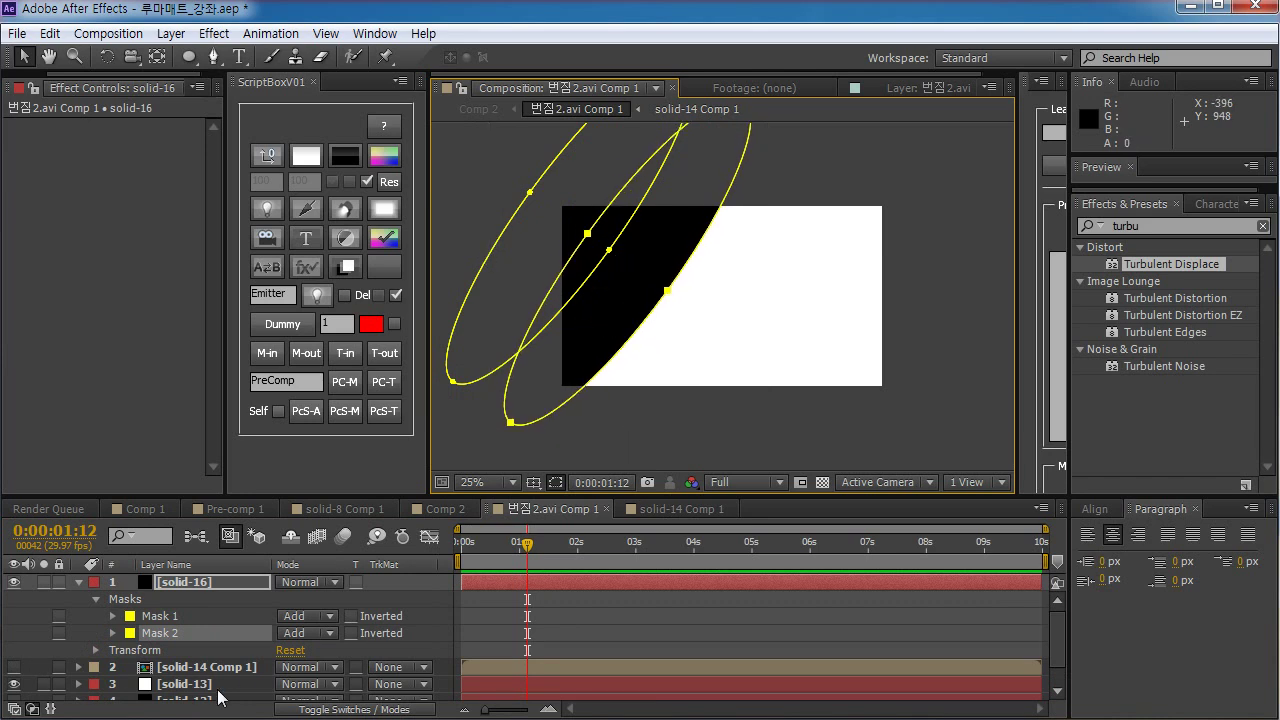
Duplicate Mask 2 and move the copy down and to the right, extending the black area across the frame's middle
key("ctrl+d")
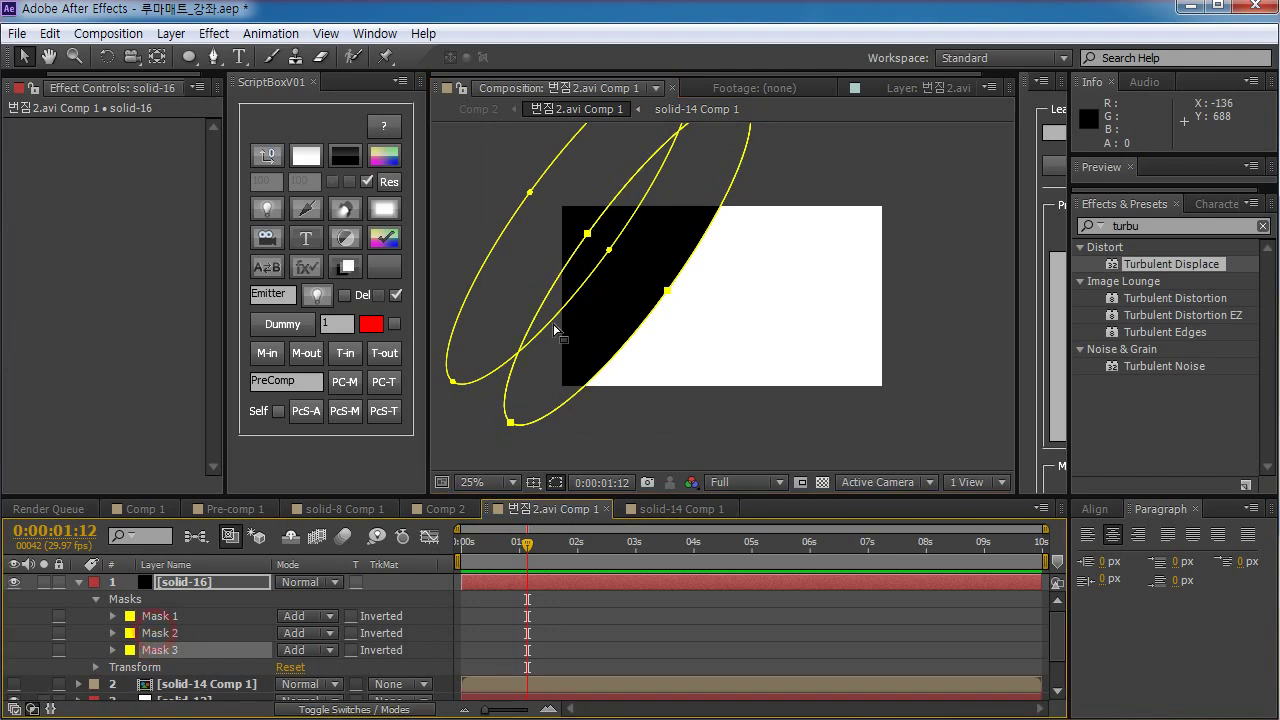
double_click(510, 421)
left_click_drag(584, 347, 637, 372)
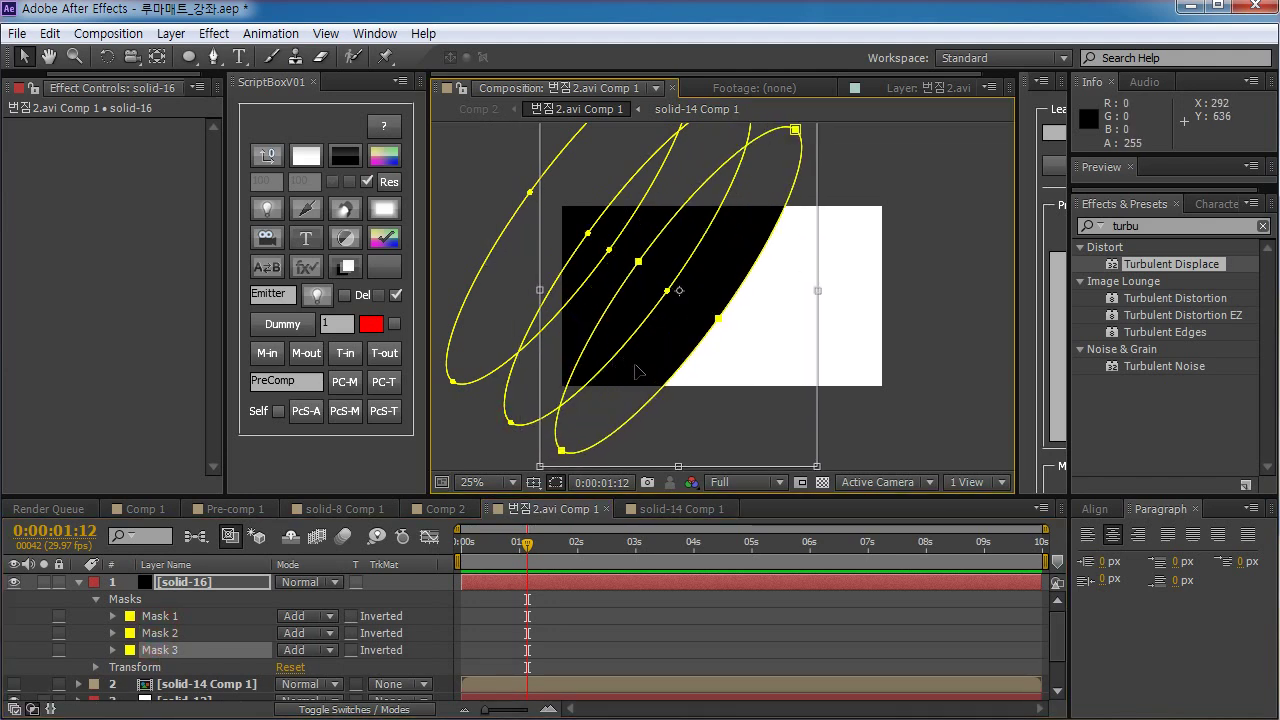
key("Return")
Duplicate Mask 3 and move the copy further down-right, leaving only the frame's lower-right area white
key("ctrl+d")
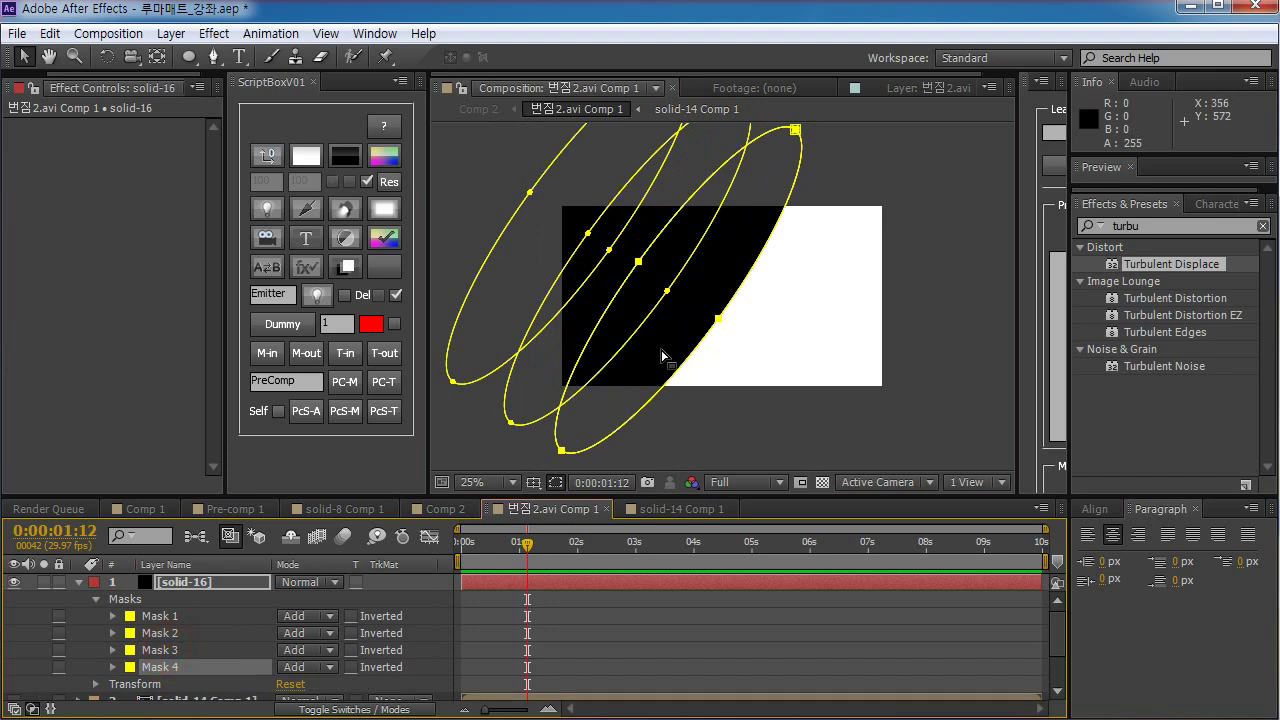
double_click(720, 320)
left_click_drag(673, 326, 738, 352)
key("Return")
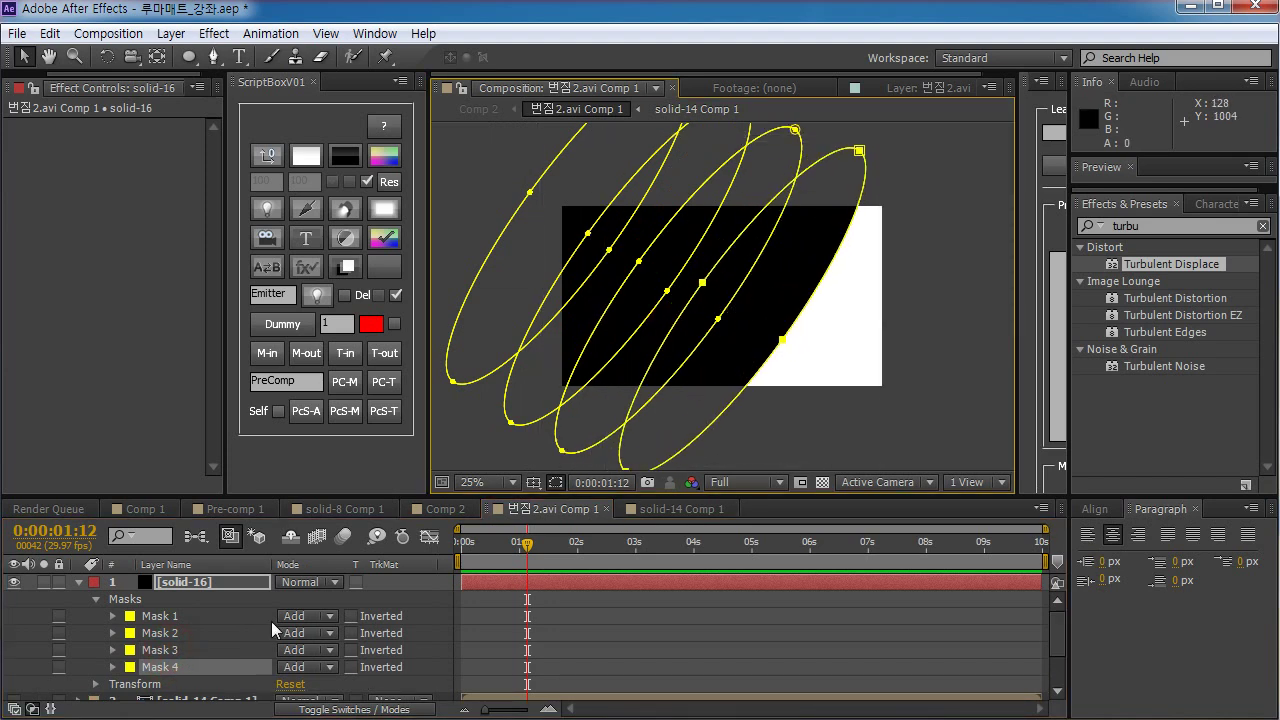
Duplicate Mask 4 and move the copy down-right, leaving only a small white area in the frame's lower-right corner
key("ctrl+d")
double_click(780, 334)
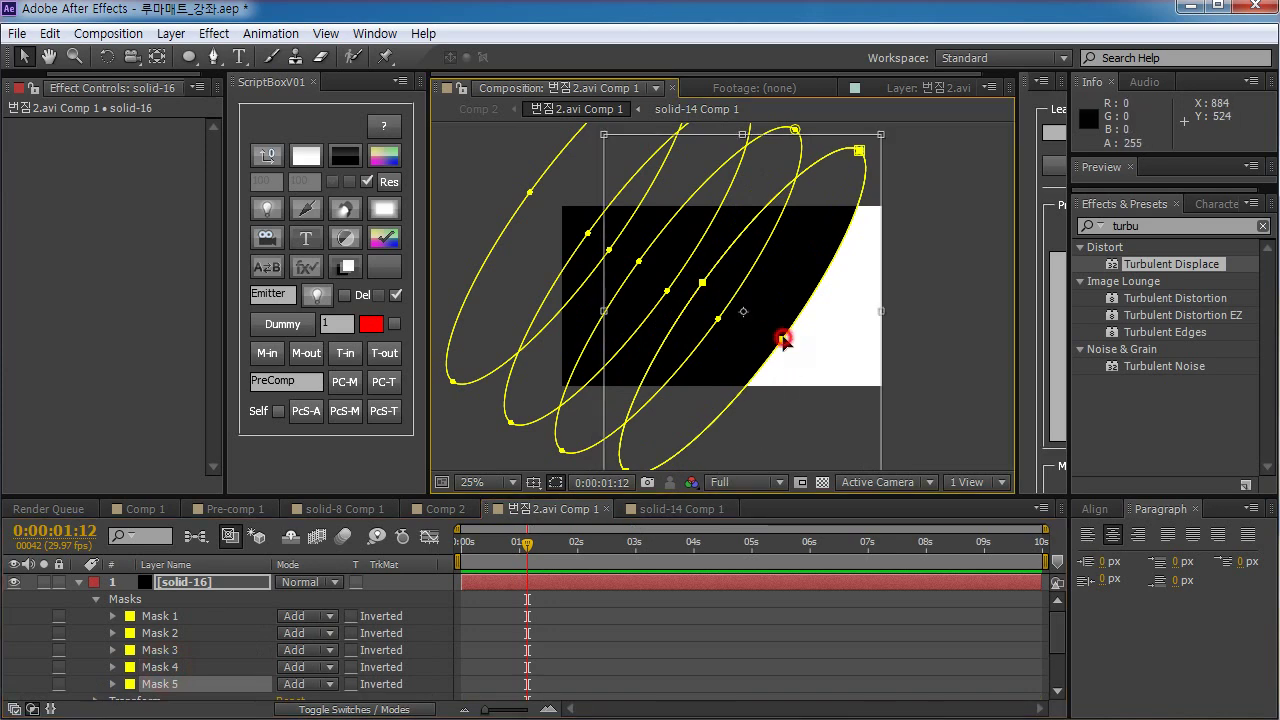
mouse_move(736, 342)
left_mouse_down()
mouse_move(803, 368)
mouse_move(900, 375)
left_mouse_up()
key("ctrl+z")
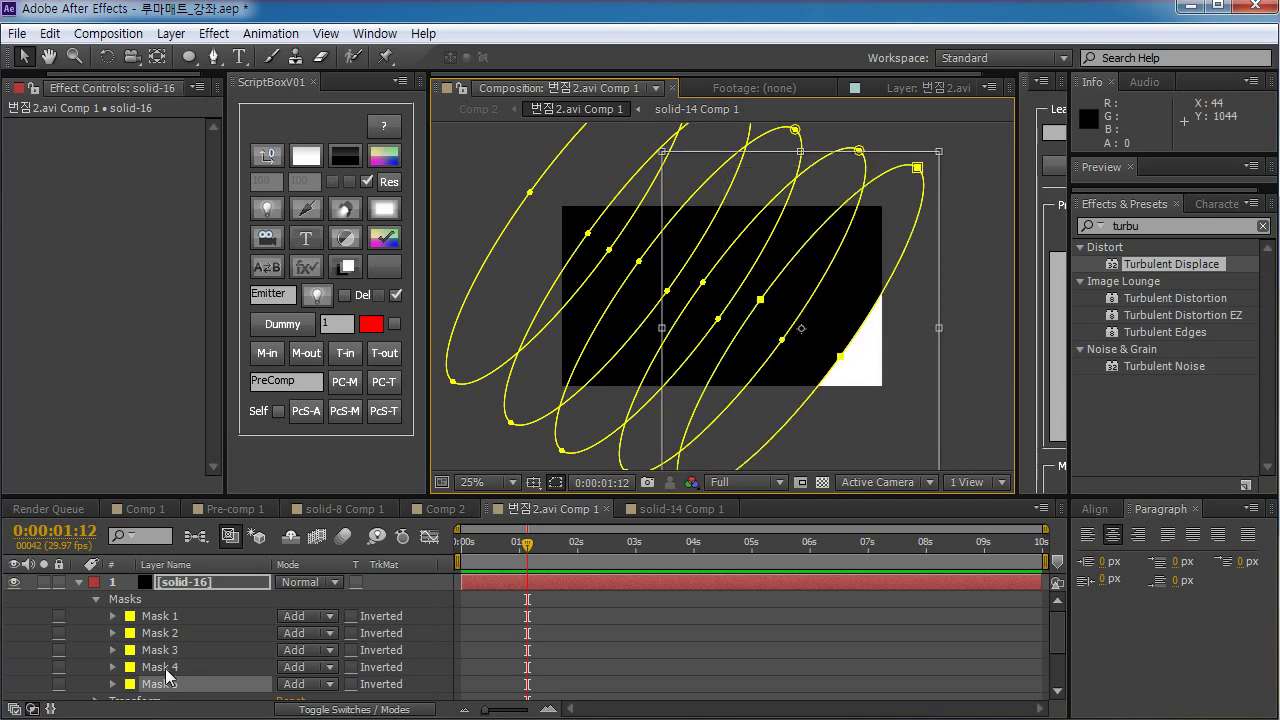
Duplicate Mask 5 and move the copy down-right so that the masks cover the whole frame in black
key("ctrl+d")
left_click(843, 357)
left_click(780, 381)
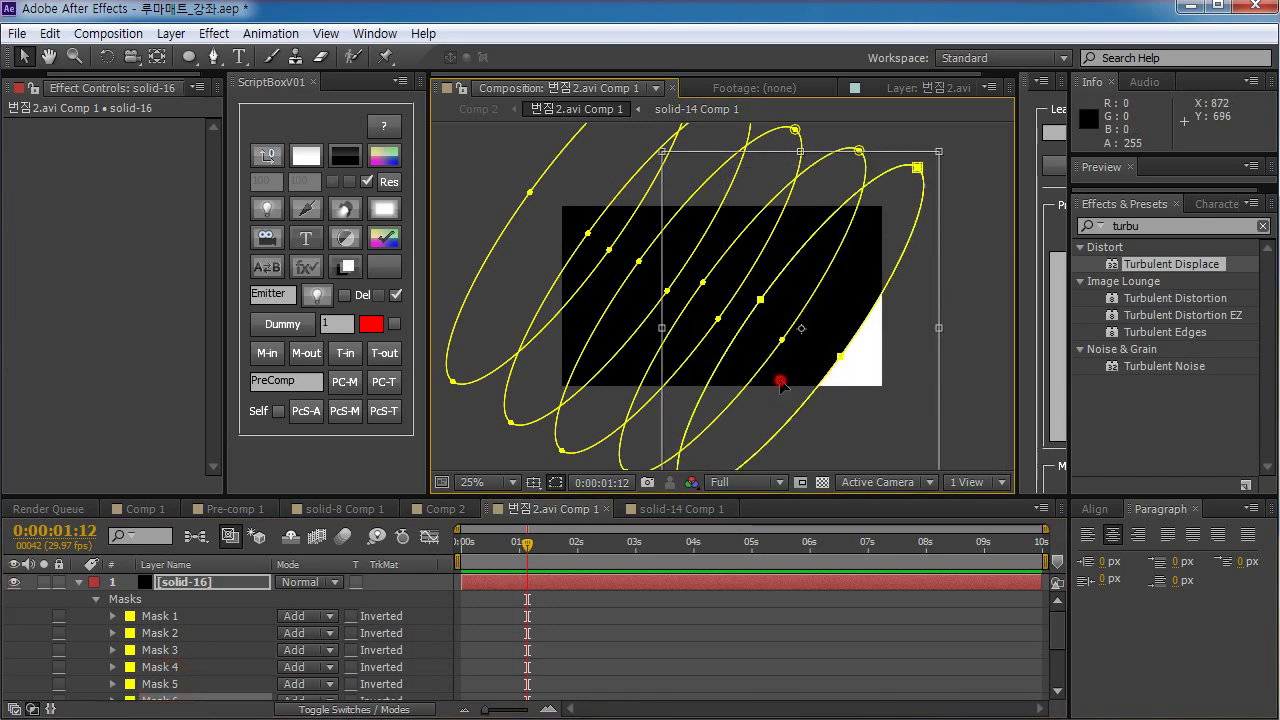
left_click_drag(780, 383, 850, 408)
key("Return")
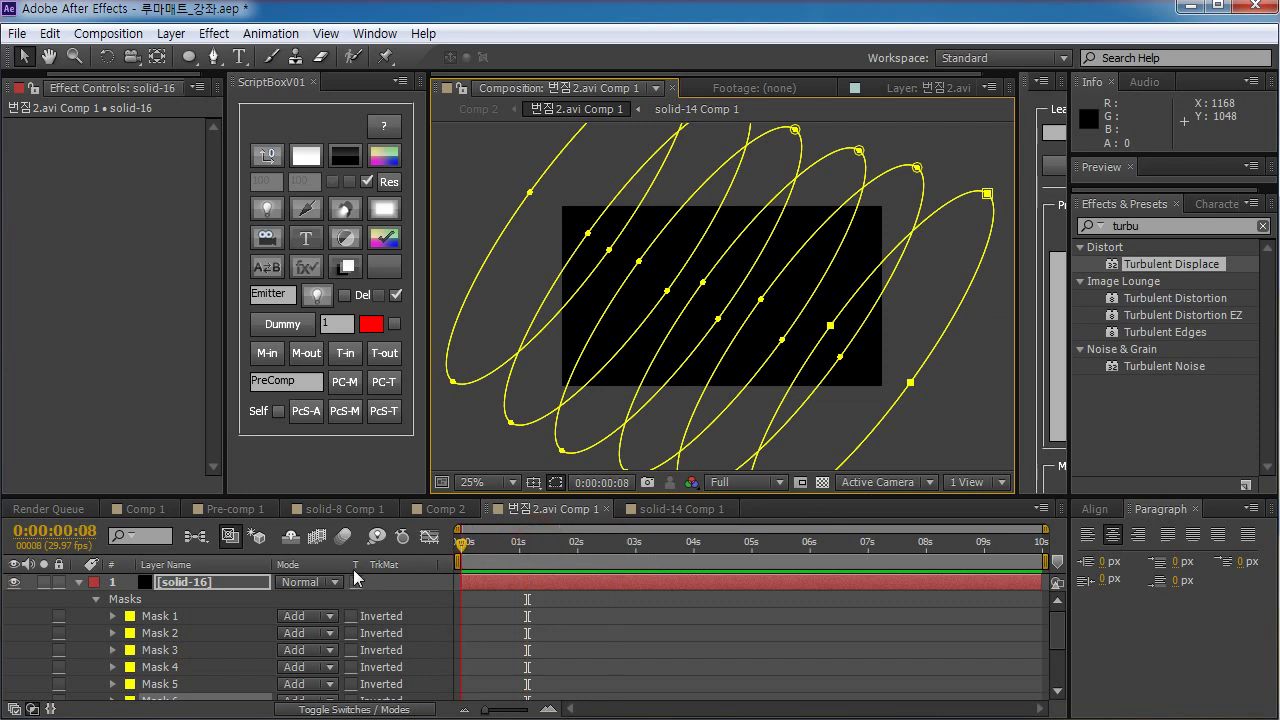
Add Mask Path keyframes to all six masks of solid-16 at 0:00:01:02
left_click_drag(400, 496, 400, 476)
left_click(508, 462)
left_click(504, 604)
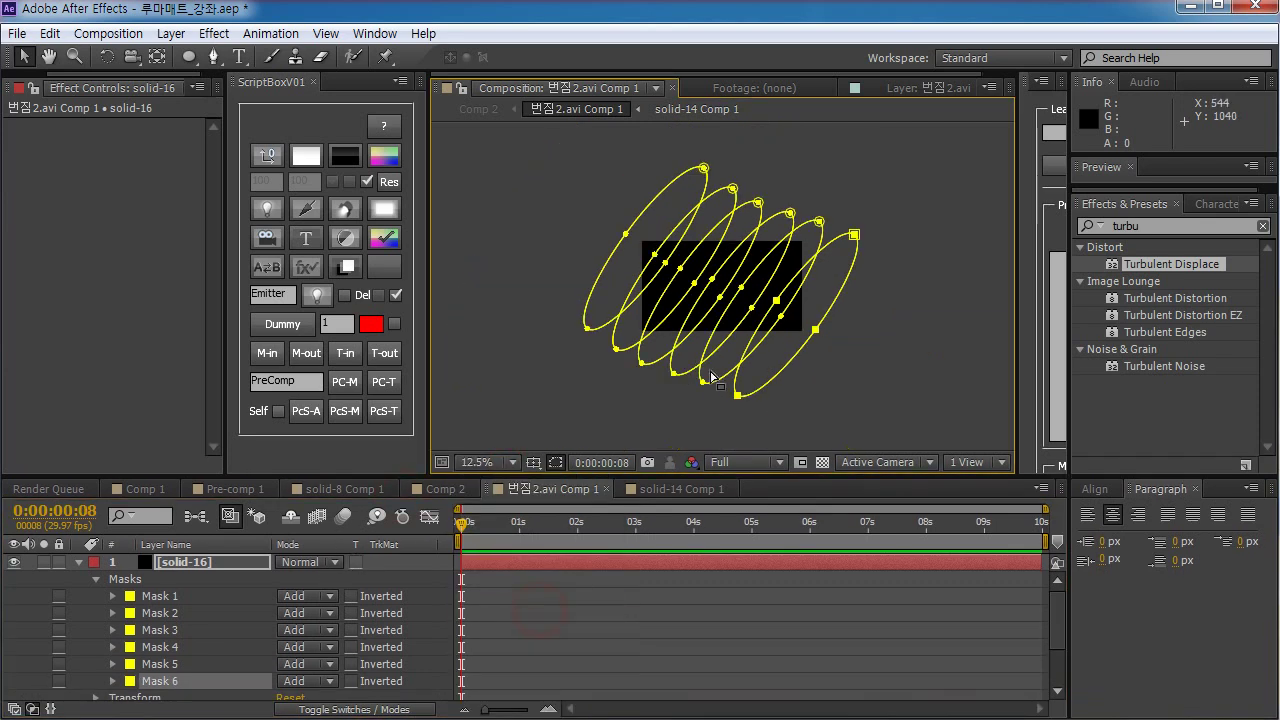
left_click(494, 522)
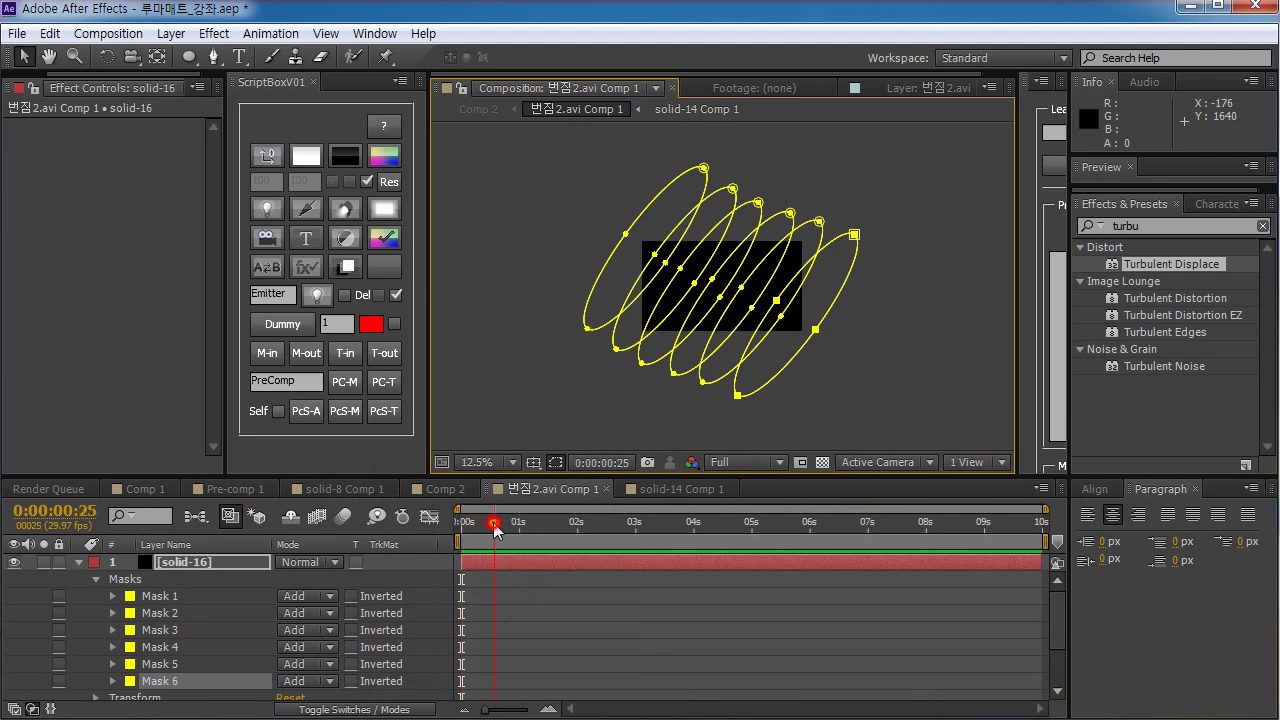
left_click(559, 663)
left_click(168, 598)
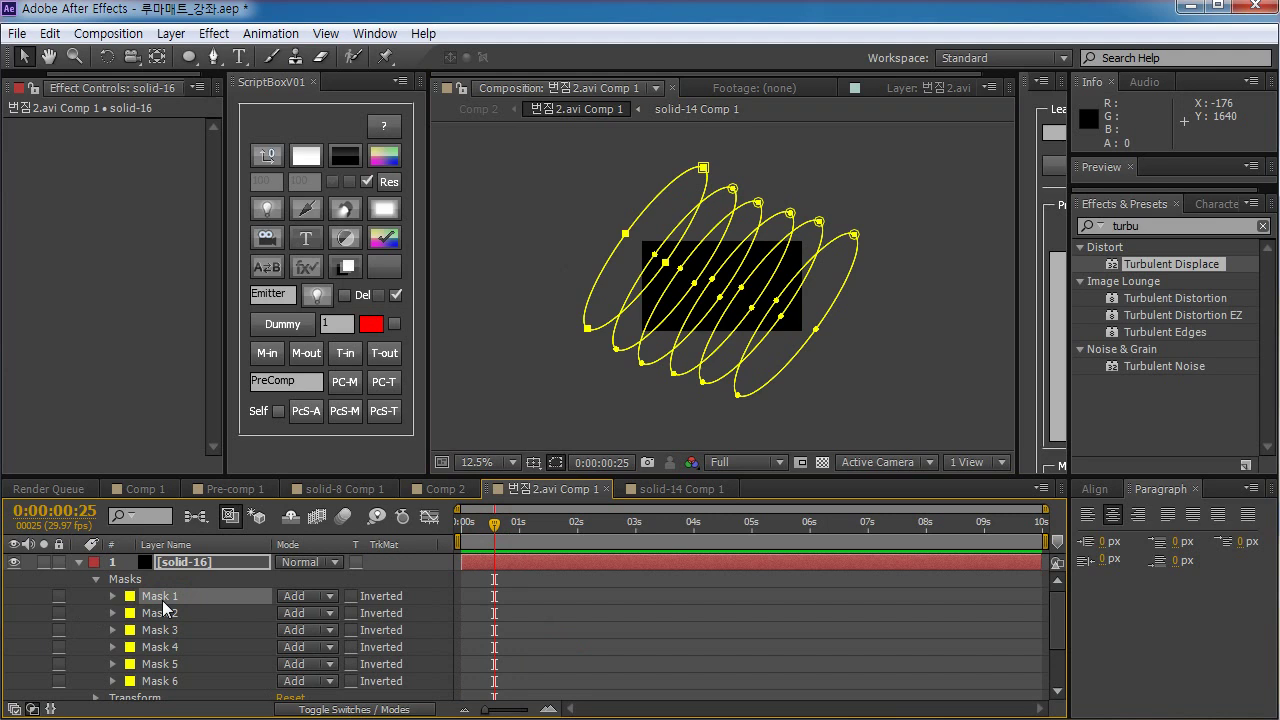
left_click(163, 678, "shift")
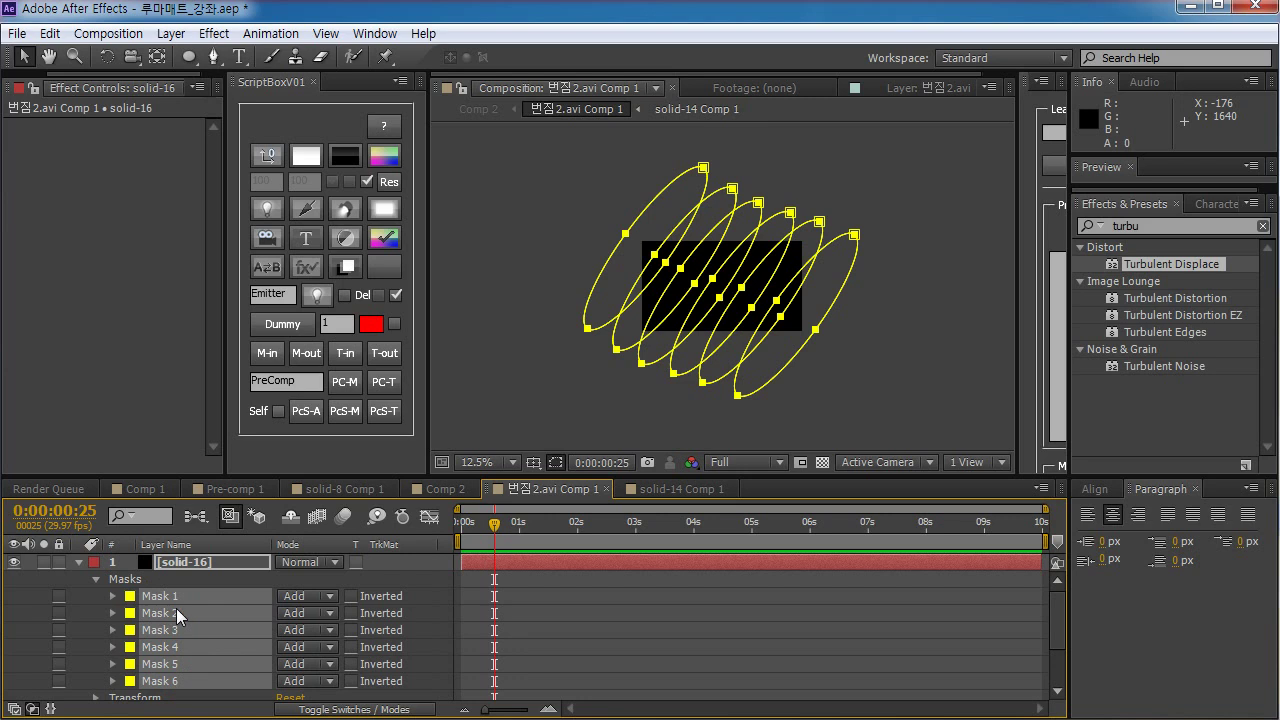
key("m")
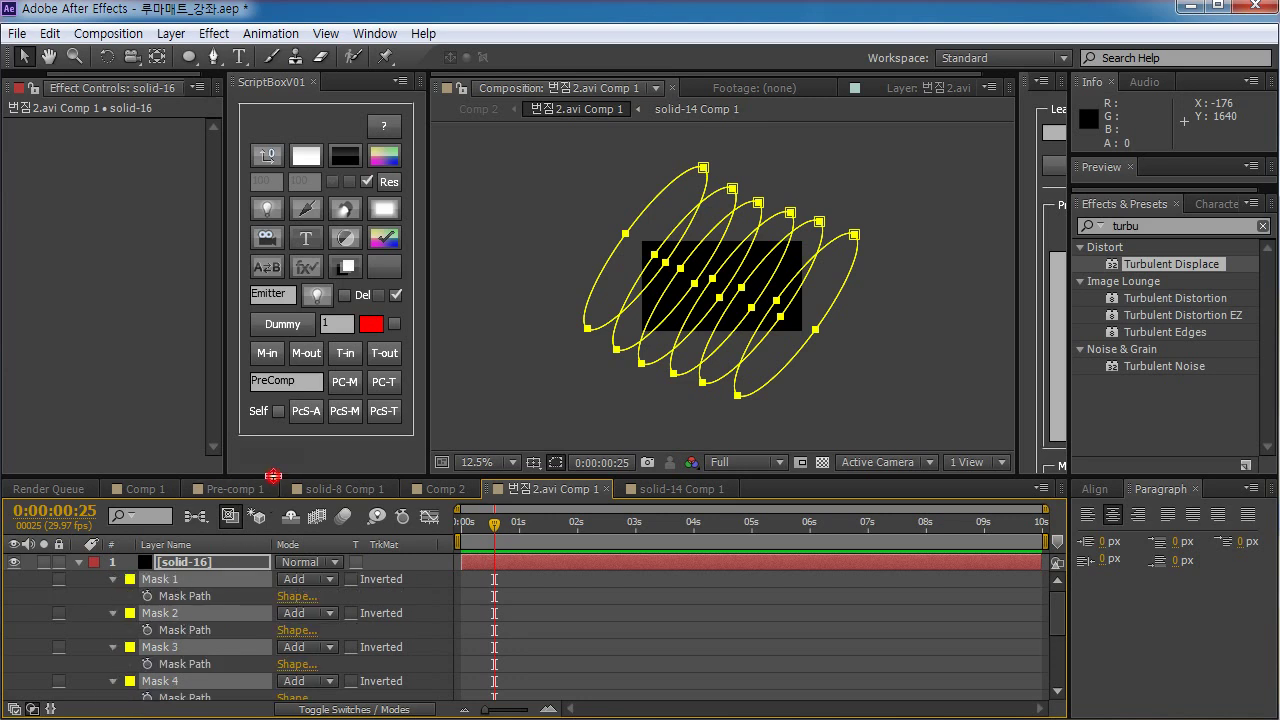
left_click_drag(273, 476, 292, 368)
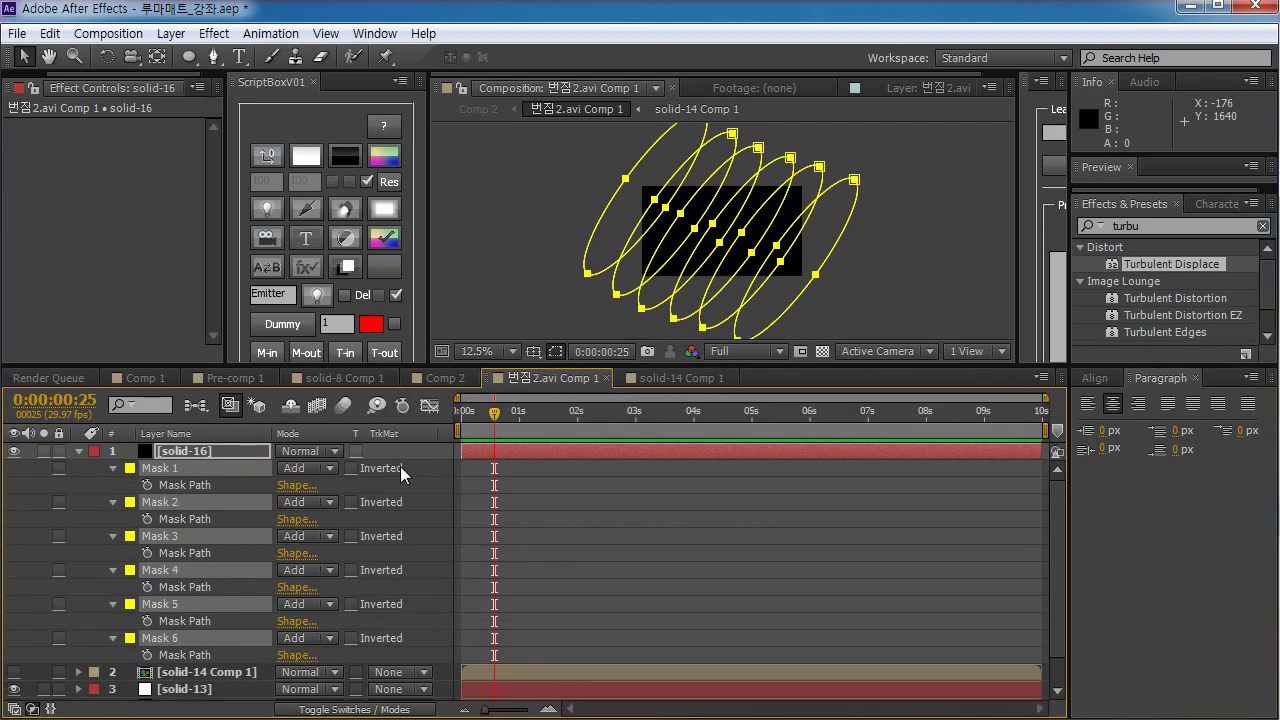
left_click_drag(495, 418, 508, 414)
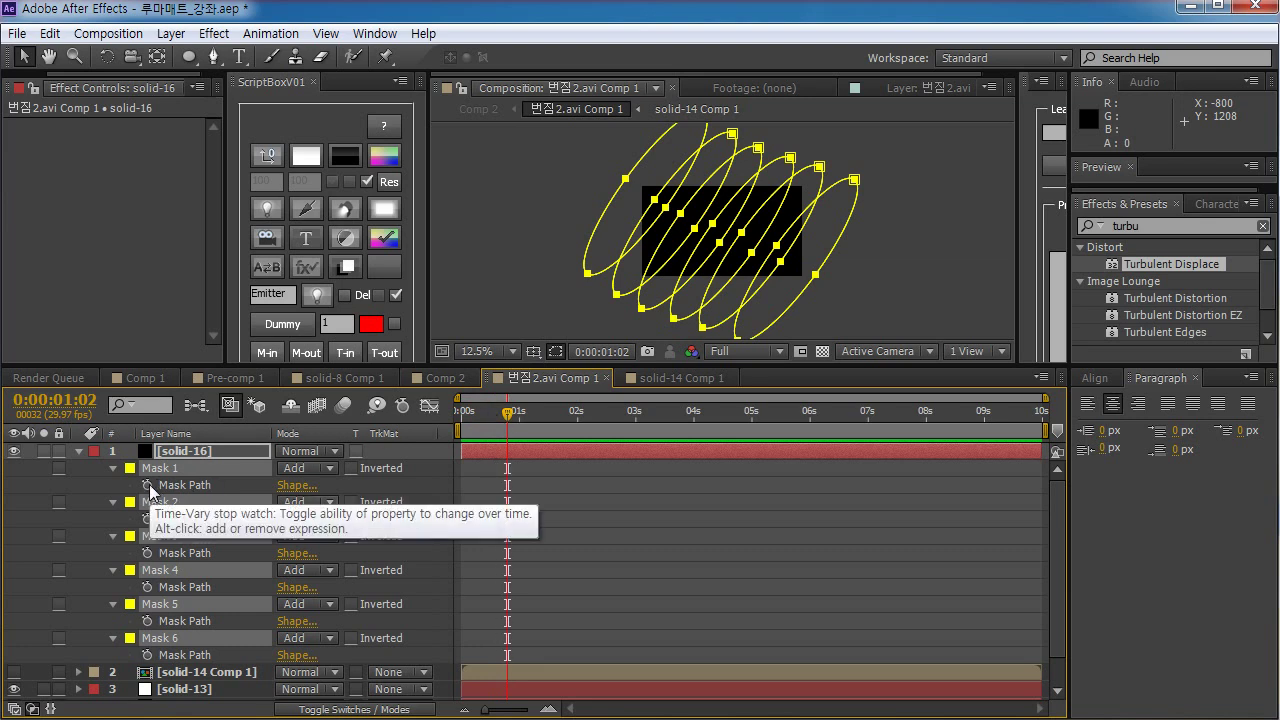
left_click(148, 486)
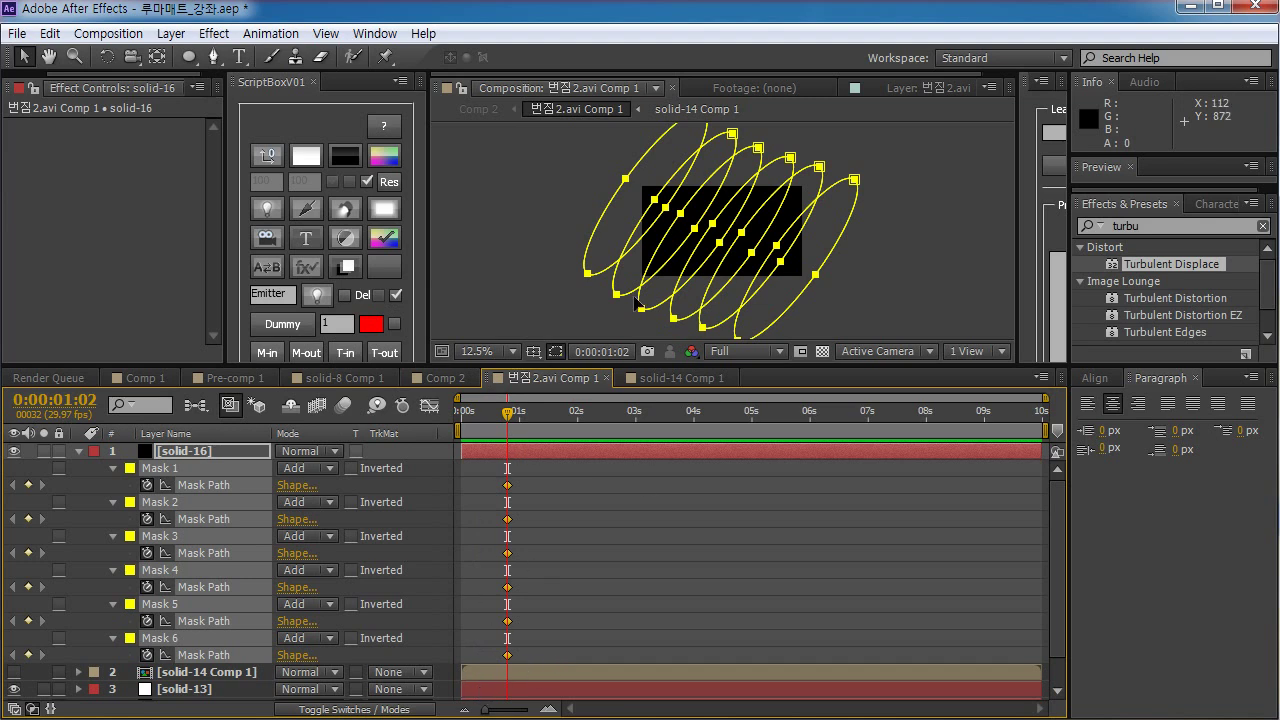
At 0:00:00:08, move Mask 1 up and to the right, out of the frame
left_click_drag(508, 414, 431, 417)
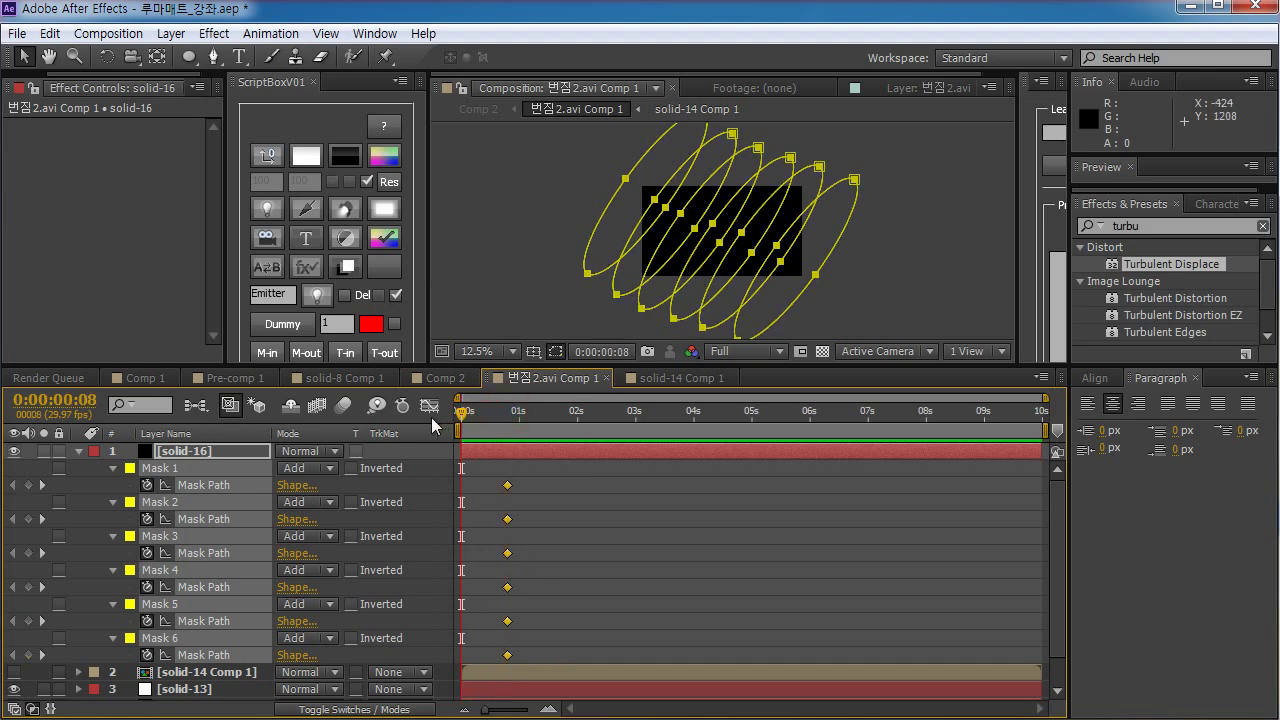
left_click(538, 467)
left_click(643, 266)
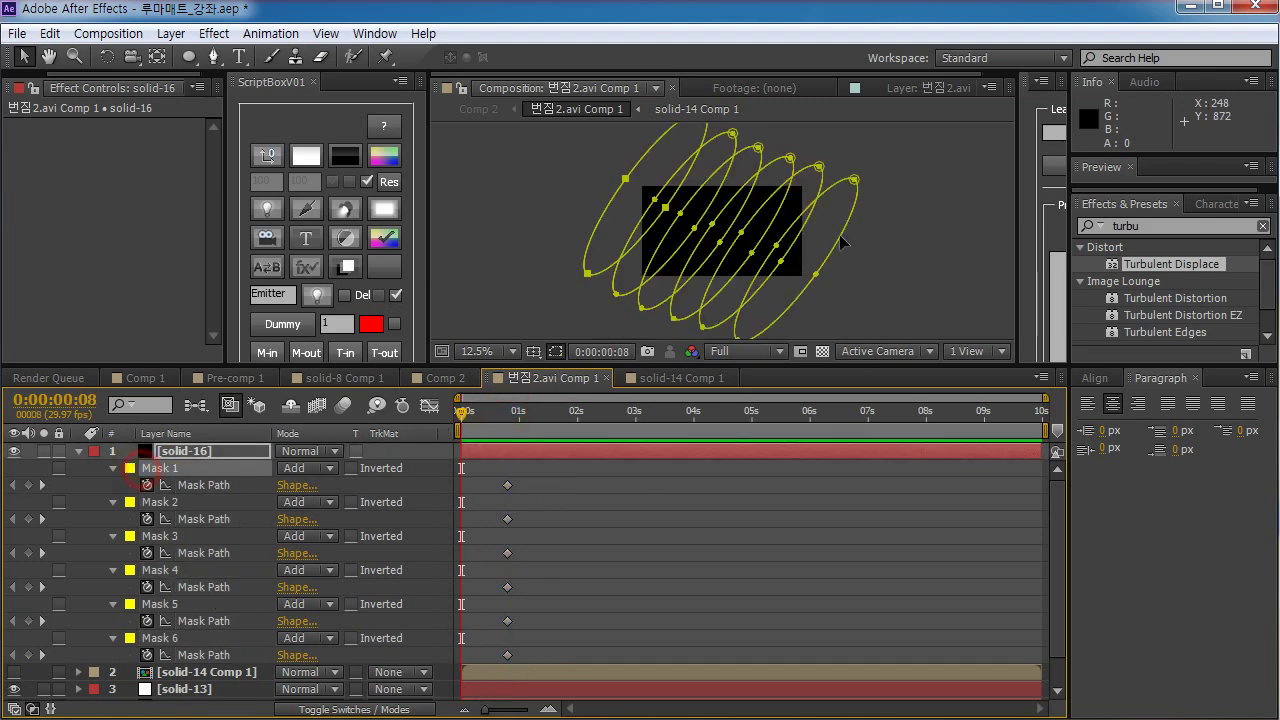
left_click_drag(586, 283, 693, 132)
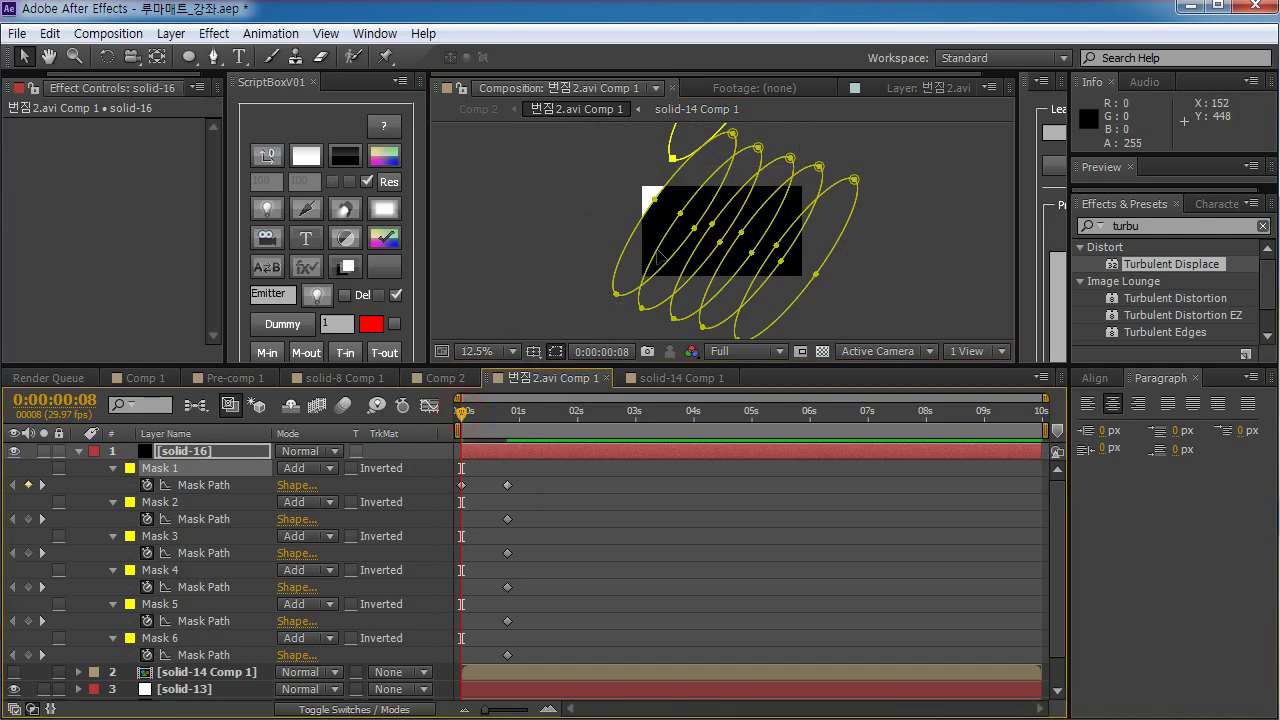
Move Mask 2 down and to the left, below the frame, at 0:00:00:08
double_click(615, 293)
left_click_drag(647, 240, 533, 412)
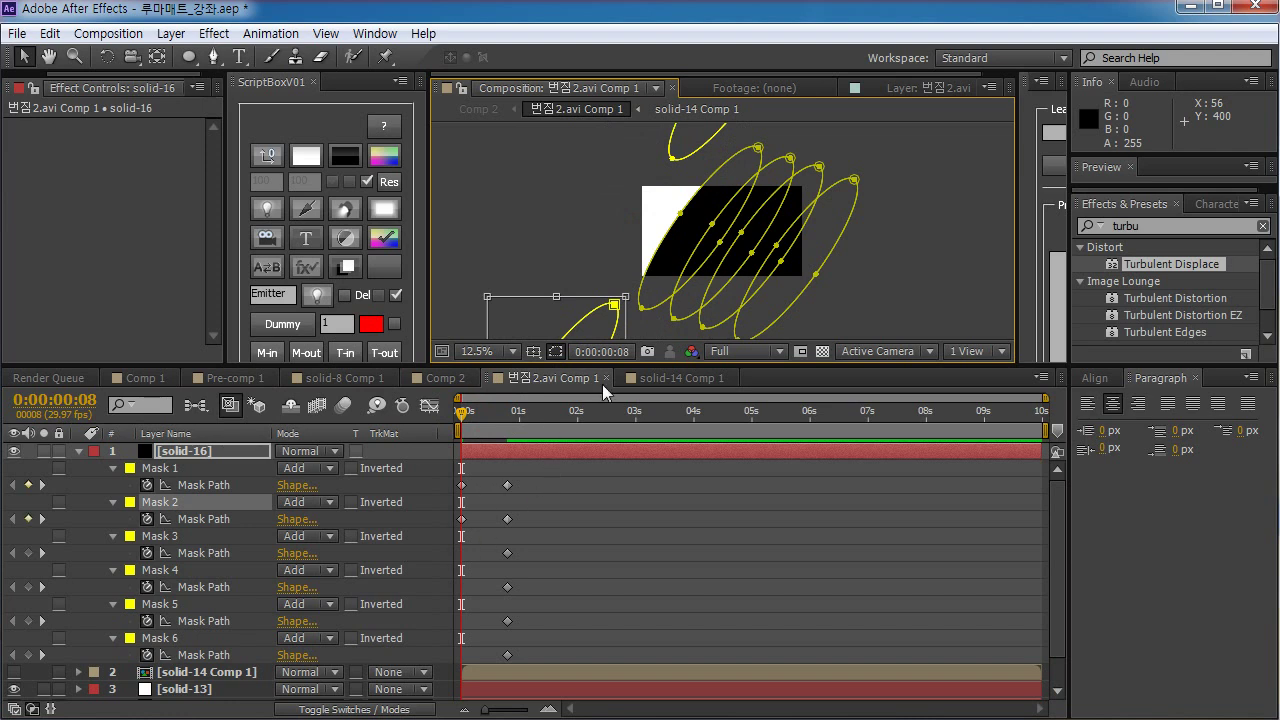
key("Return")
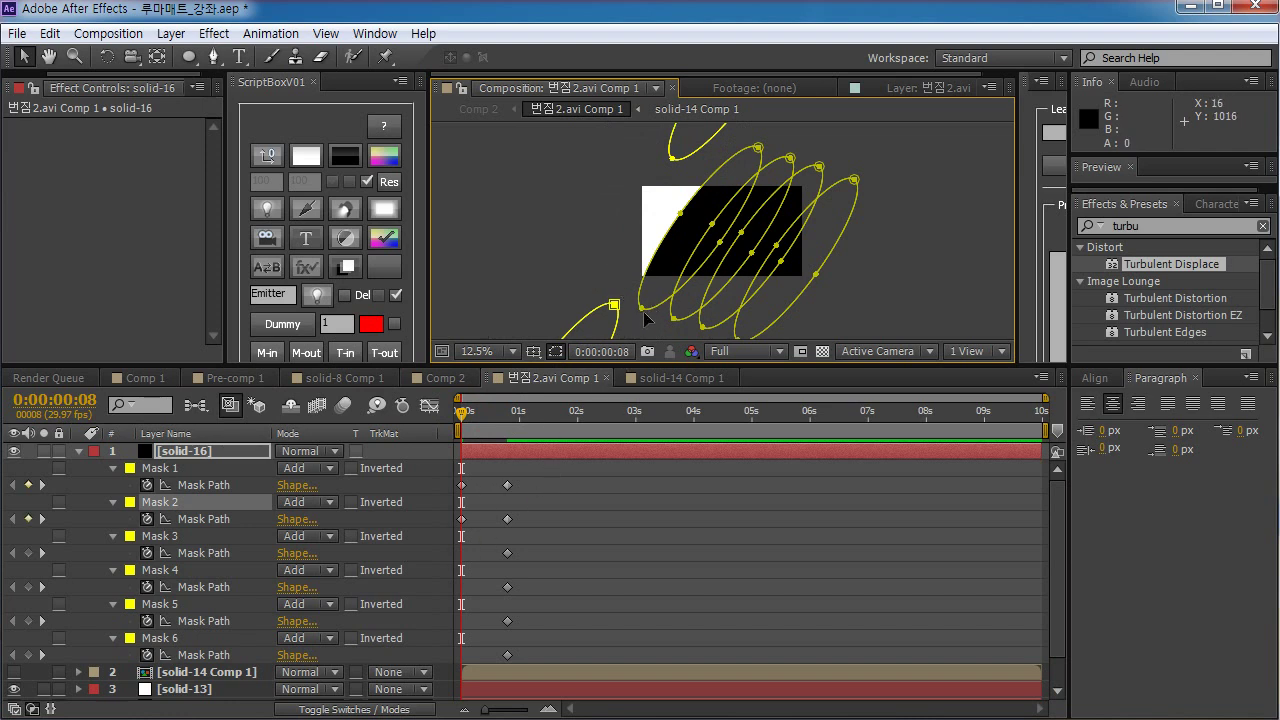
Move Mask 3 up and to the right, above the frame, at 0:00:00:08
left_click(643, 305)
double_click(655, 292)
left_click_drag(660, 288, 758, 165)
key("Return")
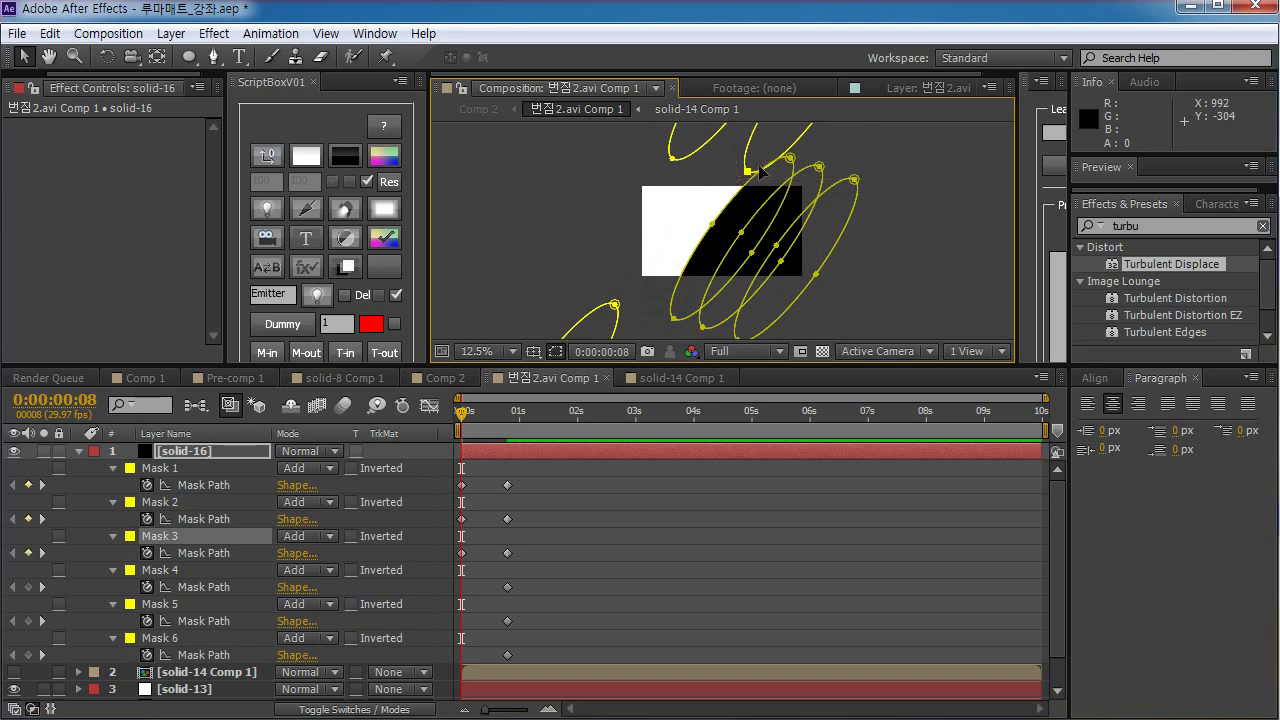
Move Mask 4 down and to the left, below the frame, at 0:00:00:08
left_click(676, 323)
double_click(716, 270)
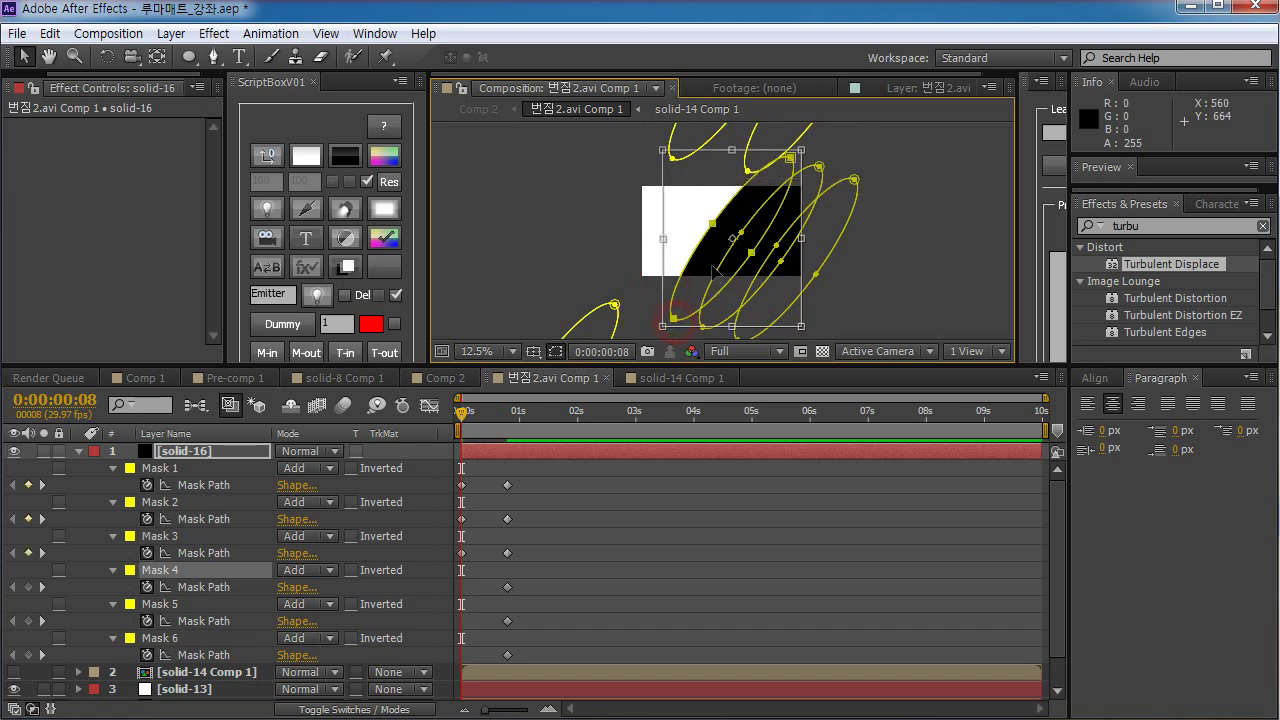
left_click_drag(716, 270, 600, 432)
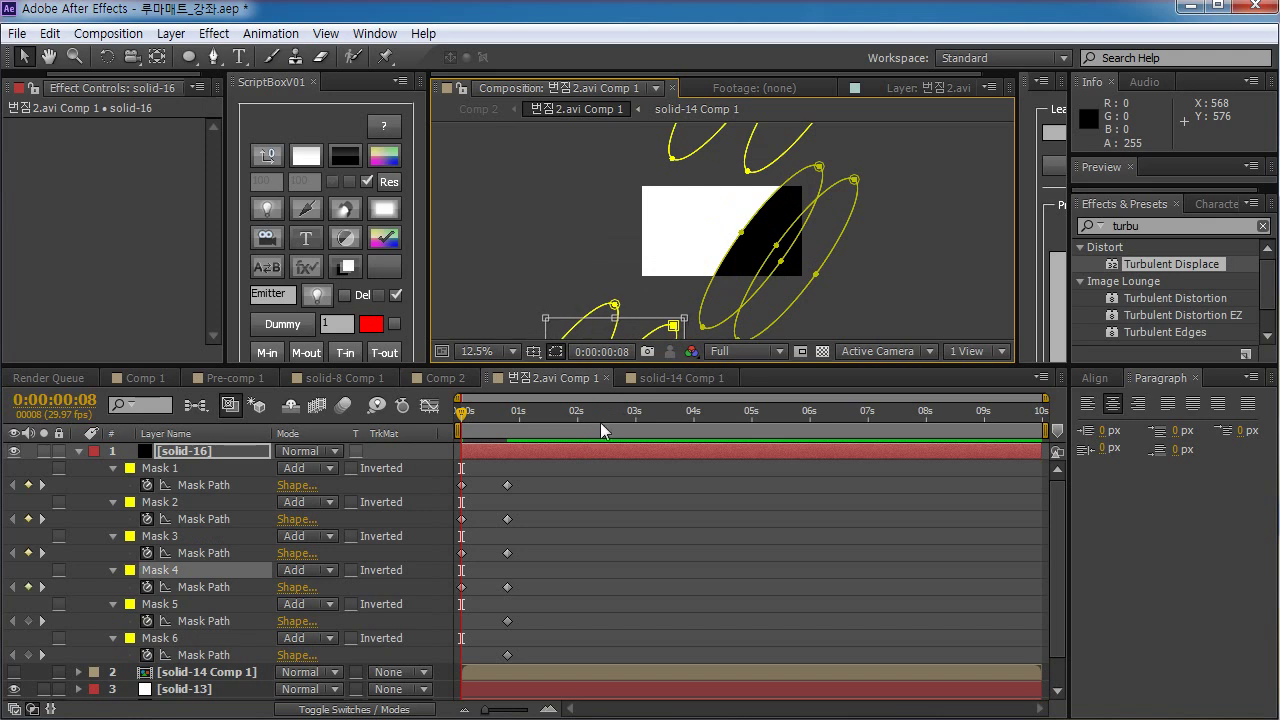
key("Return")
Shift Mask 3 slightly farther up and to the right, away from the frame's upper edge
left_click(748, 175)
double_click(750, 172)
left_click_drag(750, 172, 787, 137)
key("Return")
Move Mask 5 down and to the left, below the frame, at 0:00:00:08
left_click(740, 298)
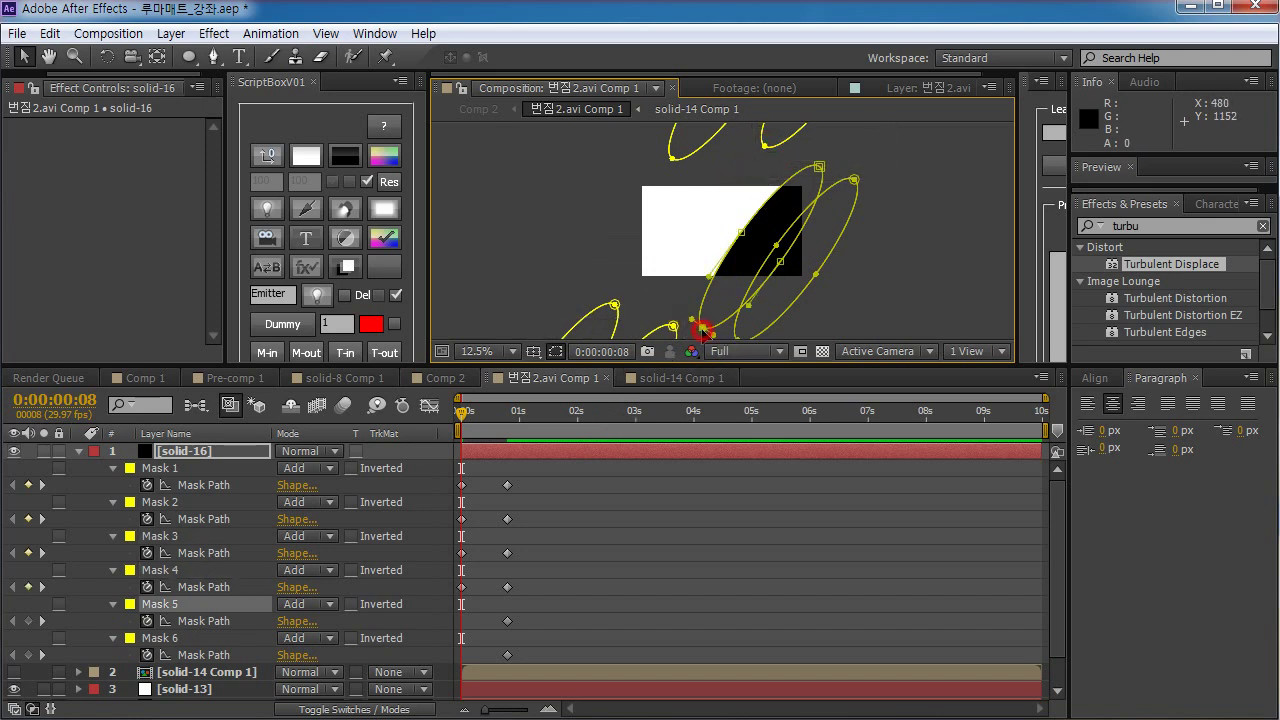
double_click(735, 290)
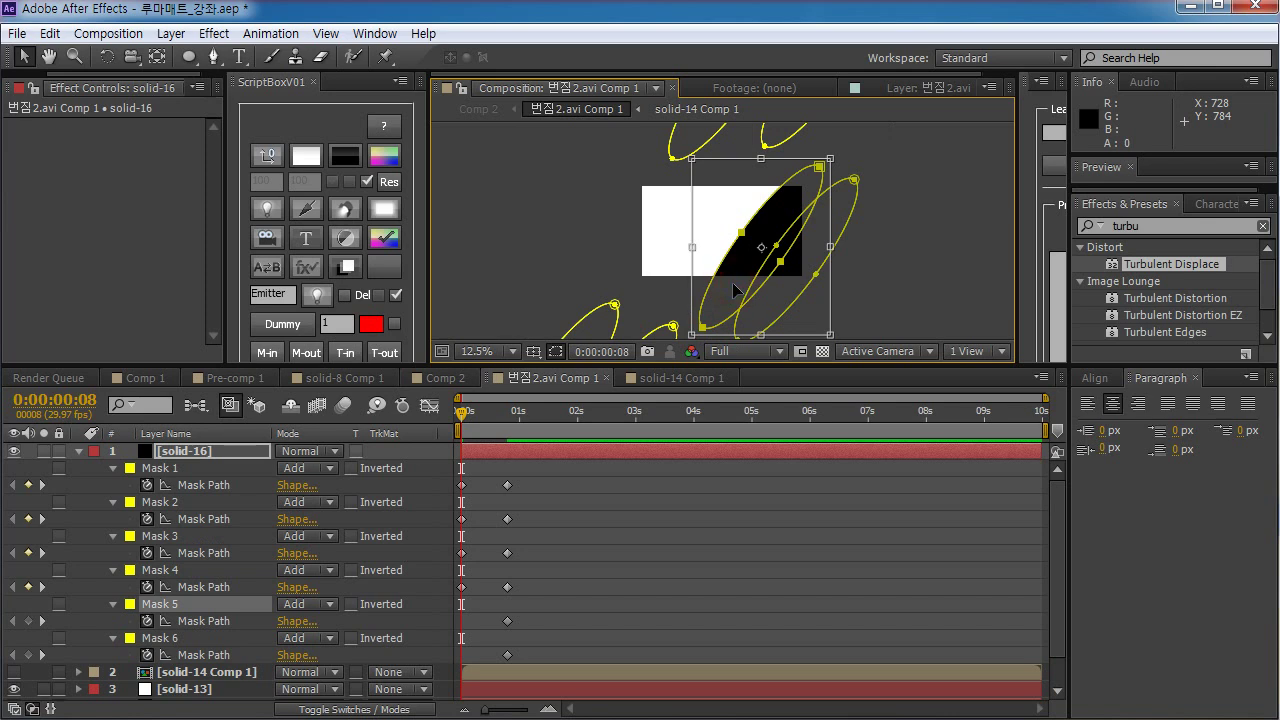
left_click_drag(735, 290, 628, 450)
key("Return")
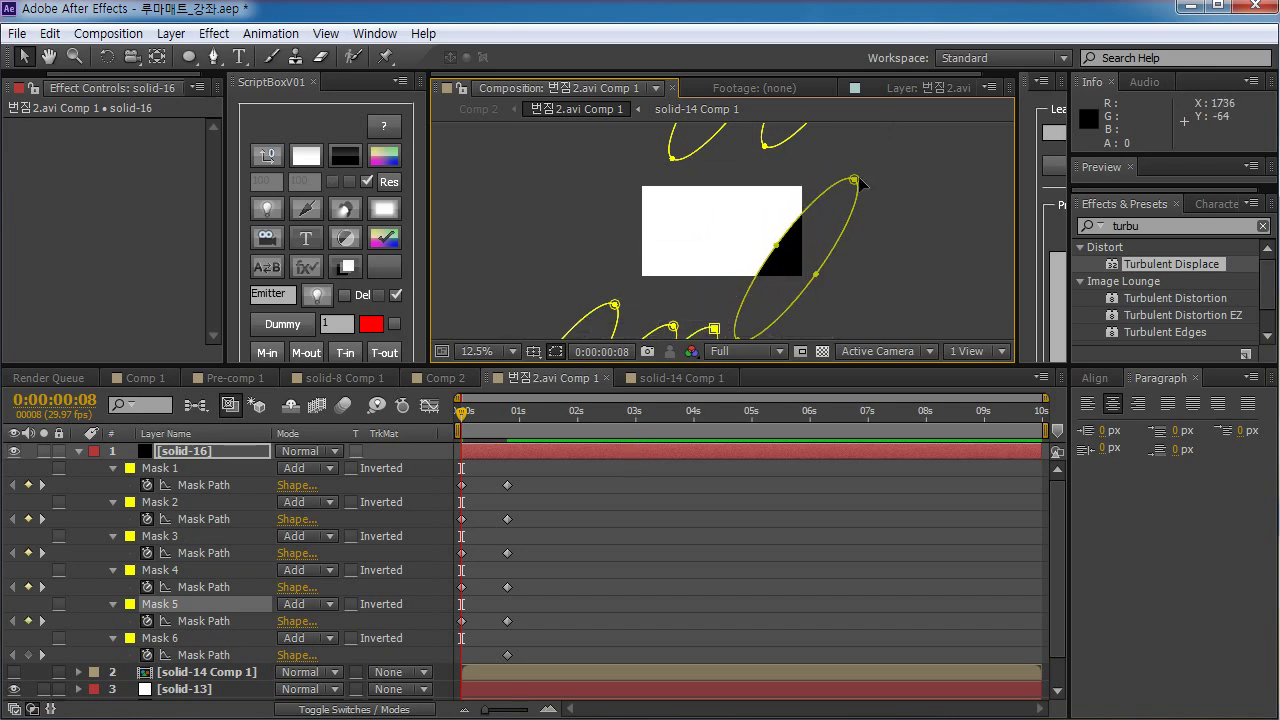
Move Mask 6 up and to the right, above the frame, at 0:00:00:08
left_click(853, 180)
double_click(864, 170)
left_click_drag(866, 170, 912, 95)
key("Return")
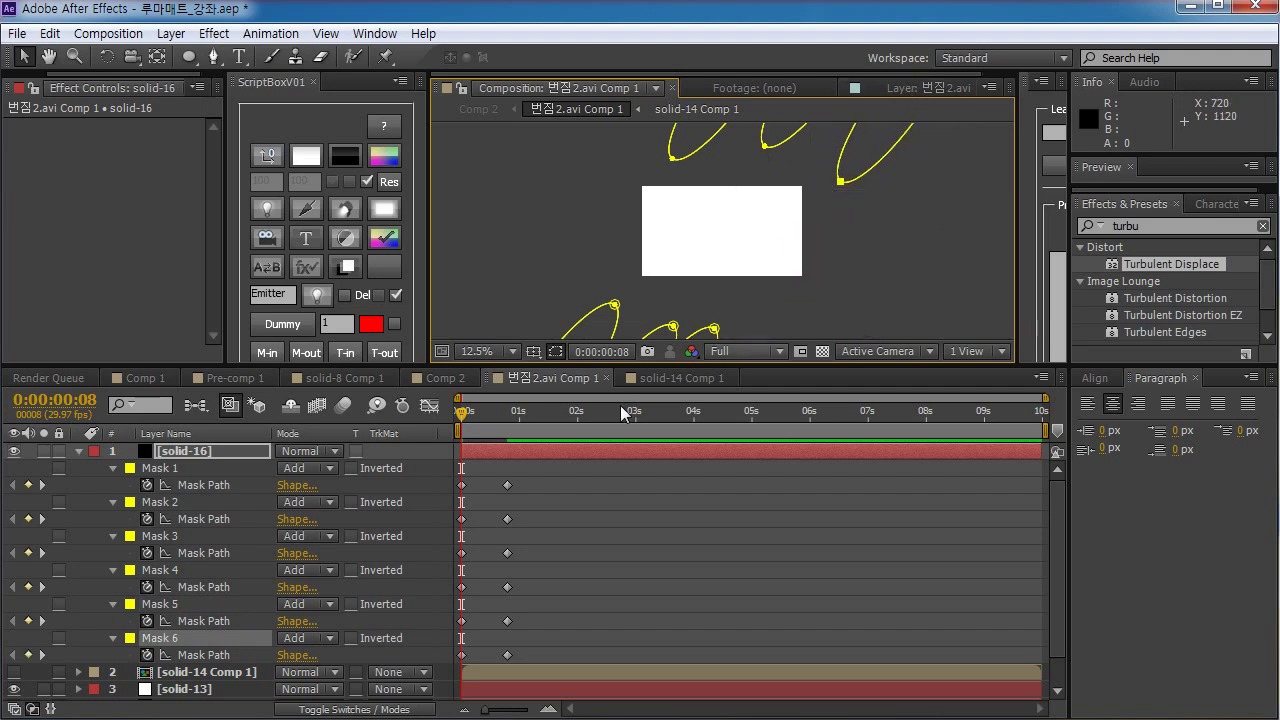
Swap the start sides of the last two masks, moving Mask 5 above the frame and Mask 6 below it
mouse_move(467, 415)
left_mouse_down()
mouse_move(510, 415)
mouse_move(464, 420)
left_mouse_up()
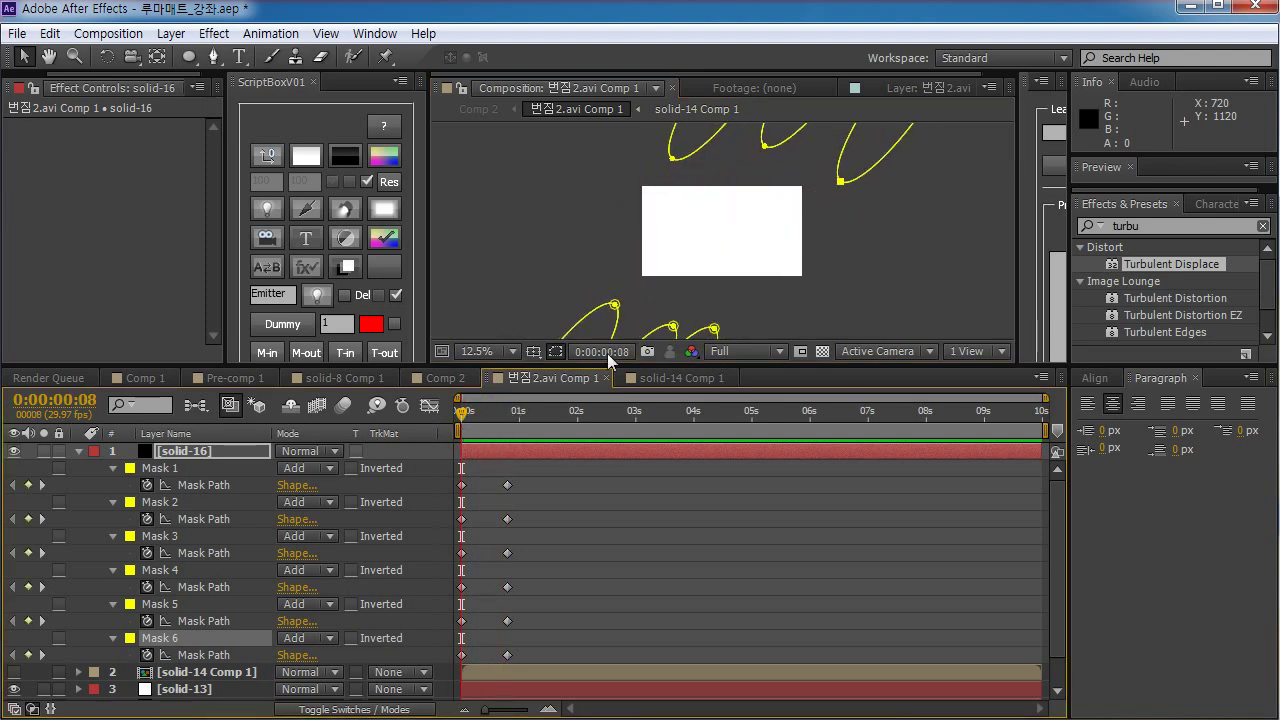
left_click(713, 326)
left_click_drag(713, 326, 812, 177)
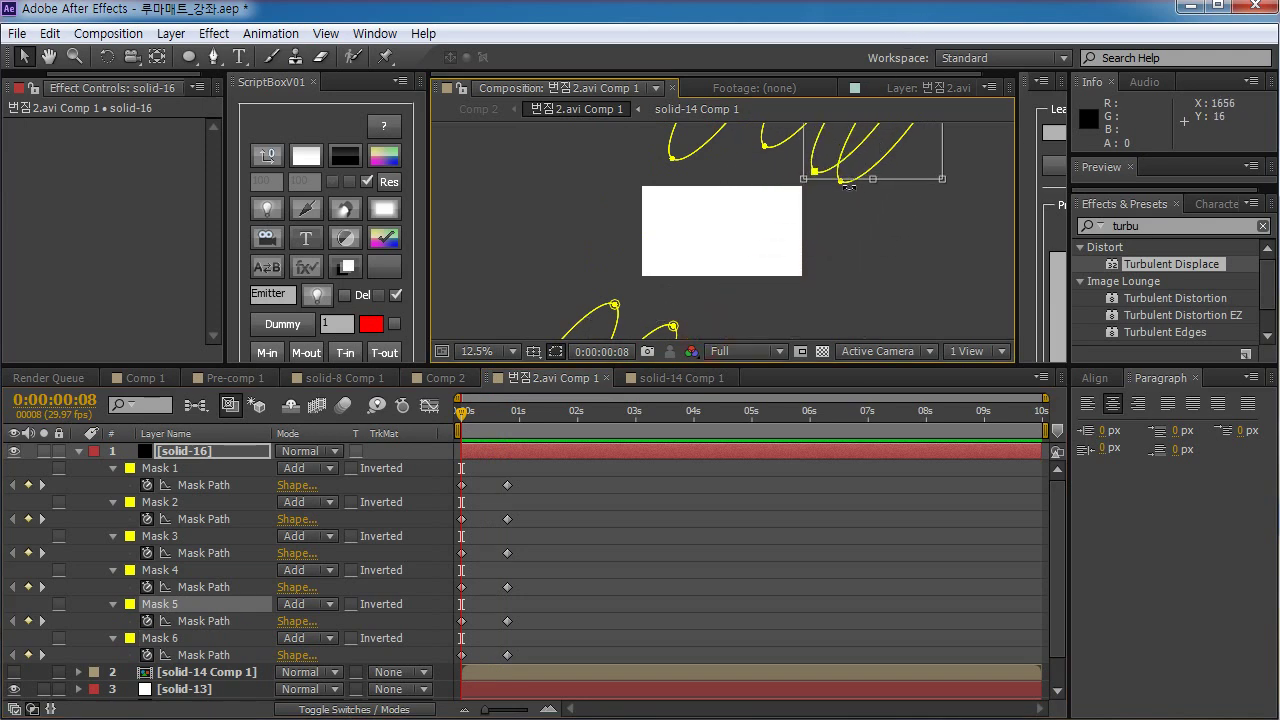
left_click_drag(843, 183, 665, 477)
left_click_drag(467, 425, 453, 452)
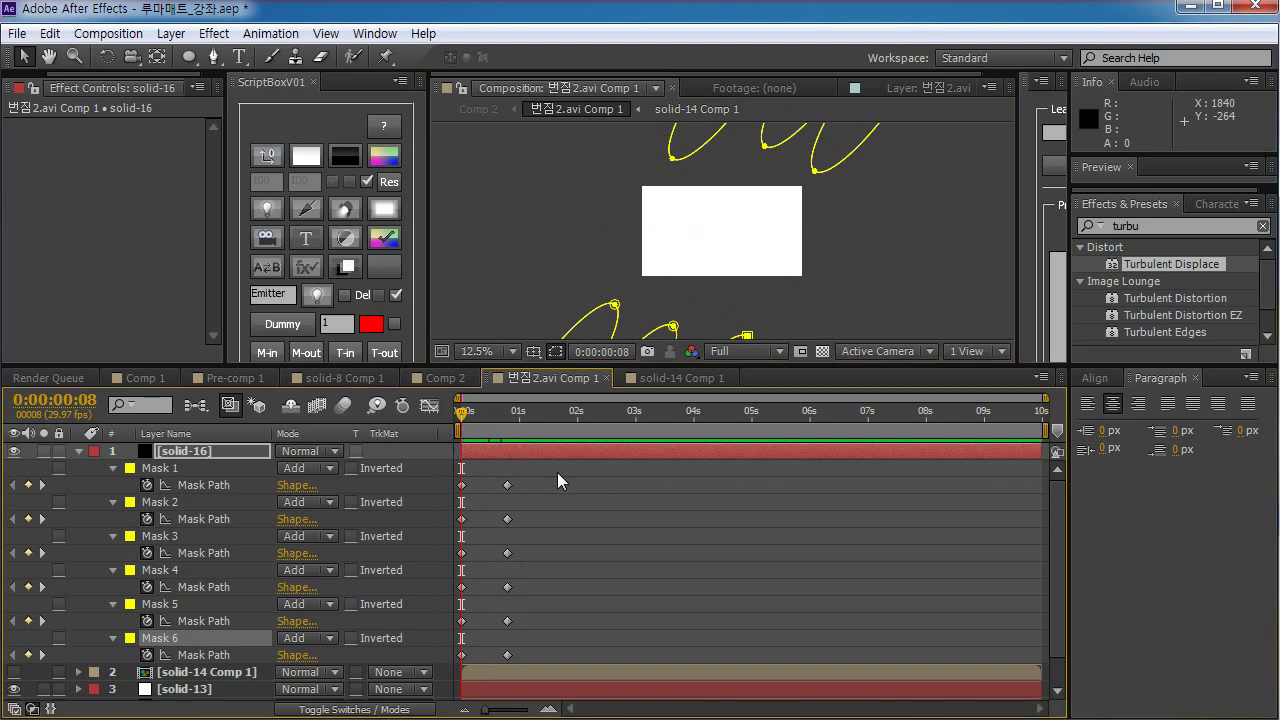
Move the end Mask Path keyframes of all six masks earlier, to about 0:00:00:25
left_click_drag(540, 476, 490, 692)
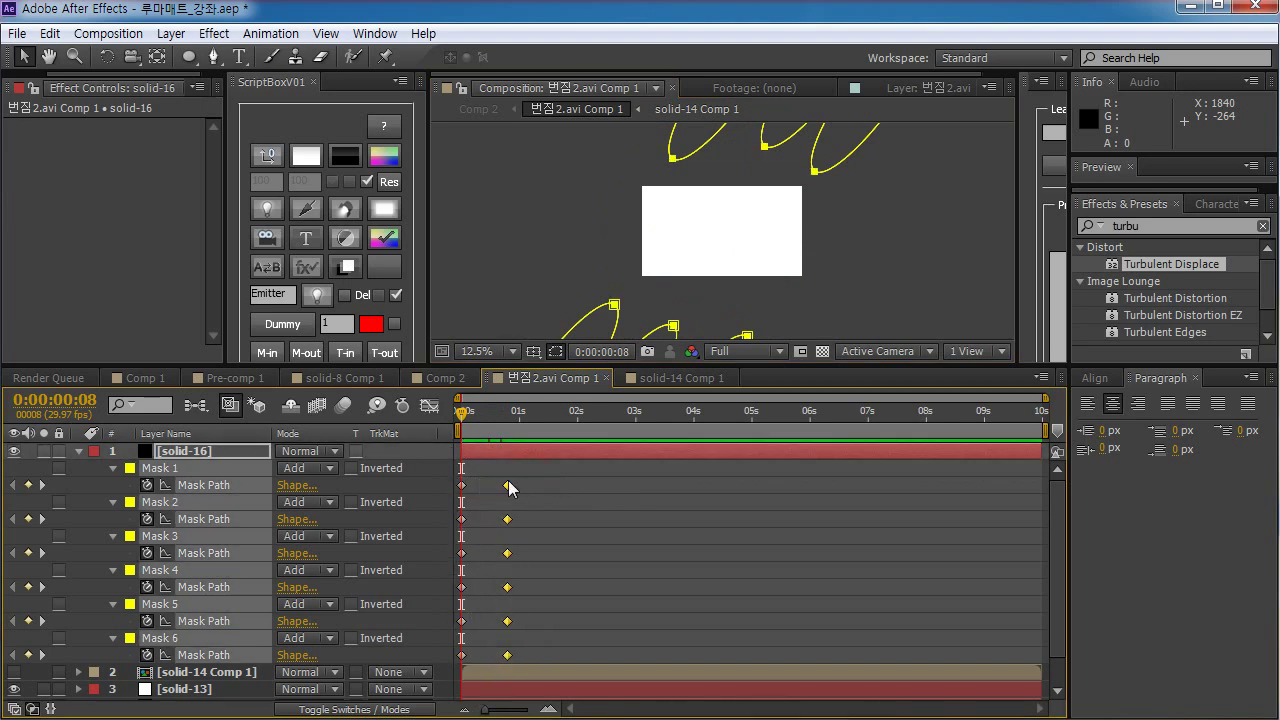
left_click_drag(508, 489, 497, 497)
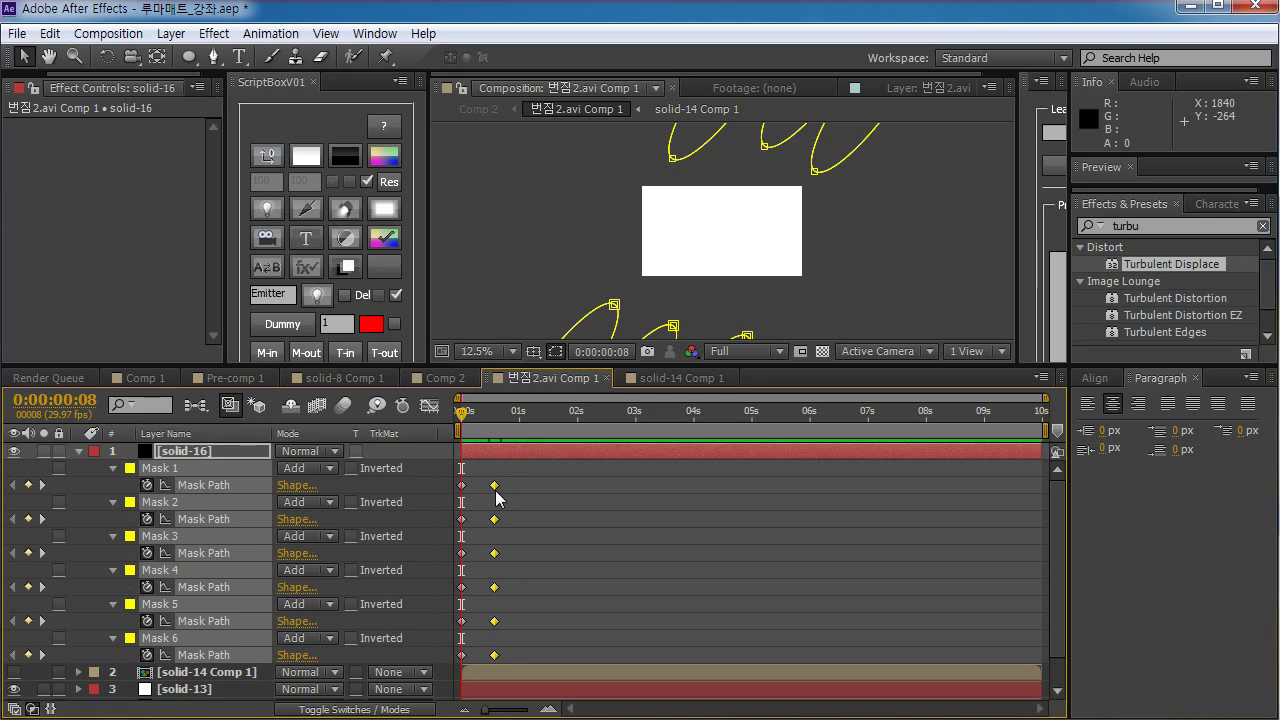
Stagger the Mask Path keyframe pairs of Masks 2 to 6 so each mask starts progressively after the previous one
left_click_drag(530, 478, 487, 705)
left_click(529, 521)
left_click_drag(555, 502, 456, 680)
left_click_drag(494, 519, 440, 694)
left_click_drag(522, 553, 488, 681)
left_click_drag(538, 587, 560, 589)
left_click_drag(580, 602, 493, 700)
left_click_drag(560, 621, 575, 626)
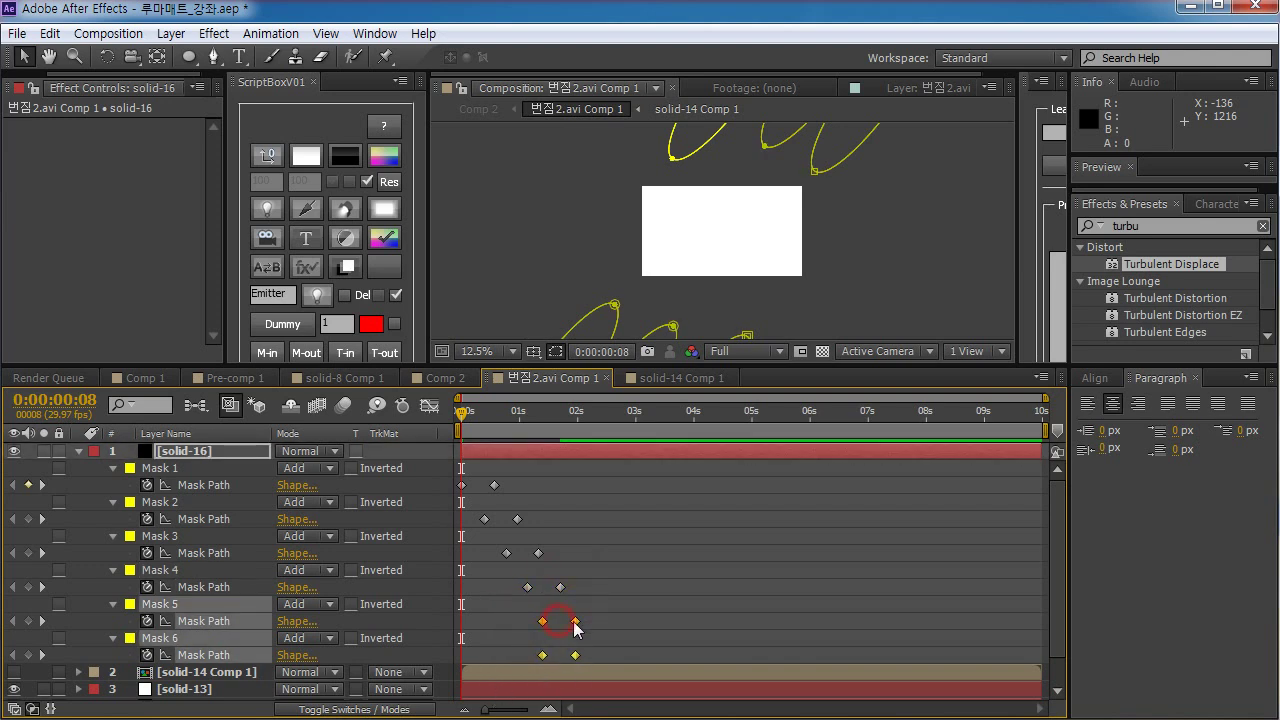
left_click(624, 655)
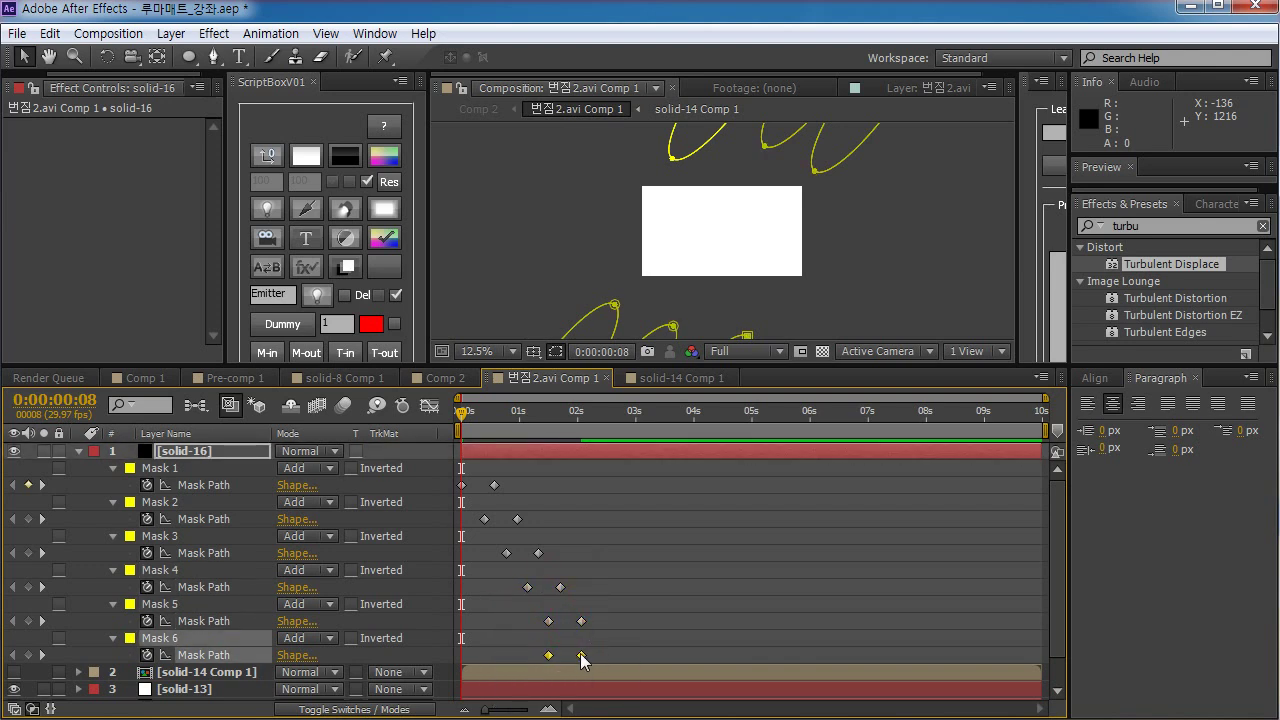
Preview the staggered mask animation from the start of the composition
left_click_drag(463, 418, 422, 446)
key("KP_0")
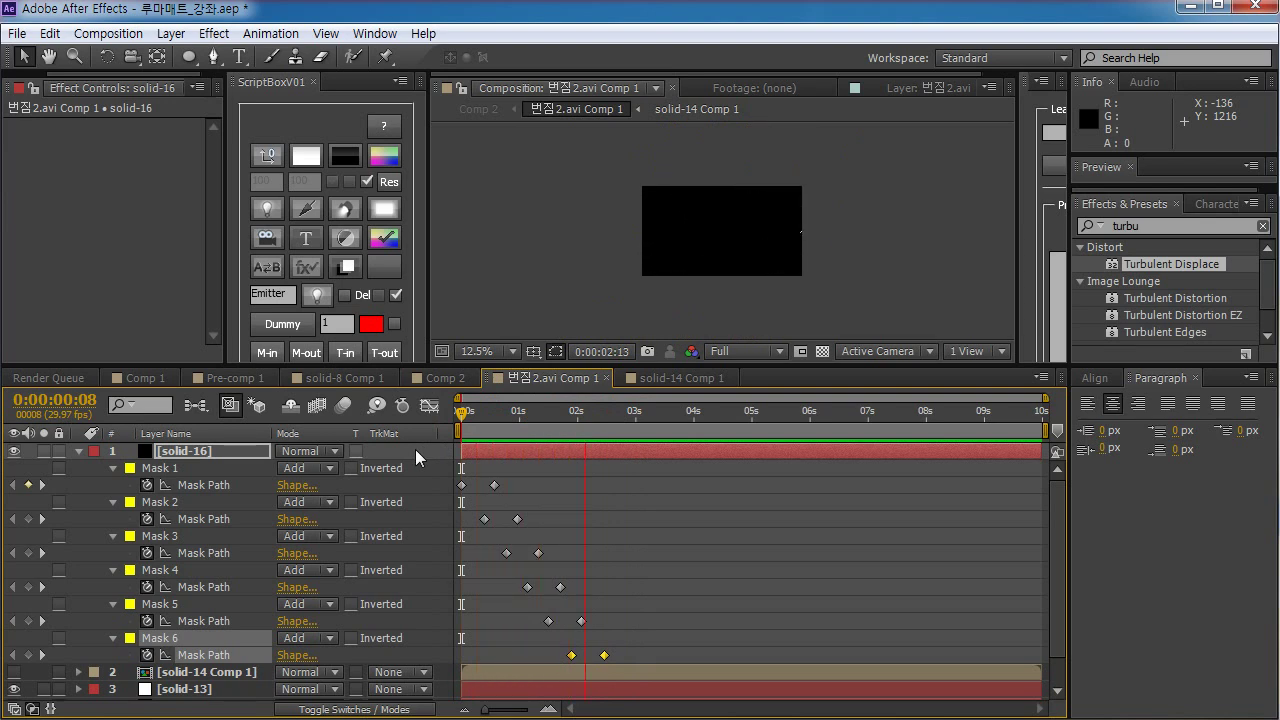
key("space")
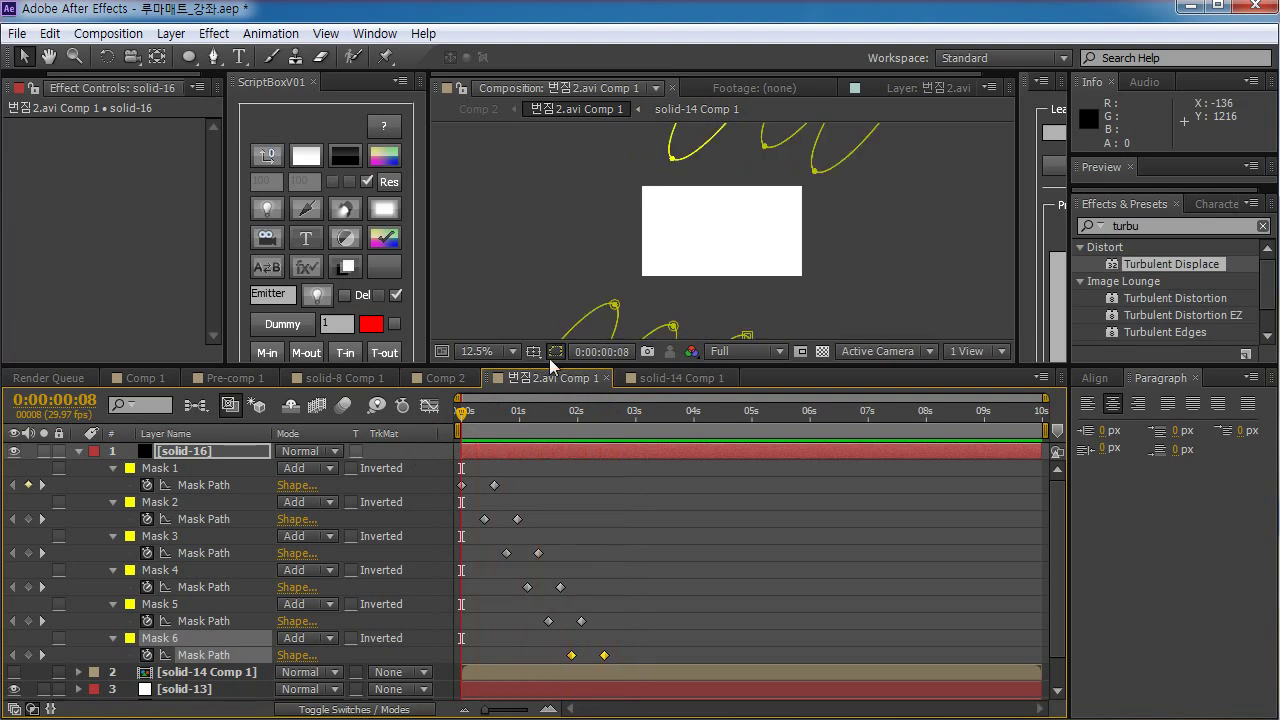
Set the Mask Feather of all six solid-16 masks to 213 pixels and preview the softened animation
mouse_move(546, 363)
left_mouse_down()
mouse_move(546, 406)
mouse_move(546, 368)
left_mouse_up()
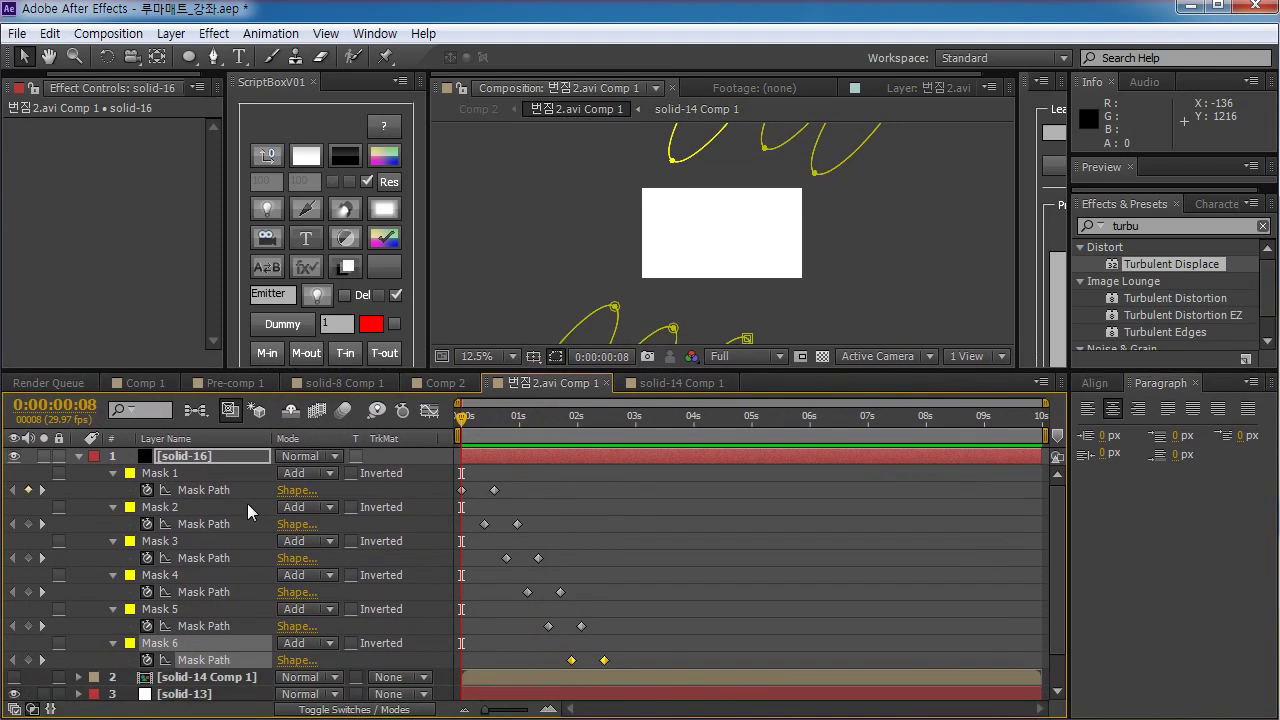
left_click(164, 475)
left_click(160, 645, "shift")
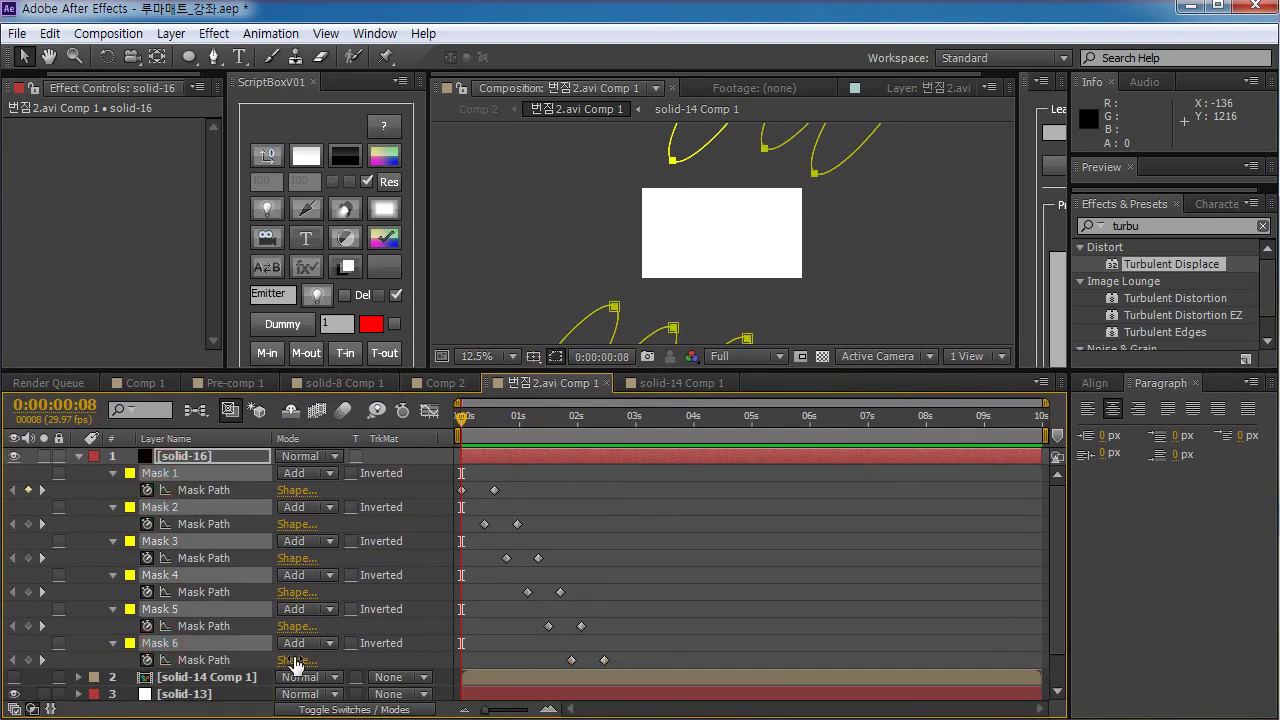
key("f")
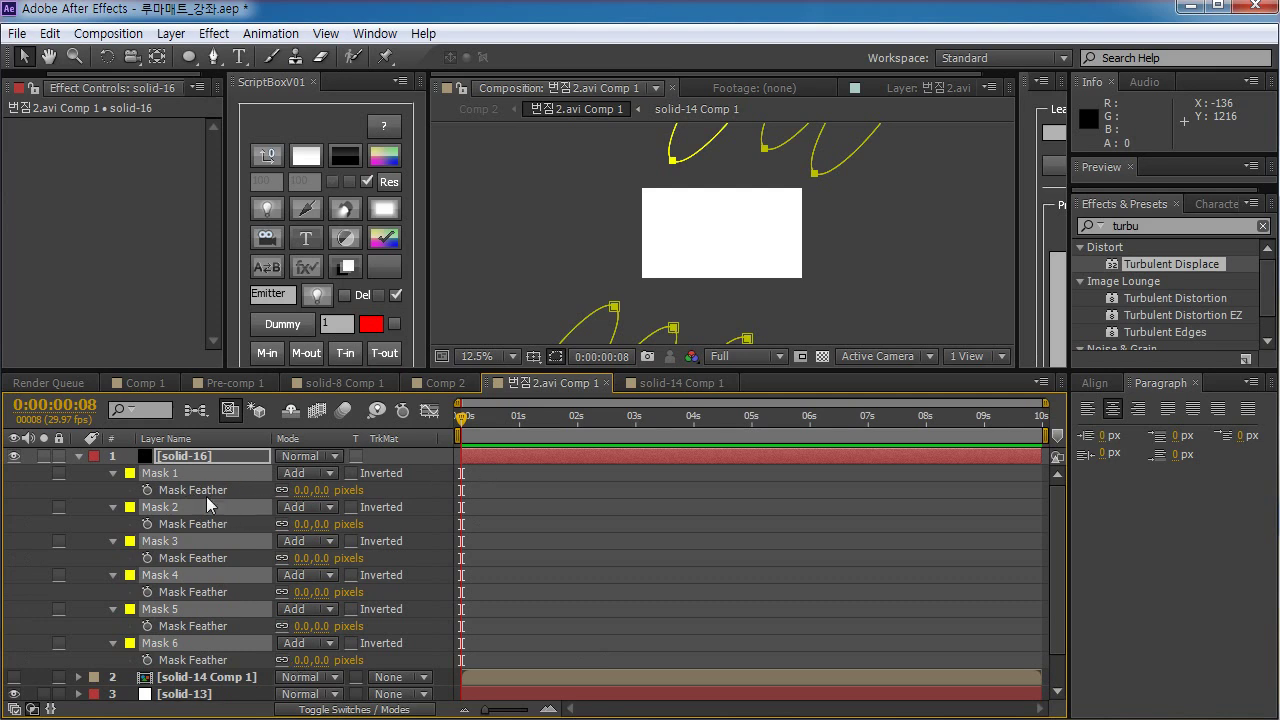
left_click_drag(462, 425, 526, 431)
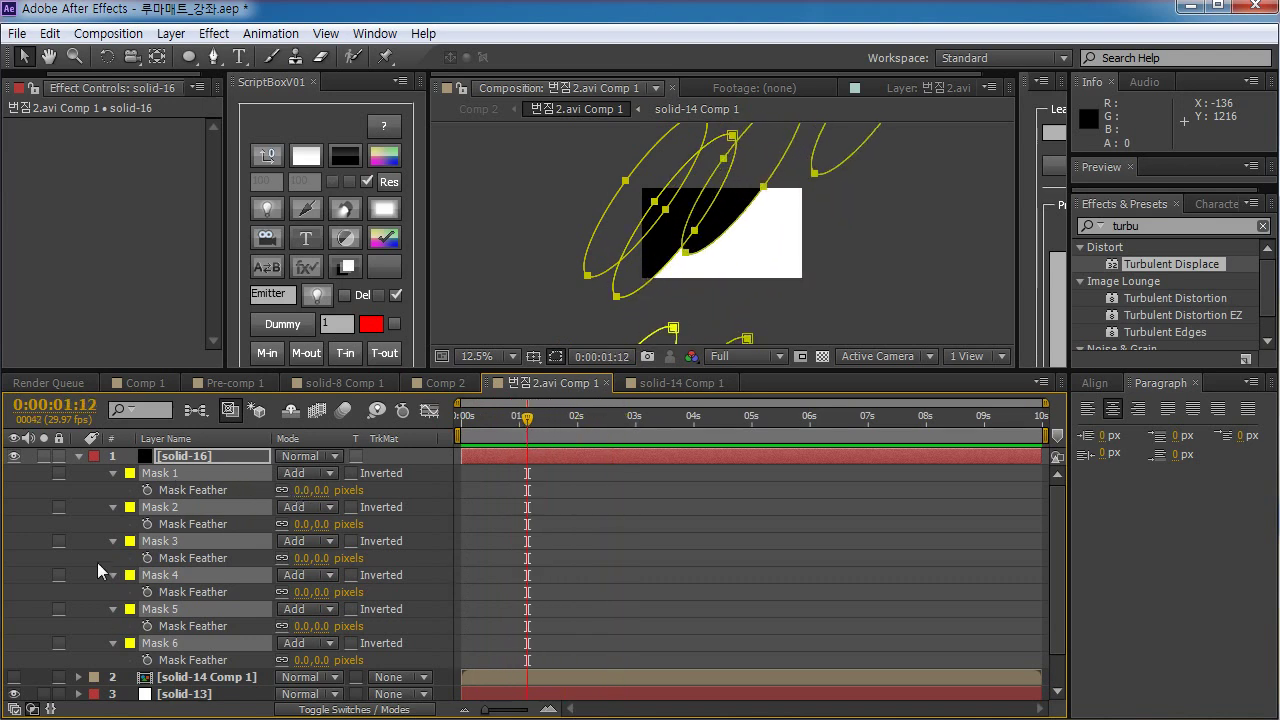
left_click_drag(298, 492, 515, 490)
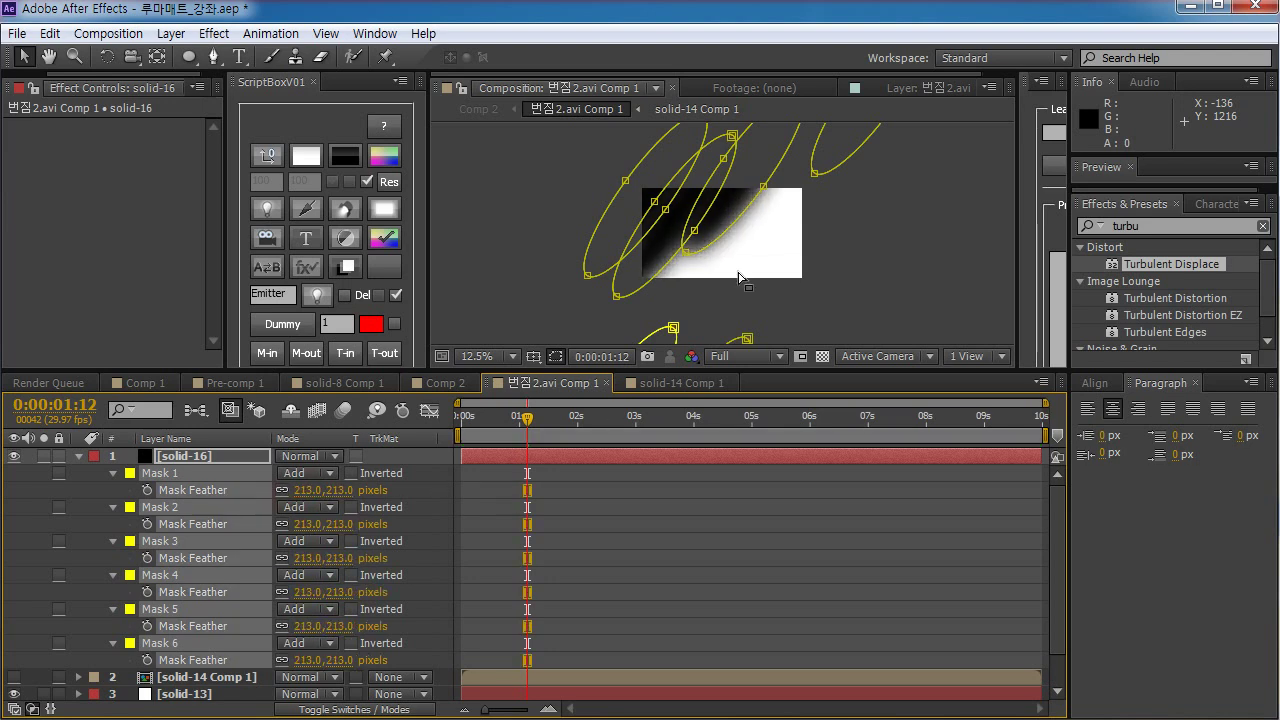
scroll(748, 244, "up", 4)
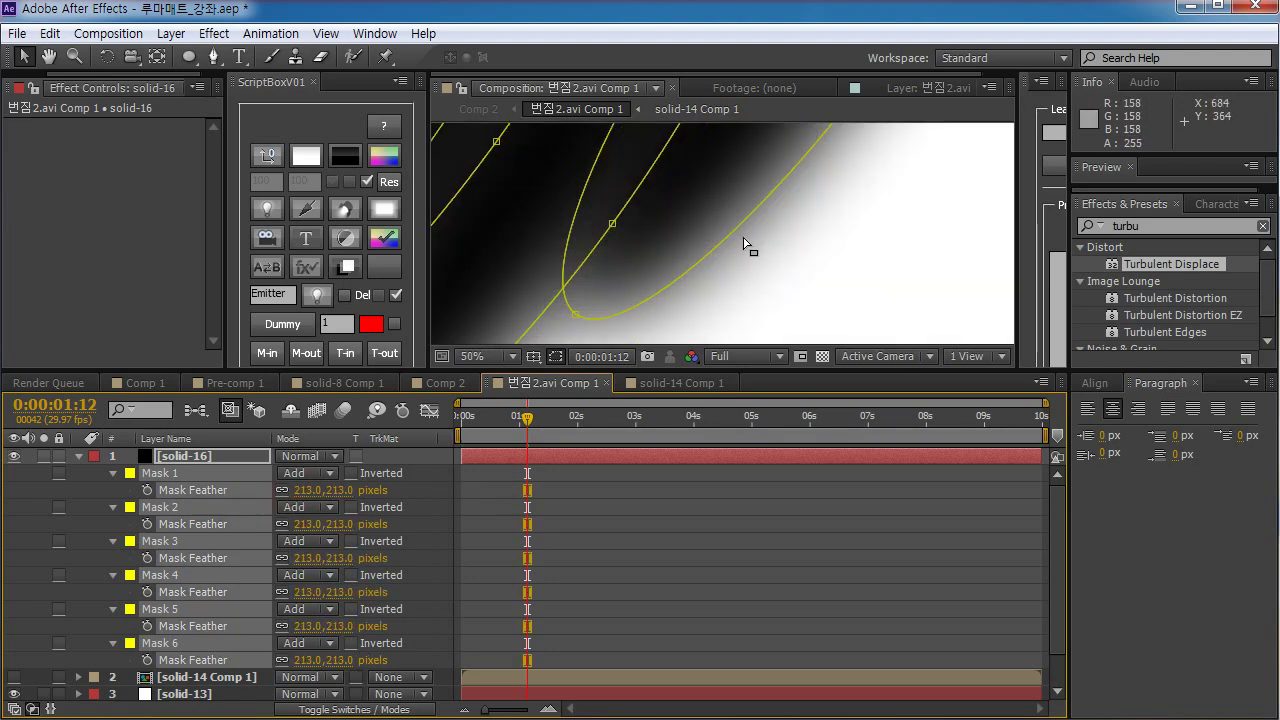
scroll(740, 270, "down", 2)
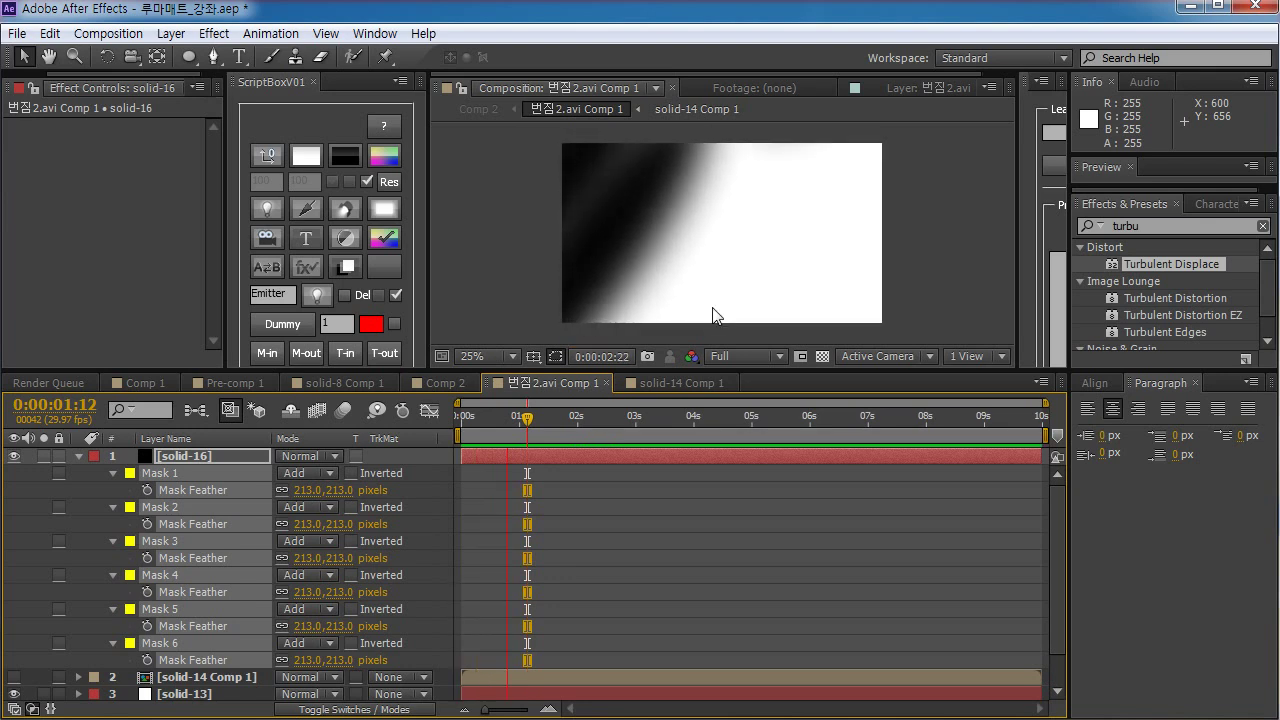
key("space")
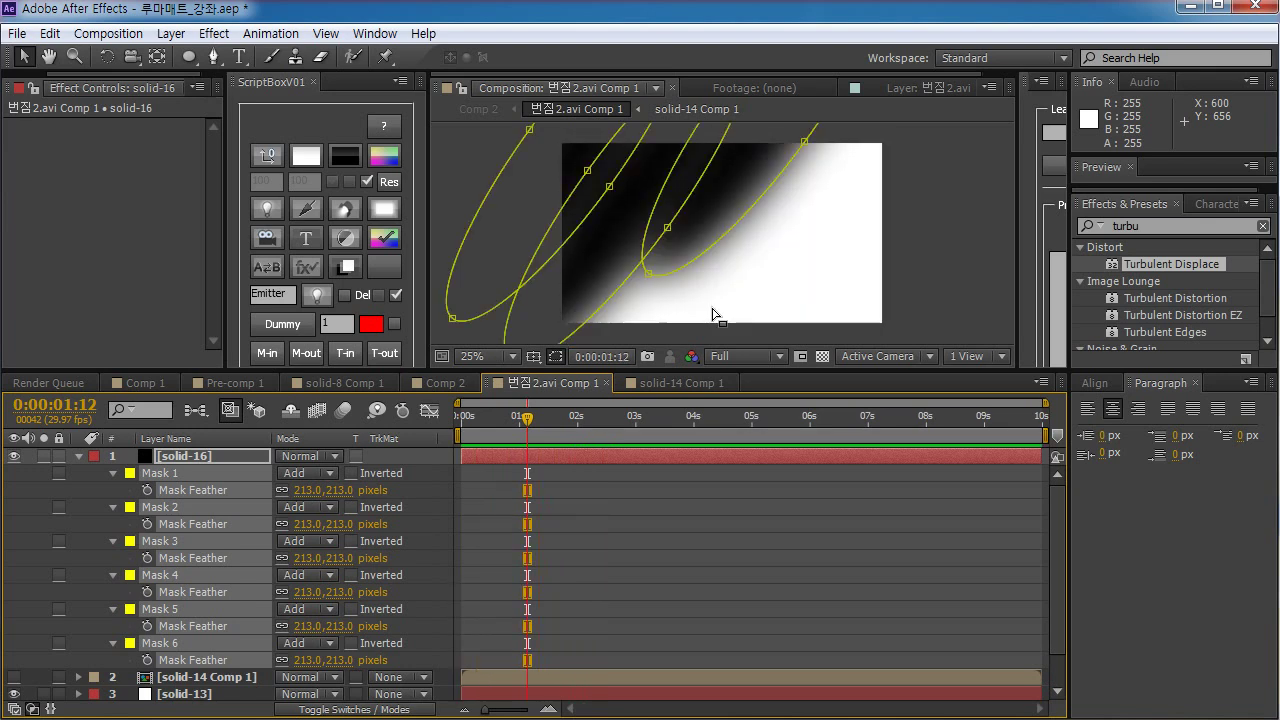
Set the Mask Feather of all six masks to 160 pixels and preview the result
left_click(309, 491)
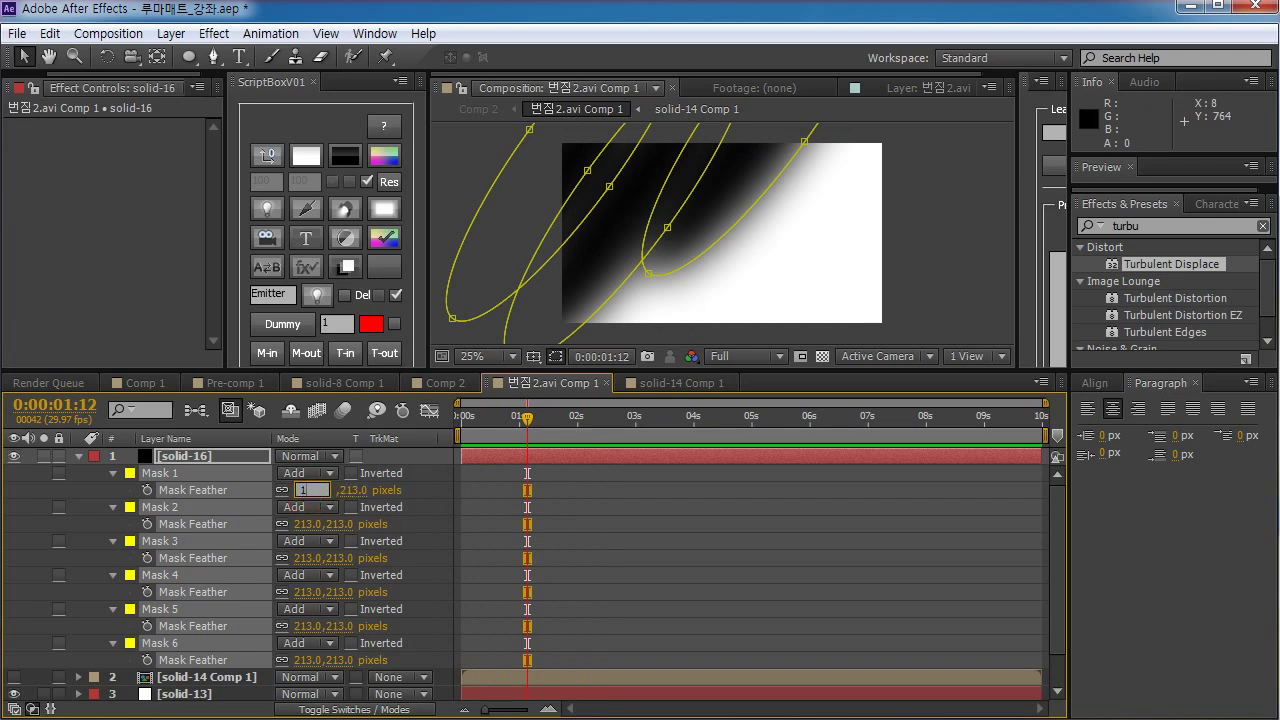
type("160")
key("Return")
key("KP_0")
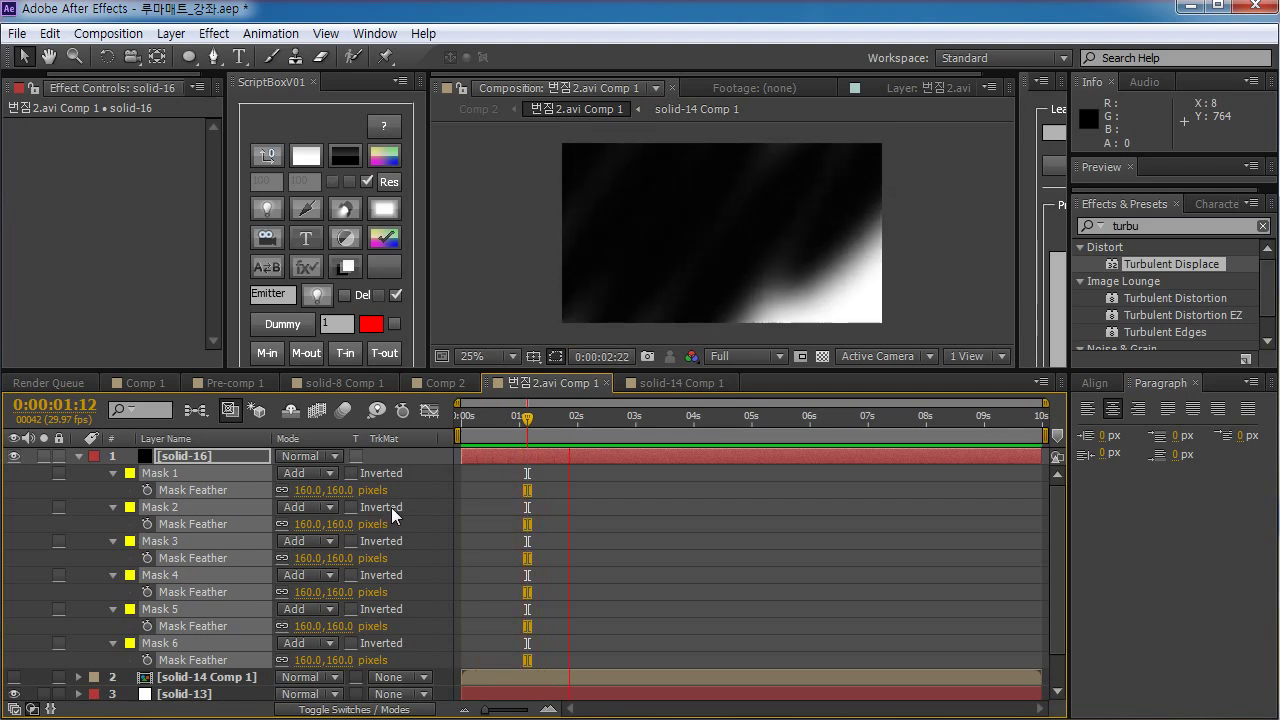
key("space")
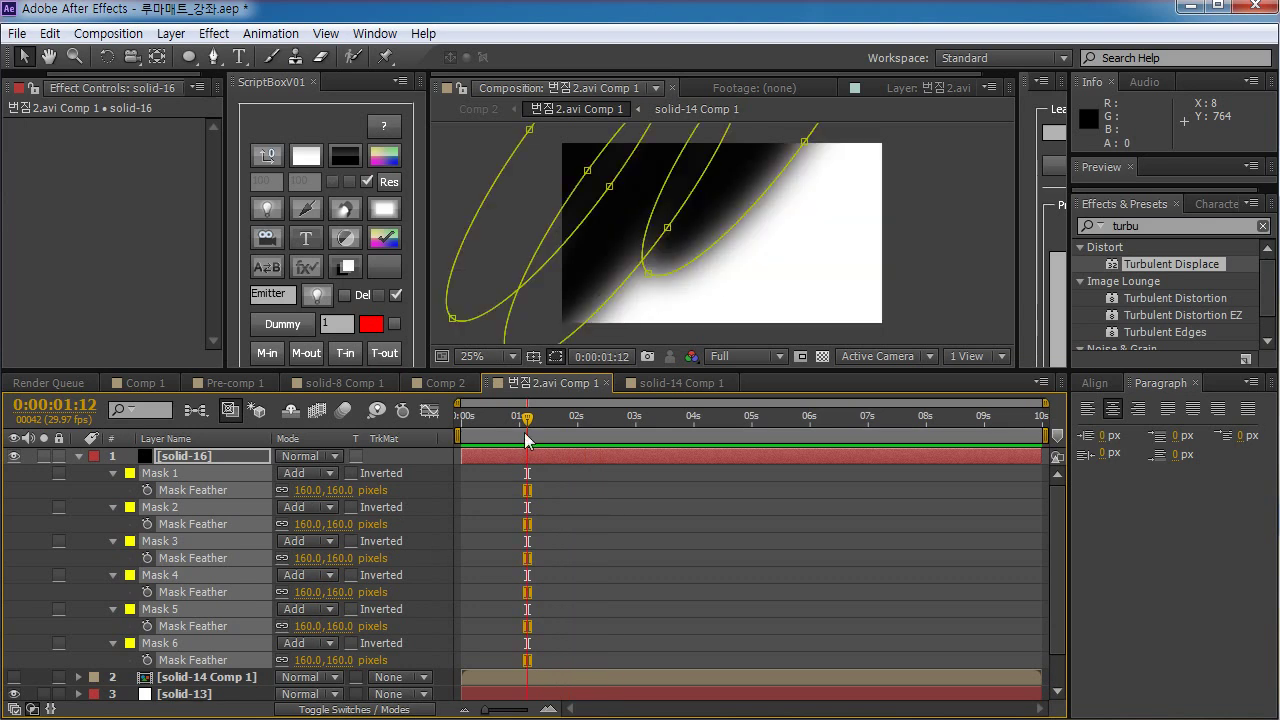
Pre-compose the solid-16 layer as solid-16 Comp 1, moving all attributes into the new composition
left_click_drag(525, 436, 462, 430)
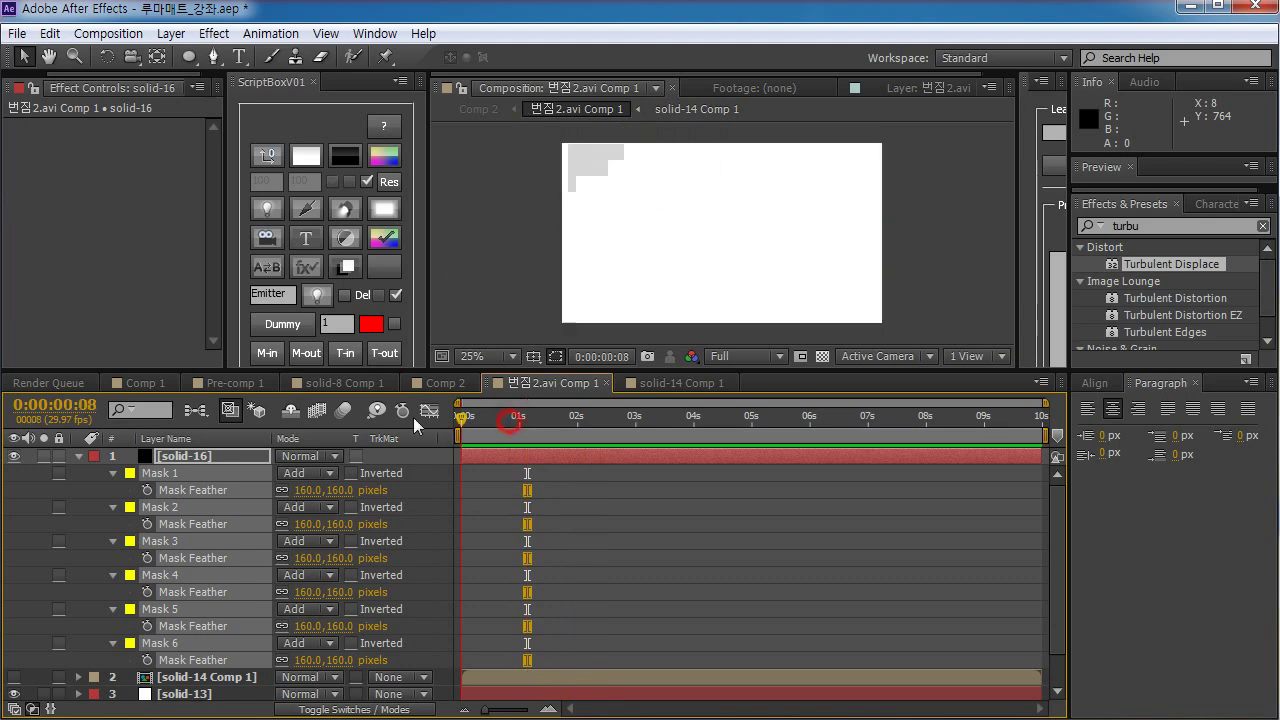
left_click(80, 456)
left_click(190, 456)
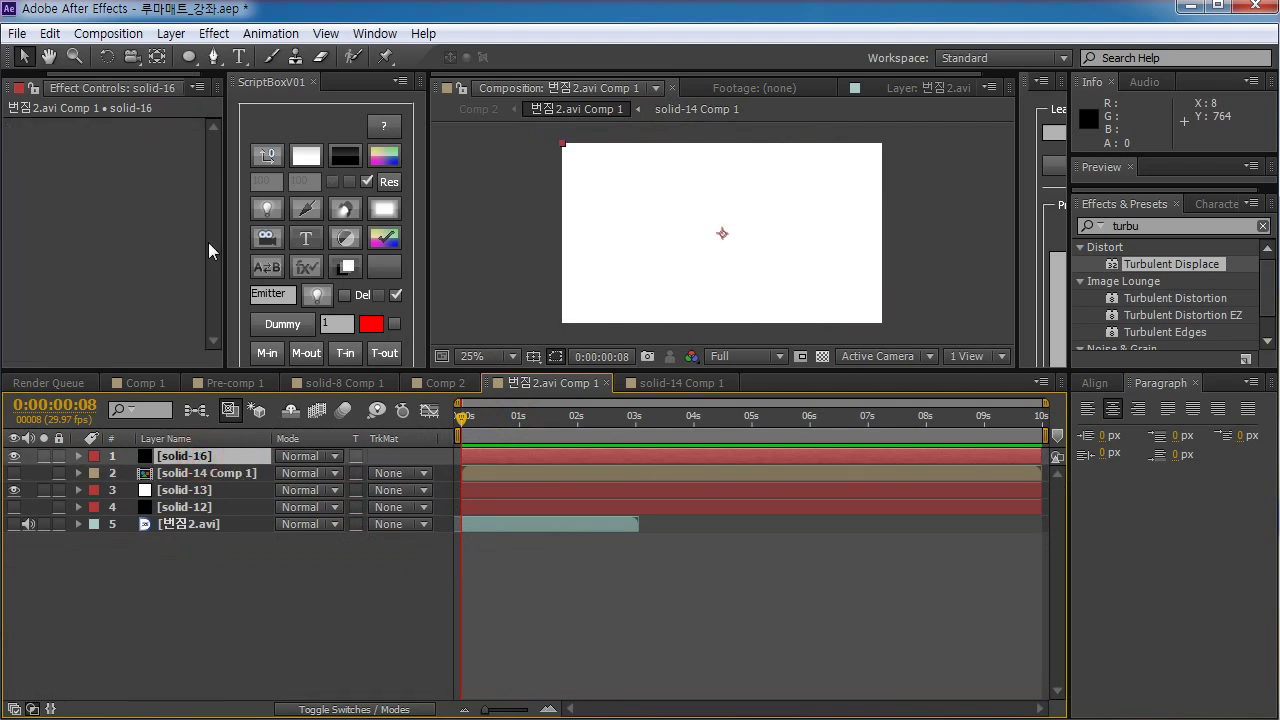
key("ctrl+shift+c")
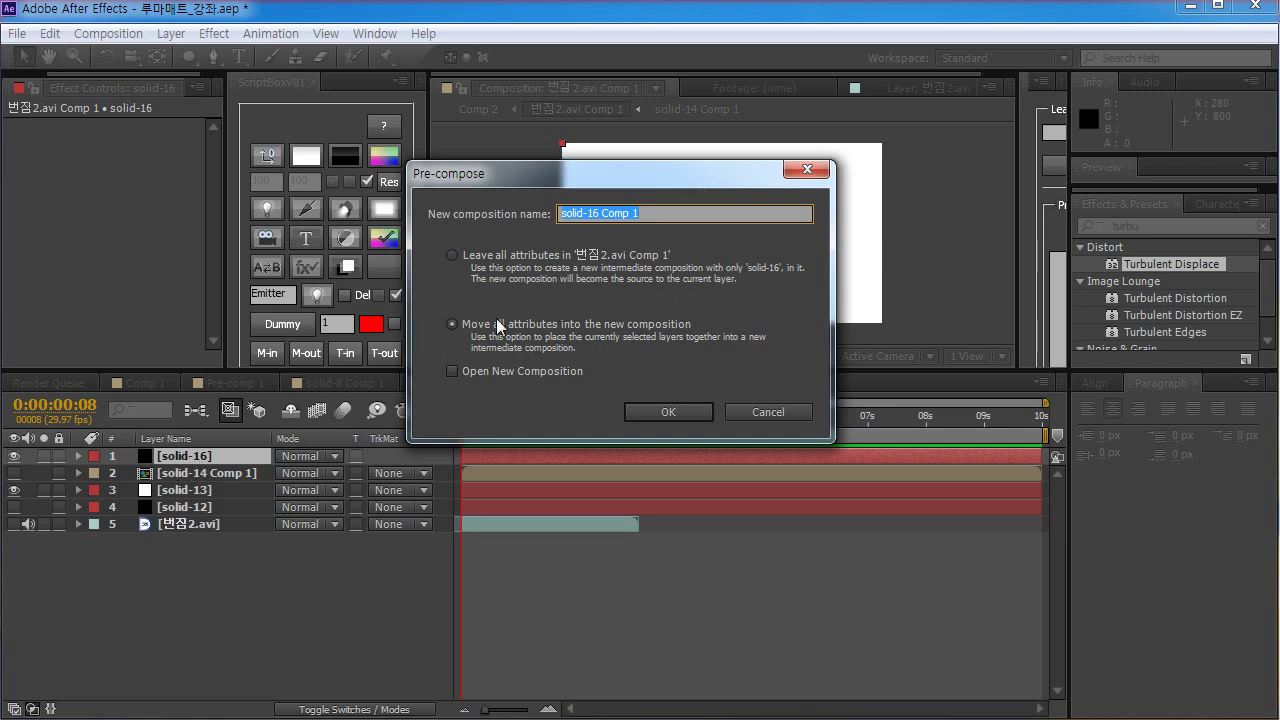
left_click(668, 412)
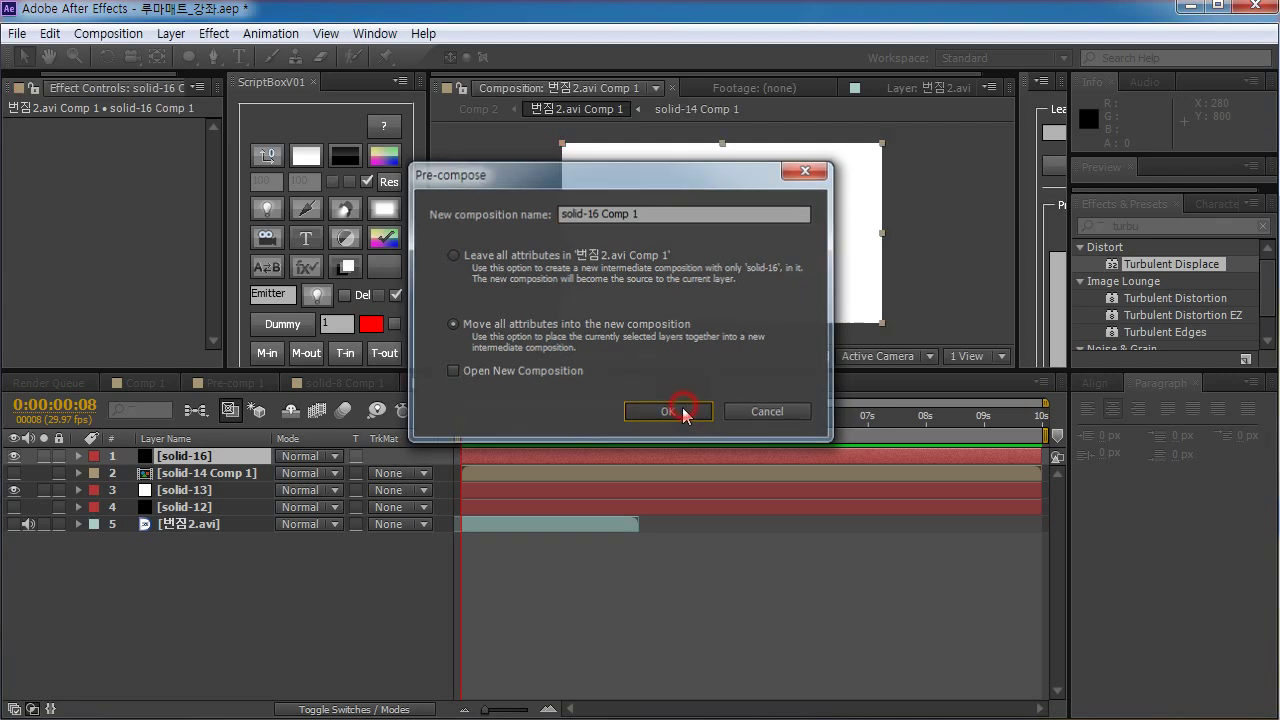
left_click(201, 443)
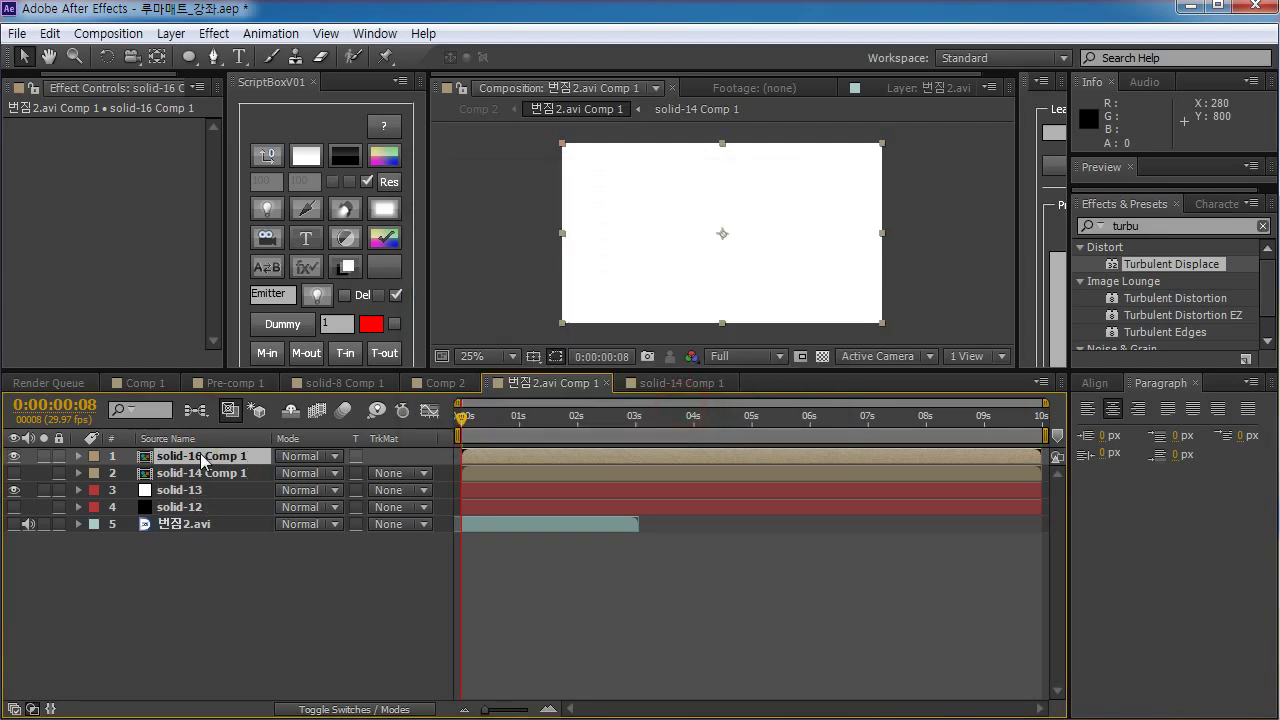
Open solid-16 Comp 1 to inspect its solid layer, and return to 번짐2.avi Comp 1
double_click(201, 456)
left_click(188, 458)
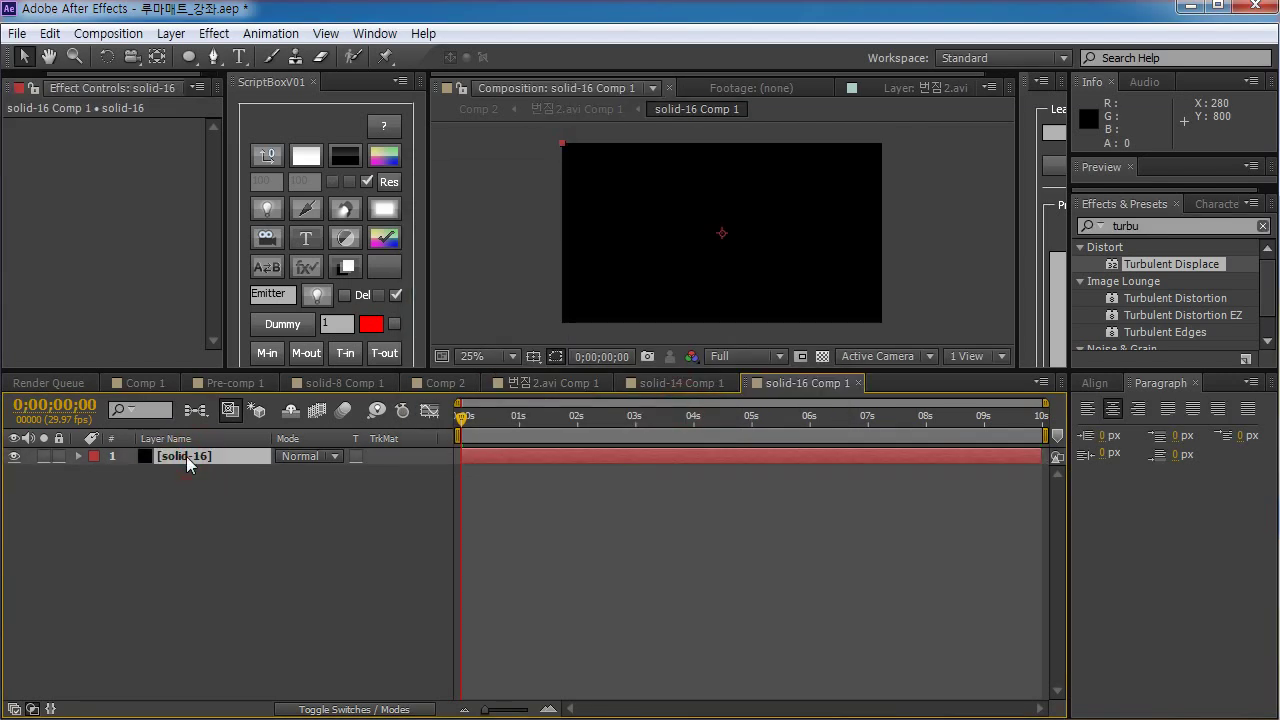
key("u")
key("u")
left_click(675, 382)
left_click(784, 382)
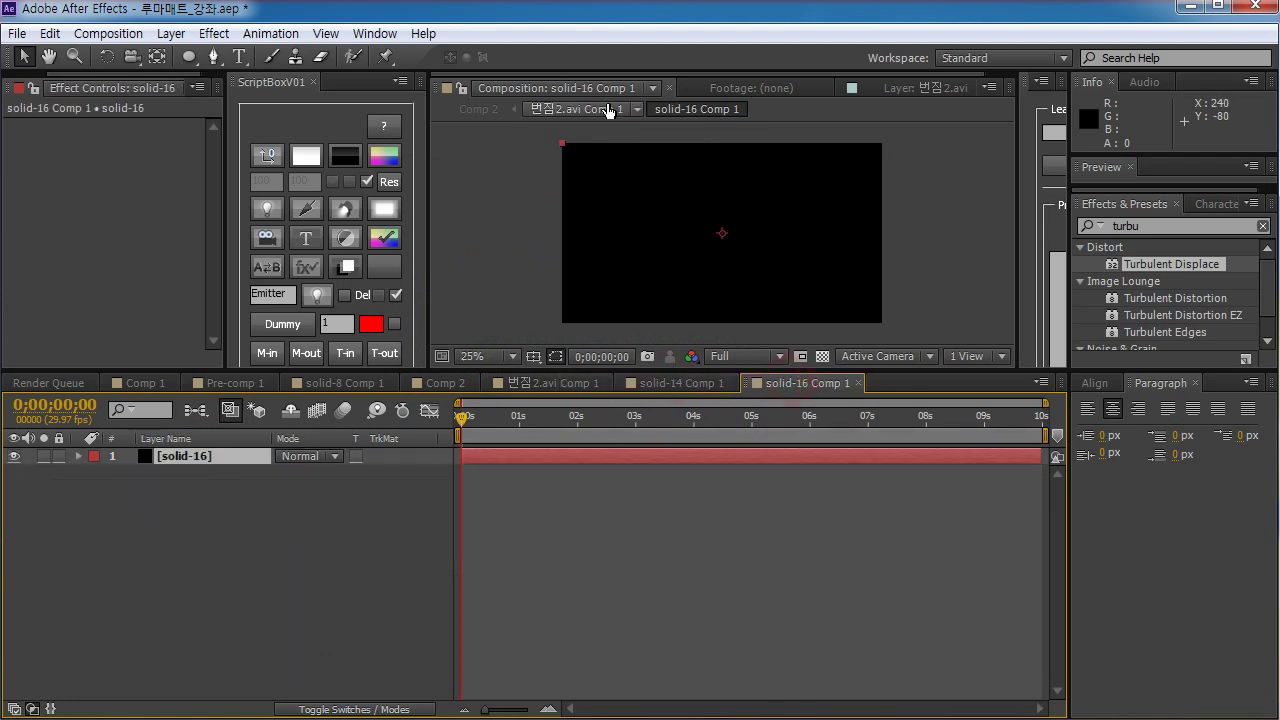
left_click(600, 108)
Apply Turbulent Displace to the solid-16 Comp 1 layer with an Amount of 178 and a Size of 16
left_click_drag(525, 420, 560, 416)
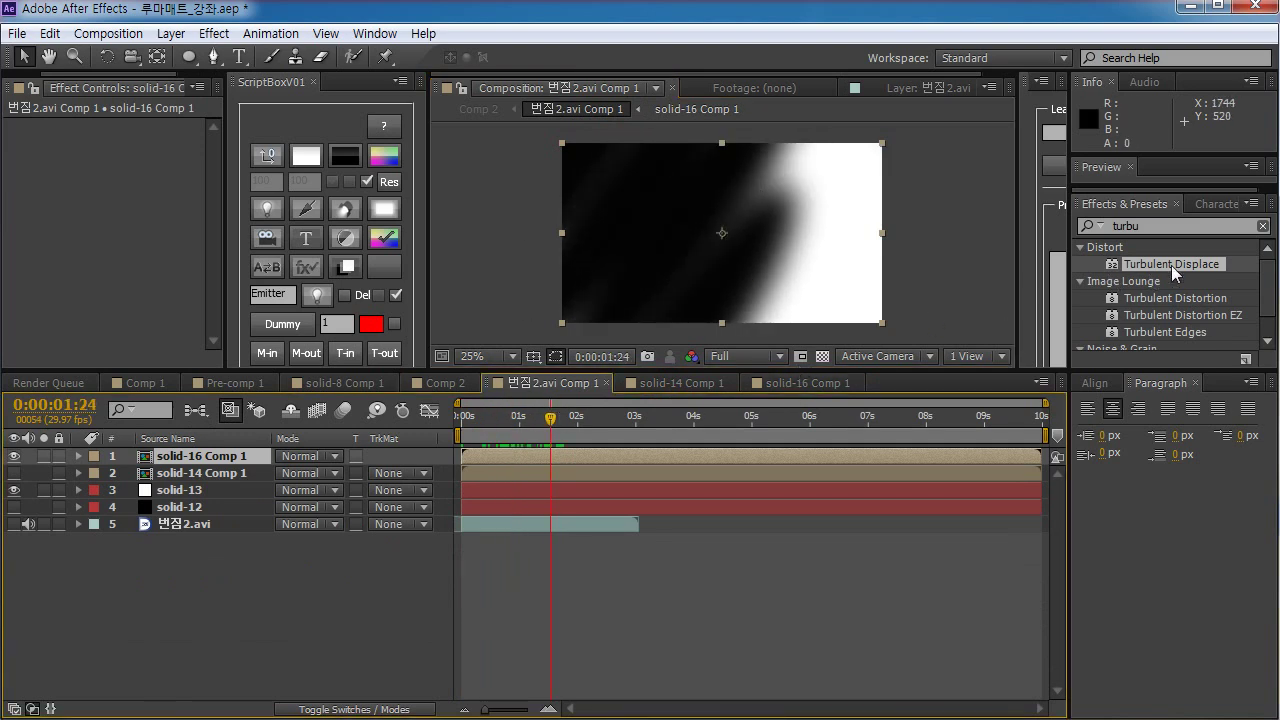
left_click_drag(1171, 265, 584, 455)
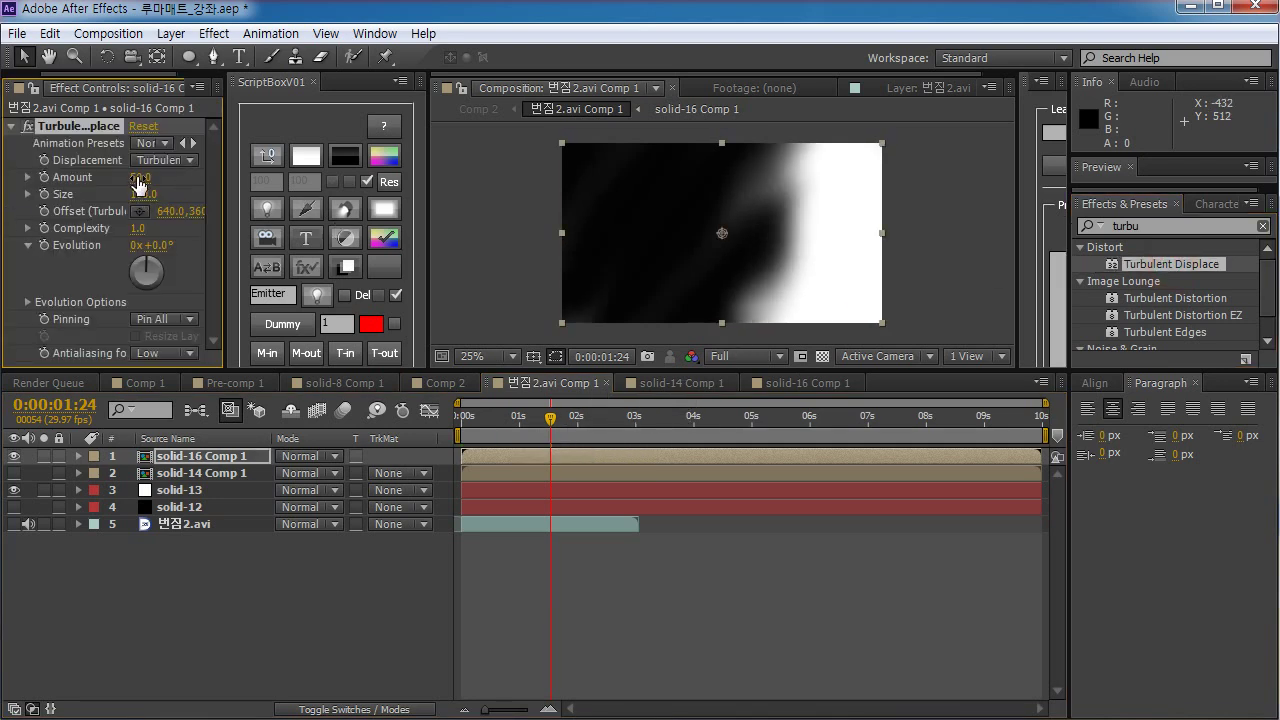
left_click_drag(138, 183, 261, 173)
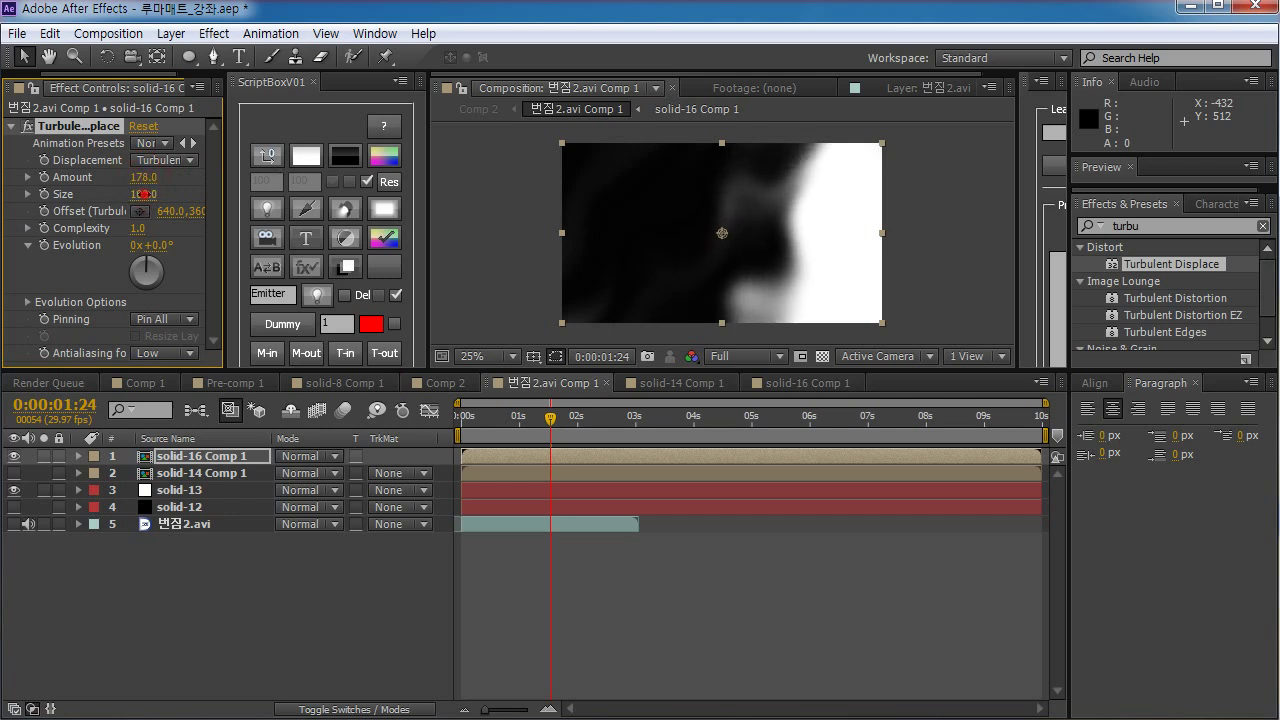
left_click_drag(143, 194, 85, 215)
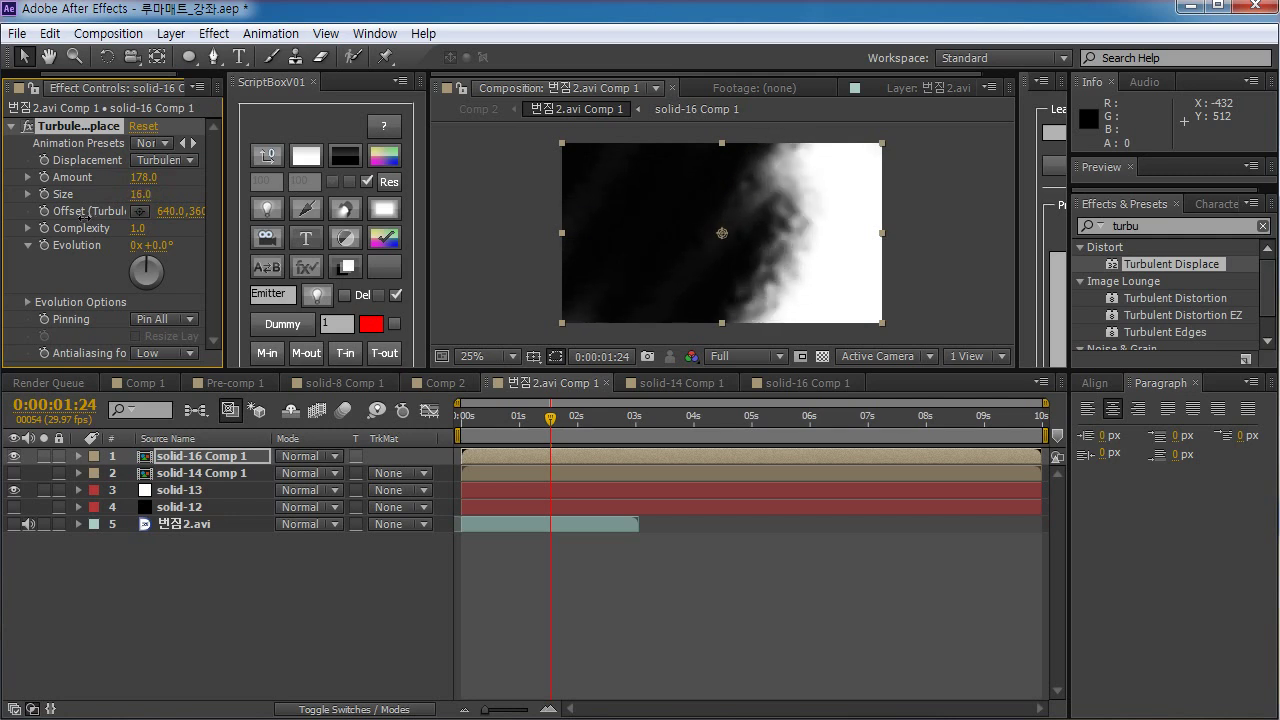
Scrub through the displaced matte and try an Evolution of 1x+80.0°, undoing that change
left_click_drag(487, 415, 533, 388)
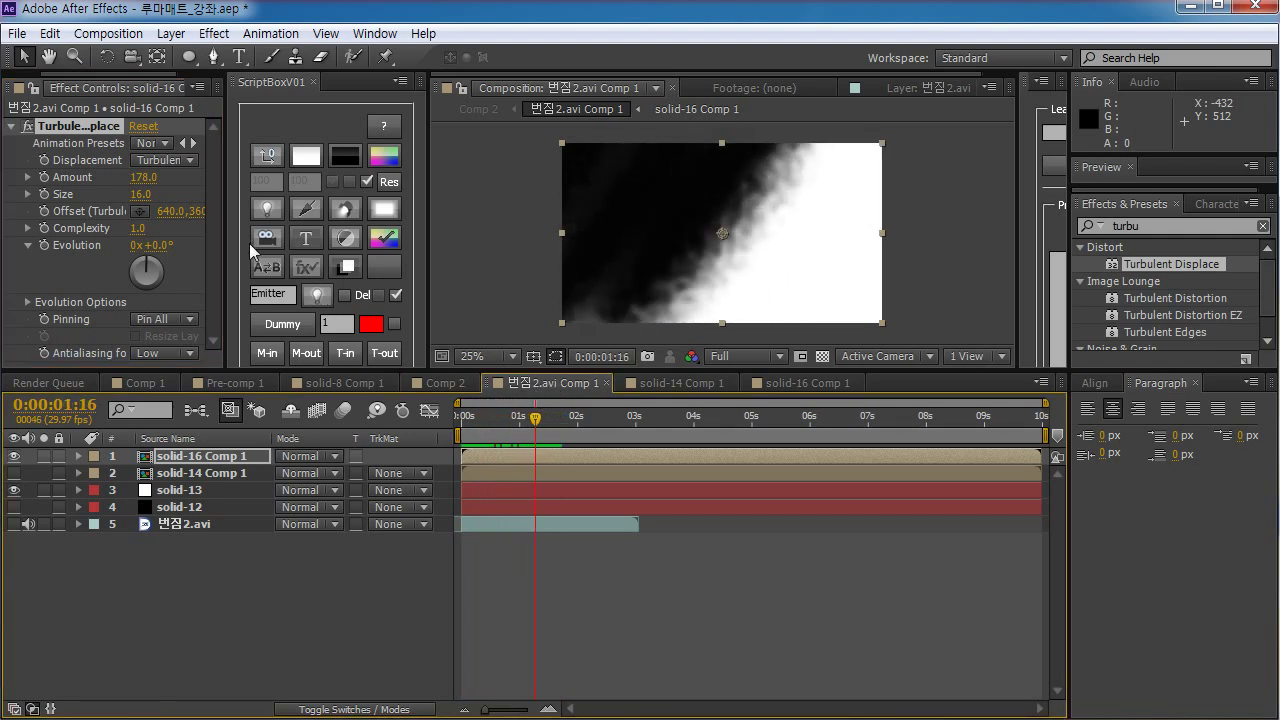
left_click(141, 194)
left_click_drag(535, 418, 505, 402)
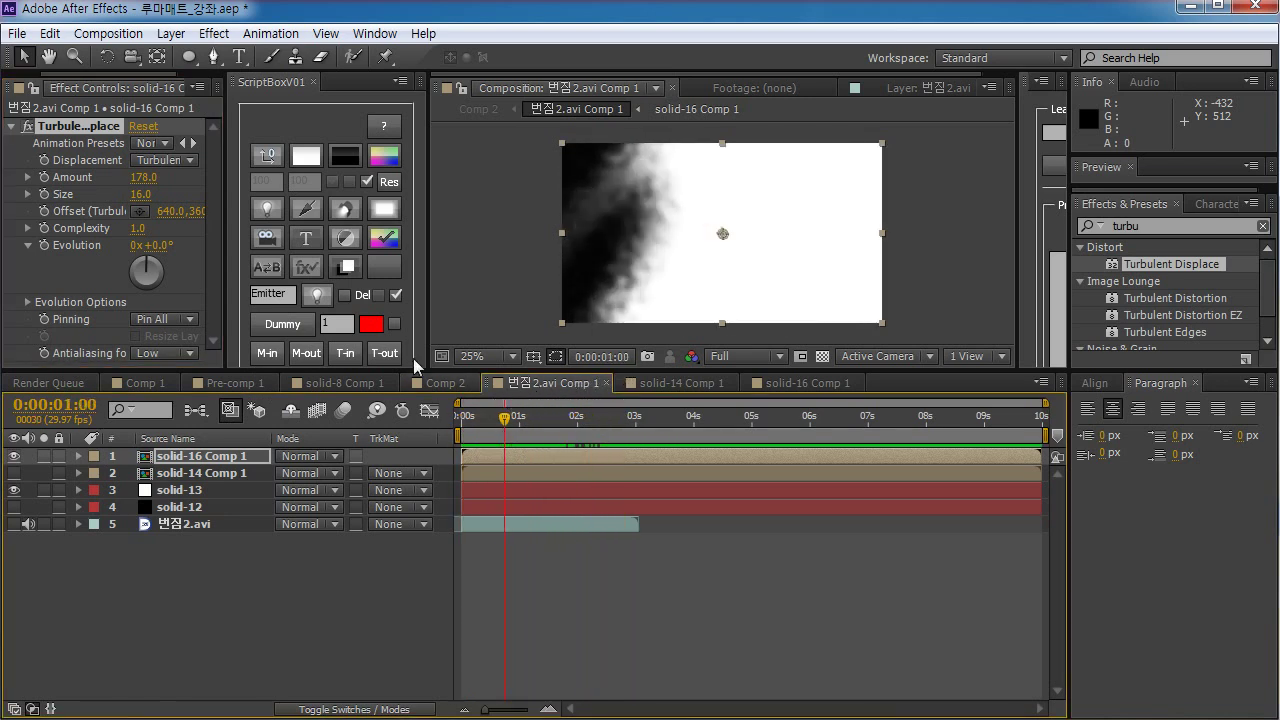
left_click_drag(149, 263, 587, 245)
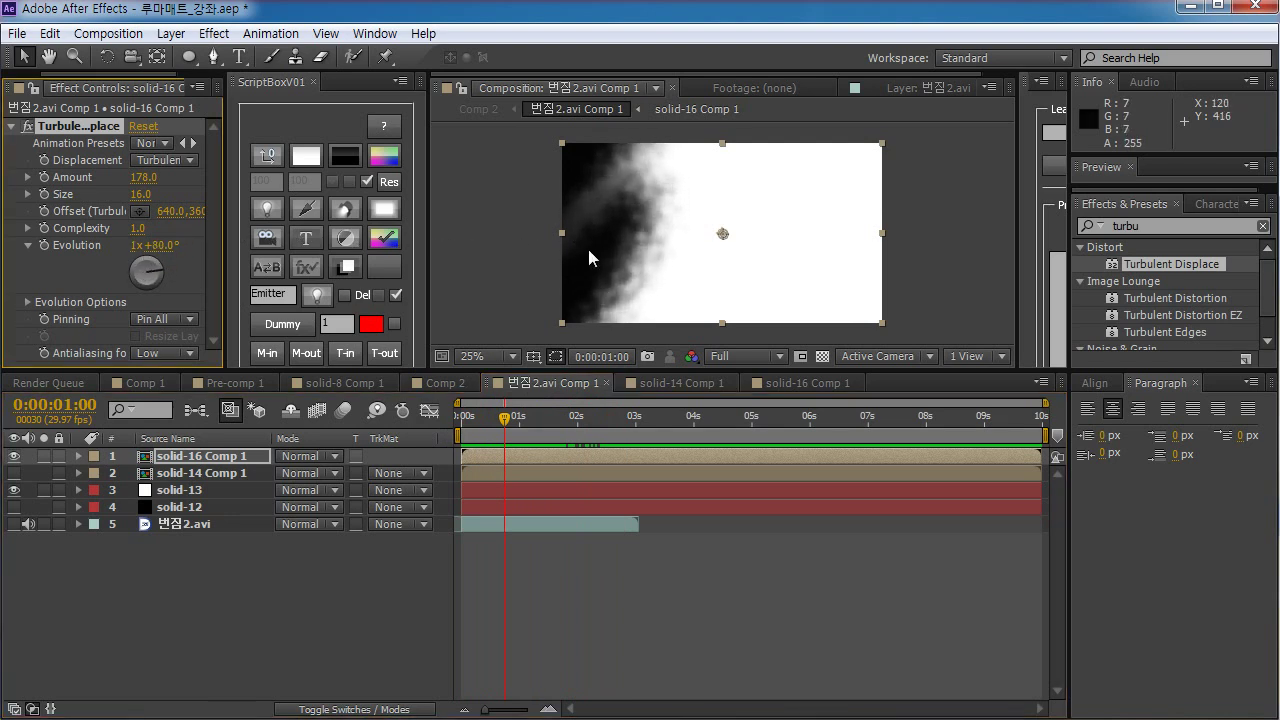
key("ctrl+z")
Preview the turbulent matte animation from 0:00:00:08
left_click_drag(502, 425, 458, 420)
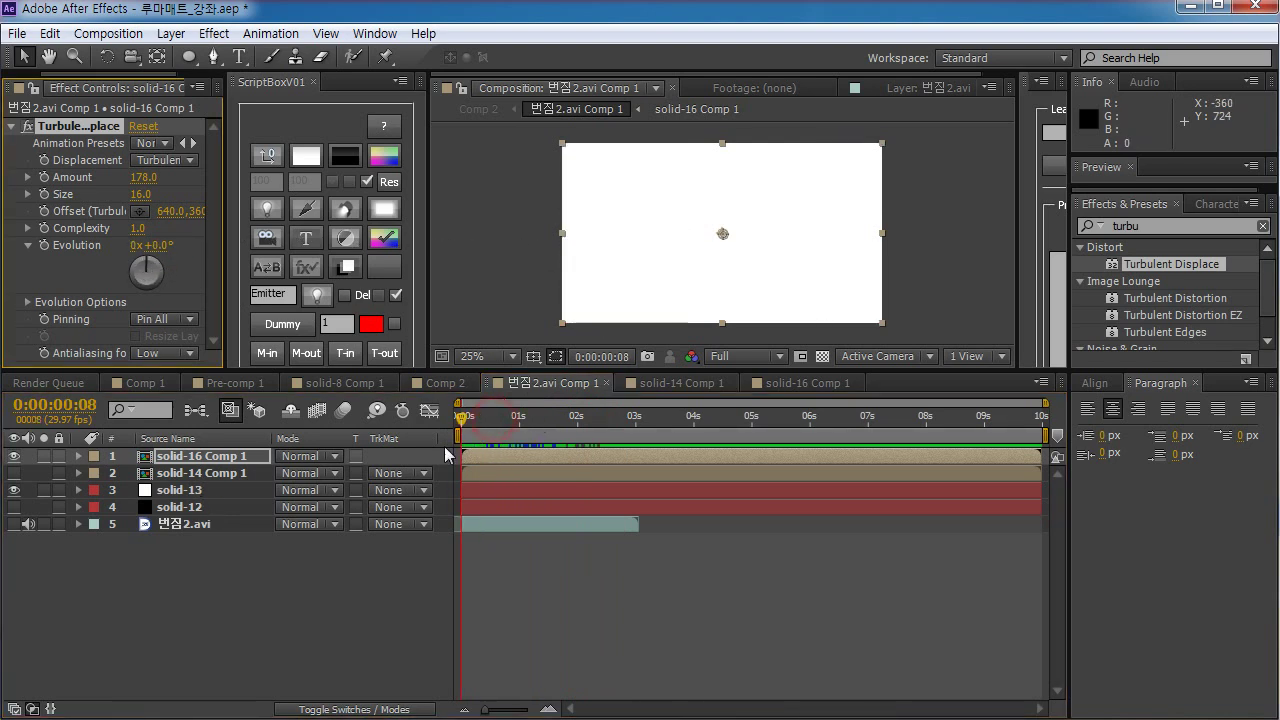
key("space")
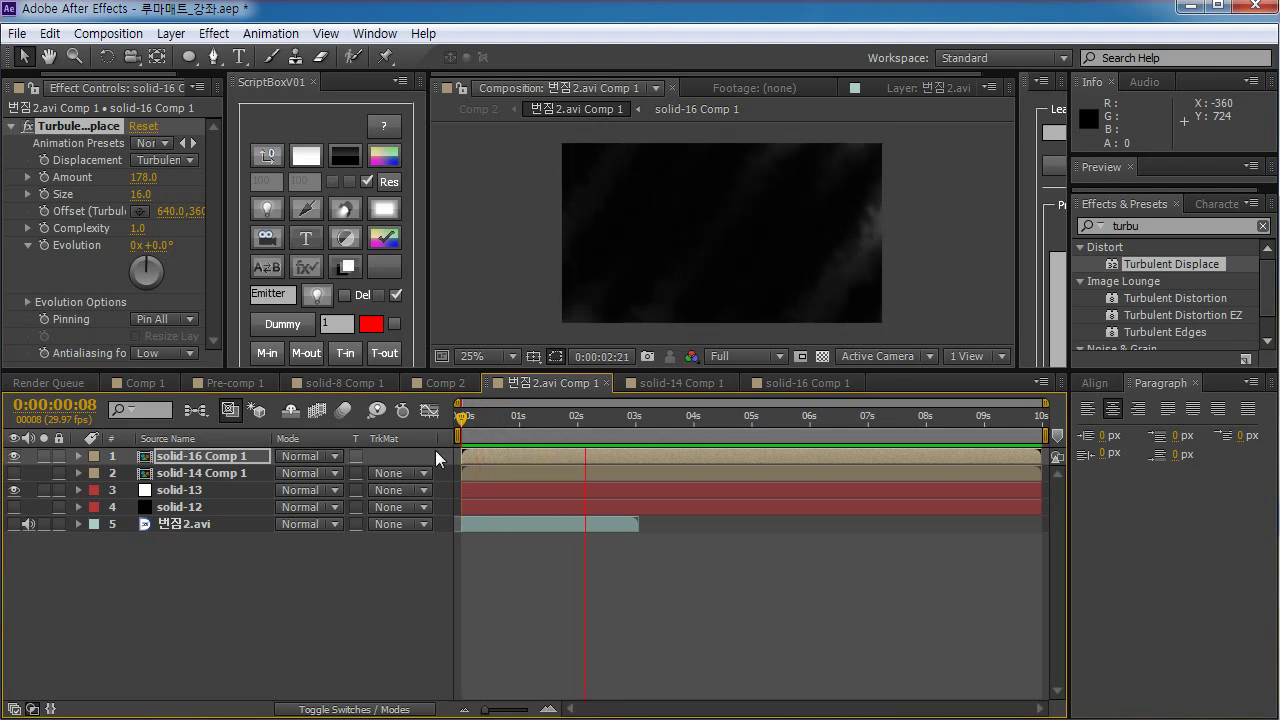
key("space")
Start keyframes for Turbulent Displace Size and Evolution at 0:00:00:28 on solid-16 Comp 1 and reveal them in the timeline
left_click_drag(461, 418, 500, 455)
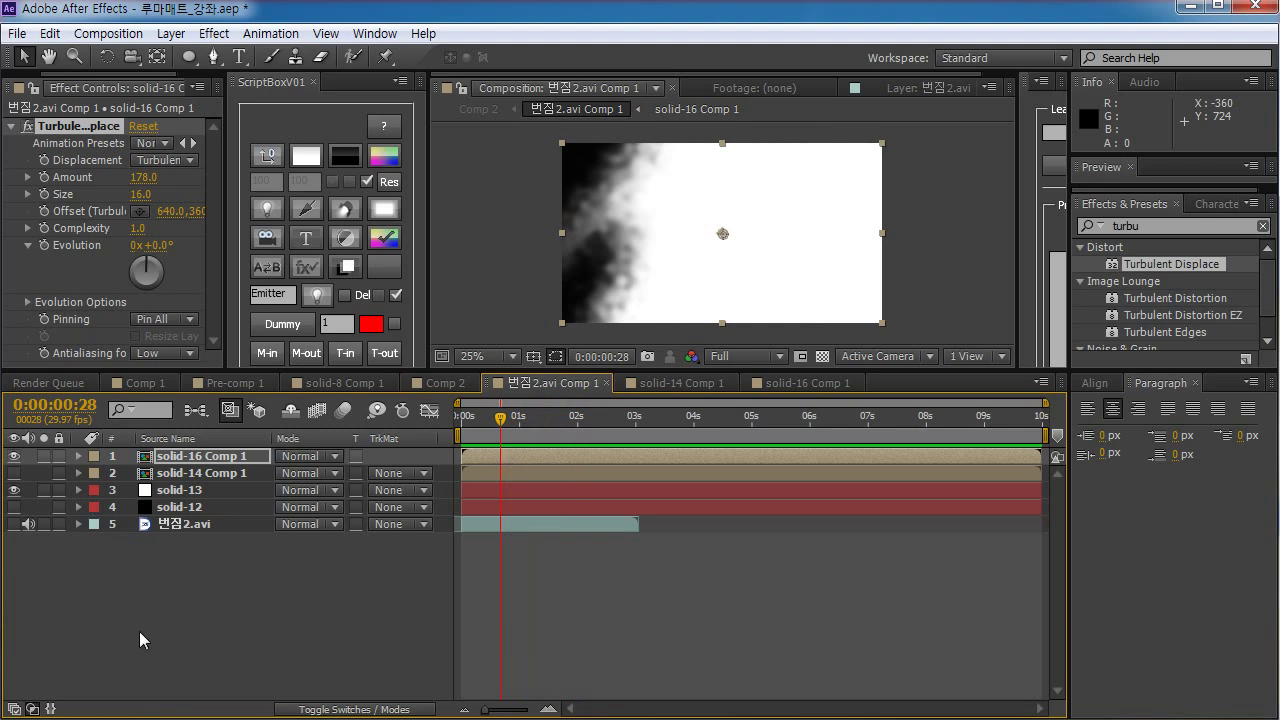
left_click(163, 615)
left_click(163, 474)
left_click(170, 456)
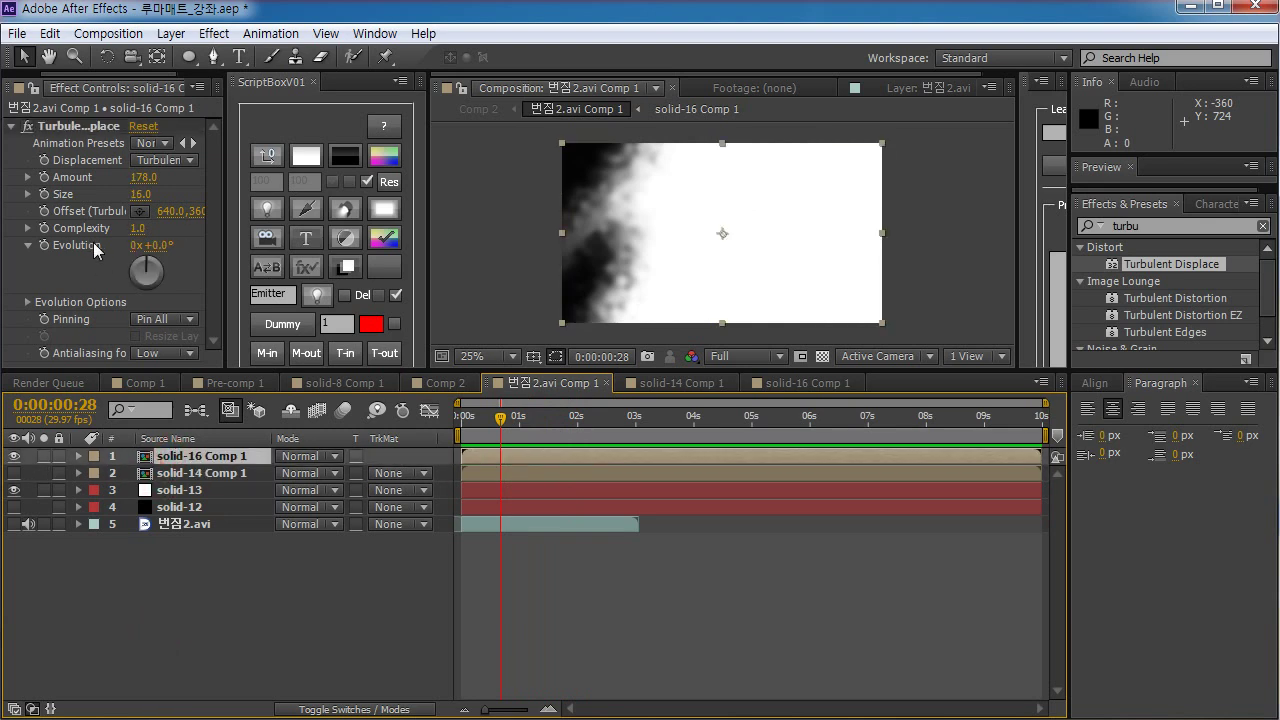
left_click(44, 193)
left_click(44, 245)
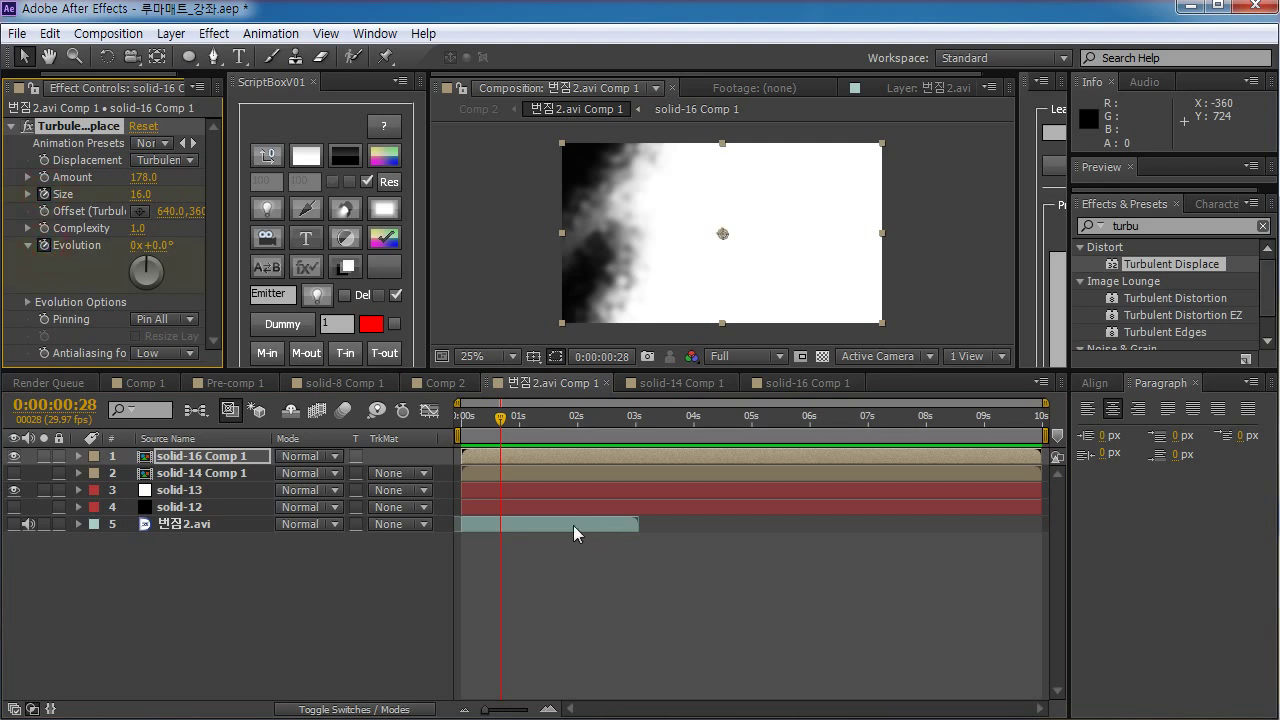
key("u")
Add a Turbulent Displace Size keyframe at 0:00:01:17, trying 25 before settling on 22
key("space")
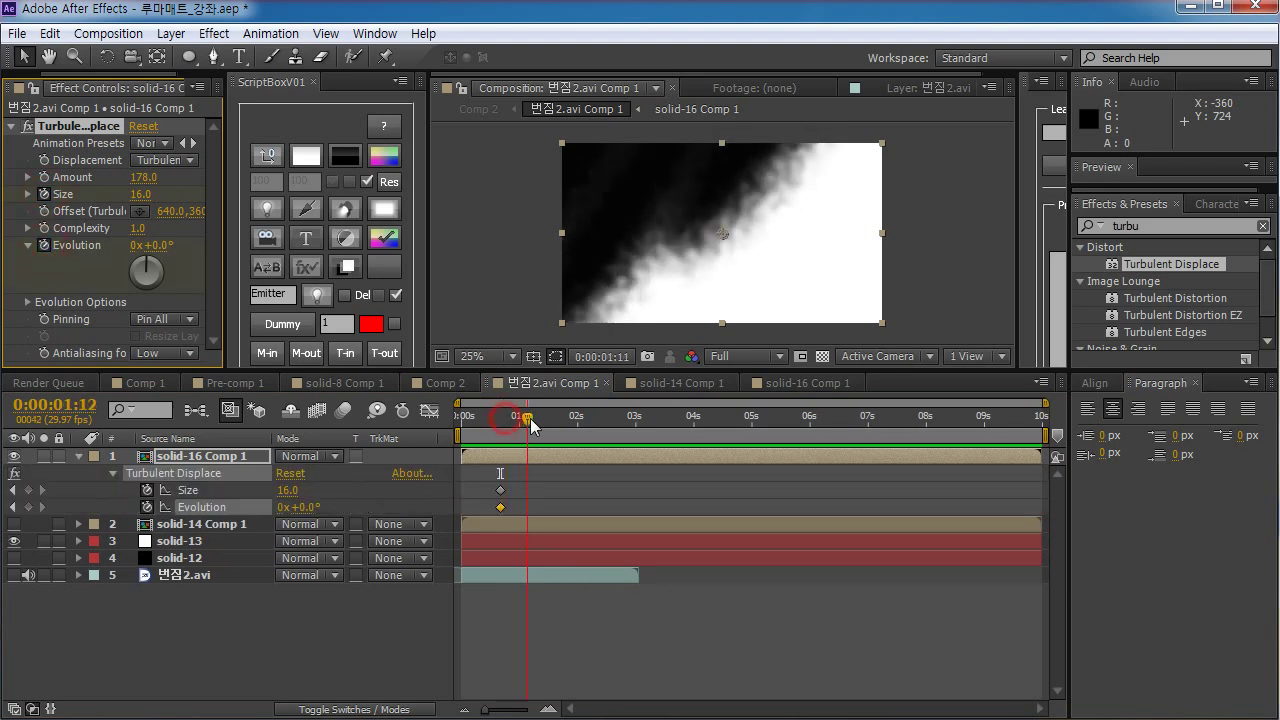
left_click(143, 194)
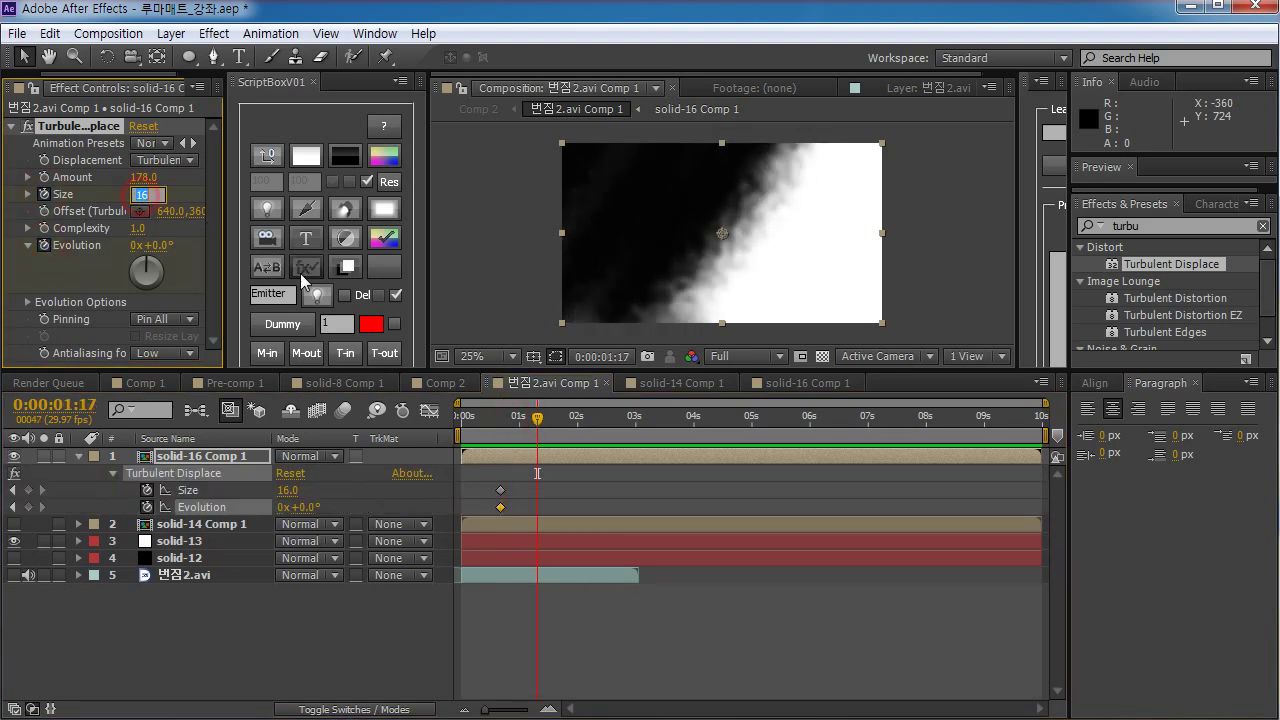
type("25")
key("Return")
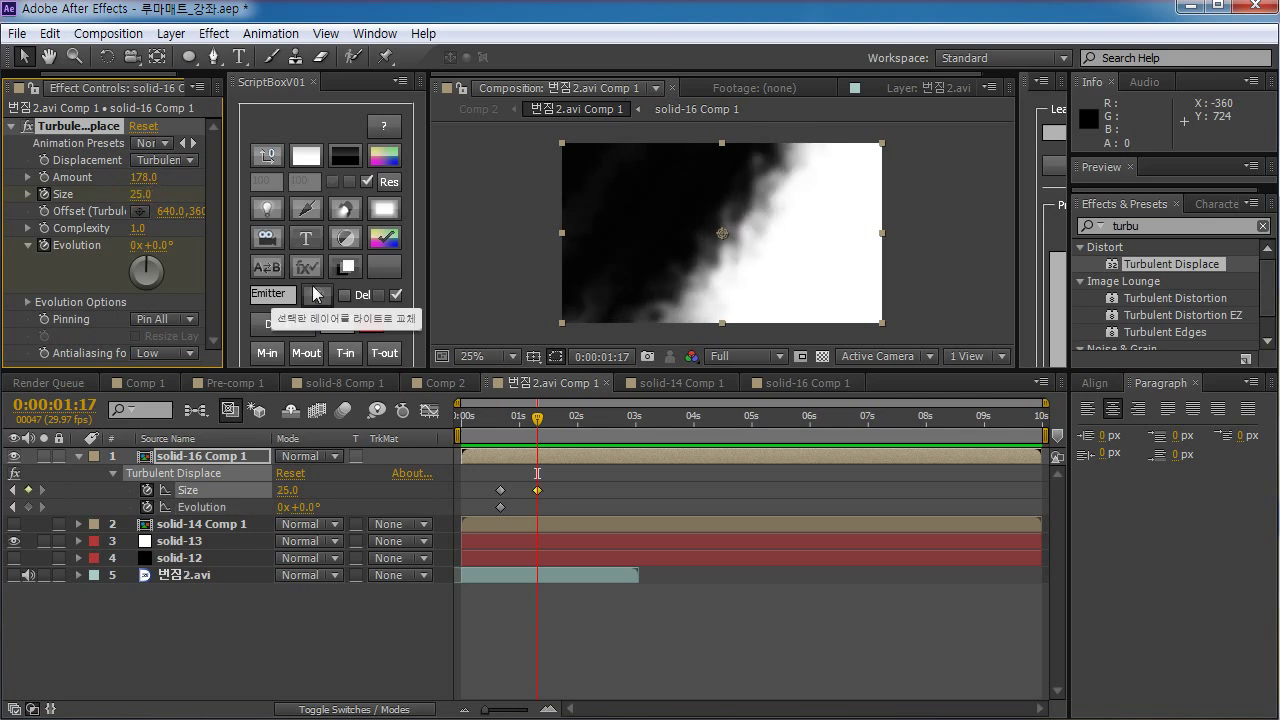
left_click(139, 194)
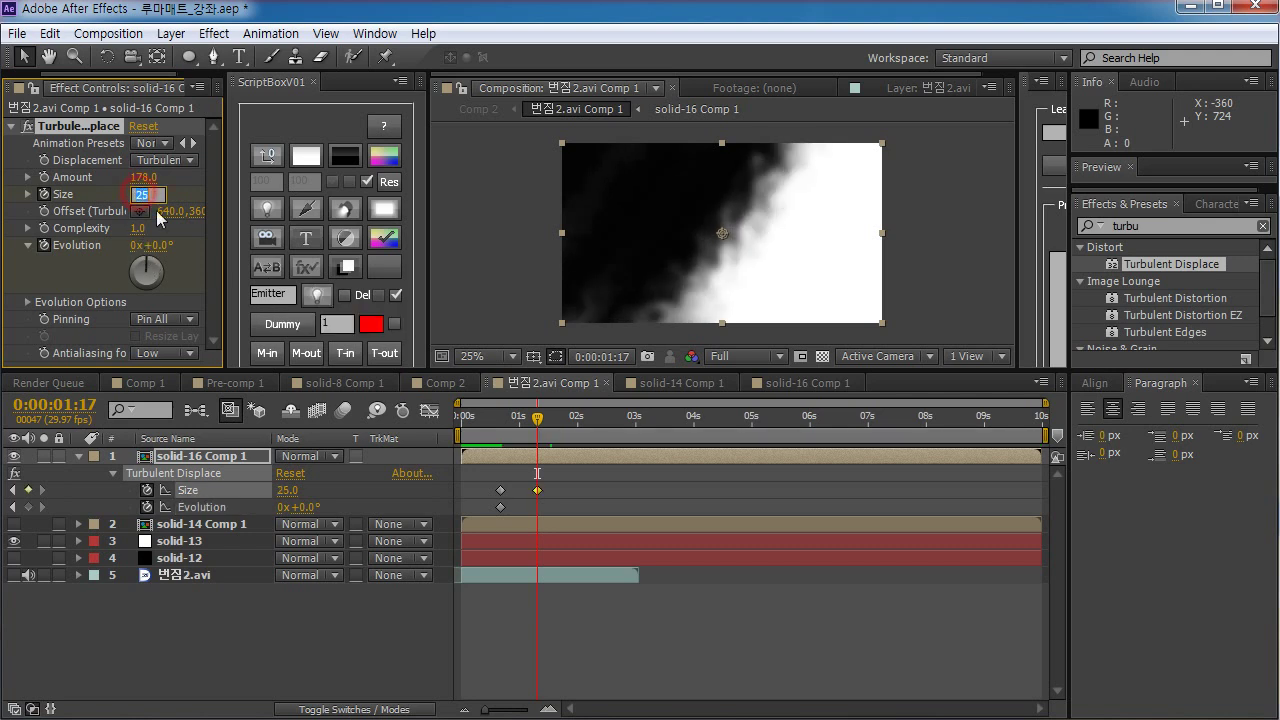
type("22")
key("Return")
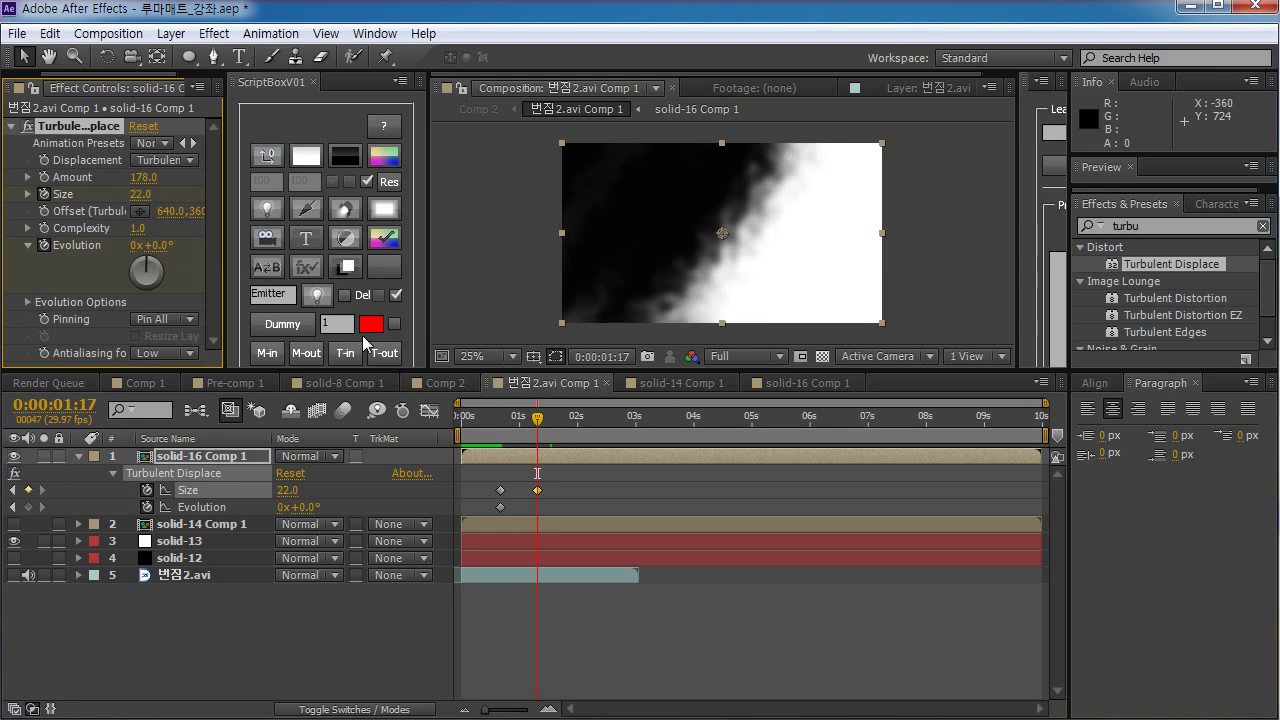
Add a 2x+0.0° Evolution keyframe to solid-16 Comp 1's Turbulent Displace at 0:00:01:17, moving it to about 3 seconds
left_click(136, 245)
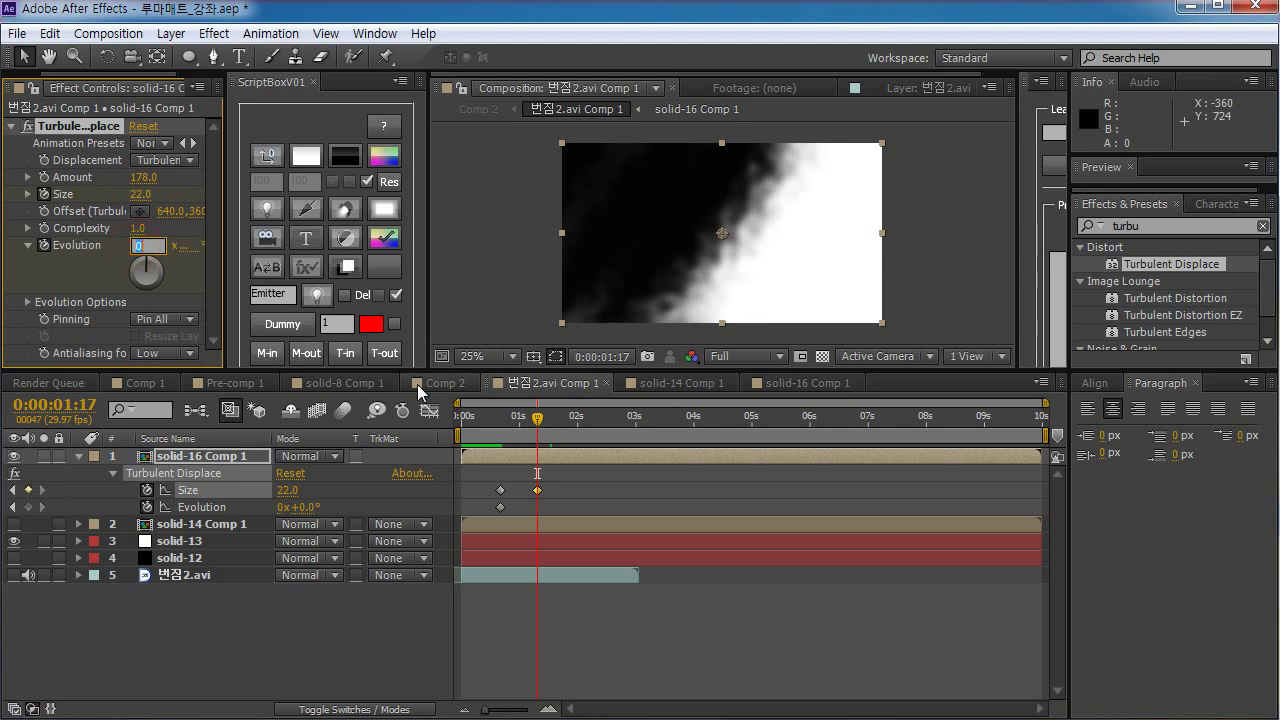
type("720")
key("Return")
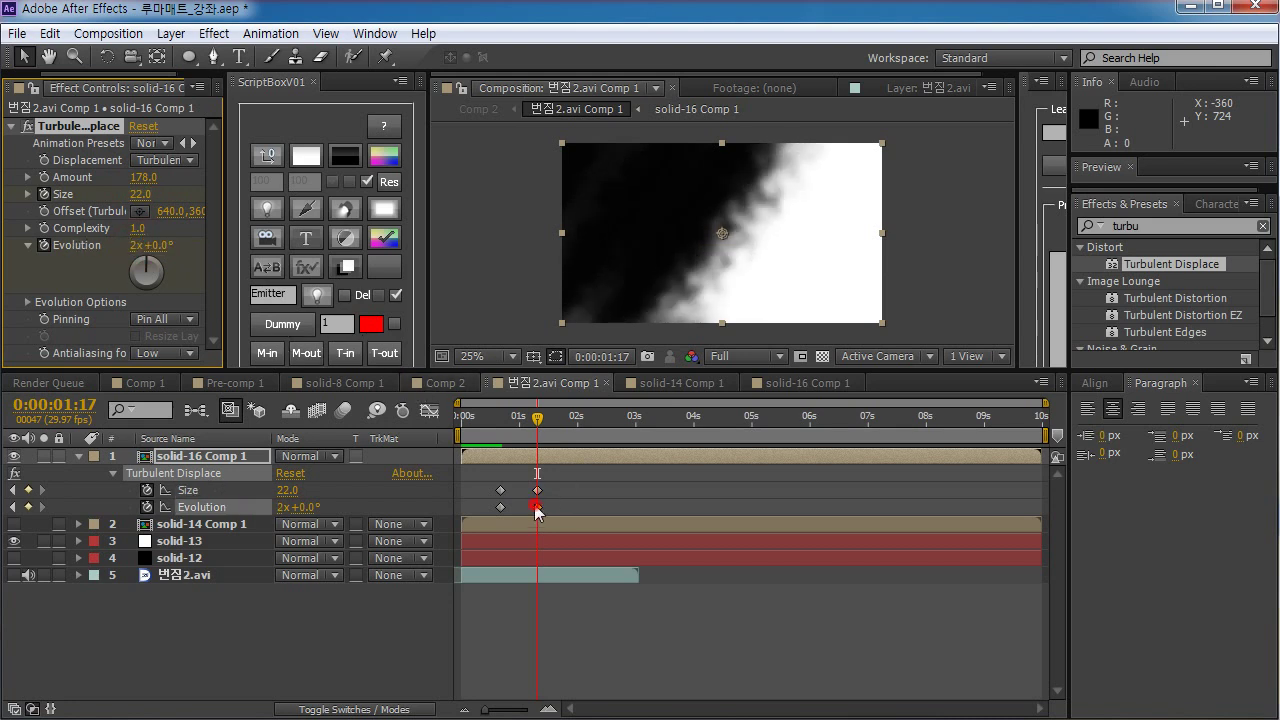
left_click_drag(537, 507, 628, 507)
Spread the Turbulent Displace Size and Evolution keyframes over roughly the first three seconds and preview the matte animation
left_click_drag(540, 440, 461, 442)
mouse_move(497, 505)
left_mouse_down()
mouse_move(465, 512)
mouse_move(487, 513)
left_mouse_up()
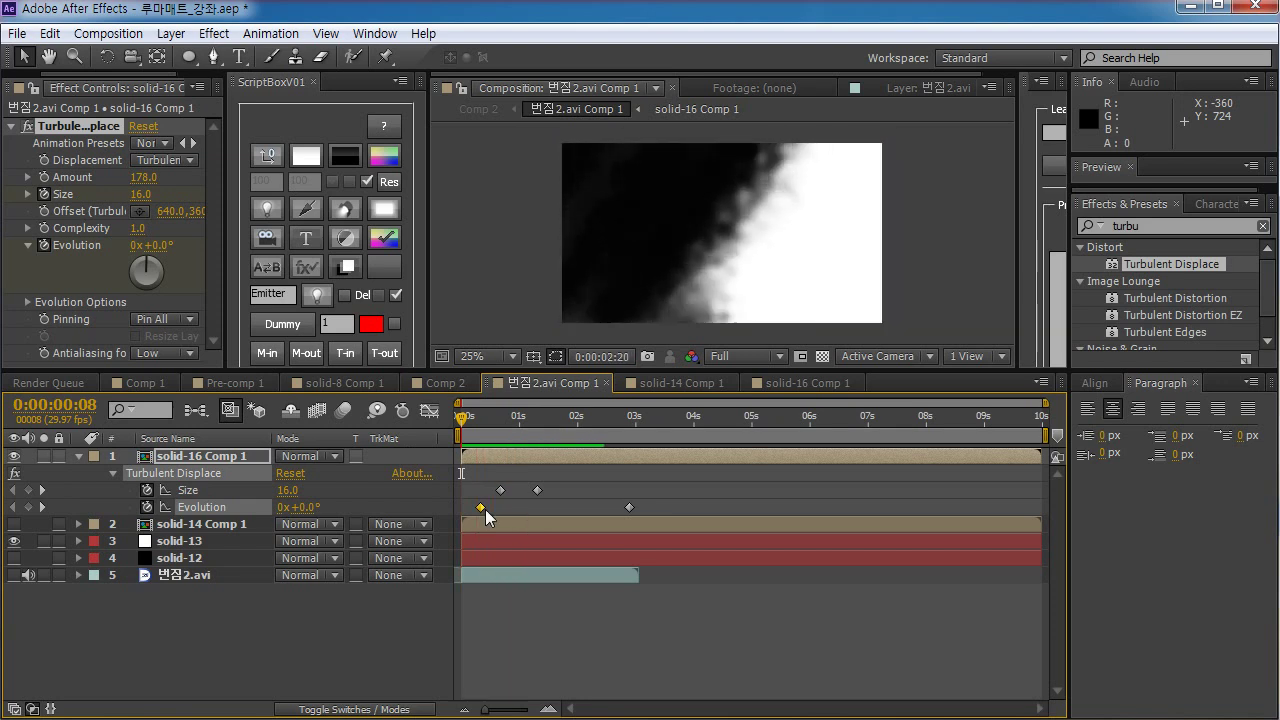
left_click(485, 509)
left_click_drag(500, 490, 630, 497)
key("space")
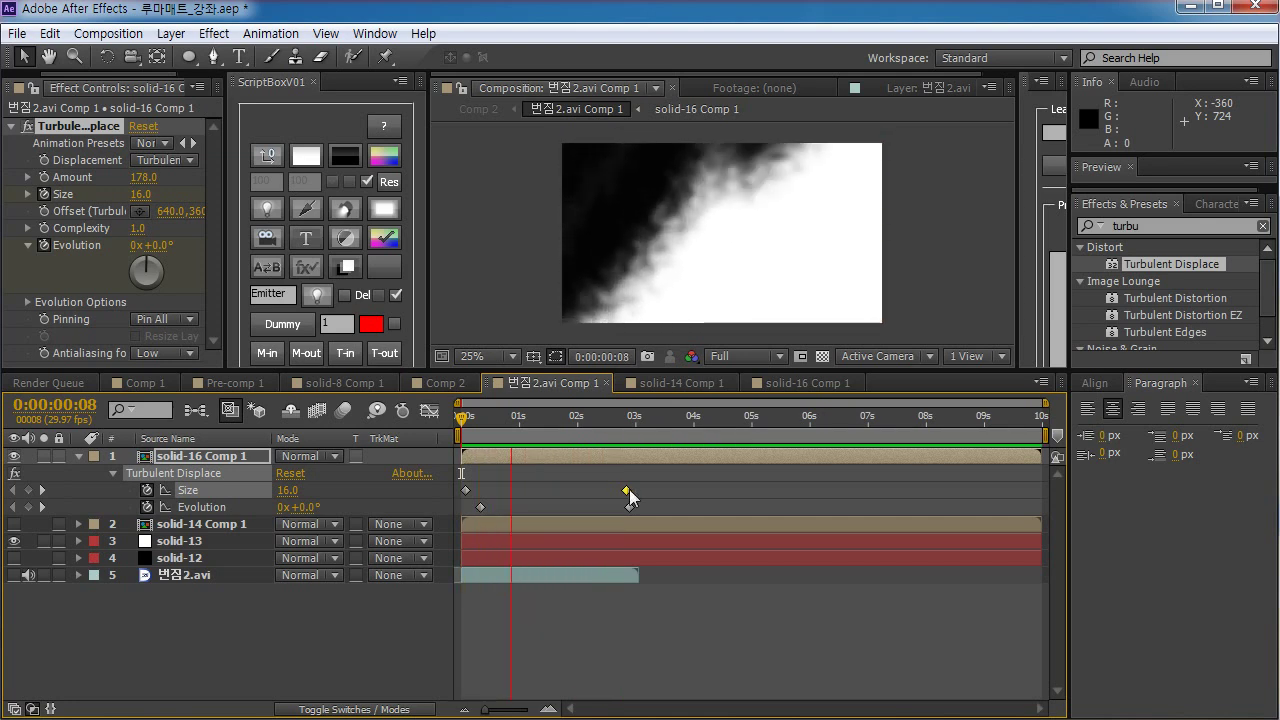
key("space")
Delete all Size and Evolution keyframes from solid-16 Comp 1's Turbulent Displace and collapse the layer's properties
left_click_drag(673, 473, 466, 514)
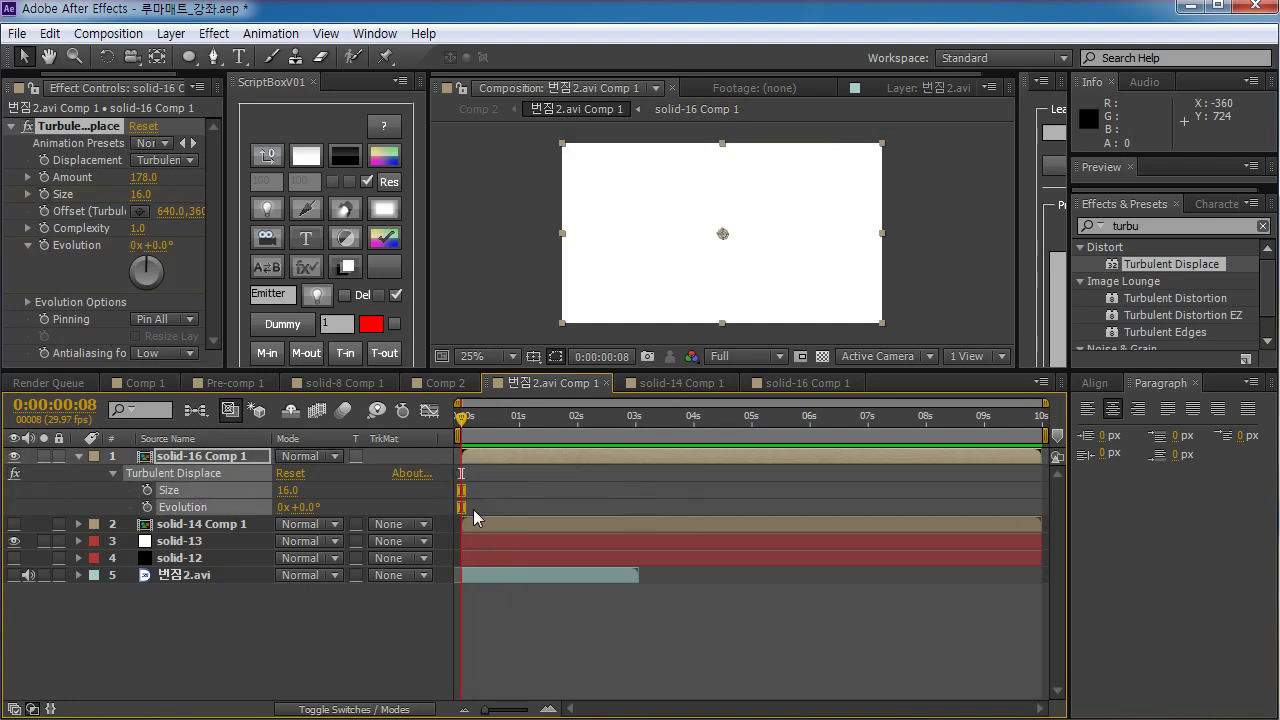
left_click(203, 458)
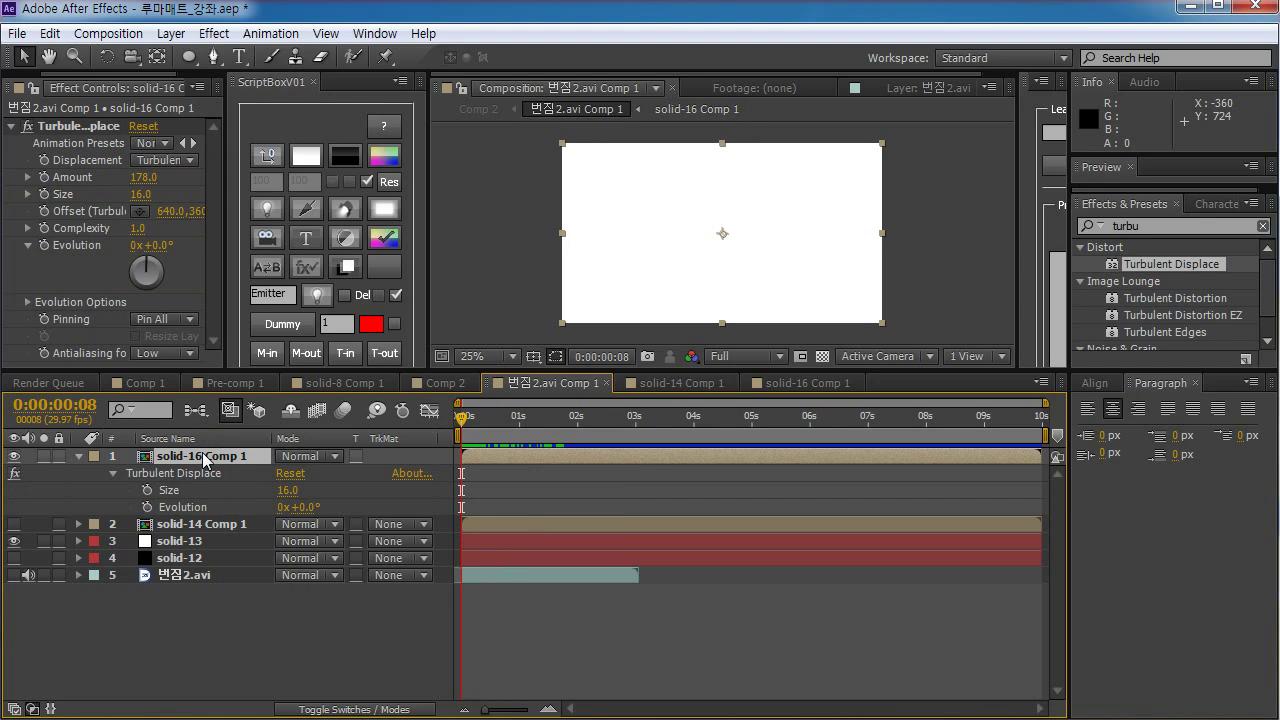
key("u")
left_click(286, 560)
left_click(200, 457)
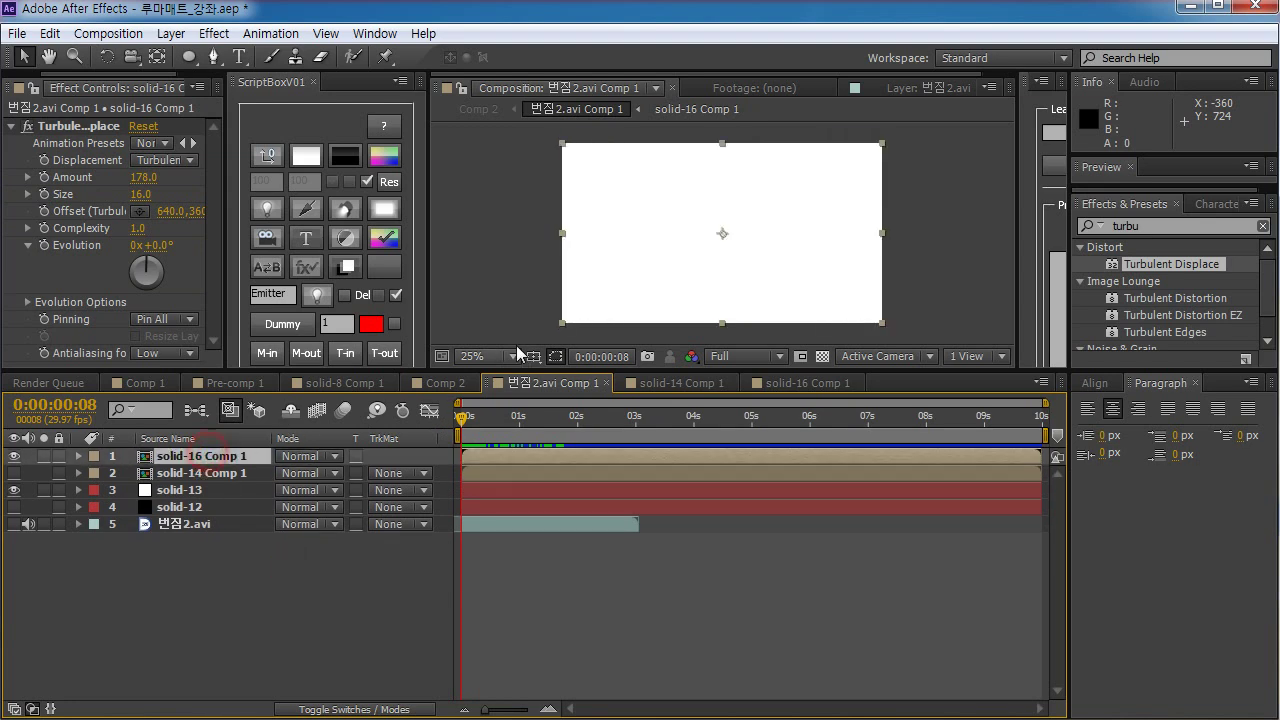
Open Comp 2, preview the transition from 0;00;00;13 and scrub through it
left_click(449, 387)
left_click_drag(554, 418, 490, 432)
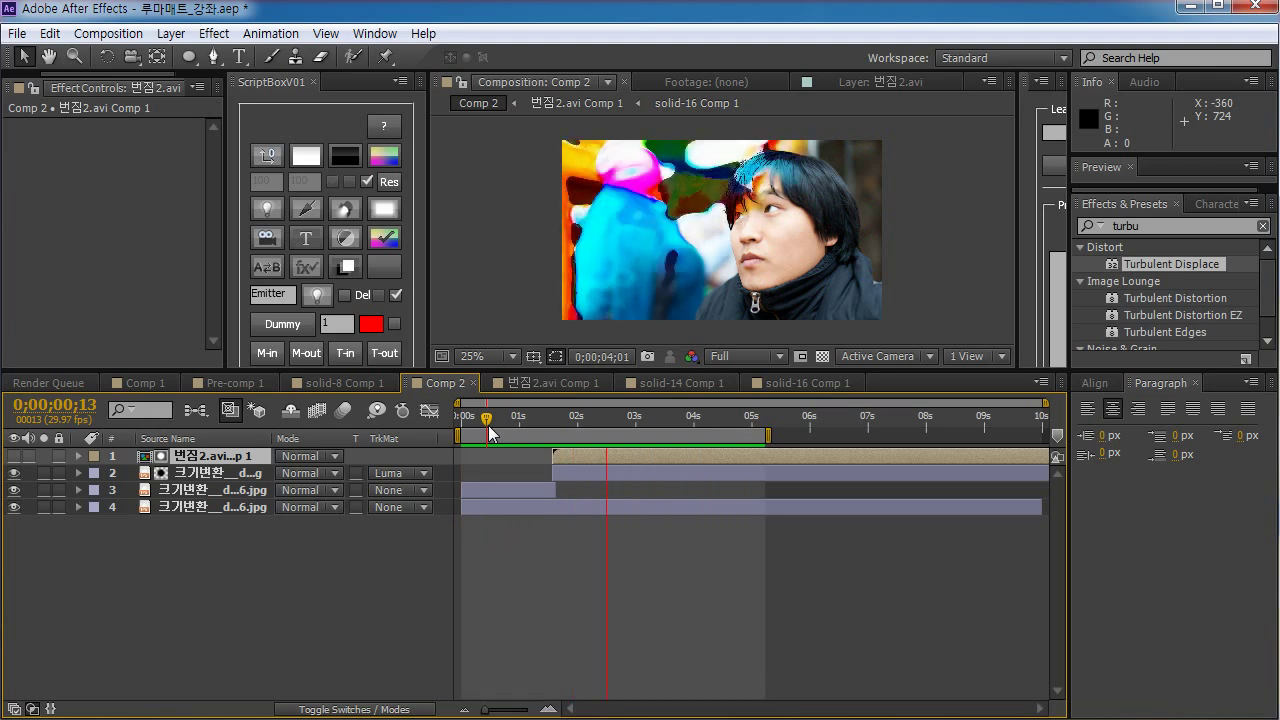
key("space")
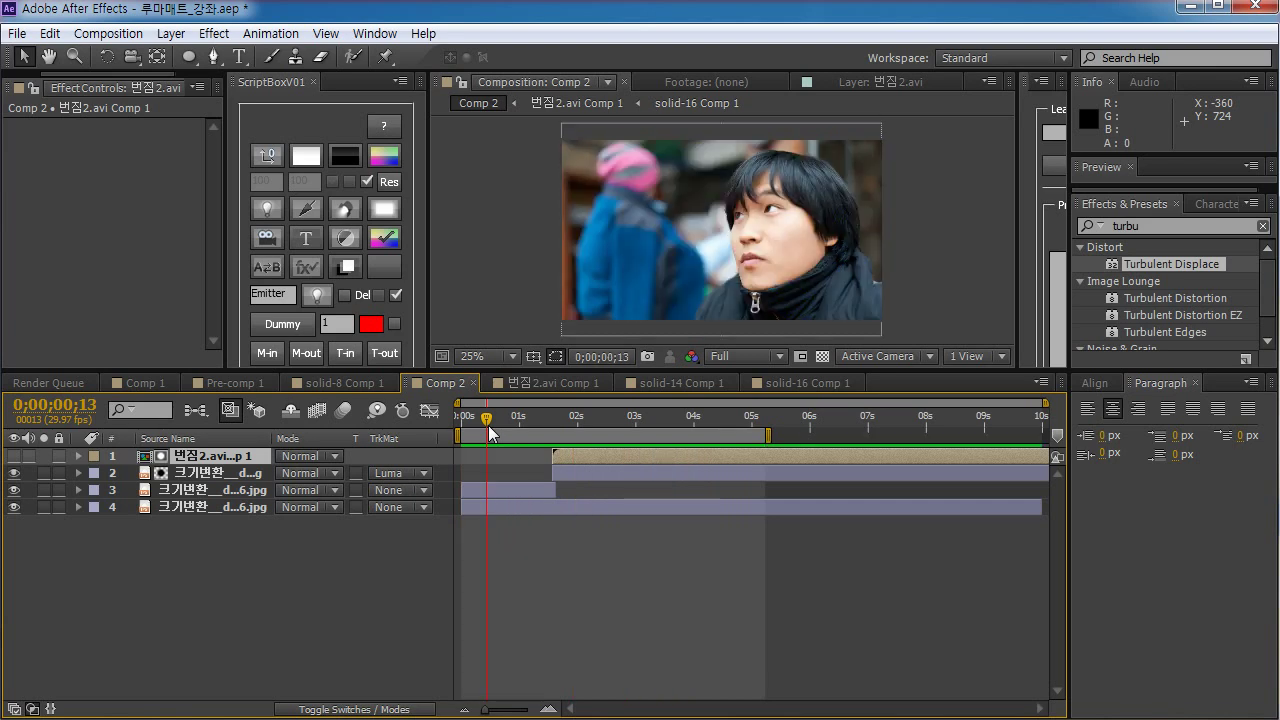
left_click_drag(497, 420, 625, 418)
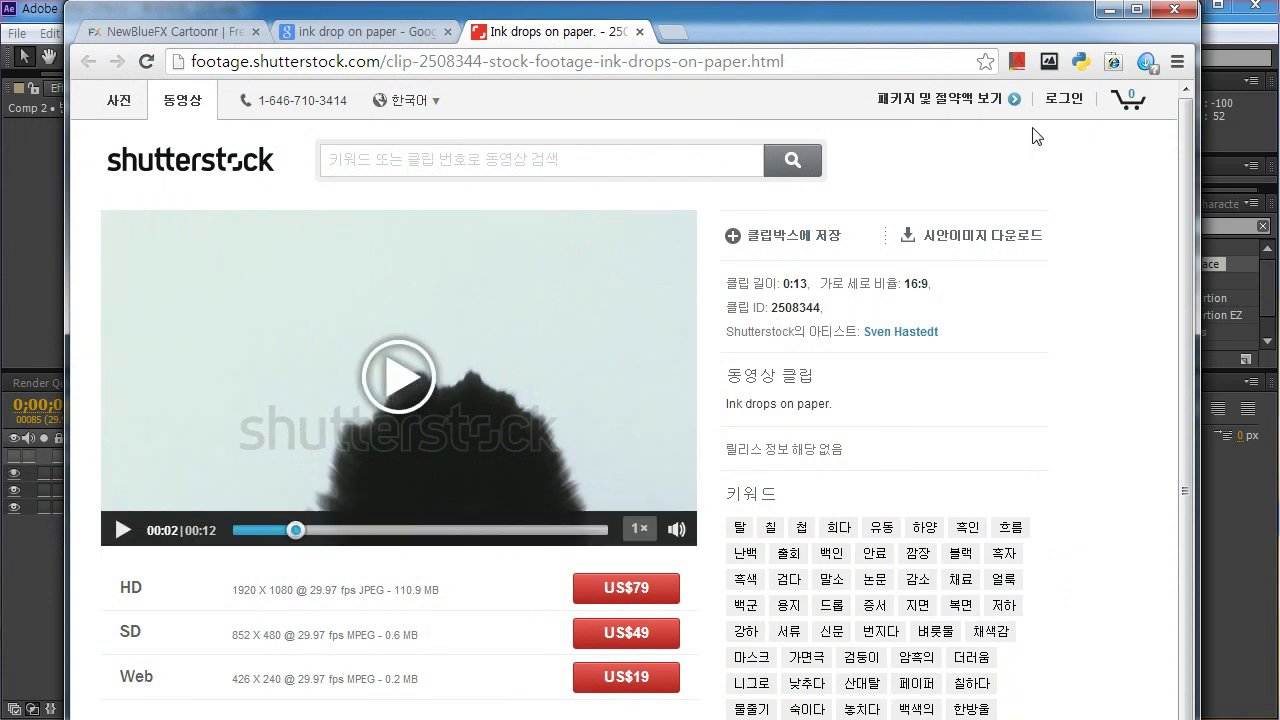
Return from the Shutterstock browser window to After Effects and scrub the Comp 2 transition to 0;00;02;18
left_click(1109, 9)
left_click_drag(636, 432, 688, 410)
left_click_drag(613, 424, 612, 424)
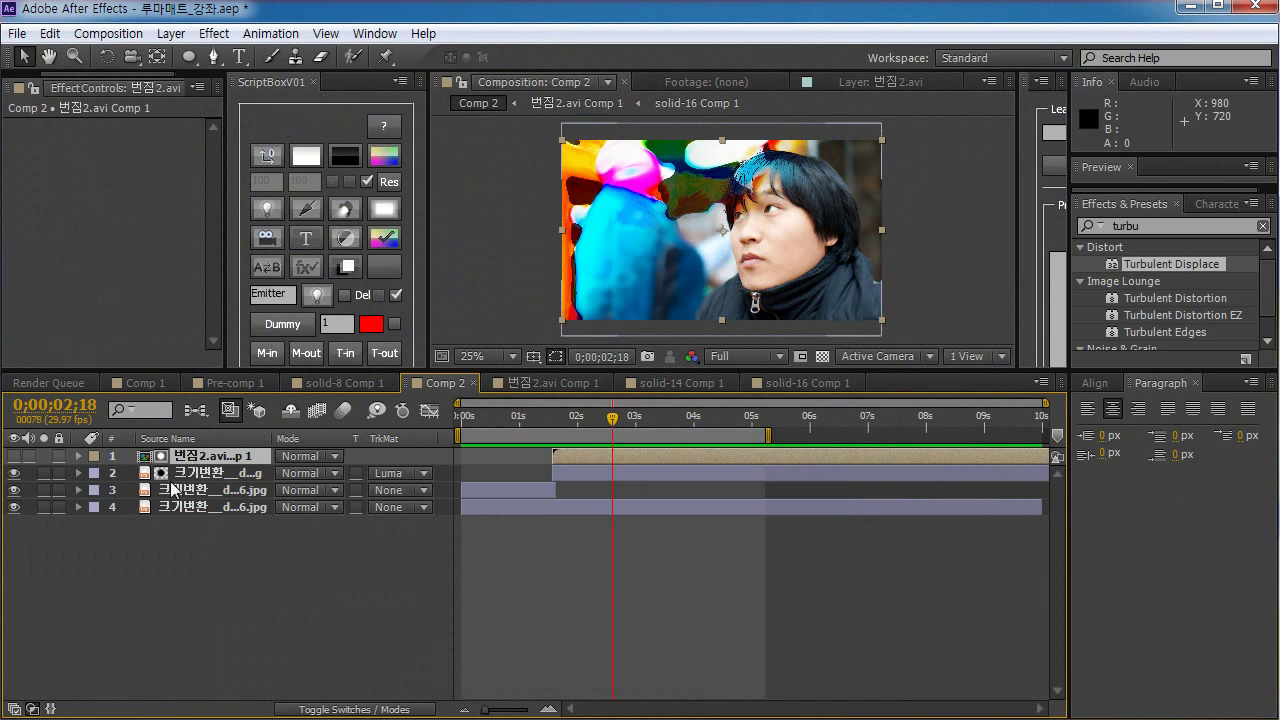
Inspect the turbulent matte layer in Comp 2 by temporarily showing it over the matted photo layer
left_click(509, 490)
left_click(193, 476)
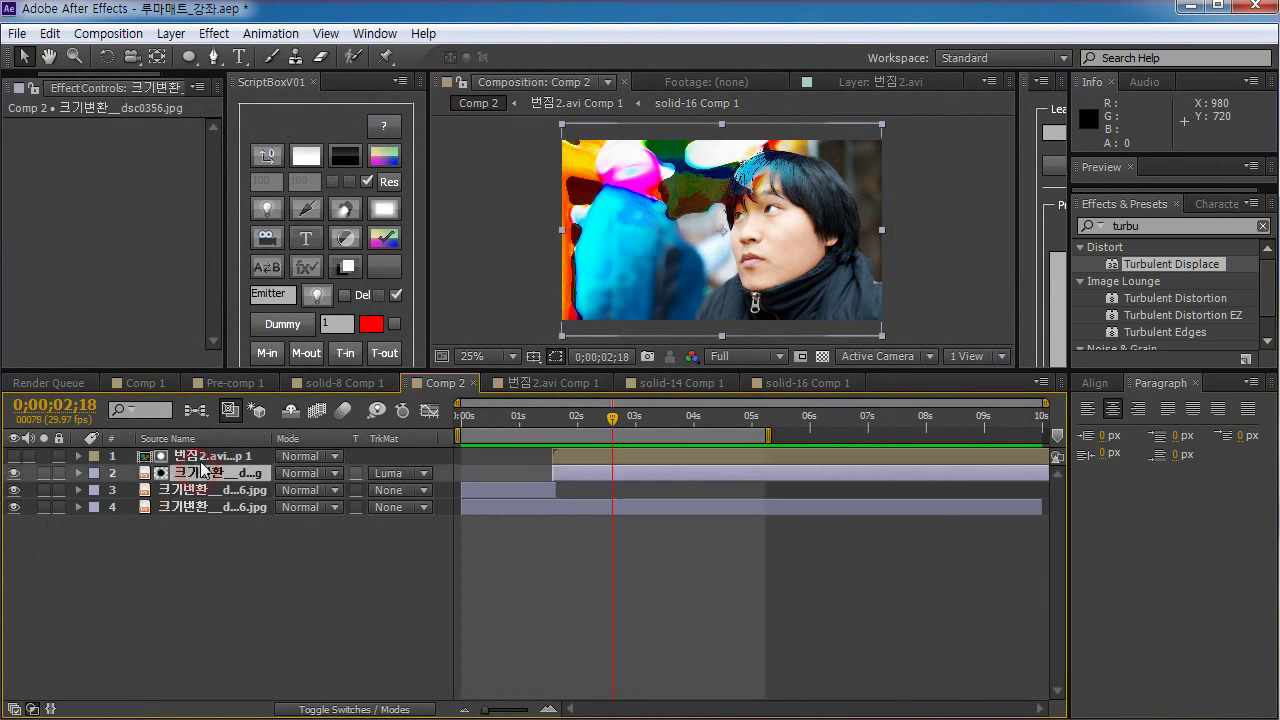
left_click(205, 456)
left_click(14, 456)
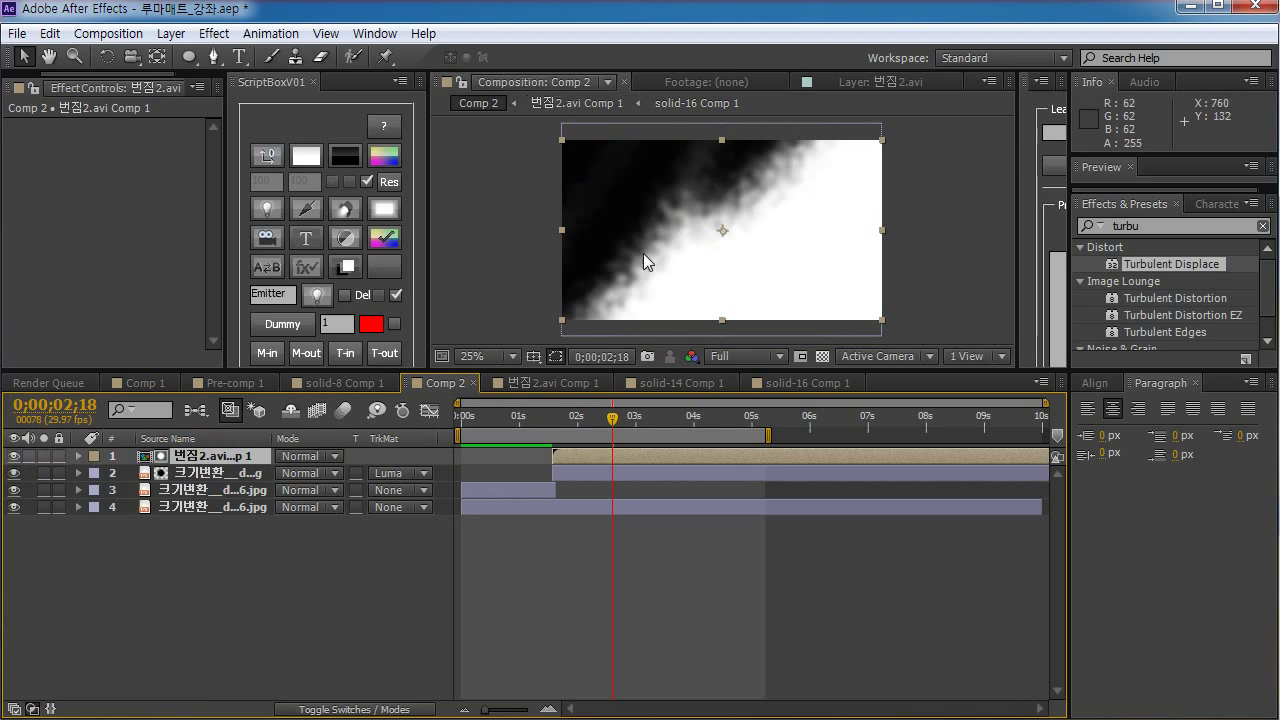
left_click(14, 457)
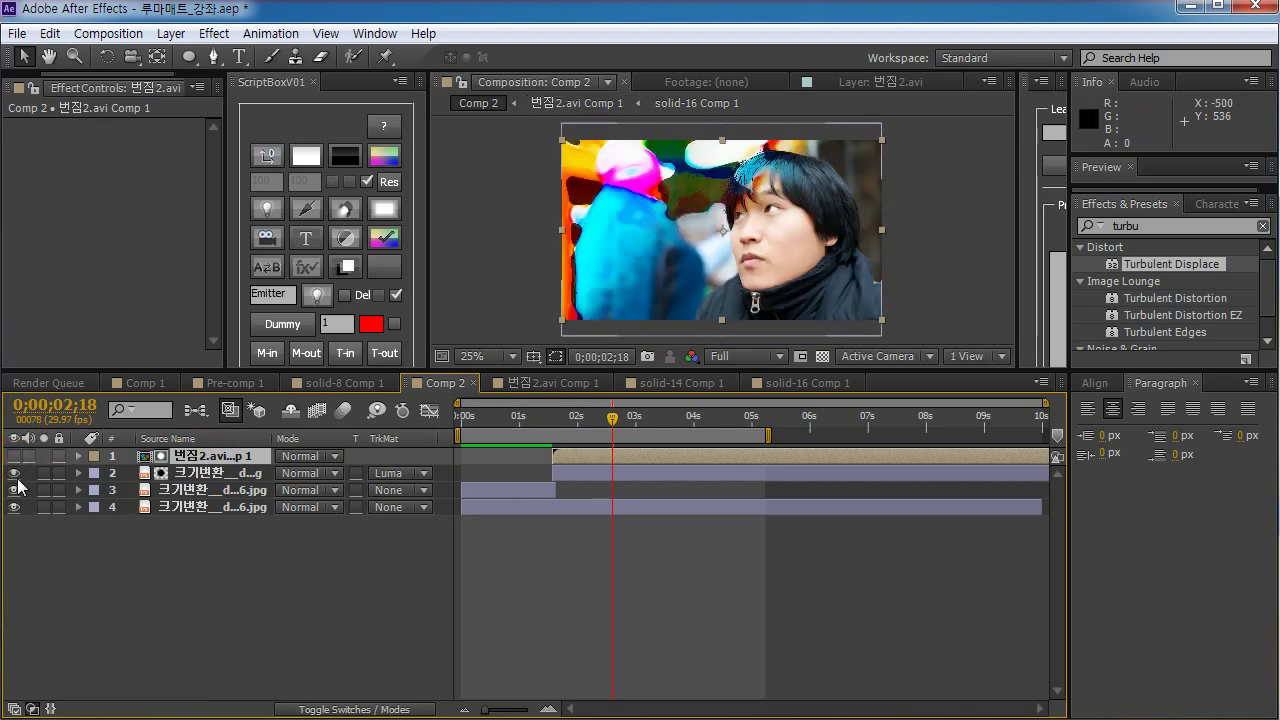
left_click(14, 474)
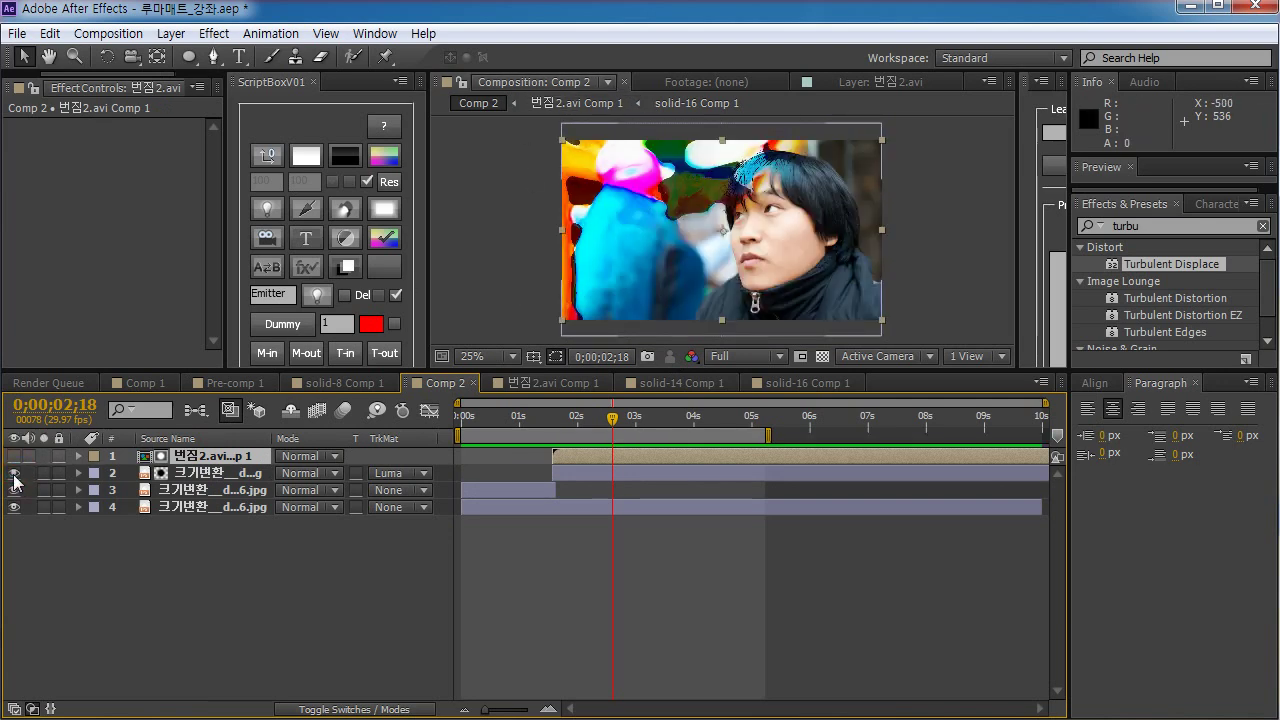
Compare the photos near 0;00;01;00 by temporarily hiding layer 3, restoring its visibility
left_click(508, 416)
left_click_drag(508, 416, 520, 412)
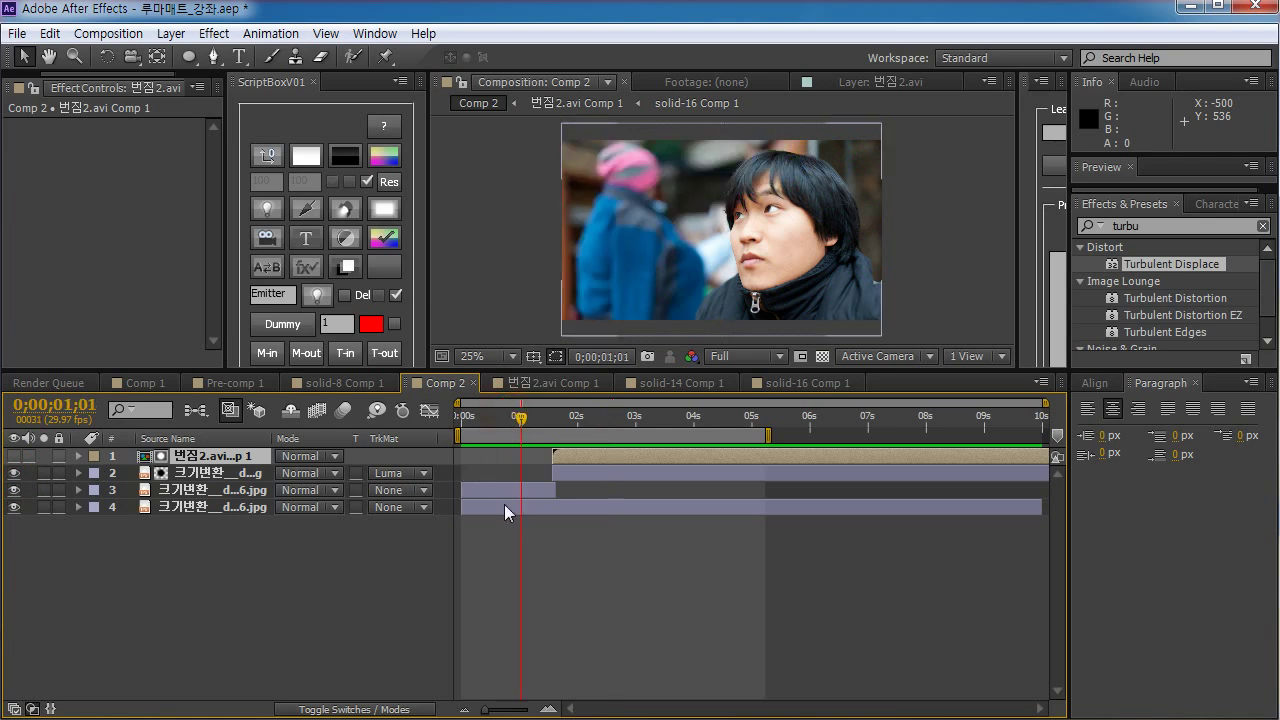
left_click(530, 490)
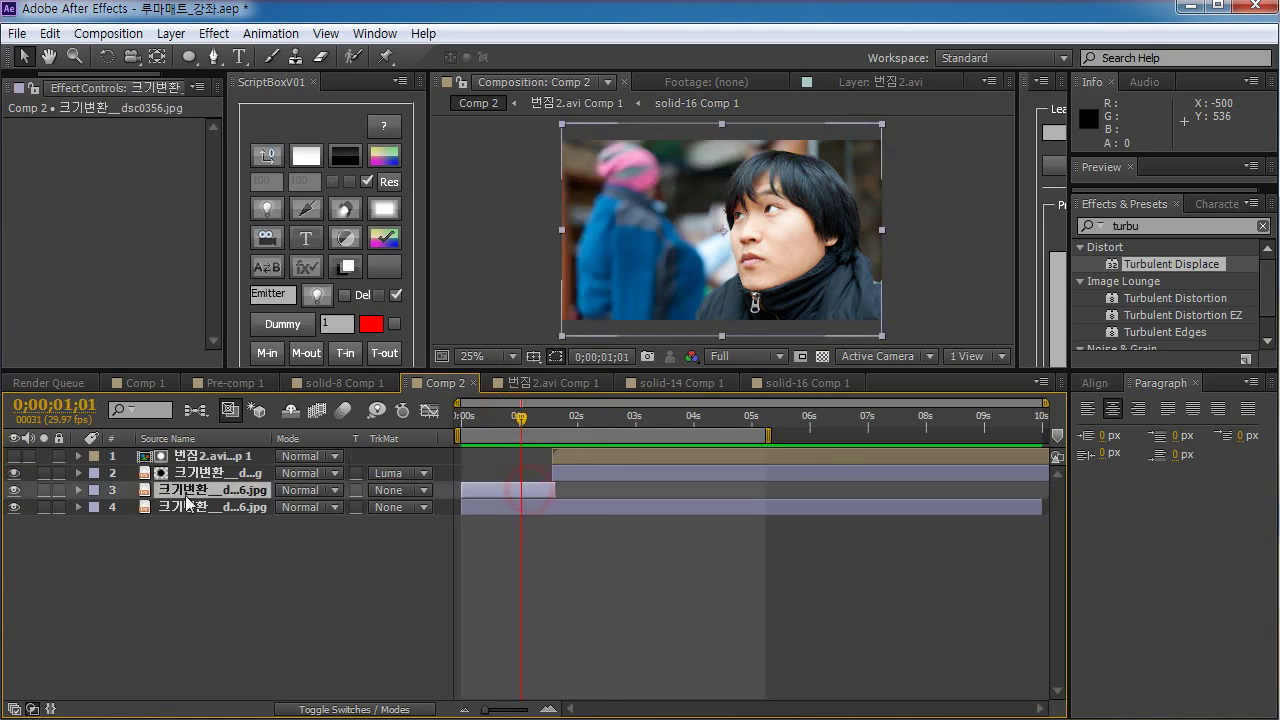
left_click(14, 490)
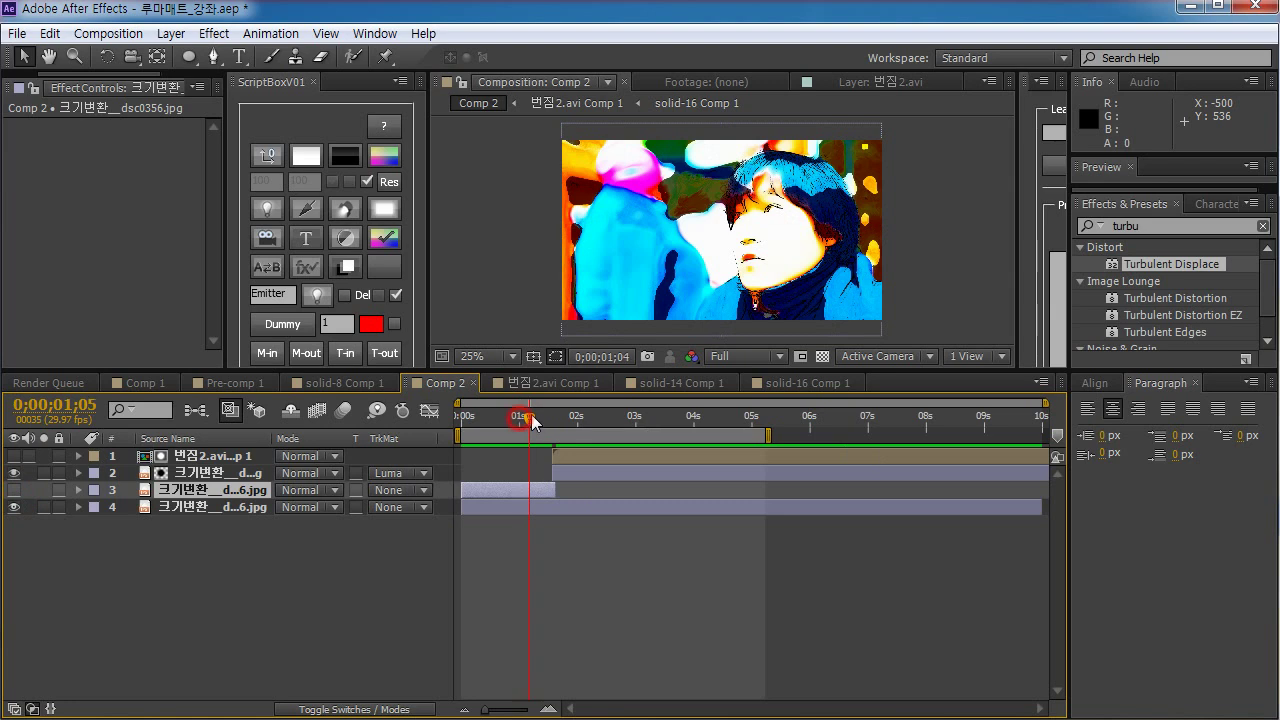
left_click_drag(531, 414, 519, 416)
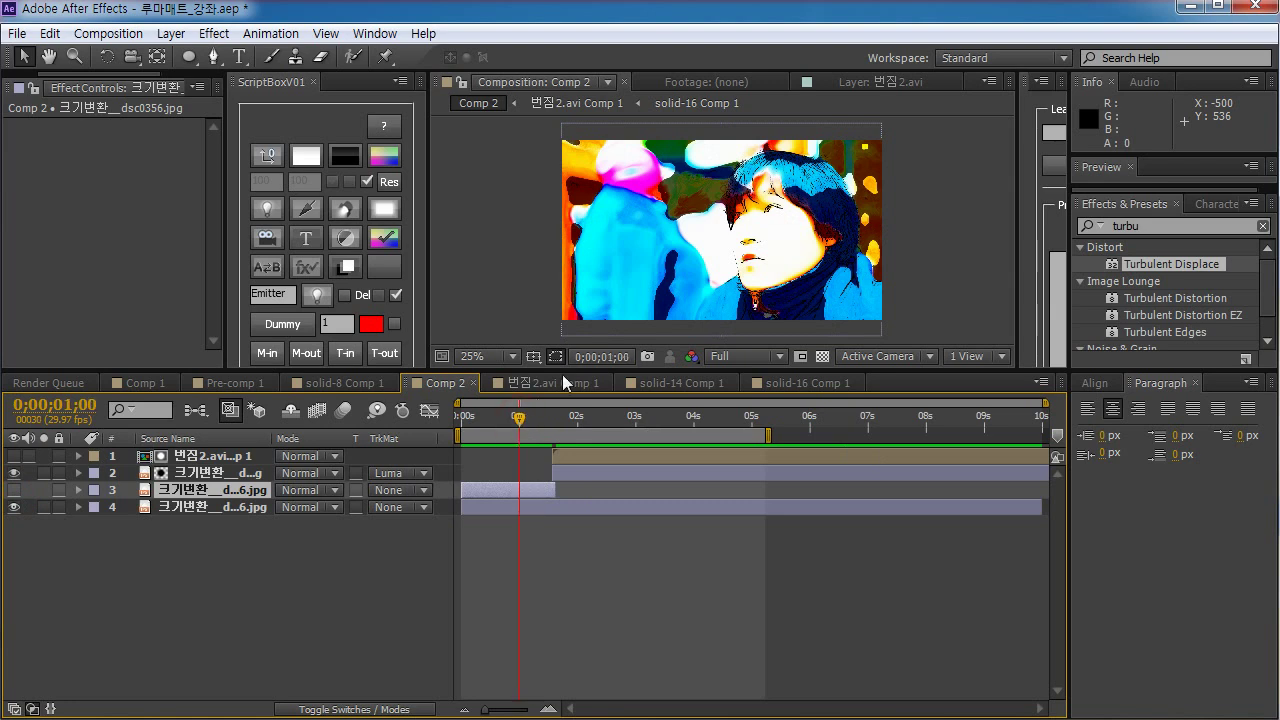
left_click(14, 490)
Examine layer 2's track matte options at 0;00;02;17 without changing the Luma Matte setting
mouse_move(590, 414)
left_mouse_down()
mouse_move(683, 409)
mouse_move(611, 425)
left_mouse_up()
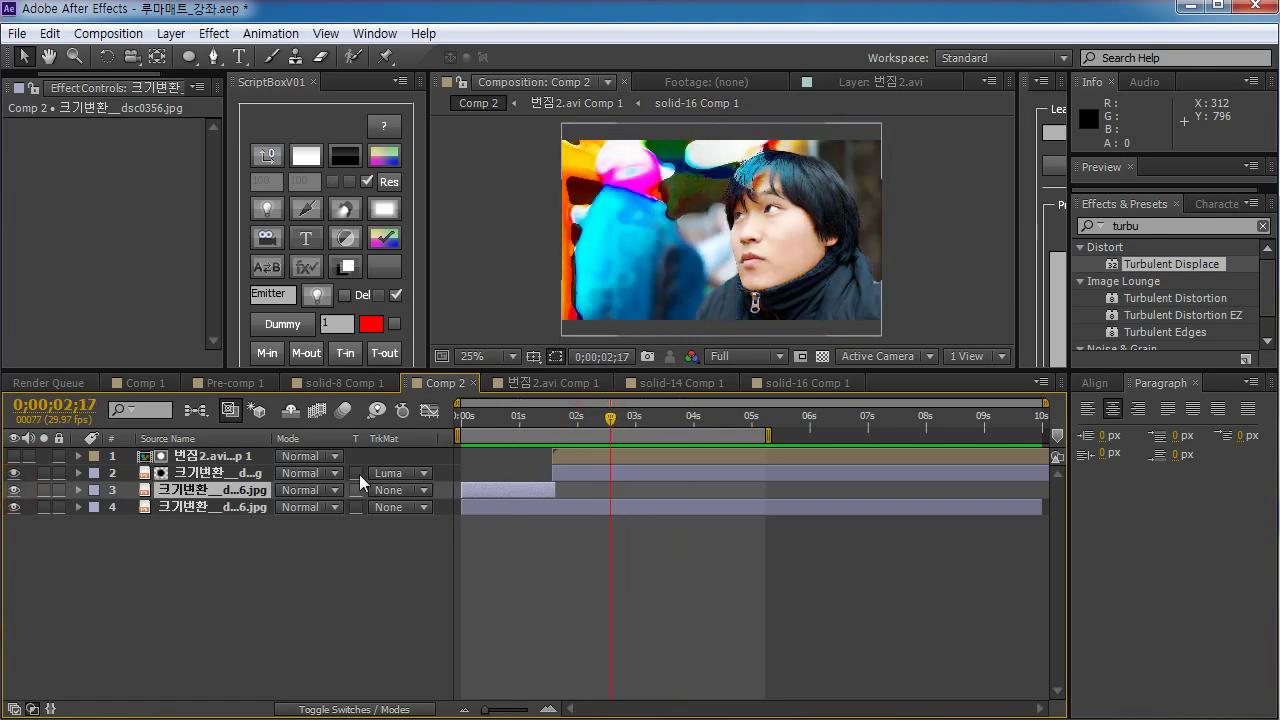
left_click(209, 473)
left_click(415, 473)
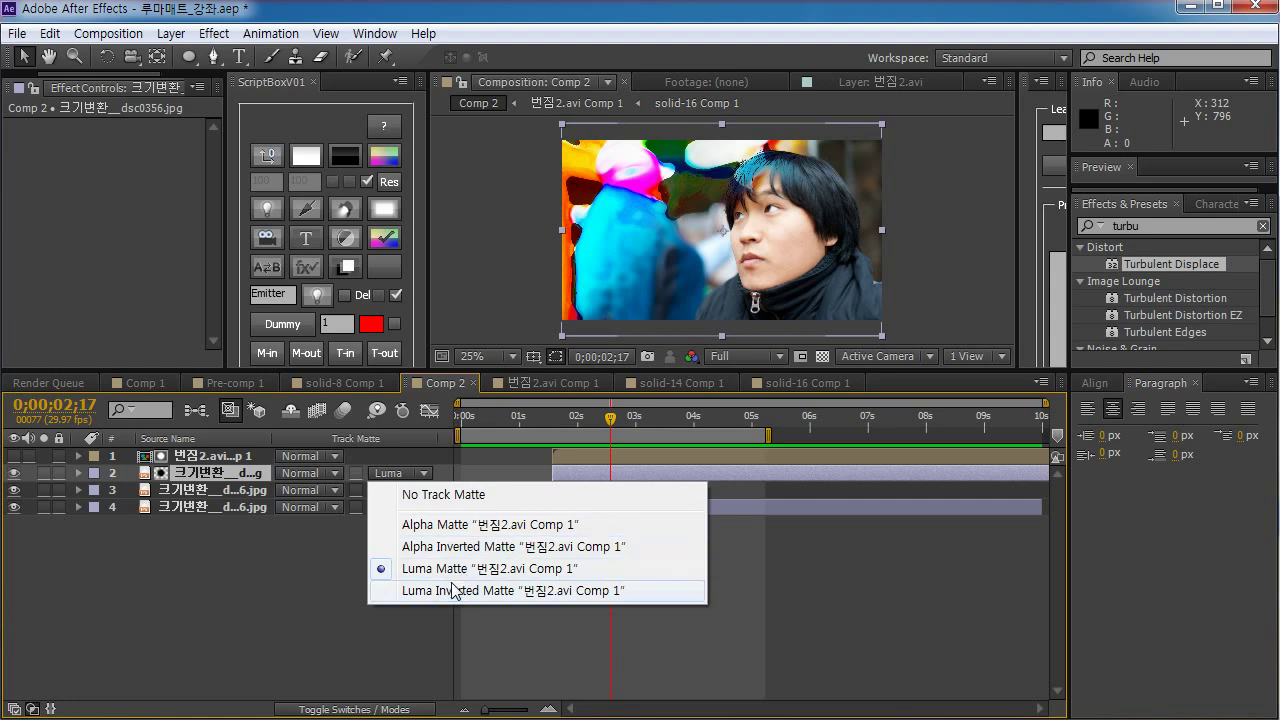
left_click(333, 582)
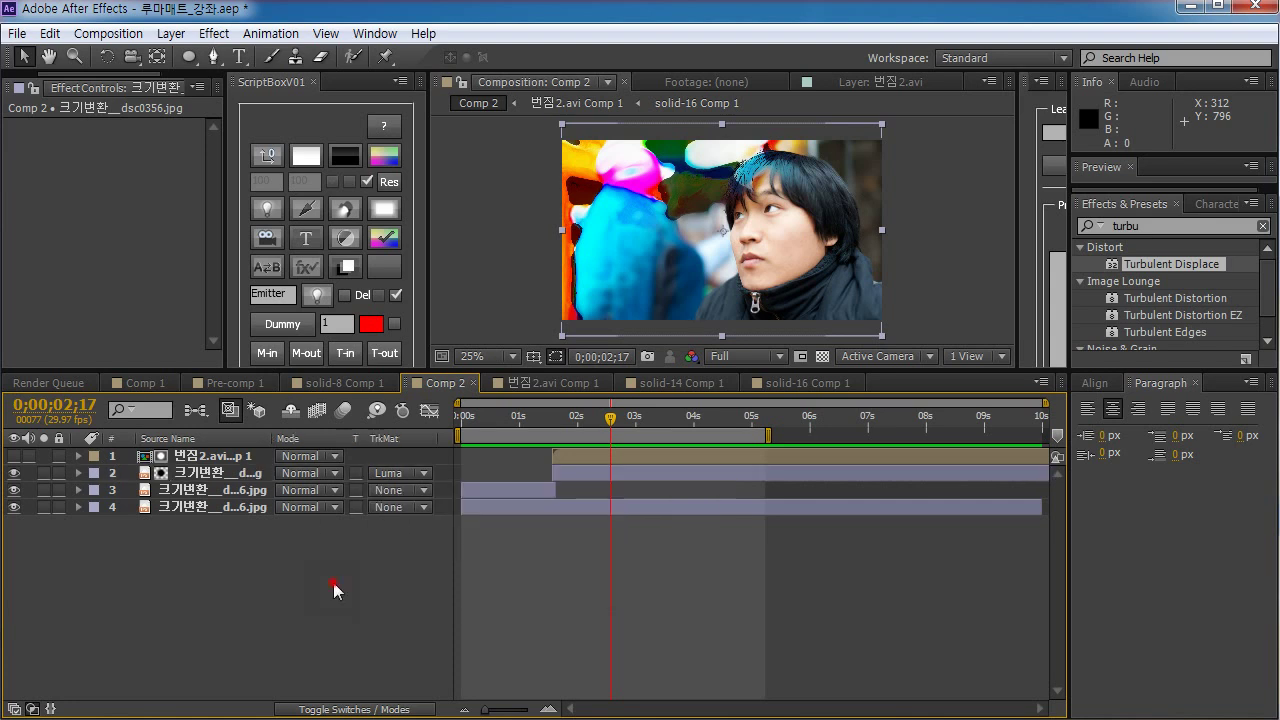
Show the matte layer temporarily at 0;00;02;07, hide it again and scrub the transition to 0;00;02;24
left_click_drag(561, 412, 591, 410)
left_click(14, 456)
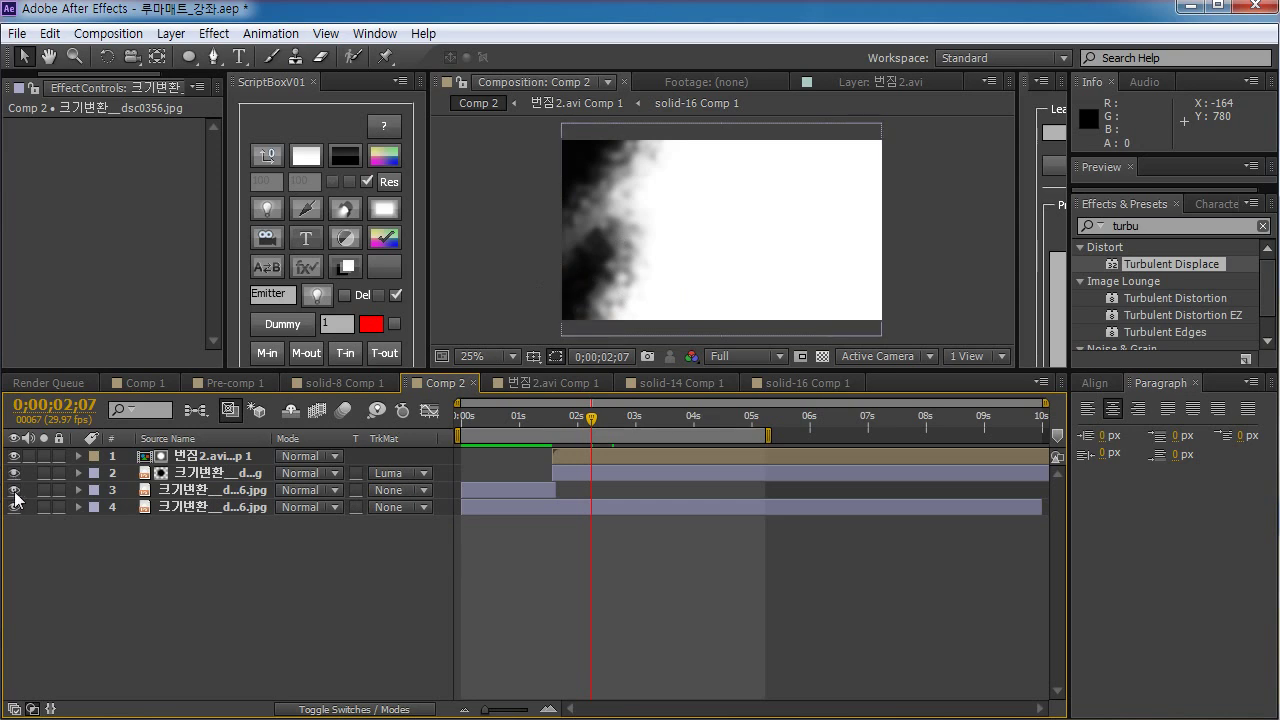
left_click_drag(14, 473, 14, 456)
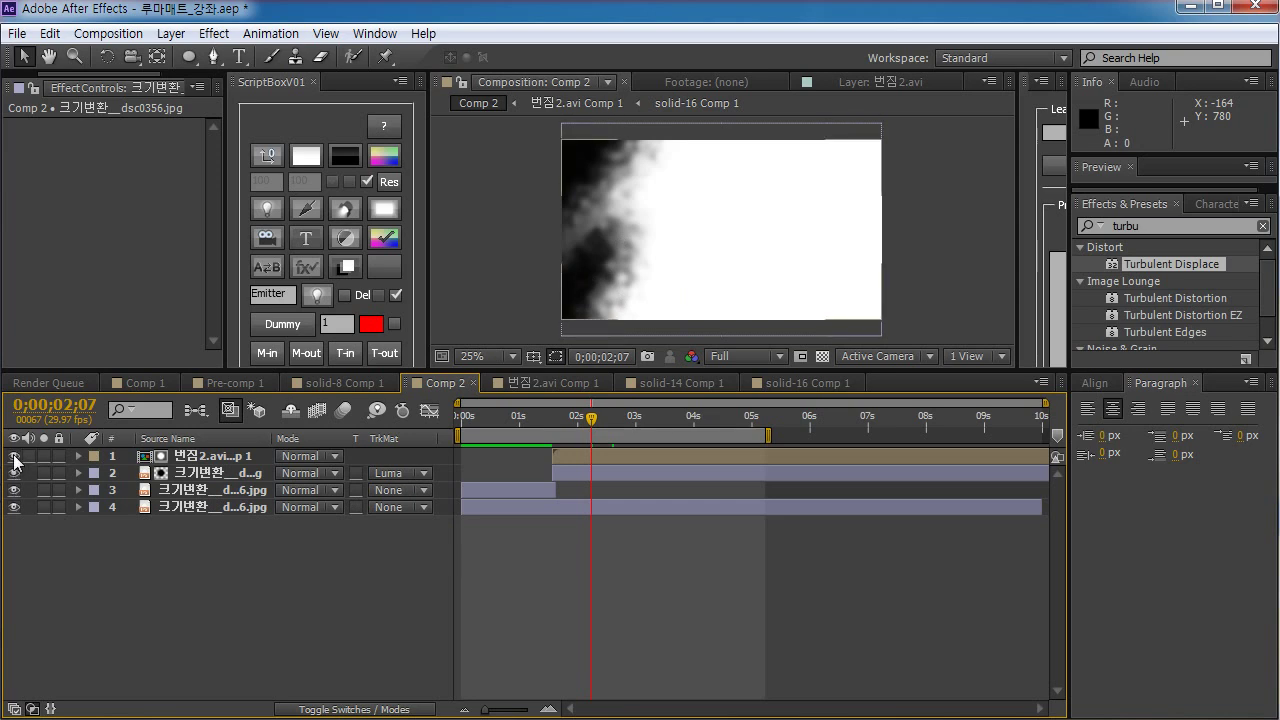
left_click_drag(595, 416, 627, 416)
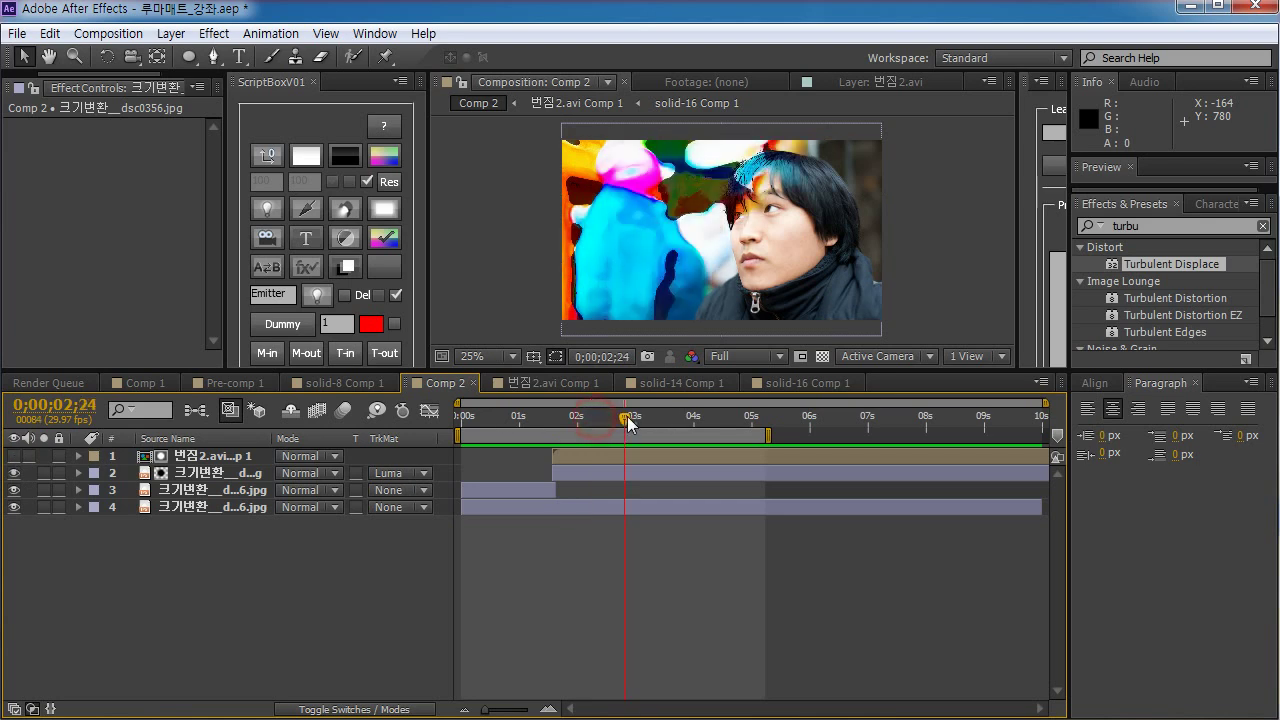
Try Luma Inverted Matte "번짐2.avi Comp 1" on layer 2 and scrub through the inverted transition
left_click(380, 473)
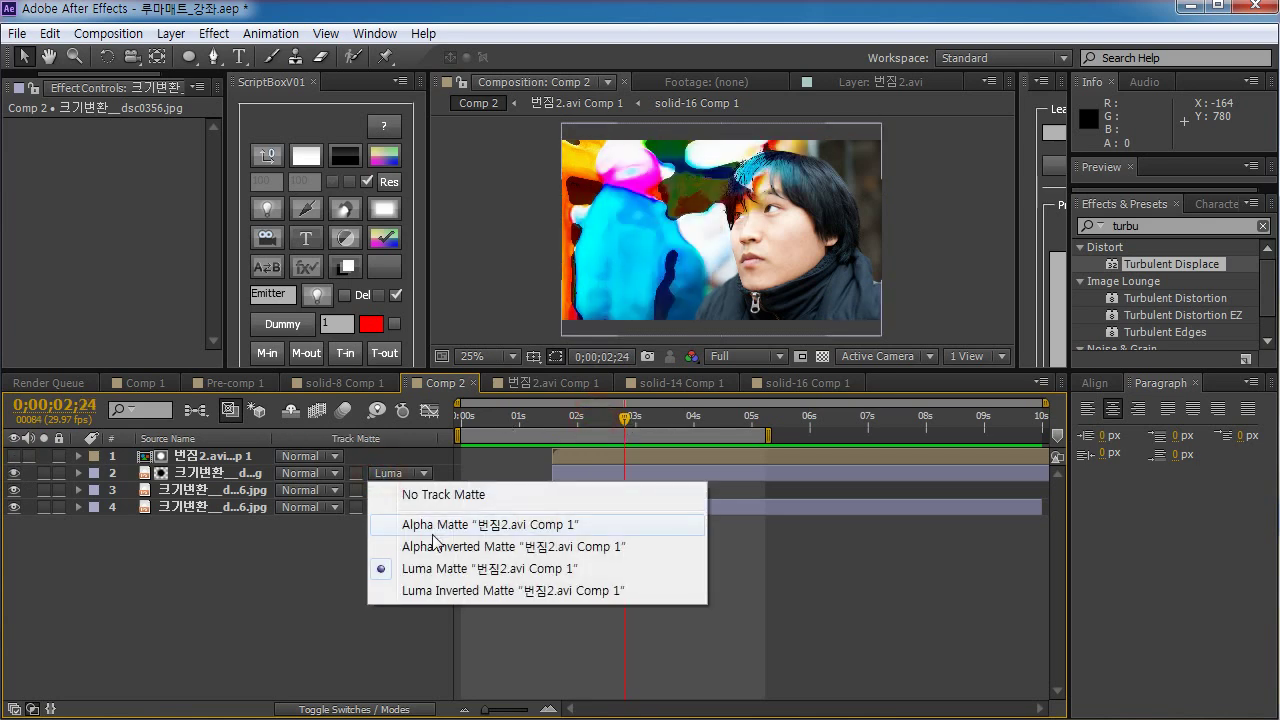
left_click(432, 590)
left_click_drag(631, 421, 677, 420)
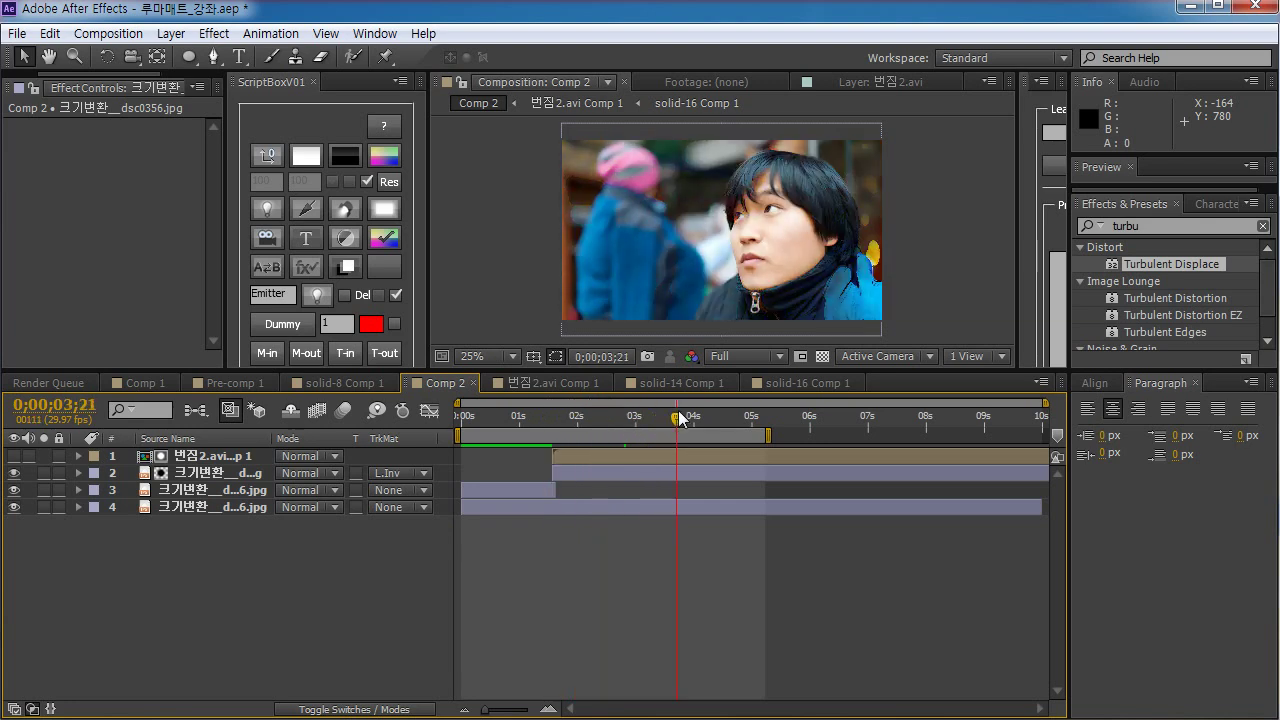
left_click(578, 477)
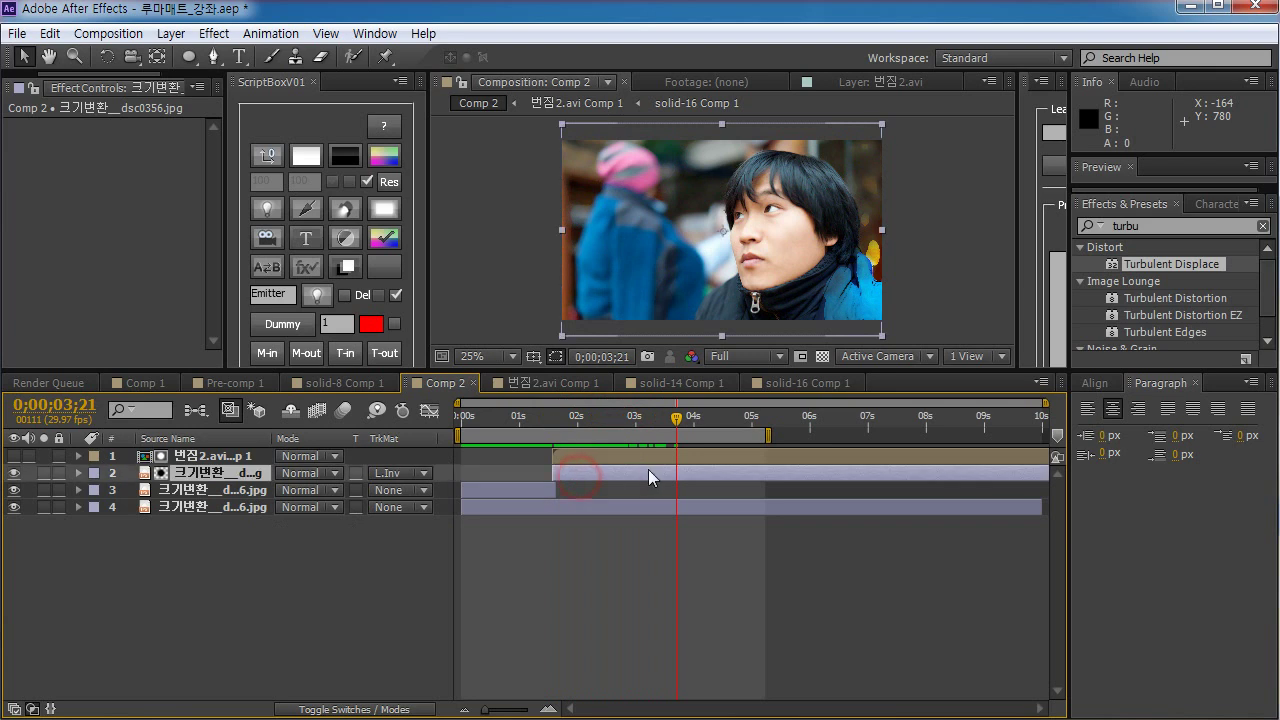
left_click_drag(680, 419, 602, 437)
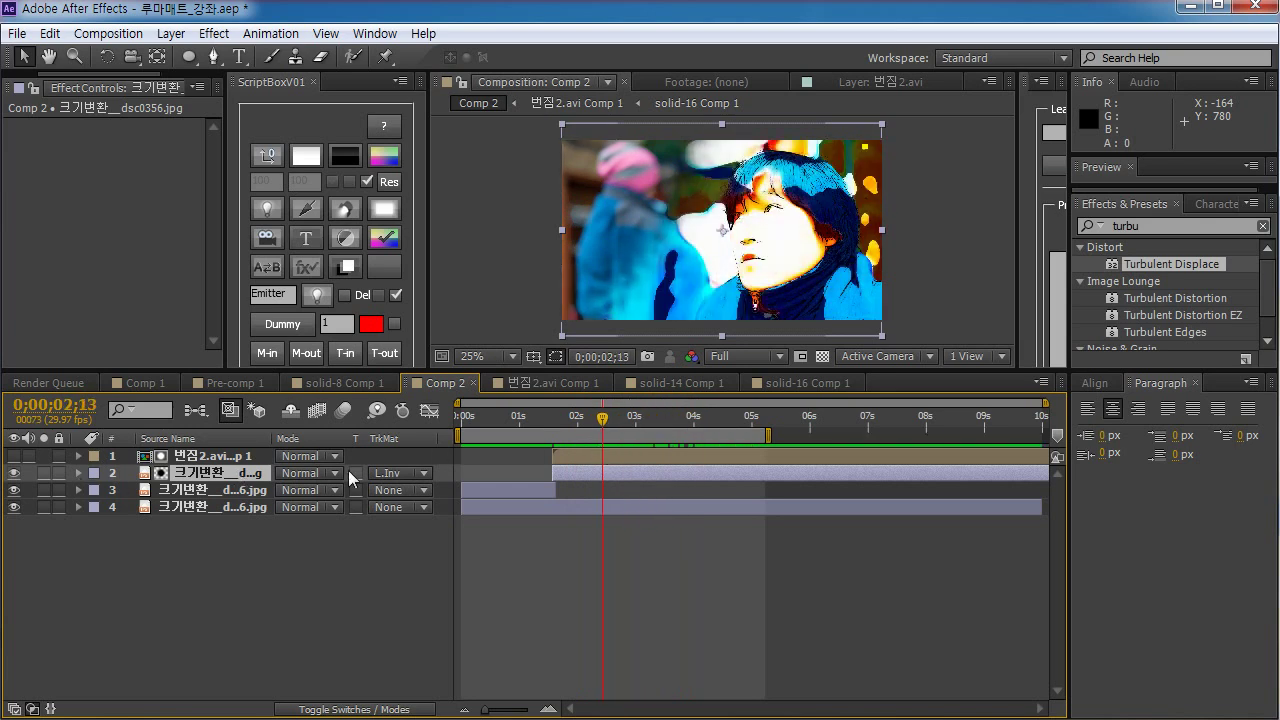
Set layer 2's track matte back to Luma Matte "번짐2.avi Comp 1" and check the transition at 0;00;02;02
left_click(400, 473)
left_click(458, 570)
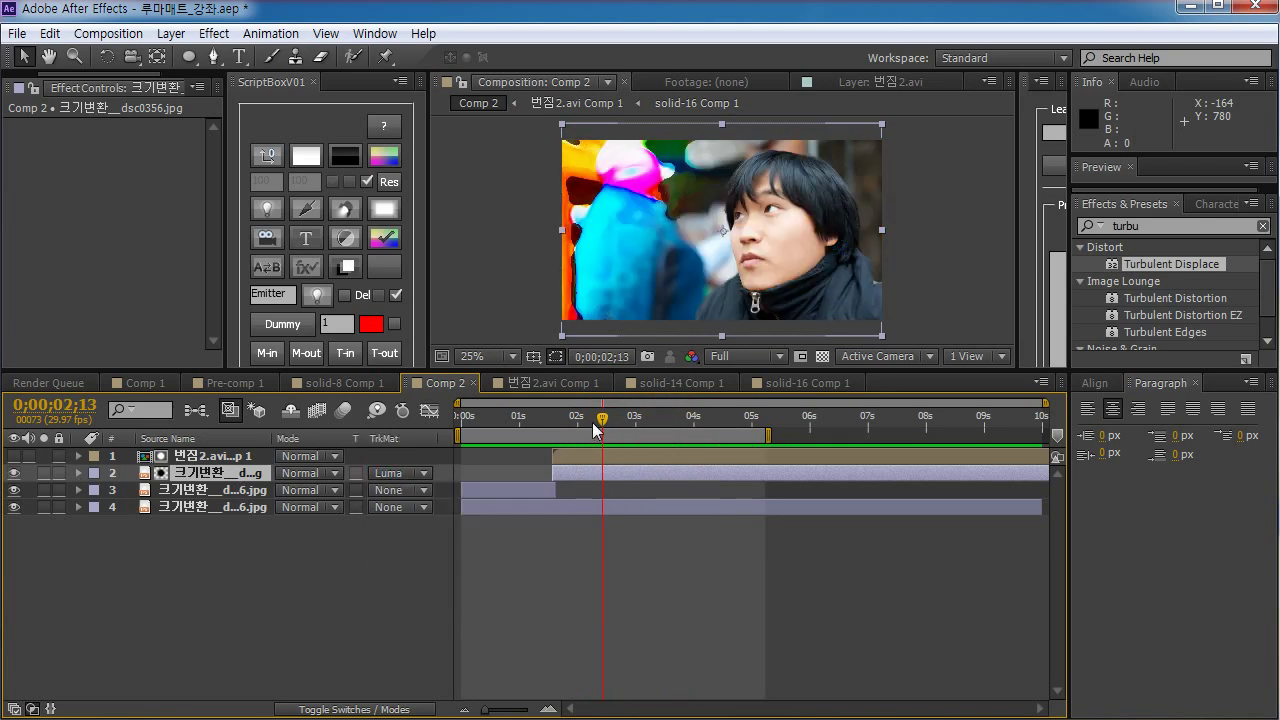
left_click_drag(602, 420, 582, 464)
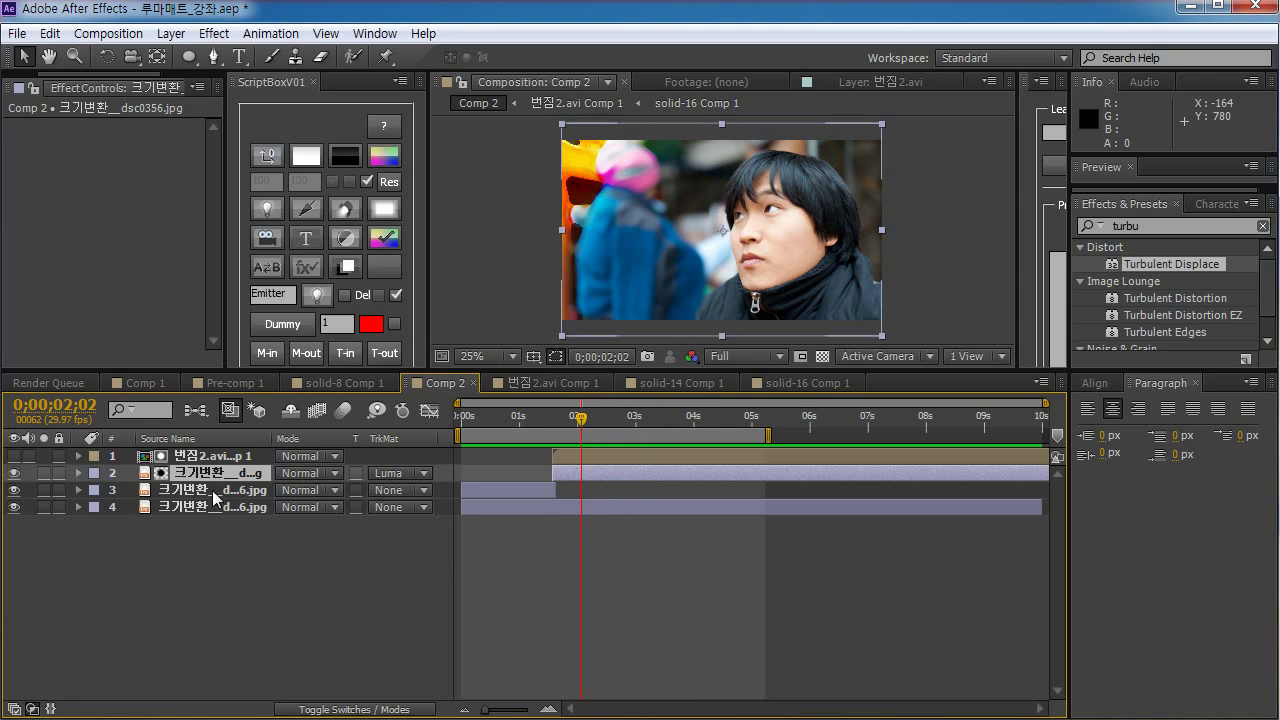
left_click_drag(272, 580, 243, 455)
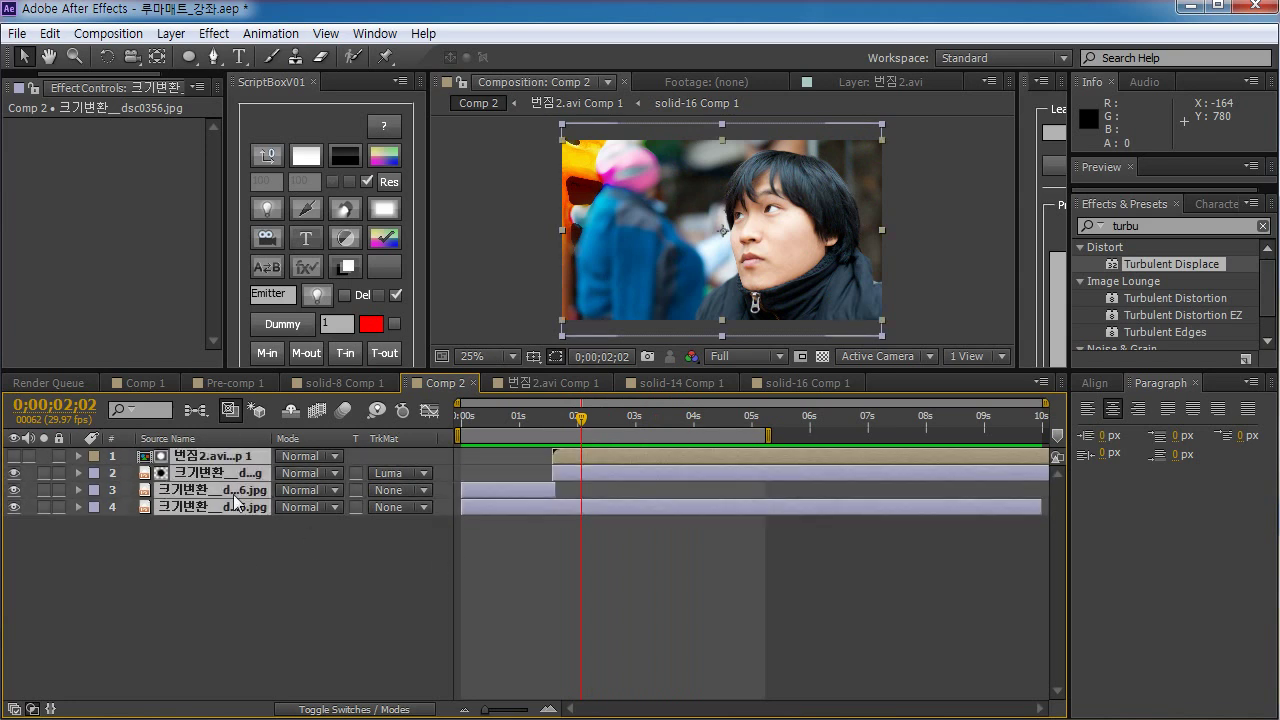
left_click(279, 537)
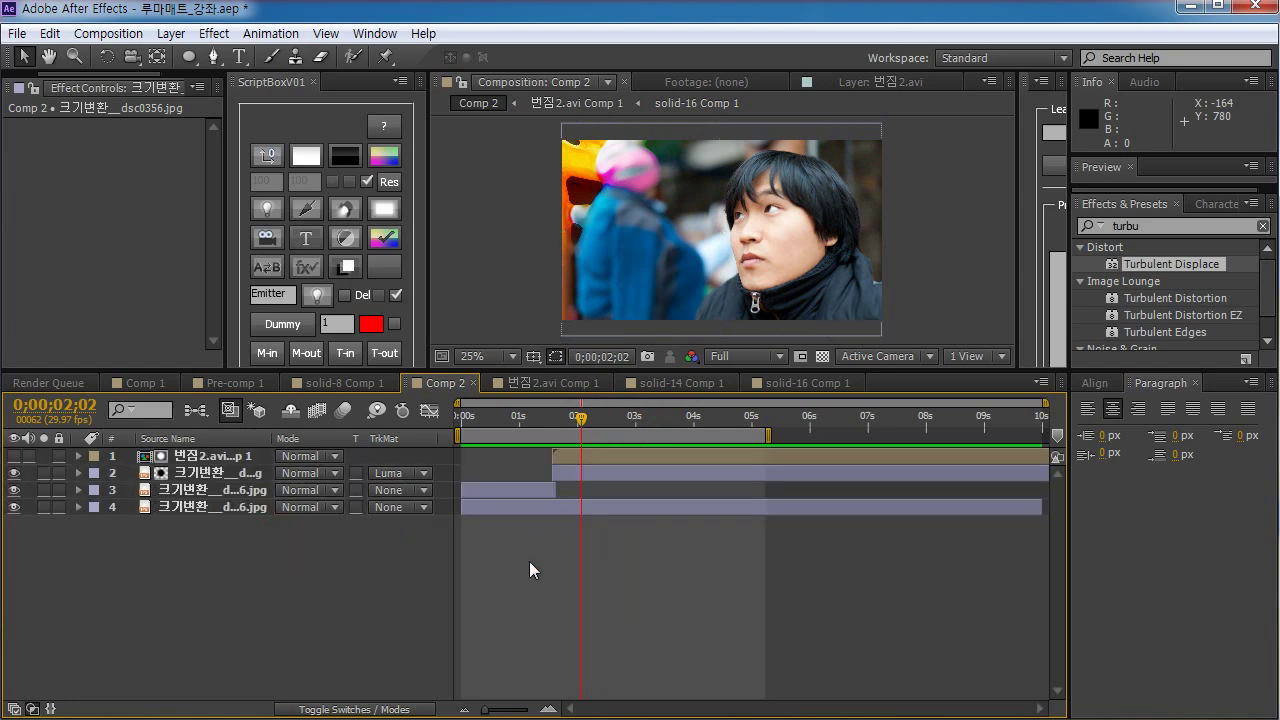